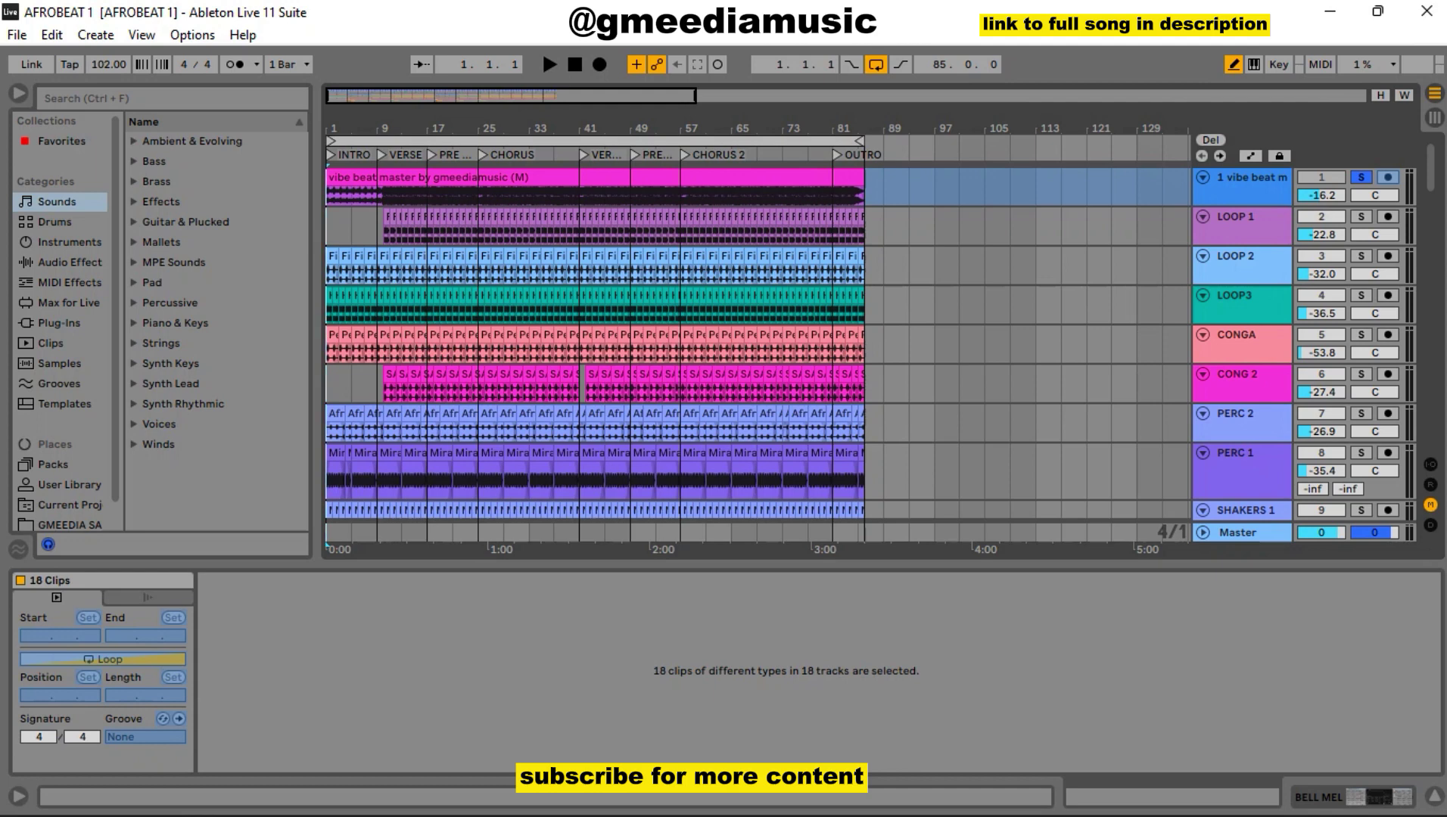
# Play the soloed vibe beat master track, including its pre-chorus, and take the track out of solo
pyautogui.press('space')
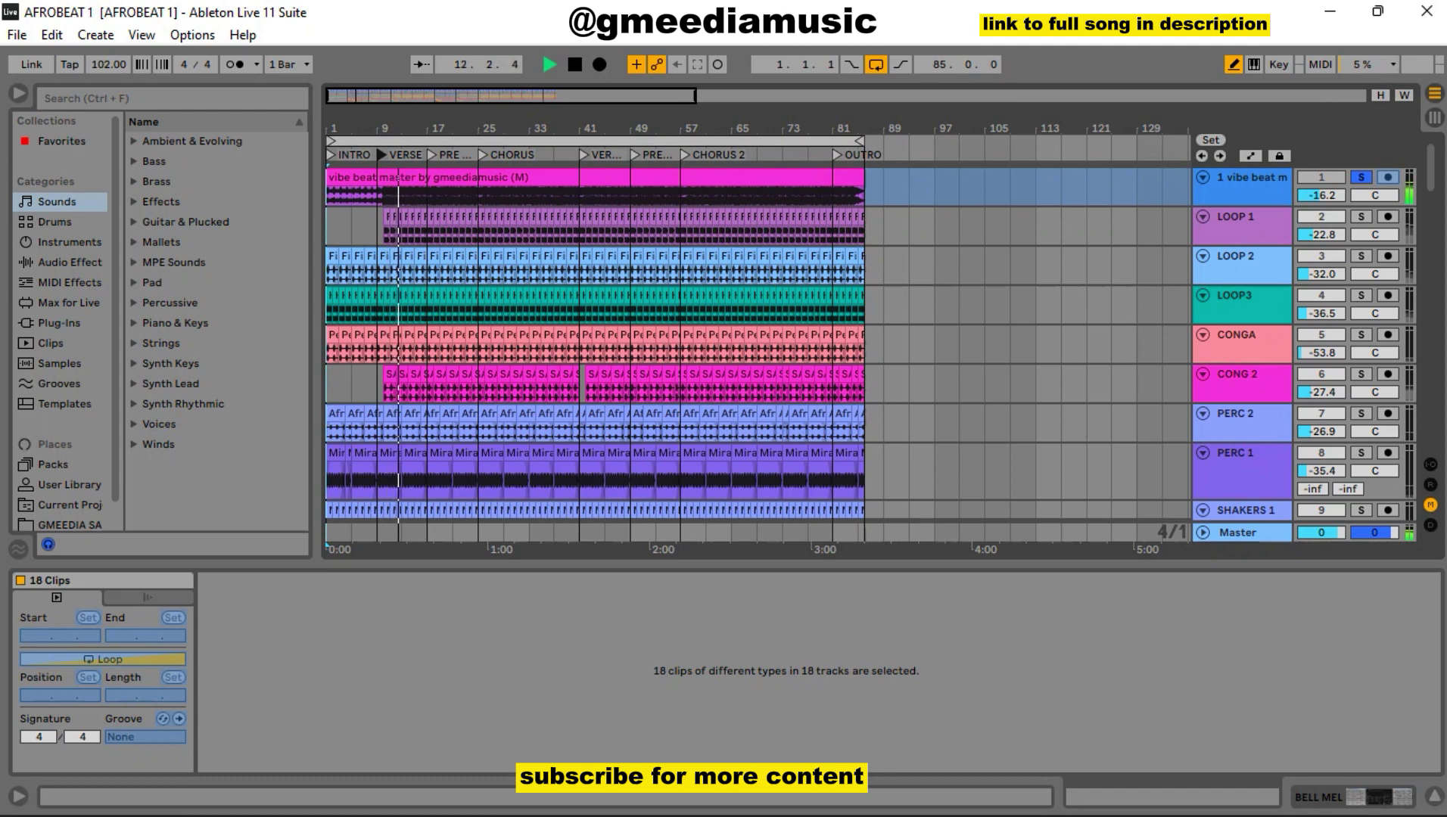
pyautogui.click(432, 155)
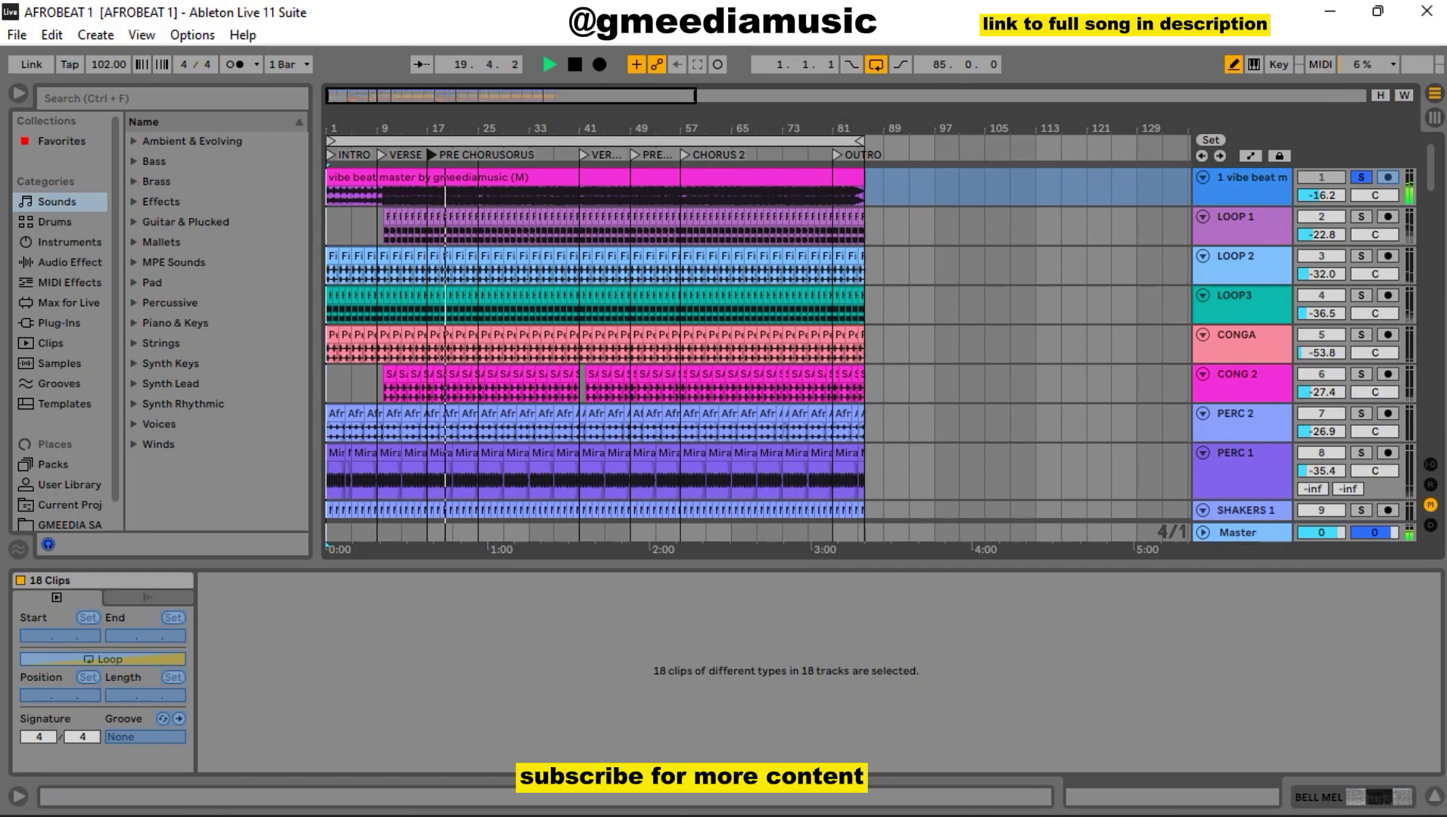
pyautogui.press('+')
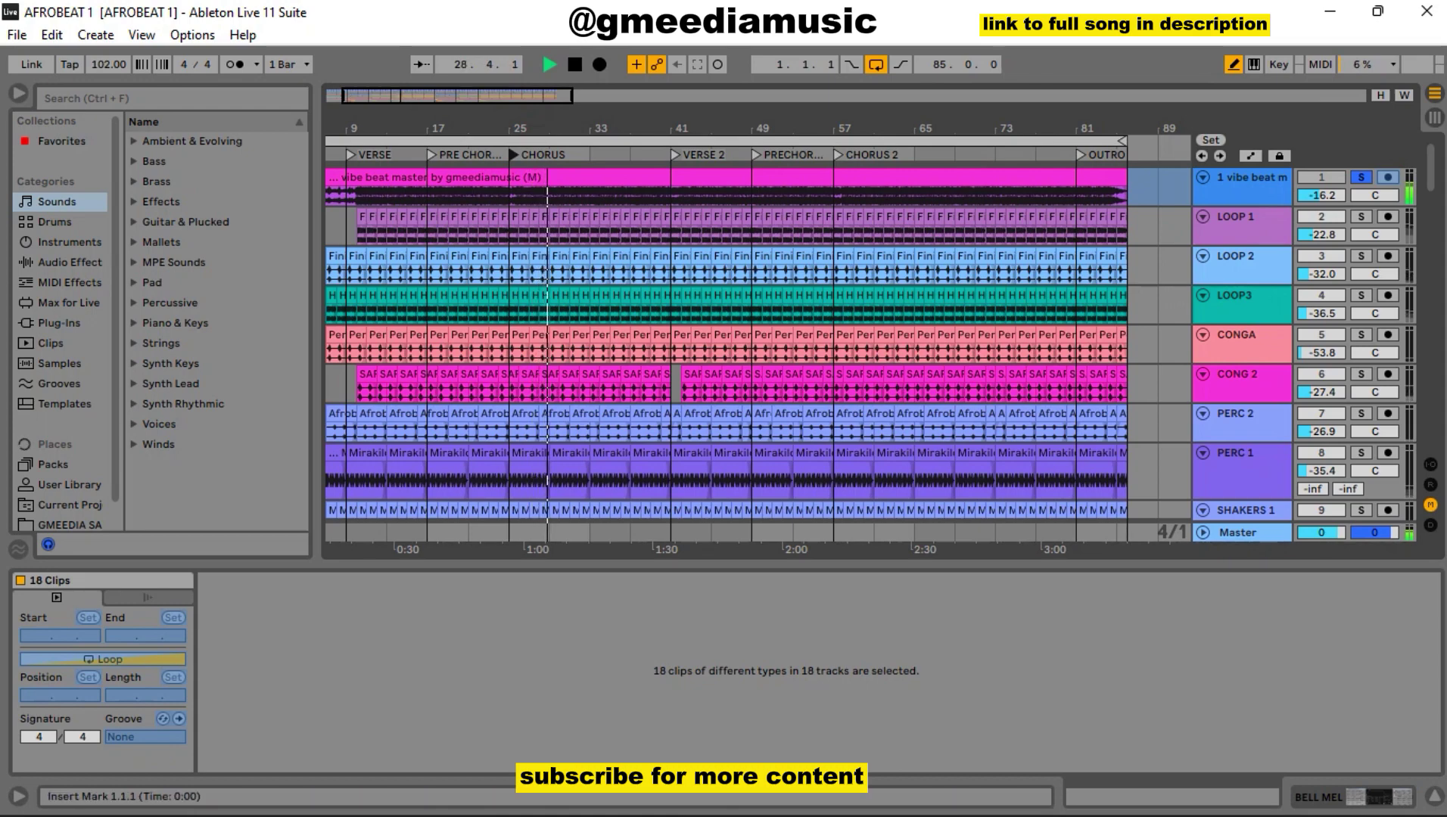
pyautogui.press('space')
pyautogui.press('s')
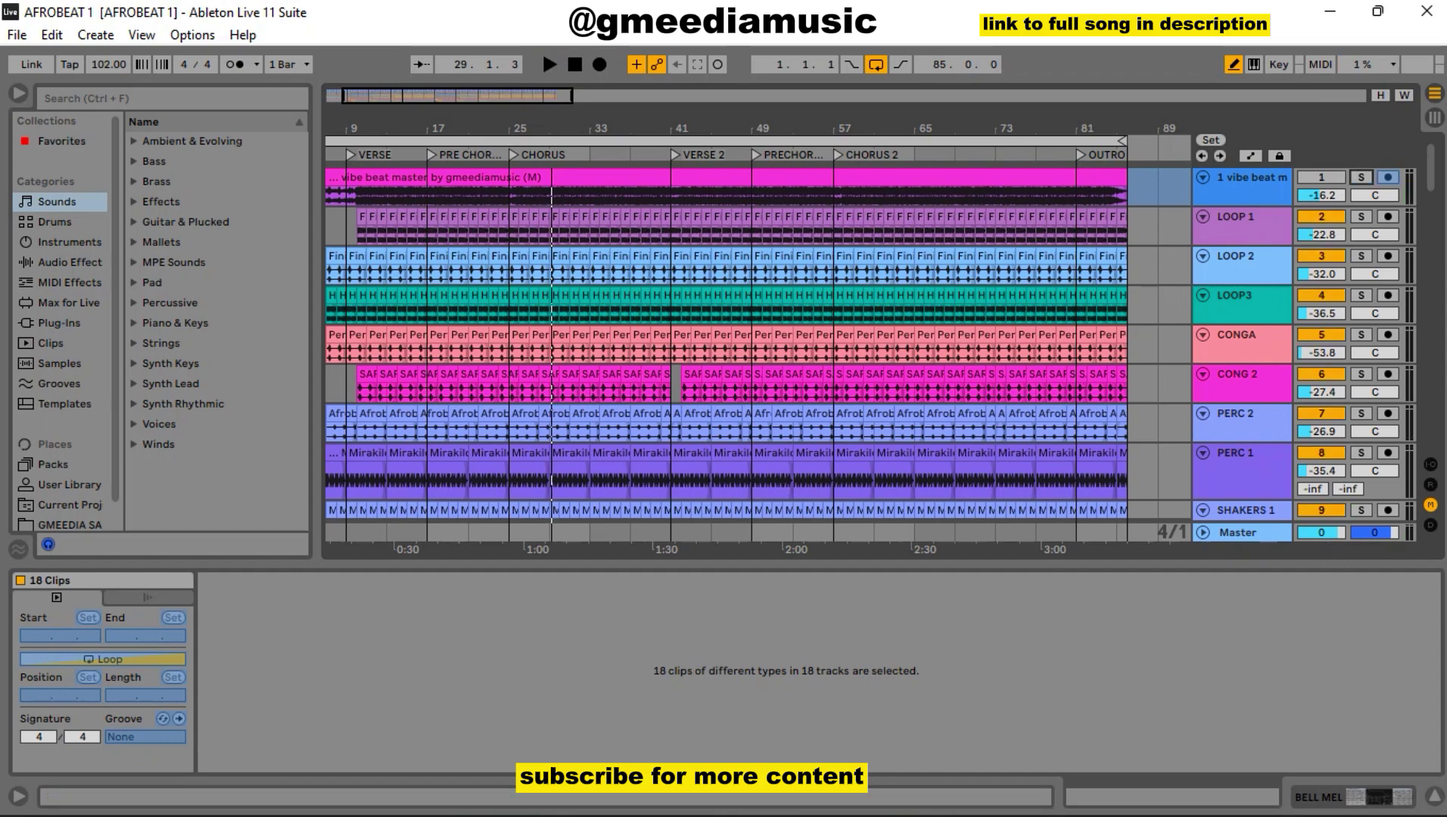
# Audition the LOOP 1 track in solo from the VERSE marker and take it out of solo
pyautogui.click(1361, 217)
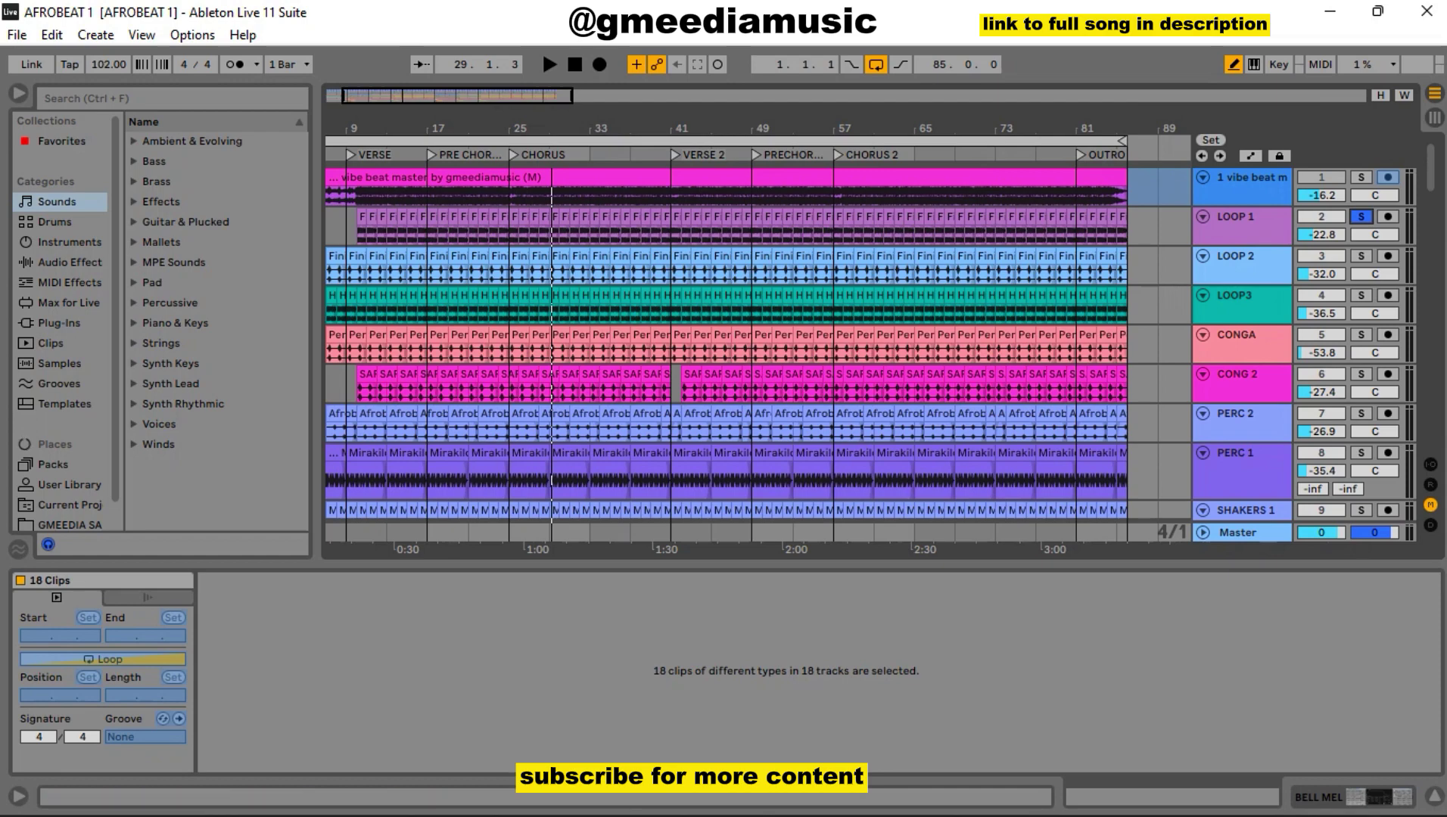
pyautogui.click(351, 154)
pyautogui.press('space')
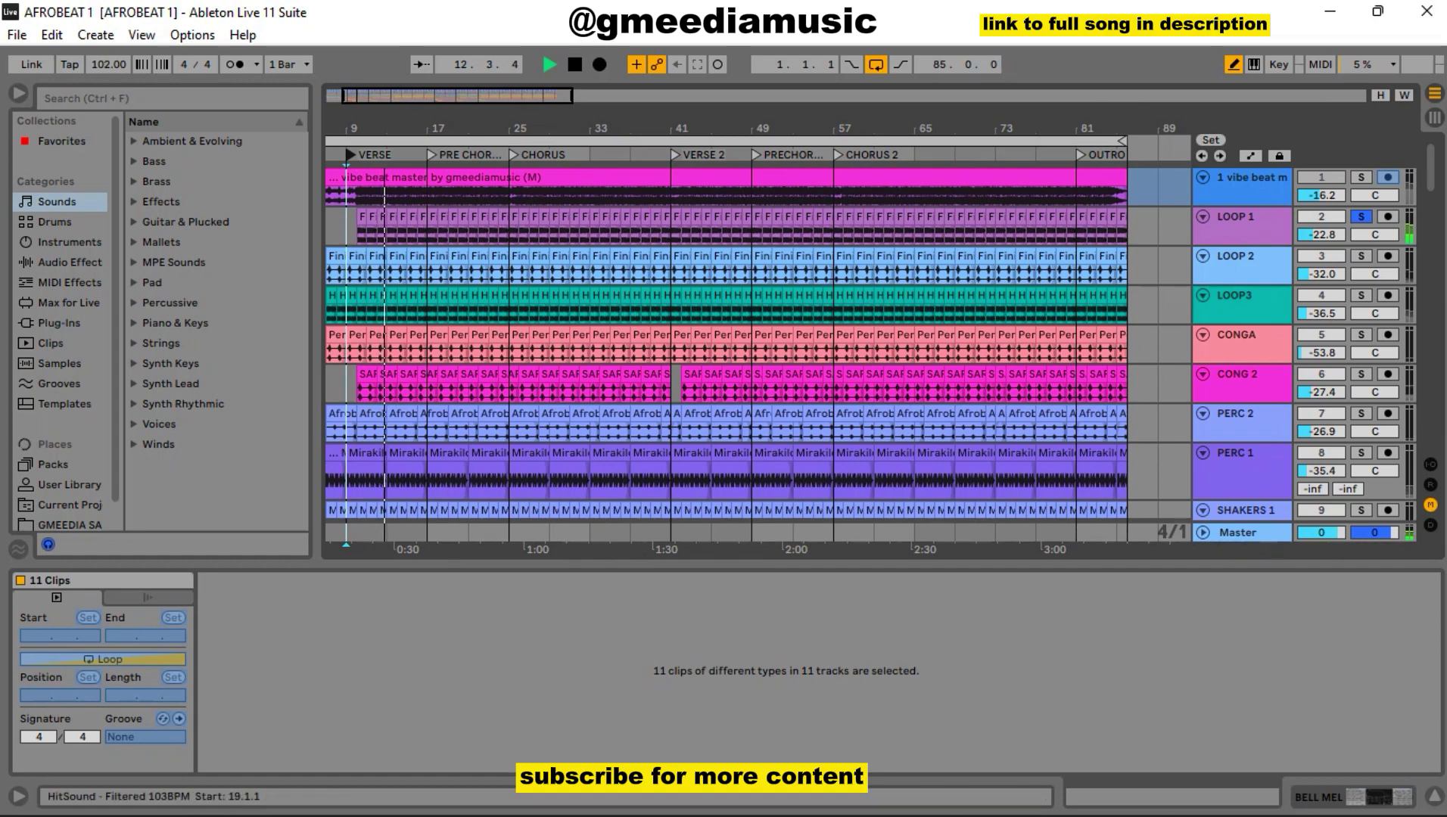
pyautogui.press('space')
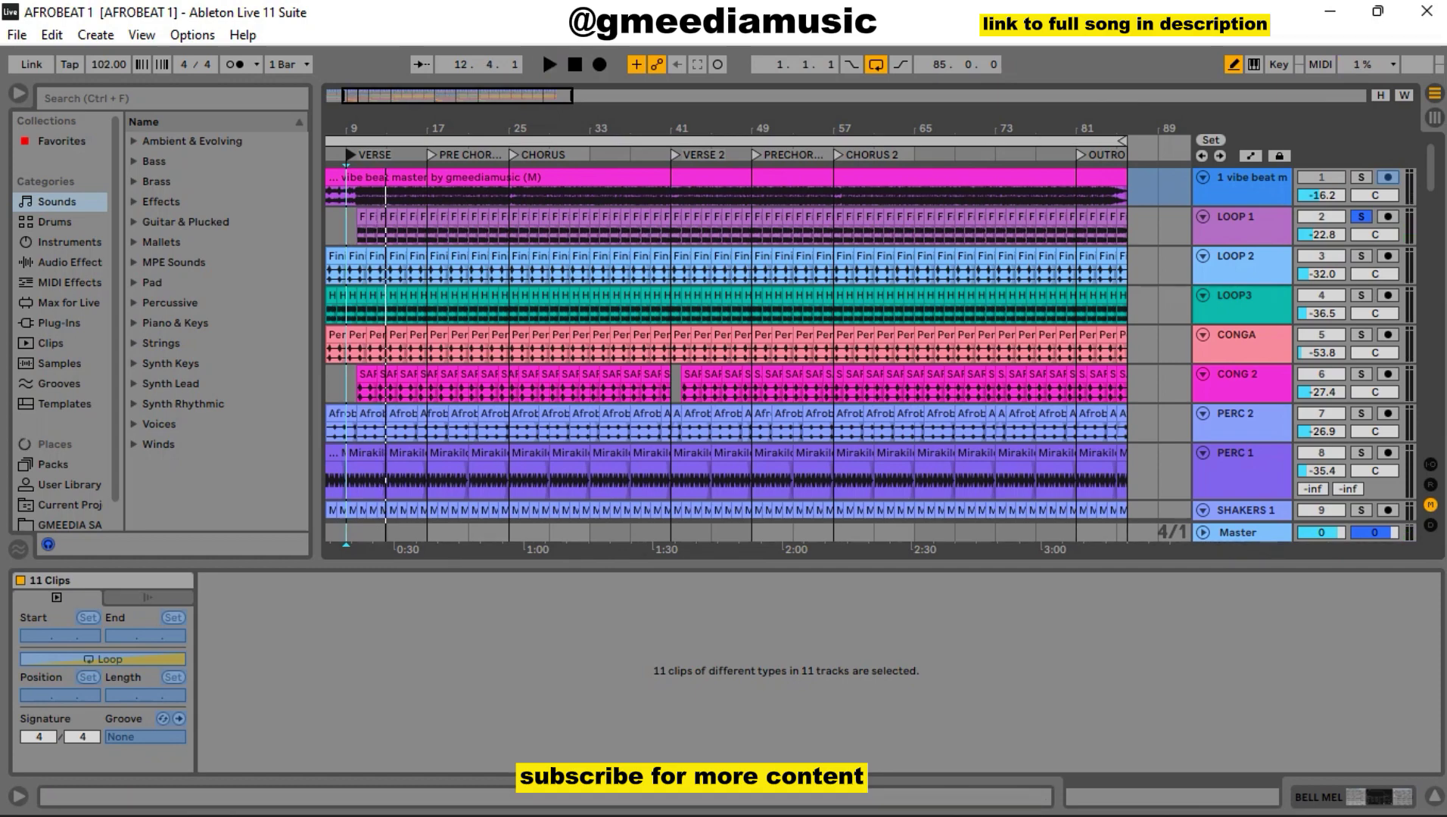
pyautogui.click(1361, 217)
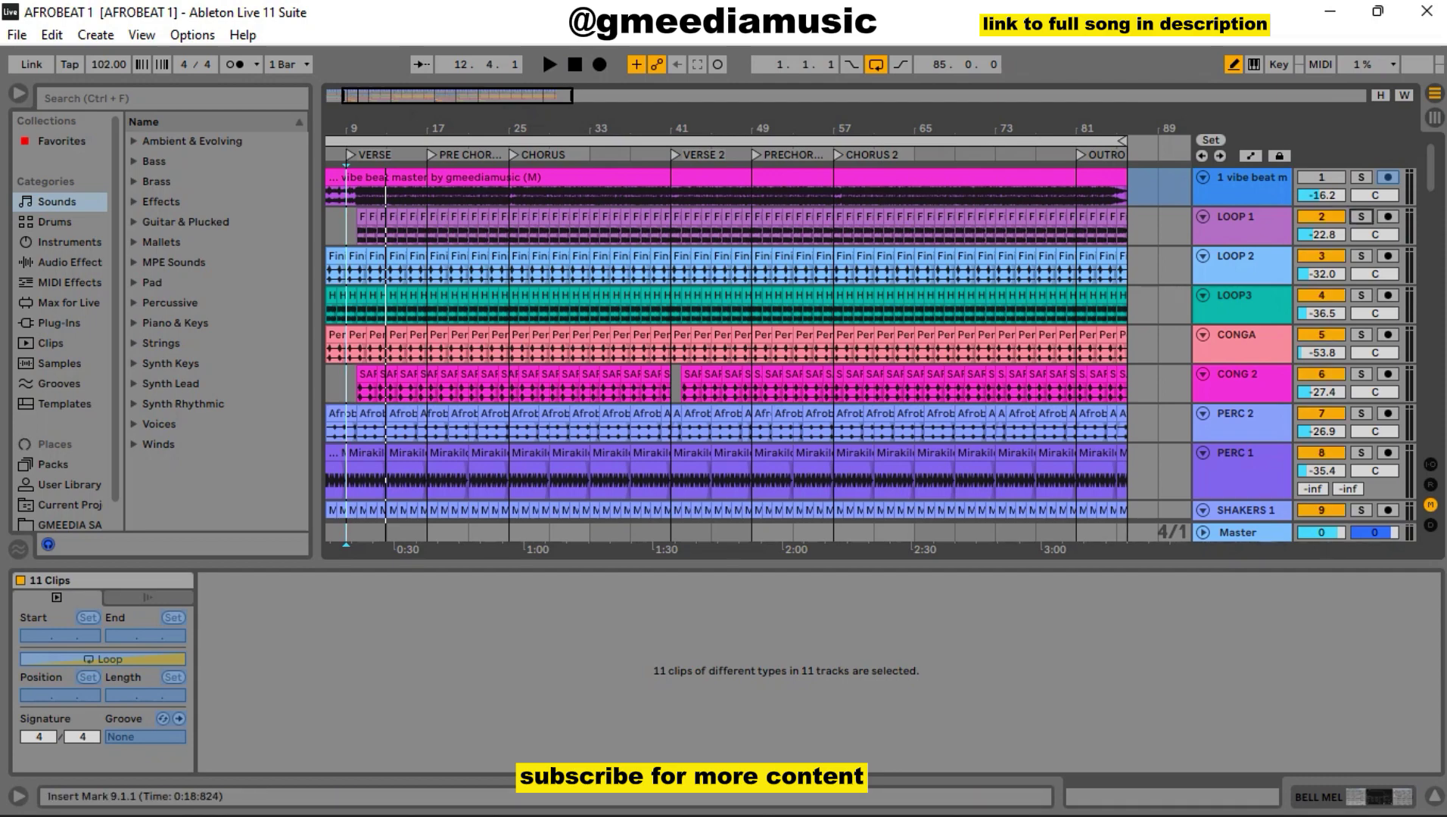
# Solo the LOOP 2 track, play it from the INTRO marker and set its volume to -24.4 dB
pyautogui.click(1362, 255)
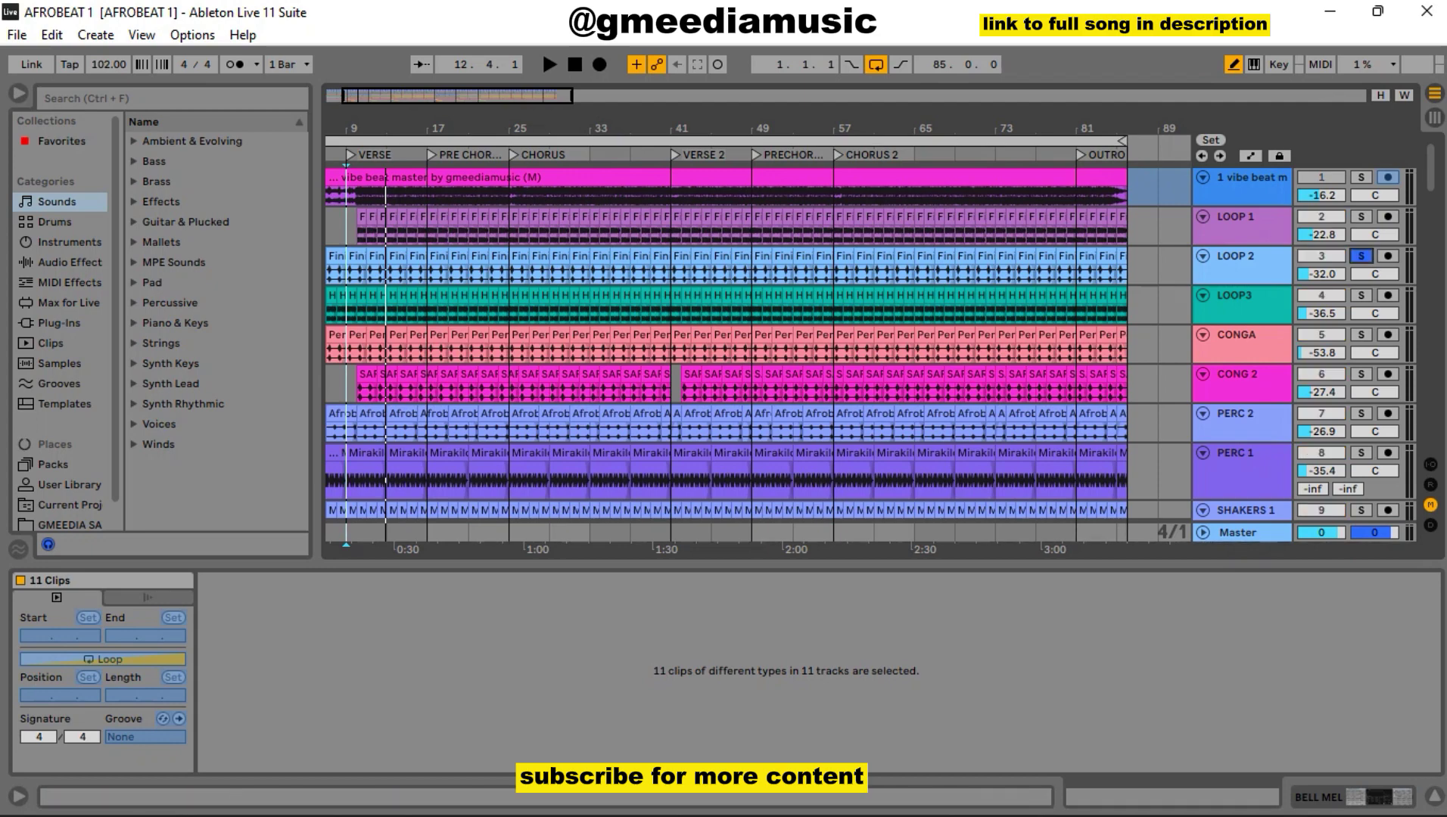
pyautogui.hscroll(-2, 756, 340)
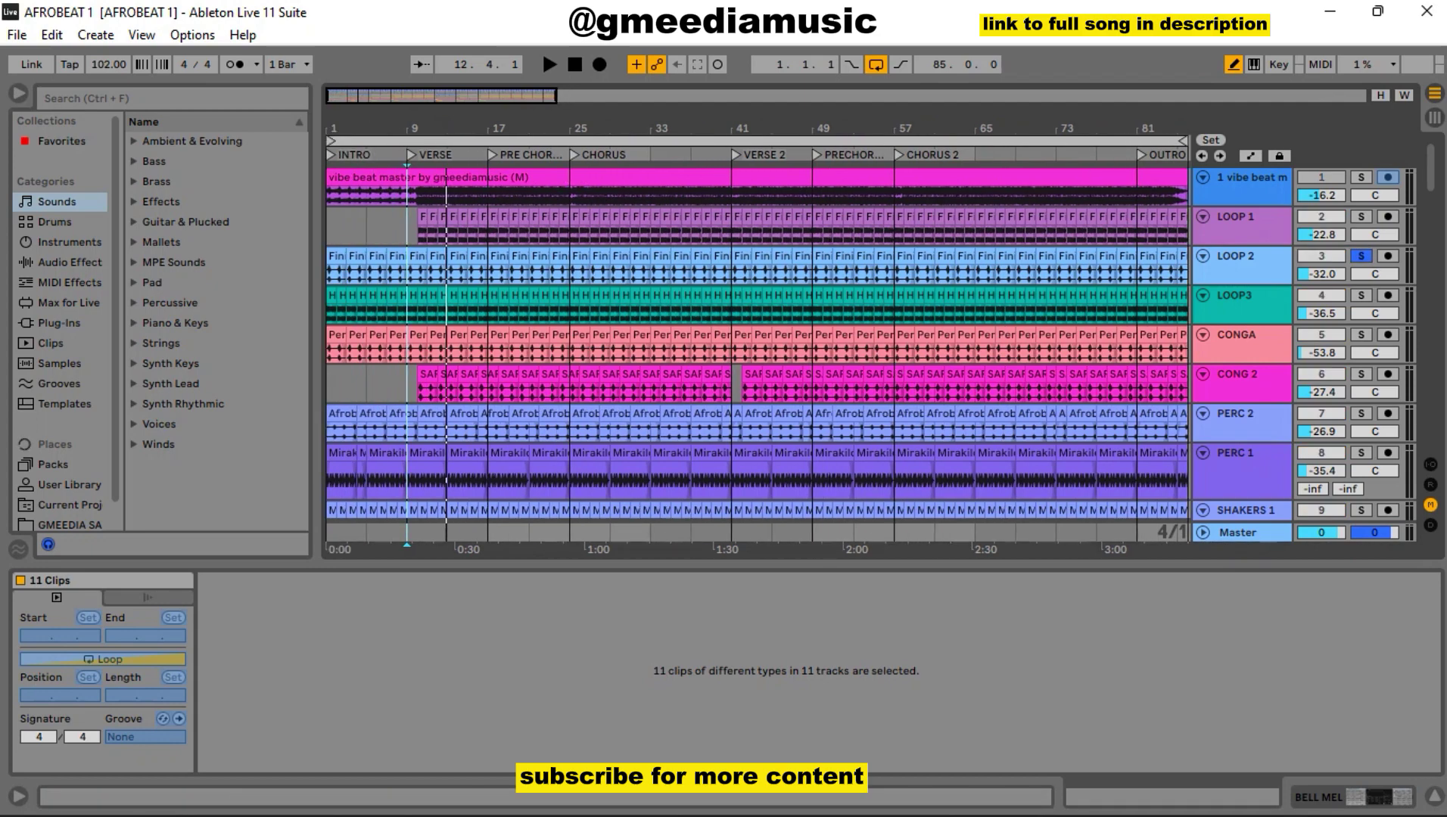
pyautogui.click(331, 154)
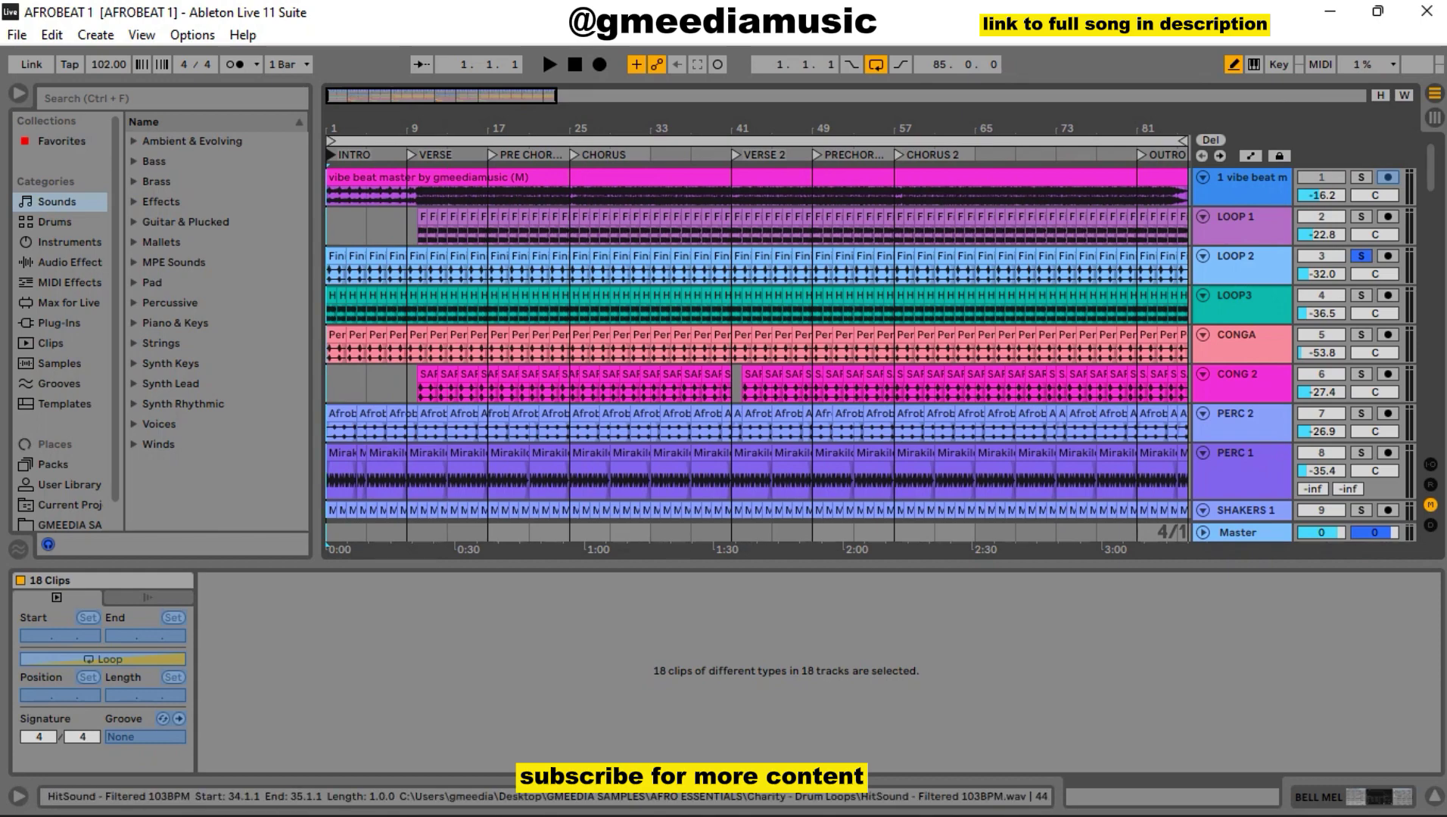
pyautogui.press('space')
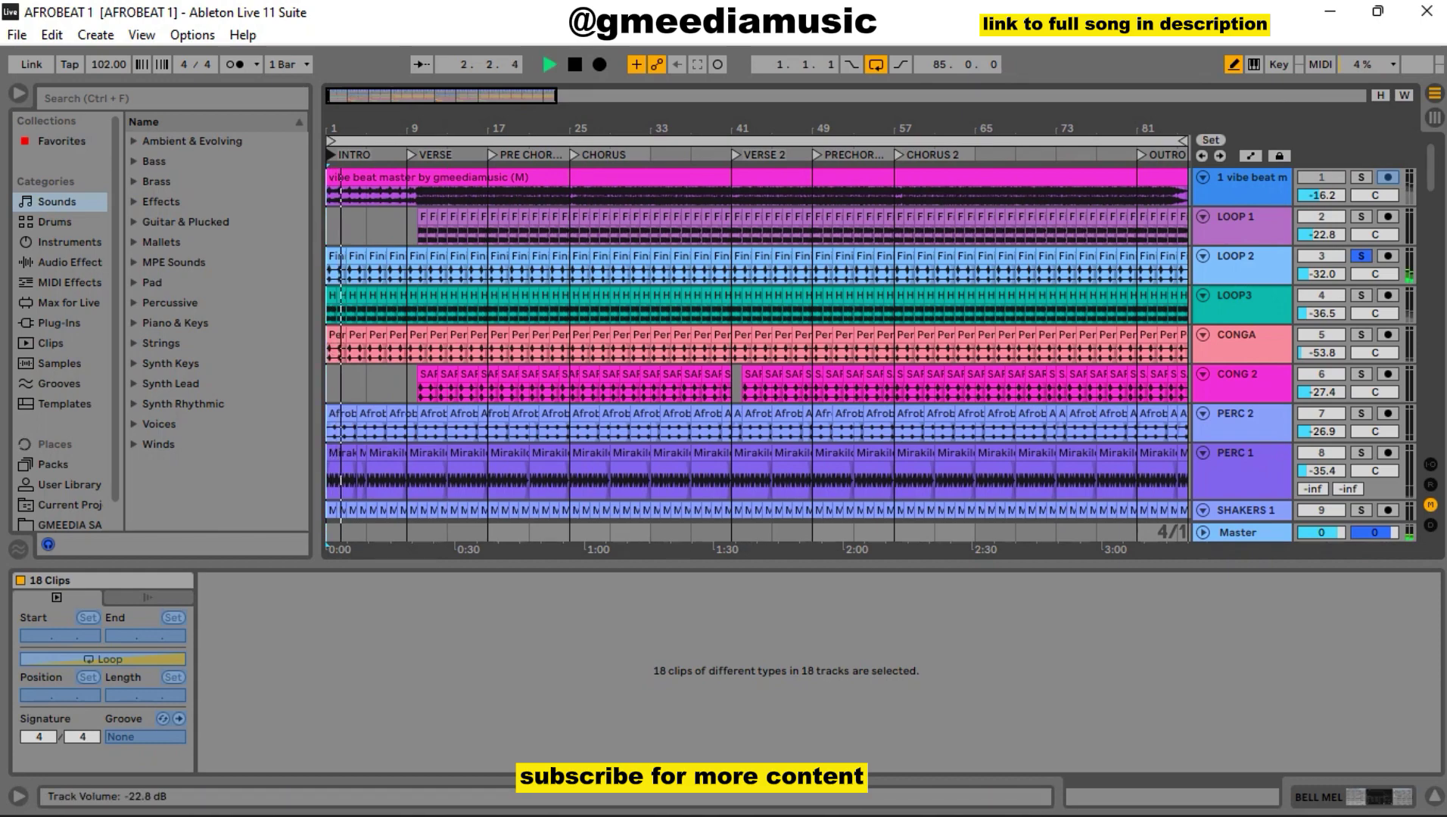
pyautogui.moveTo(1320, 274)
pyautogui.mouseDown()
pyautogui.moveTo(1320, 258)
pyautogui.moveTo(1322, 274)
pyautogui.mouseUp()
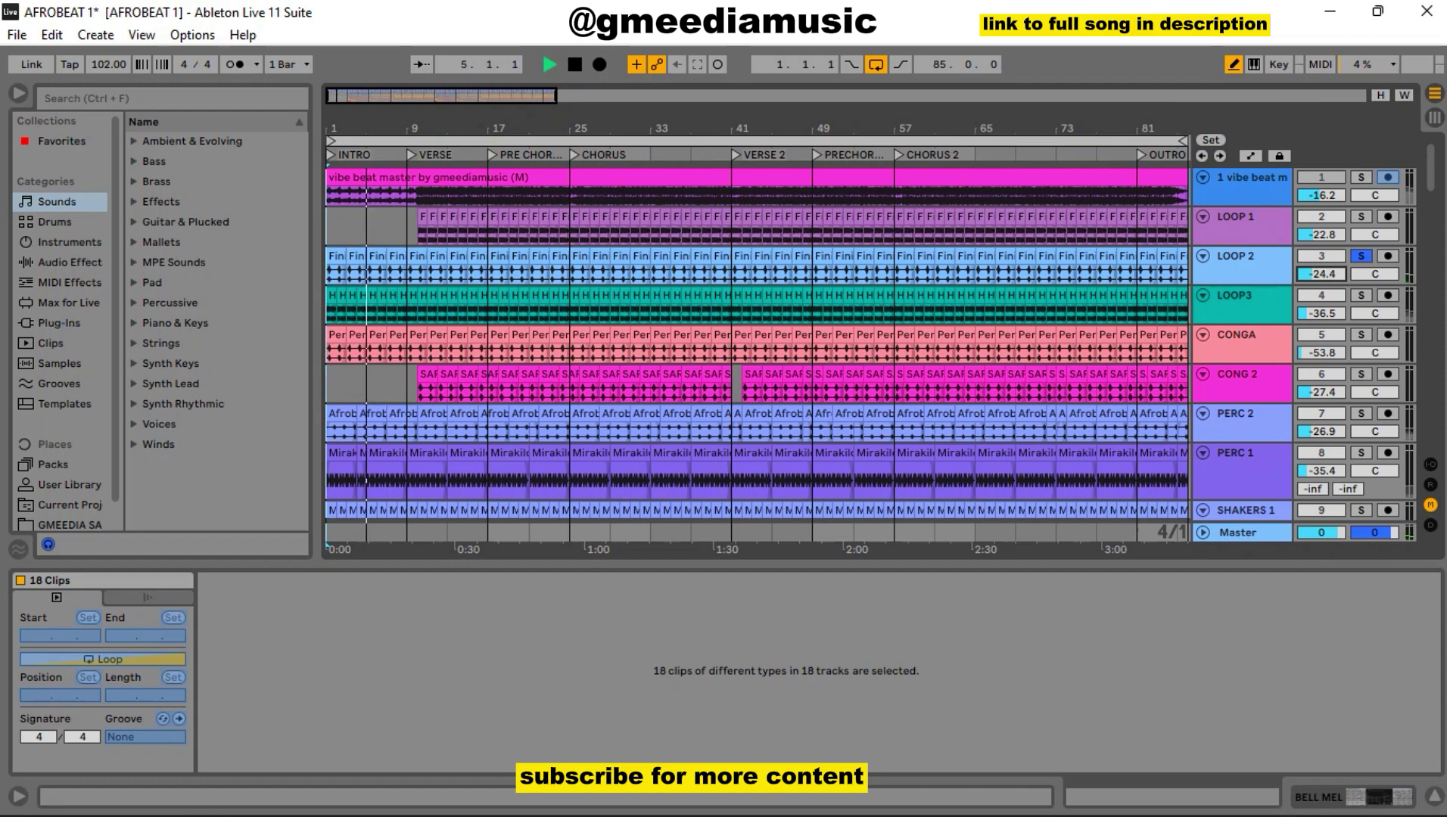
pyautogui.press('space')
# Solo the LOOP3 track, set its volume to -30.6 dB and audition it
pyautogui.click(1360, 295)
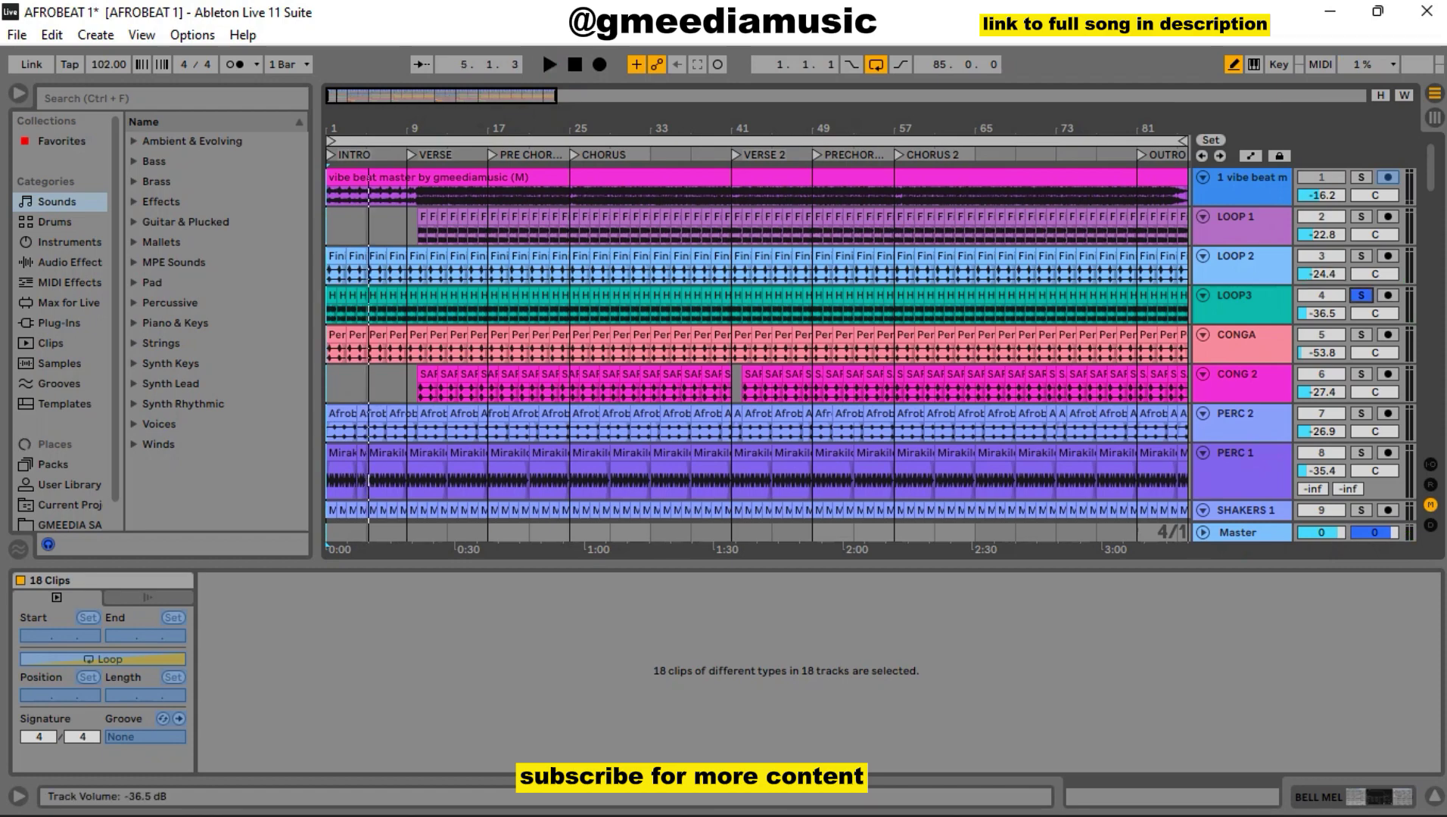
pyautogui.moveTo(1320, 314); pyautogui.dragTo(1321, 303)
pyautogui.press('space')
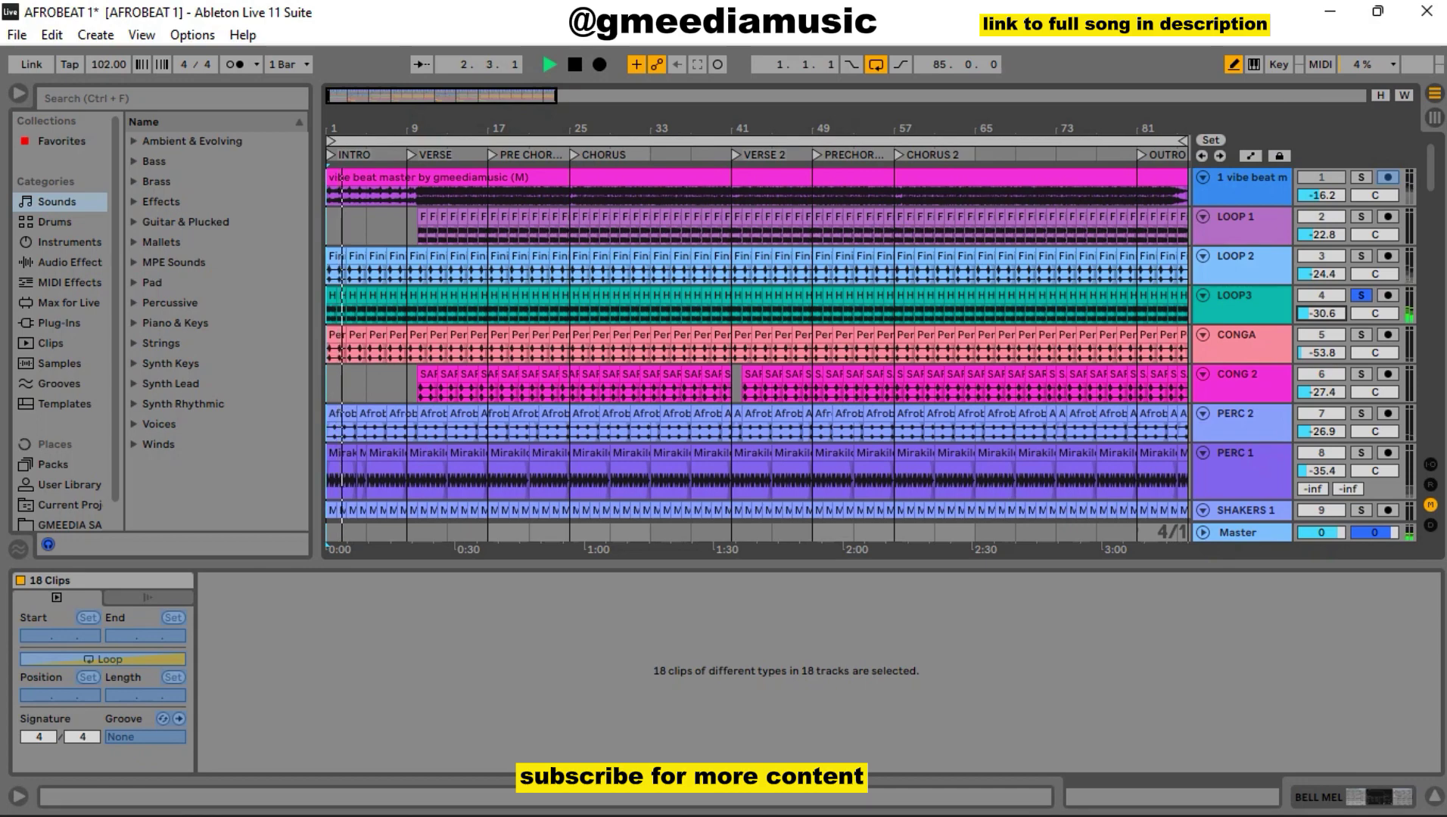
pyautogui.press('space')
# Solo LOOP 2 together with LOOP3 and play both from the INTRO marker
pyautogui.keyDown('ctrl'); pyautogui.click(1360, 256); pyautogui.keyUp('ctrl')
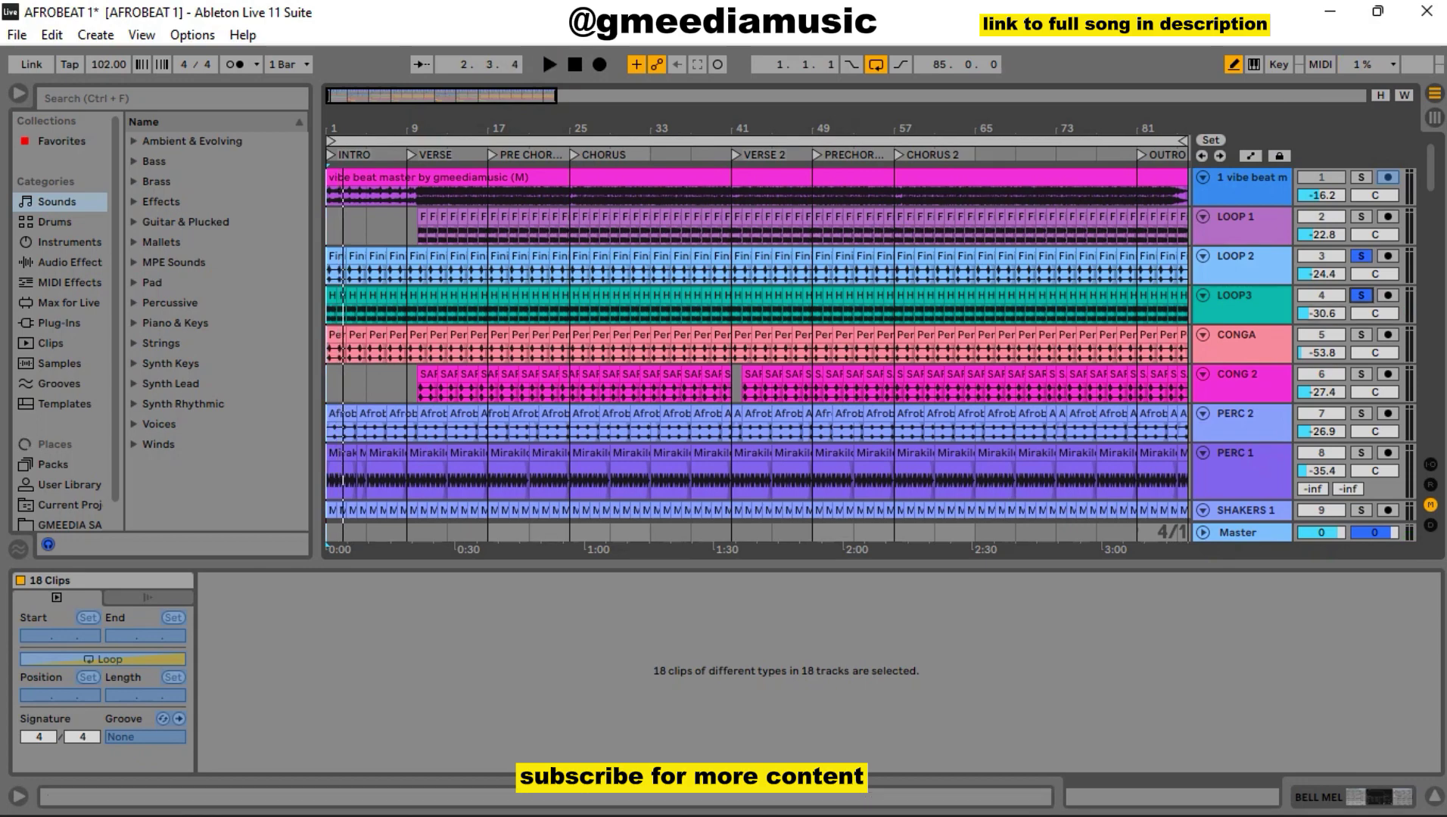
pyautogui.click(331, 154)
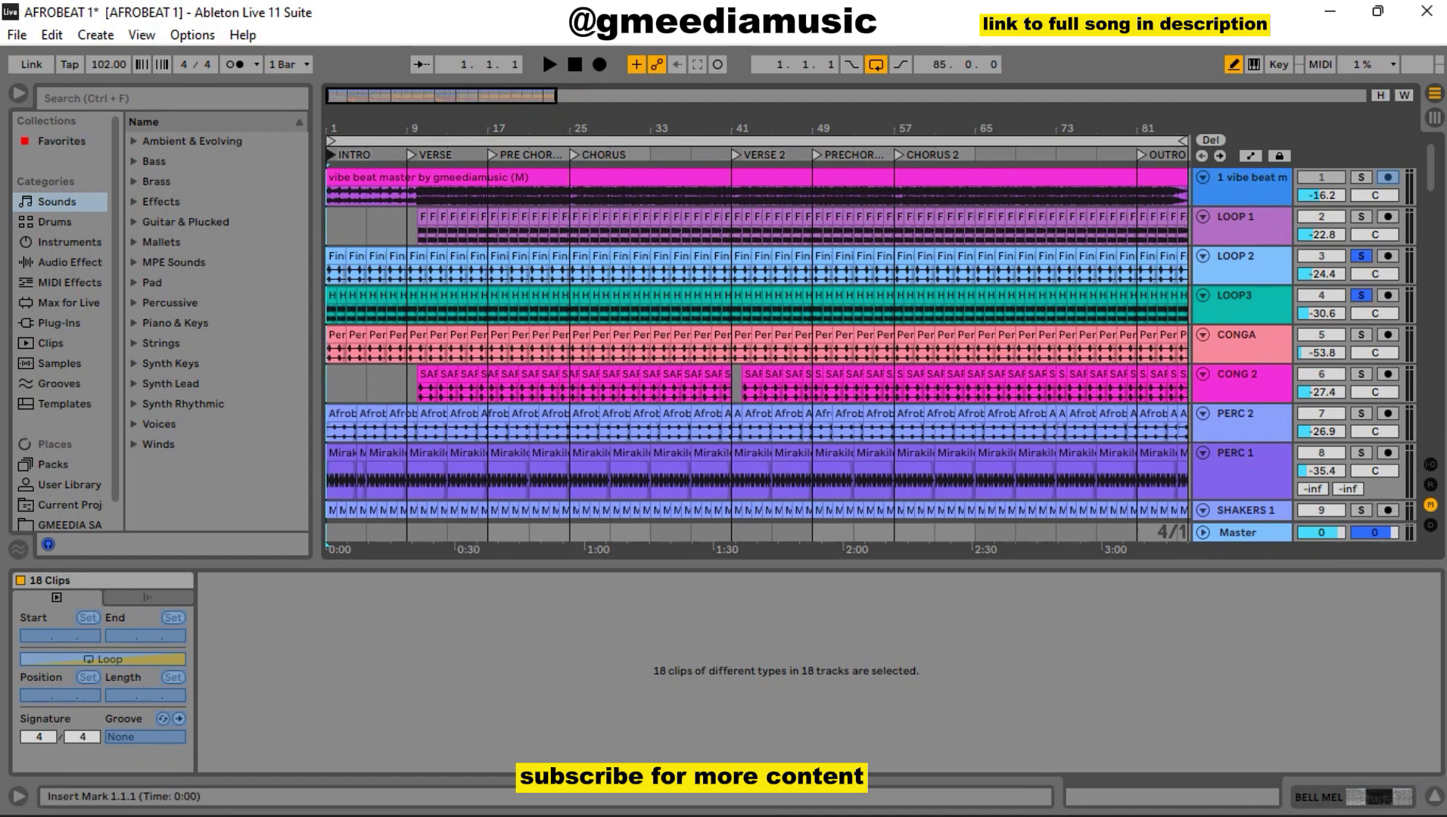
pyautogui.press('space')
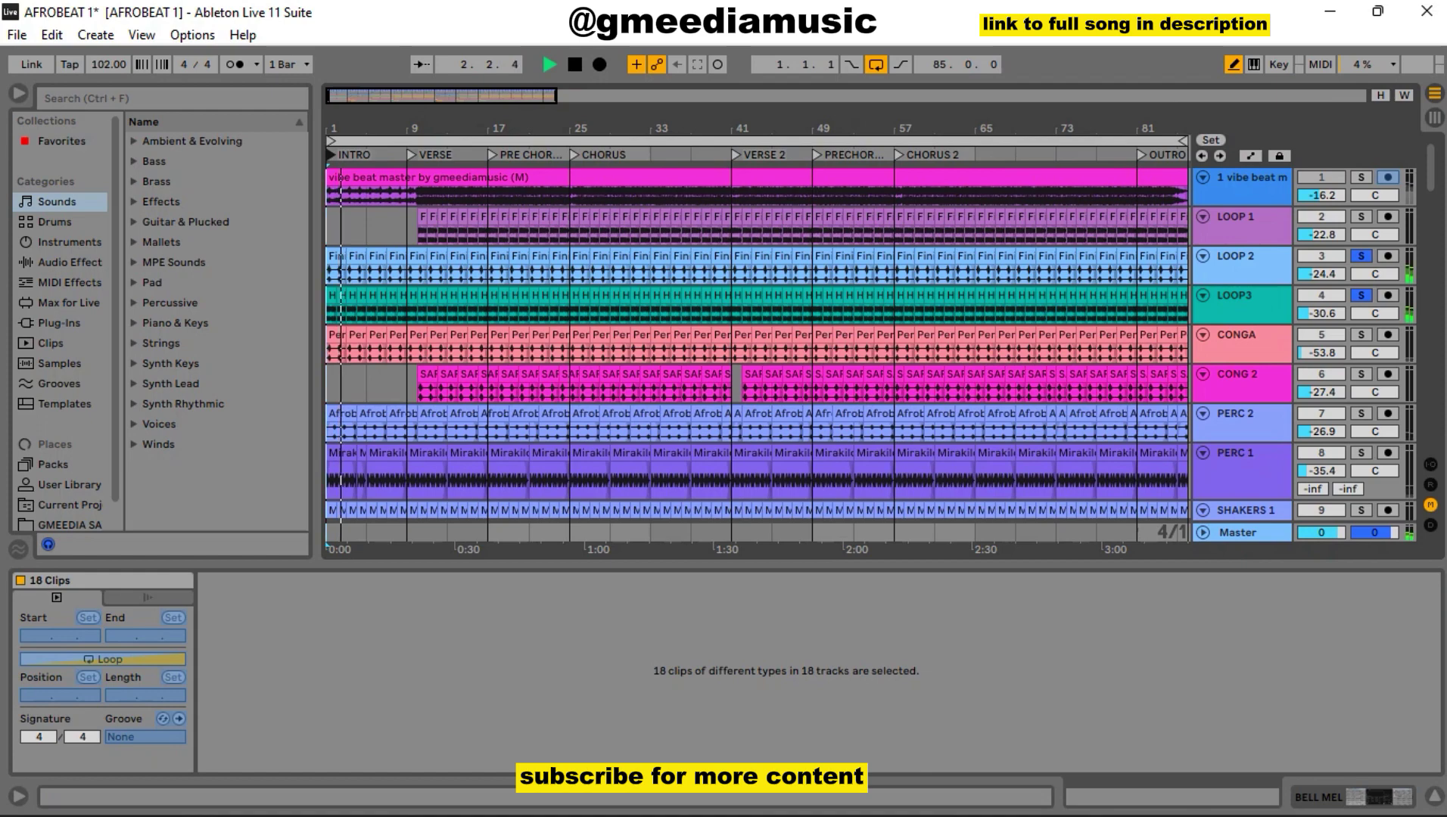
pyautogui.press('space')
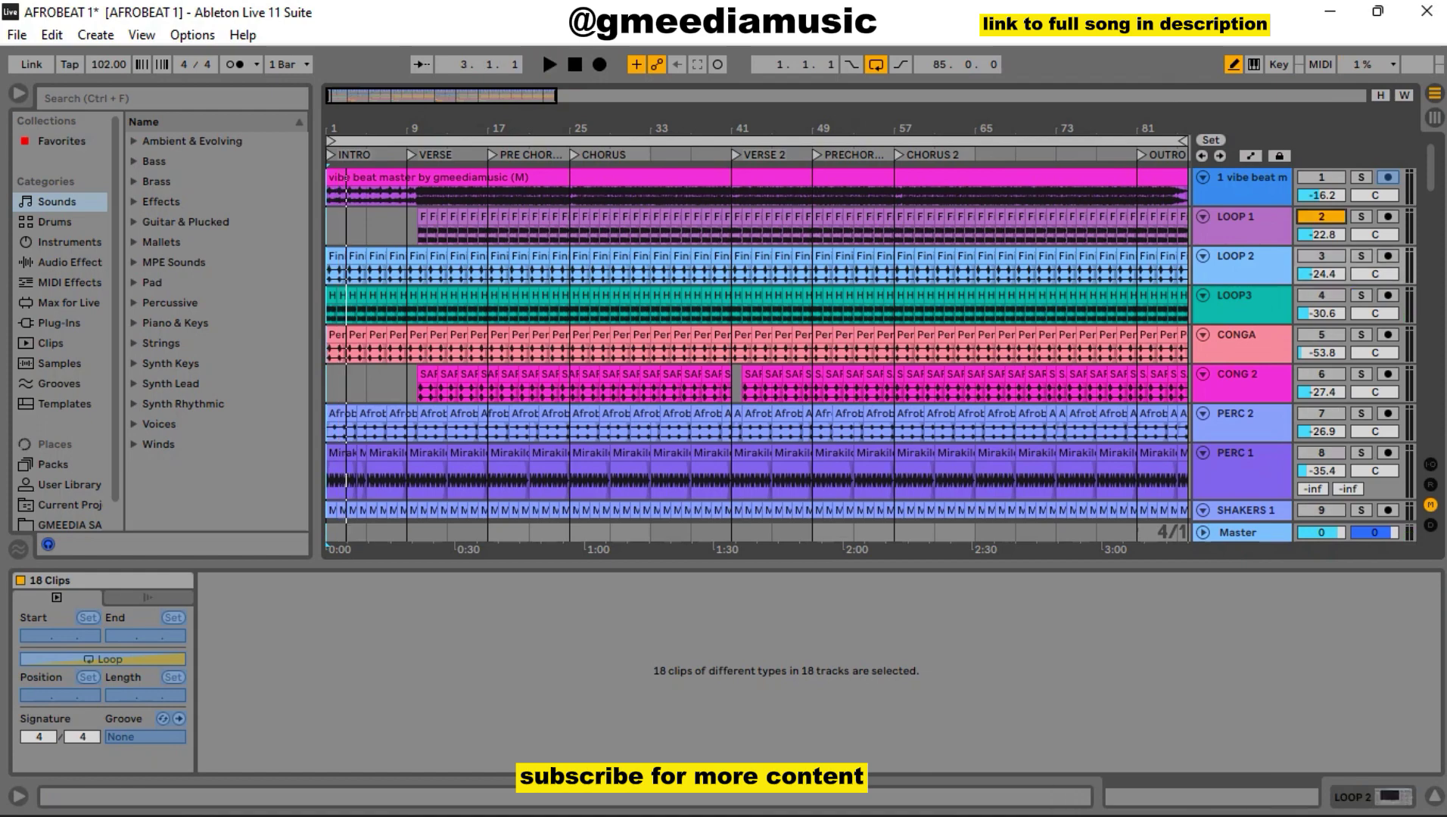
# Activate the LOOP 2 and LOOP3 tracks and play them with LOOP 1 from the CHORUS marker
pyautogui.click(1320, 256)
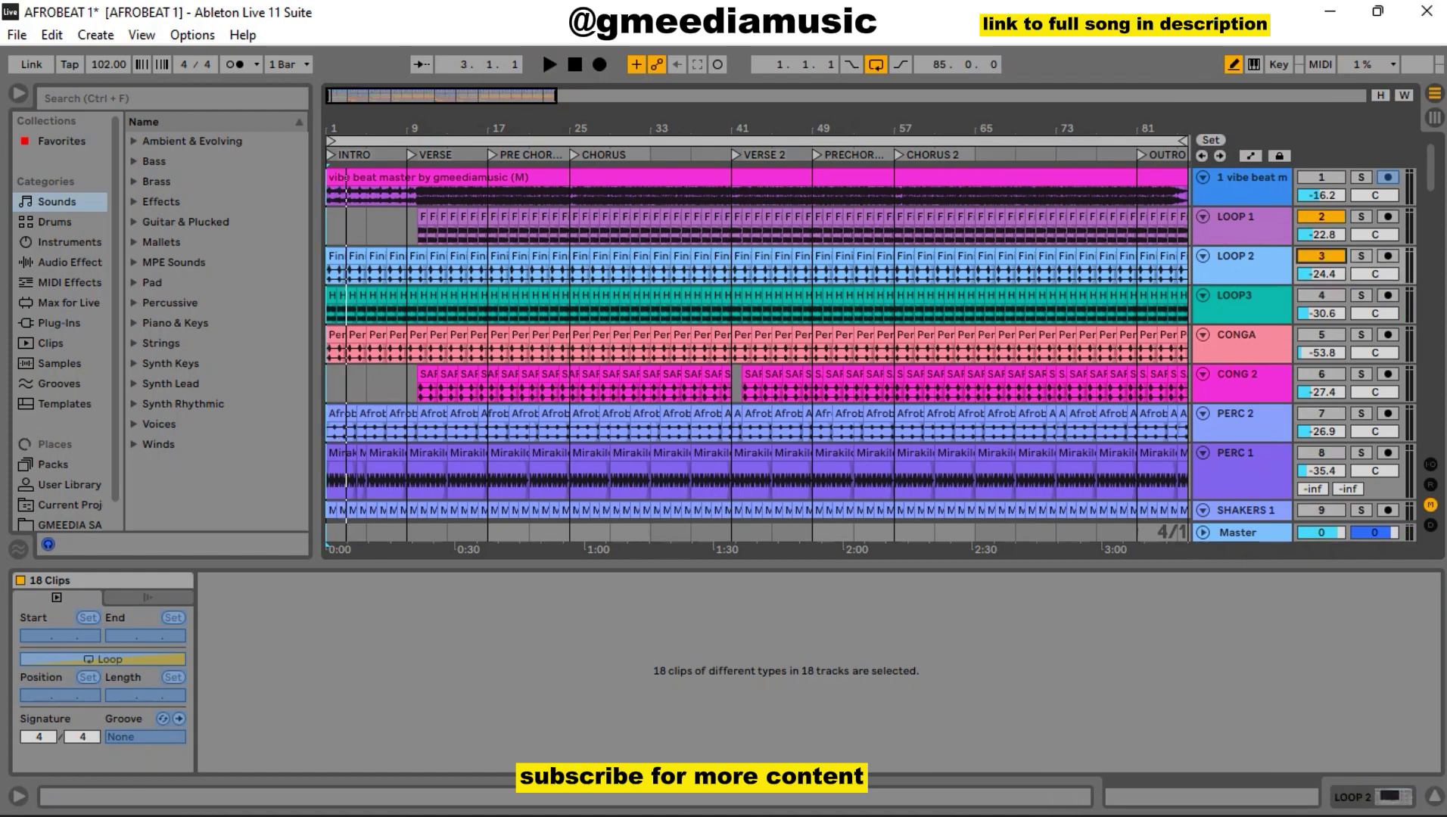
pyautogui.click(1321, 295)
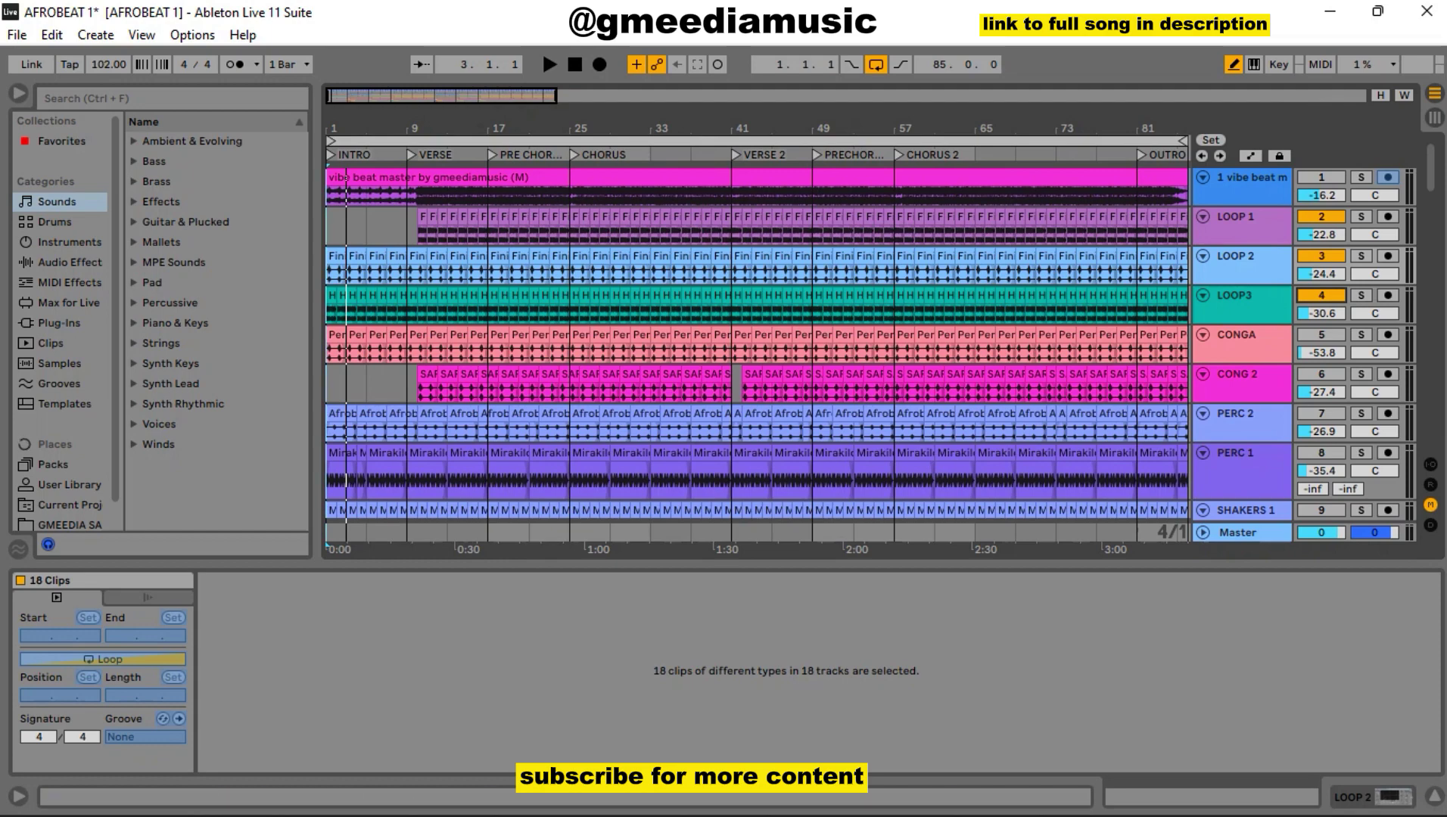
pyautogui.click(574, 154)
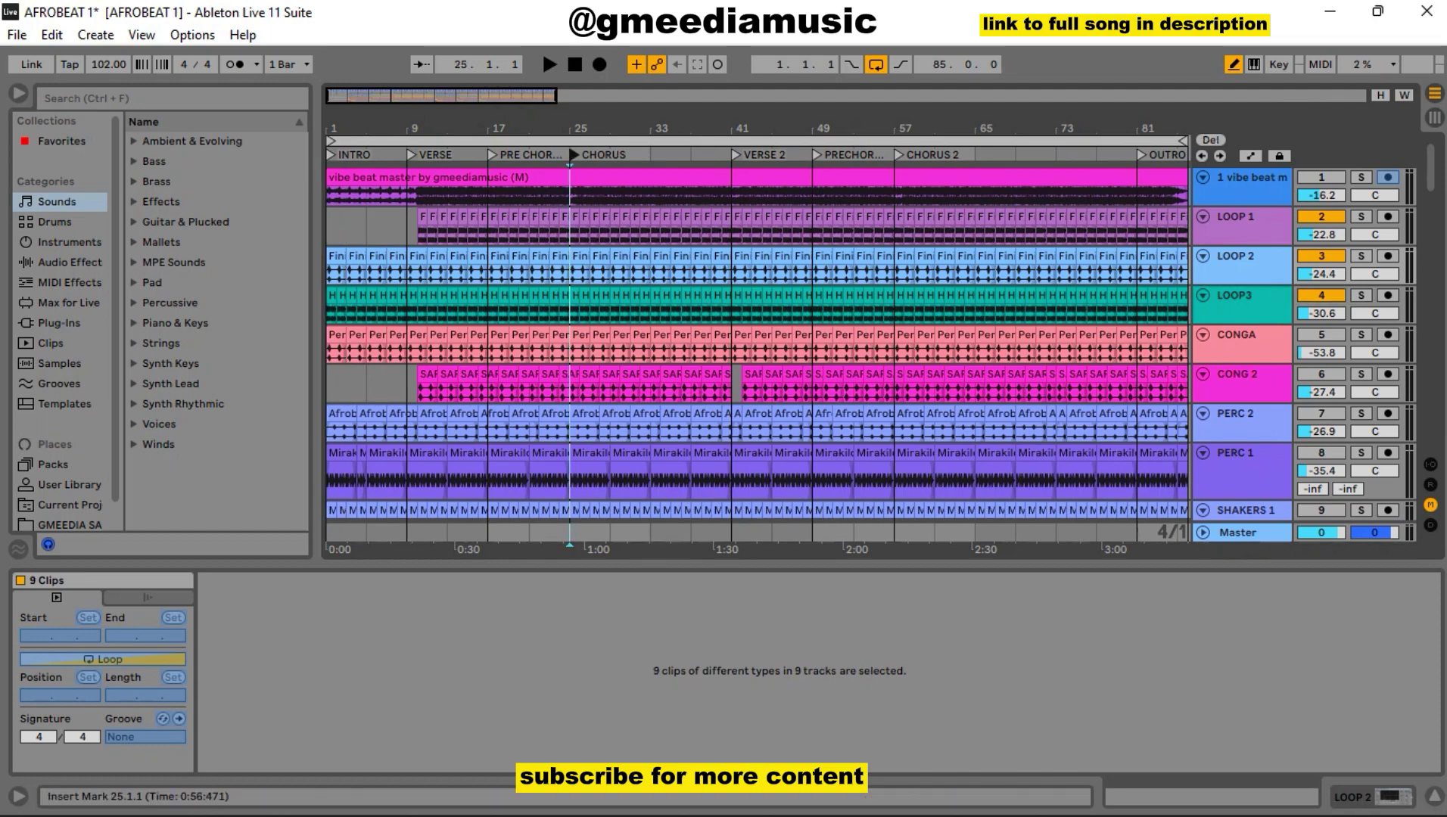
pyautogui.press('space')
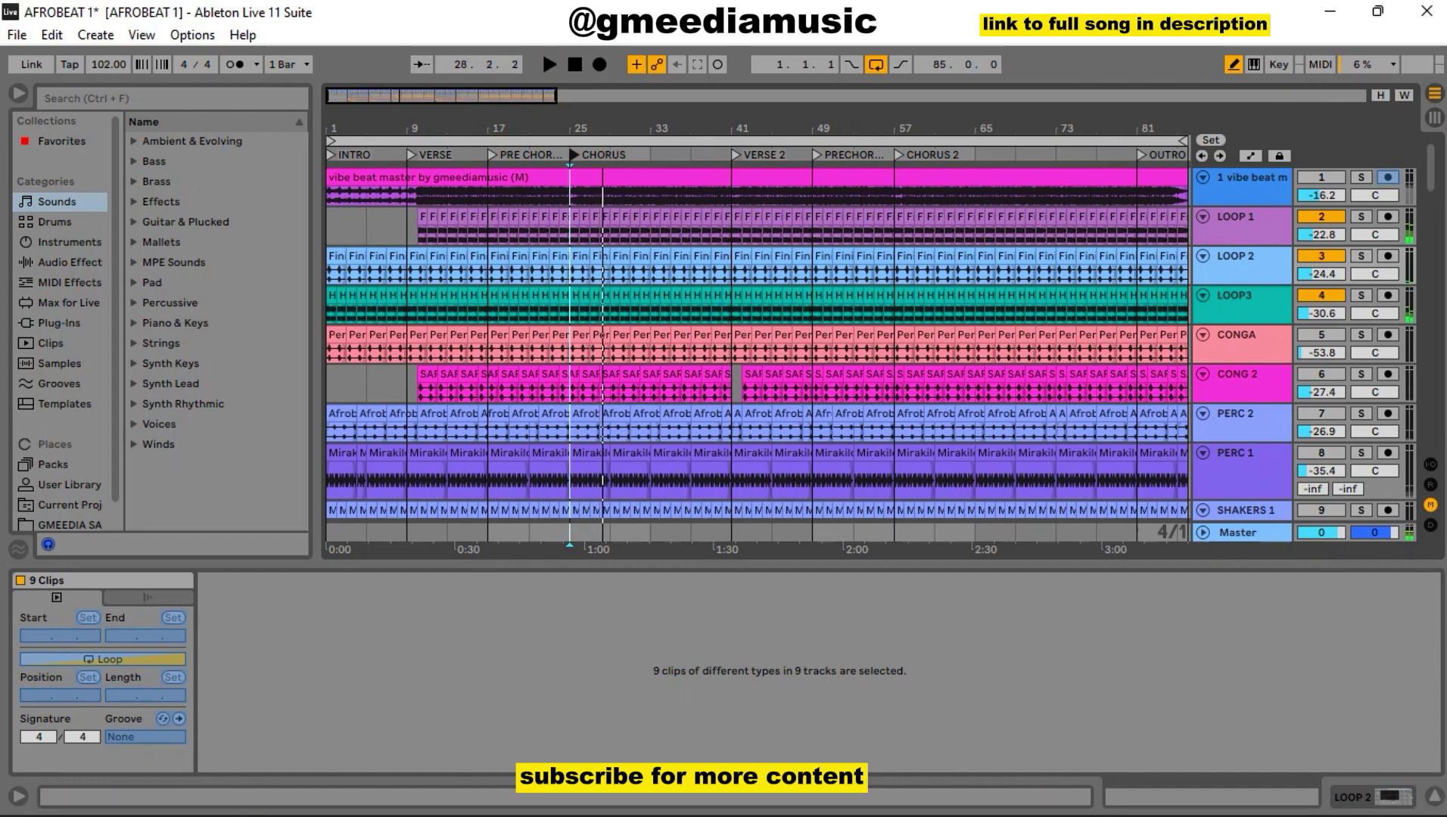
pyautogui.press('space')
# Activate the CONGA and CONG 2 tracks, set their volumes to -19.0 dB and -19.3 dB, and audition them from the chorus
pyautogui.press('F5')
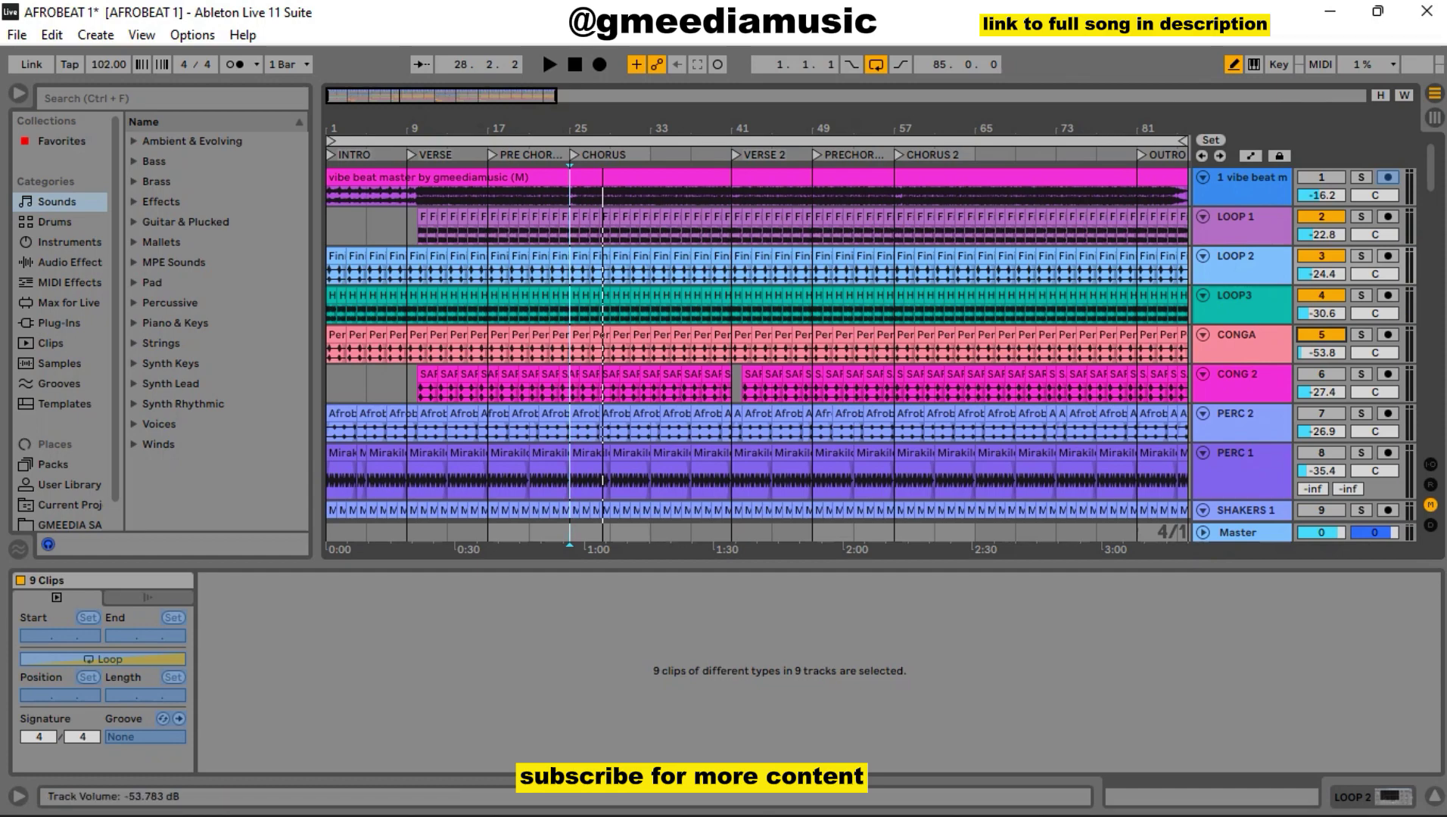
pyautogui.moveTo(1320, 353); pyautogui.dragTo(1320, 340)
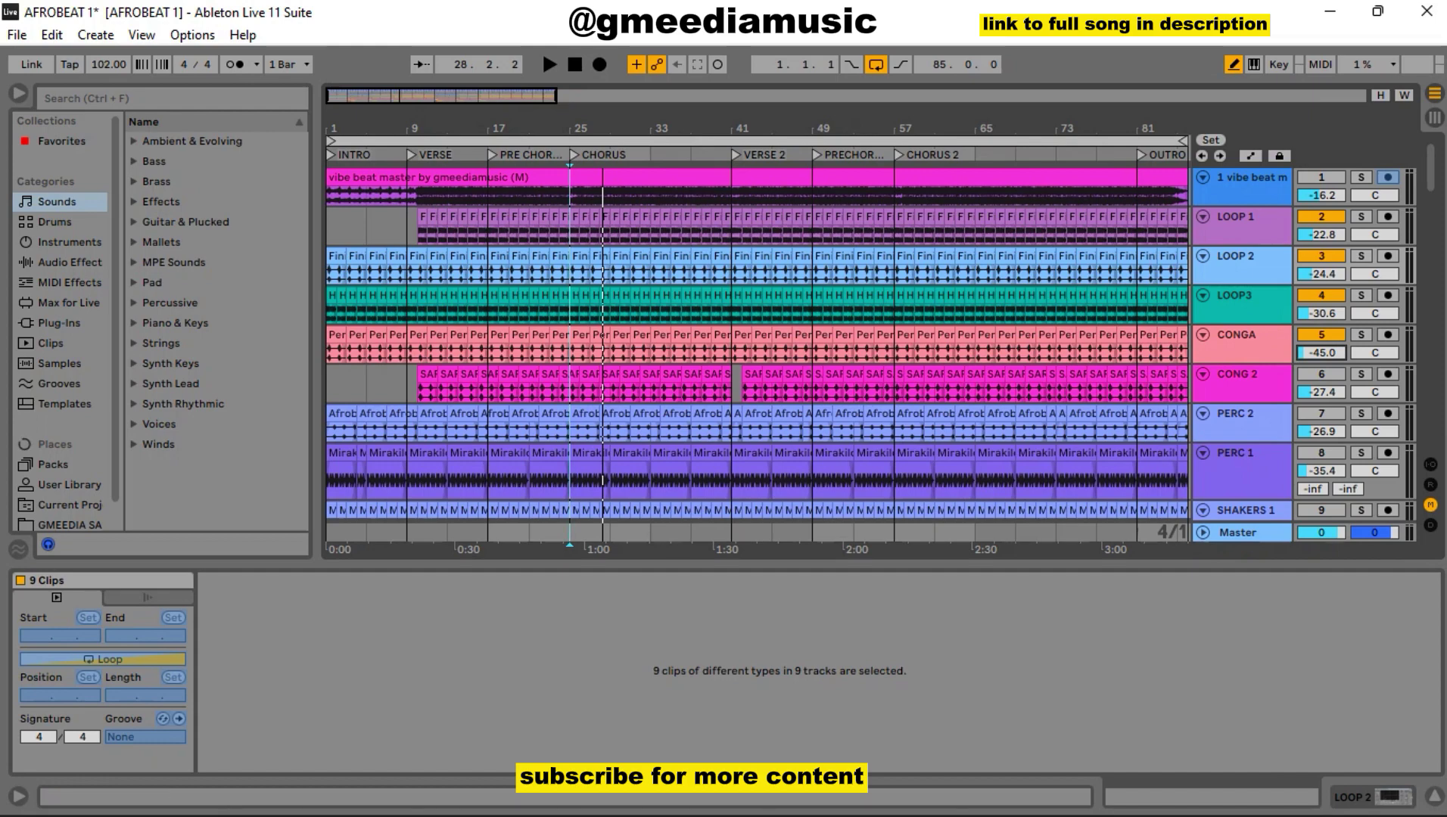
pyautogui.moveTo(1324, 353); pyautogui.dragTo(1324, 299)
pyautogui.press('space')
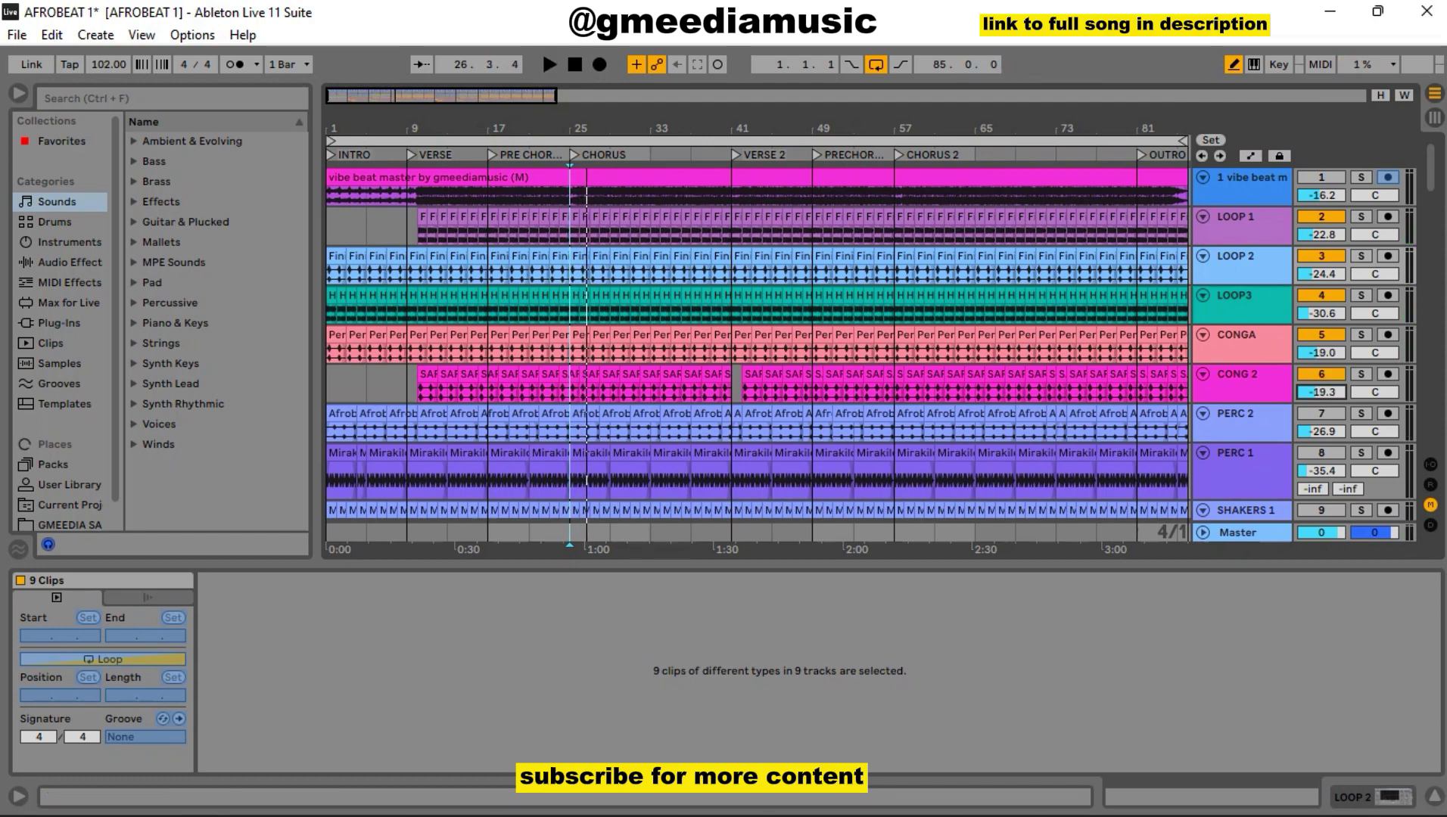
pyautogui.press('space')
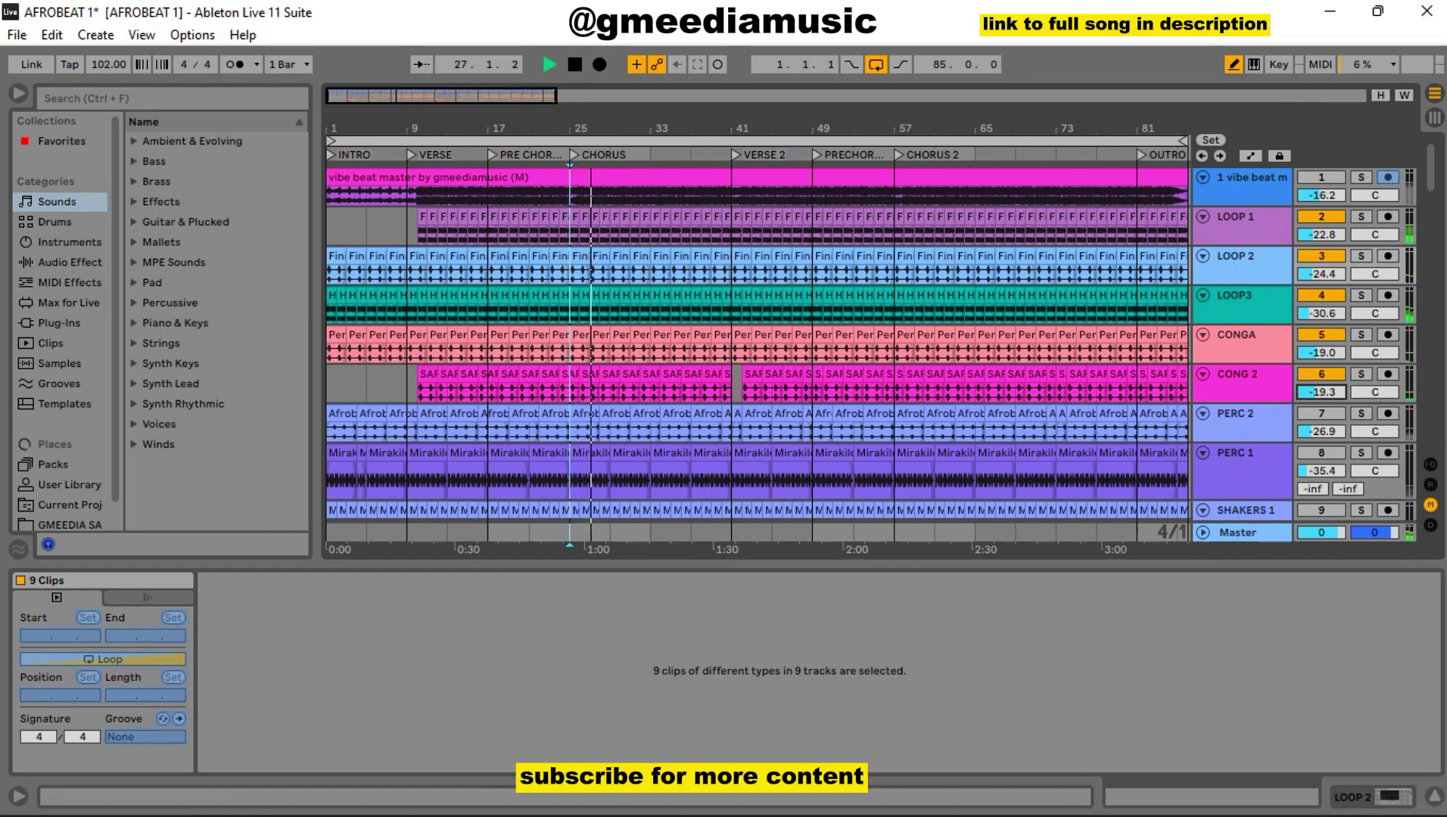
pyautogui.press('space')
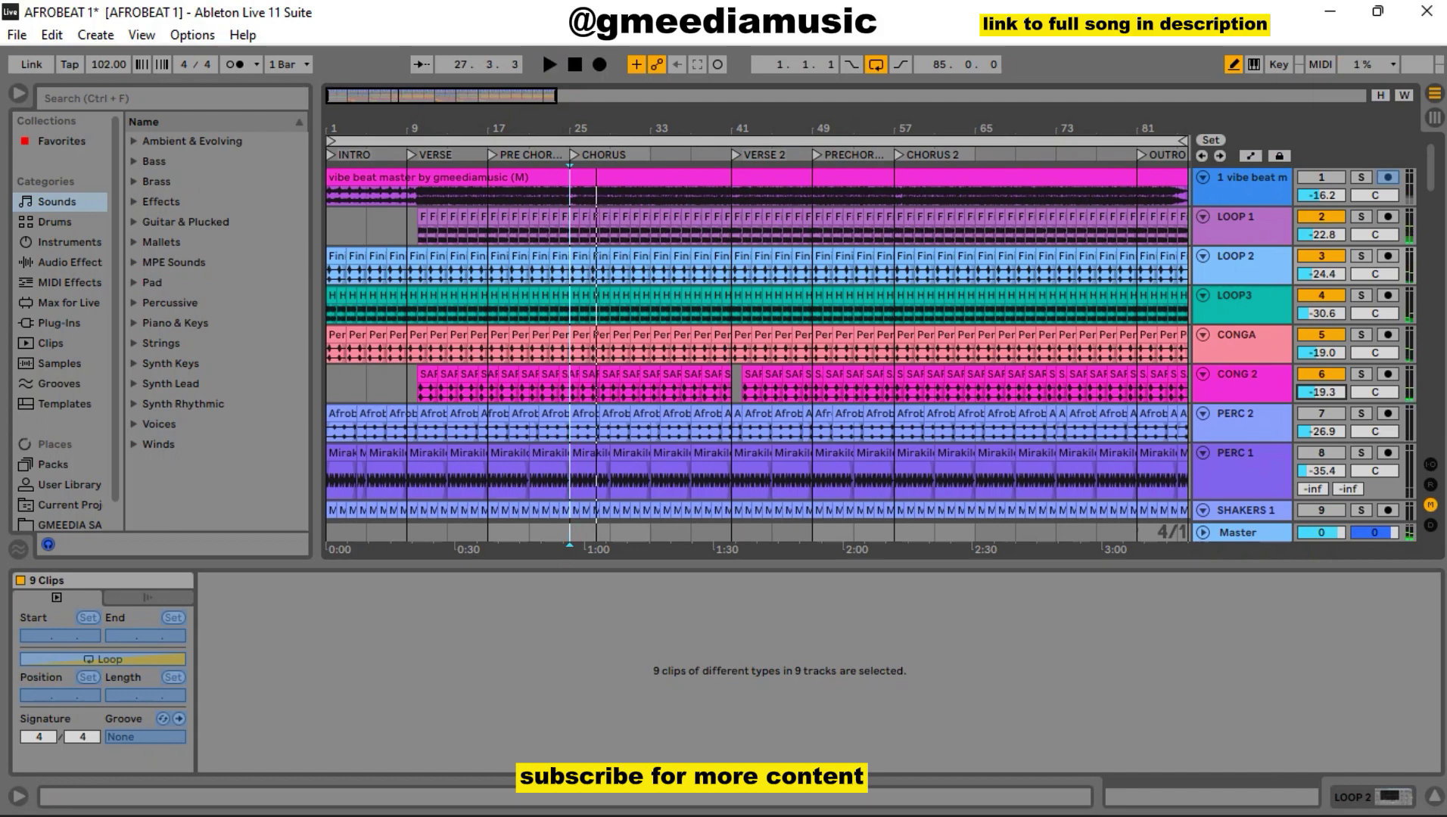
# Activate the PERC 2 and PERC 1 tracks and set PERC 1's volume to -27.8 dB while playing the chorus
pyautogui.click(1320, 413)
pyautogui.scroll(-5, 757, 344)
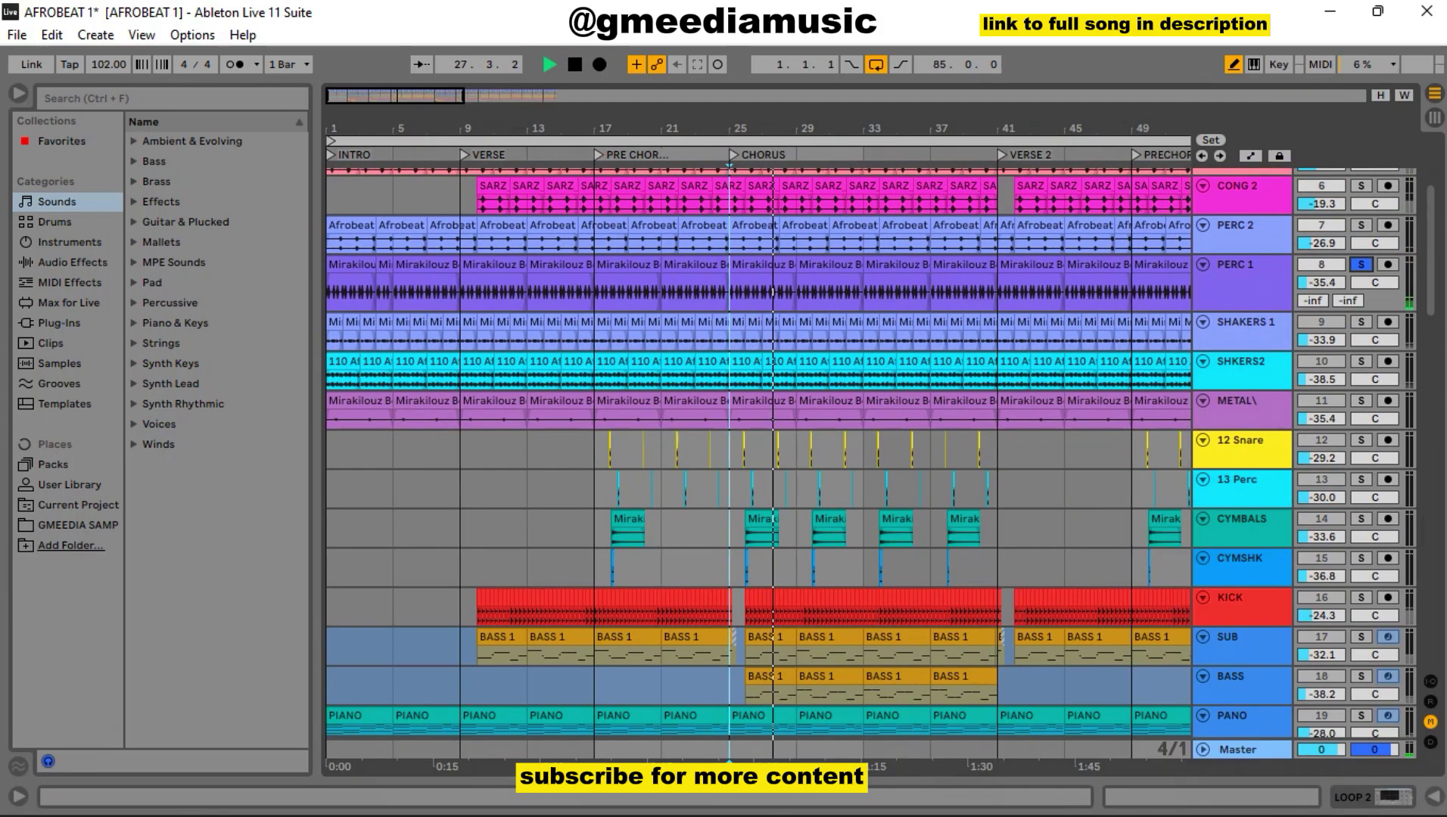
pyautogui.moveTo(1320, 283); pyautogui.dragTo(1320, 223)
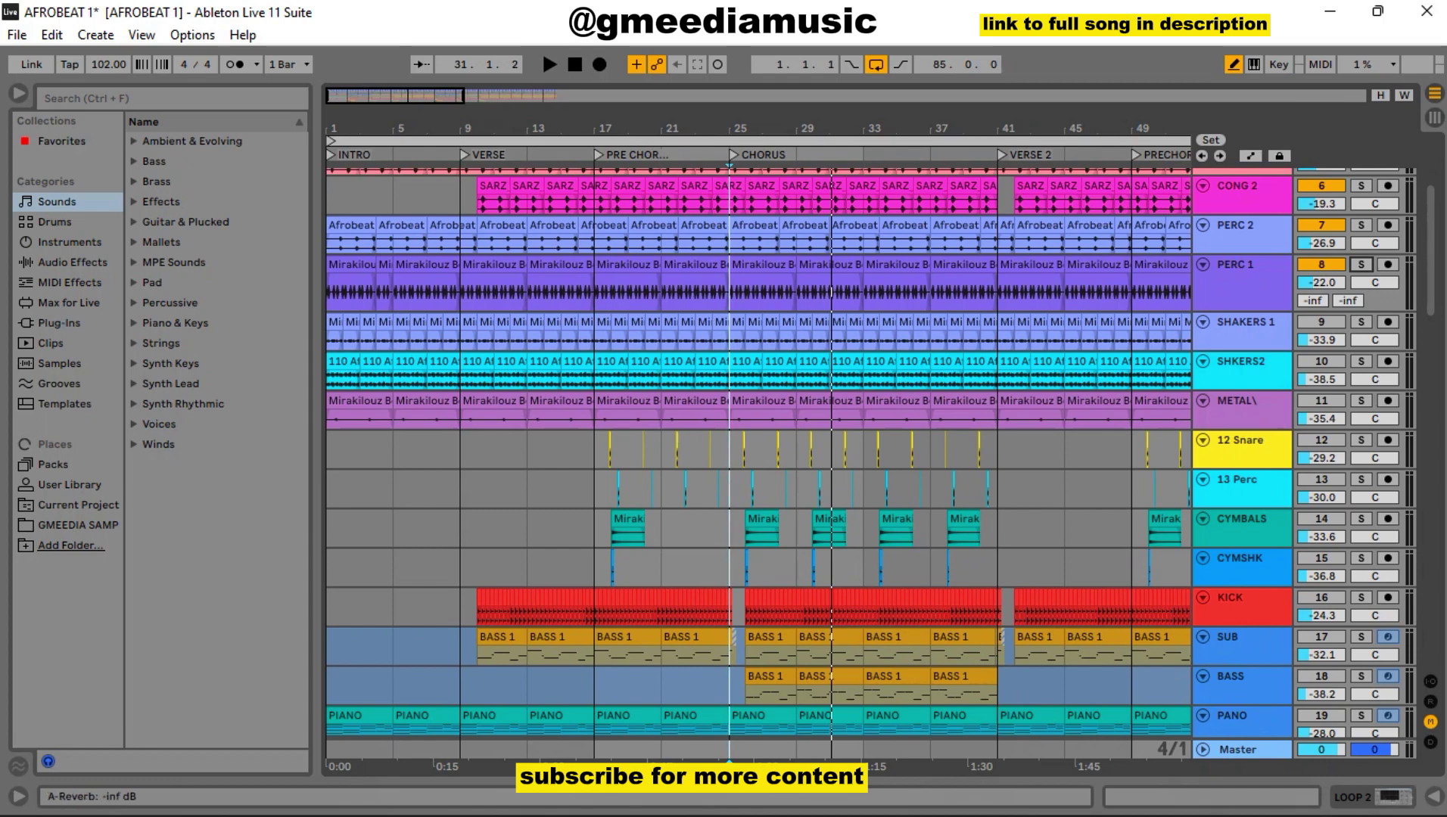
pyautogui.press('space')
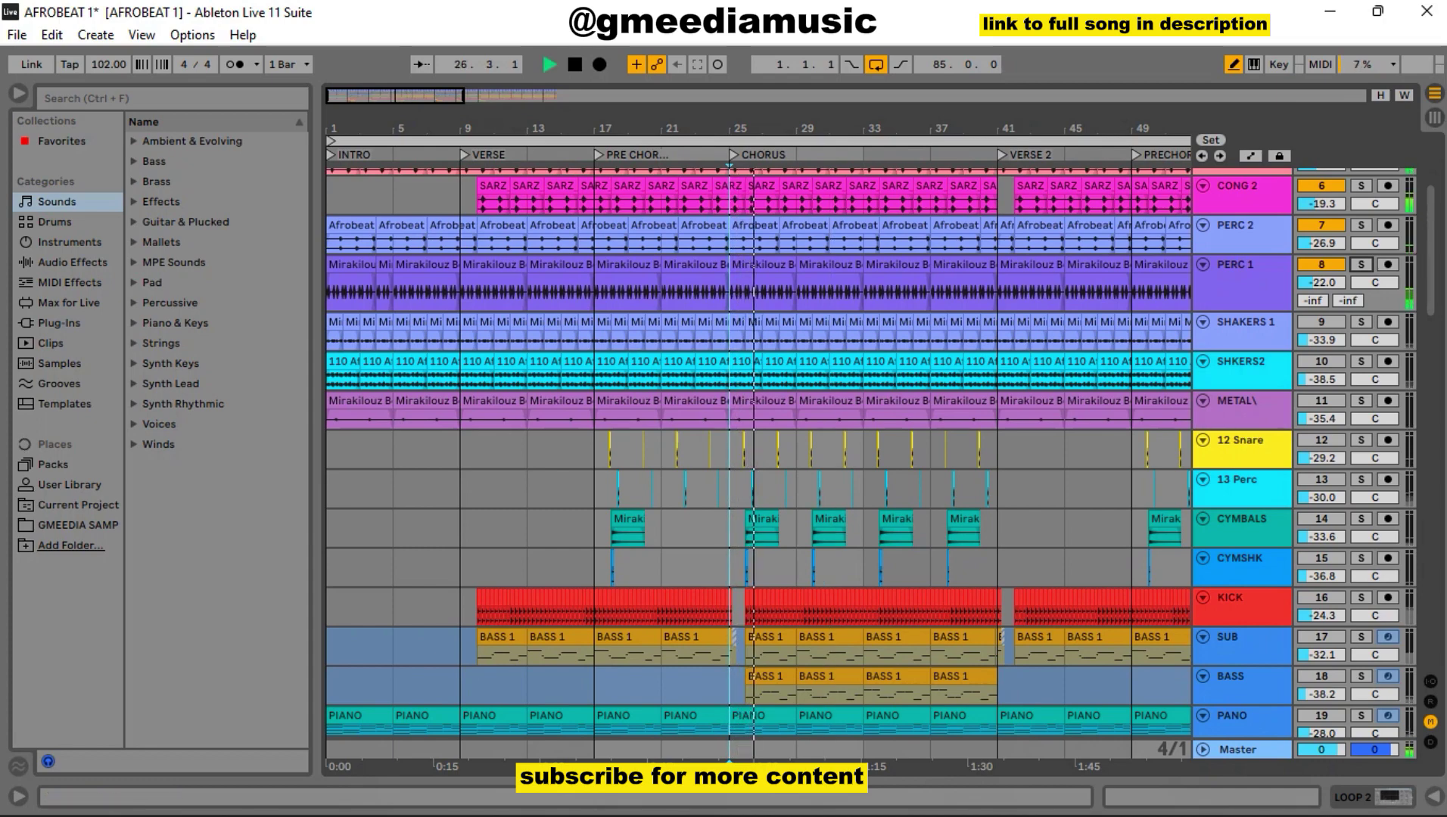
pyautogui.moveTo(1320, 283); pyautogui.dragTo(1320, 302)
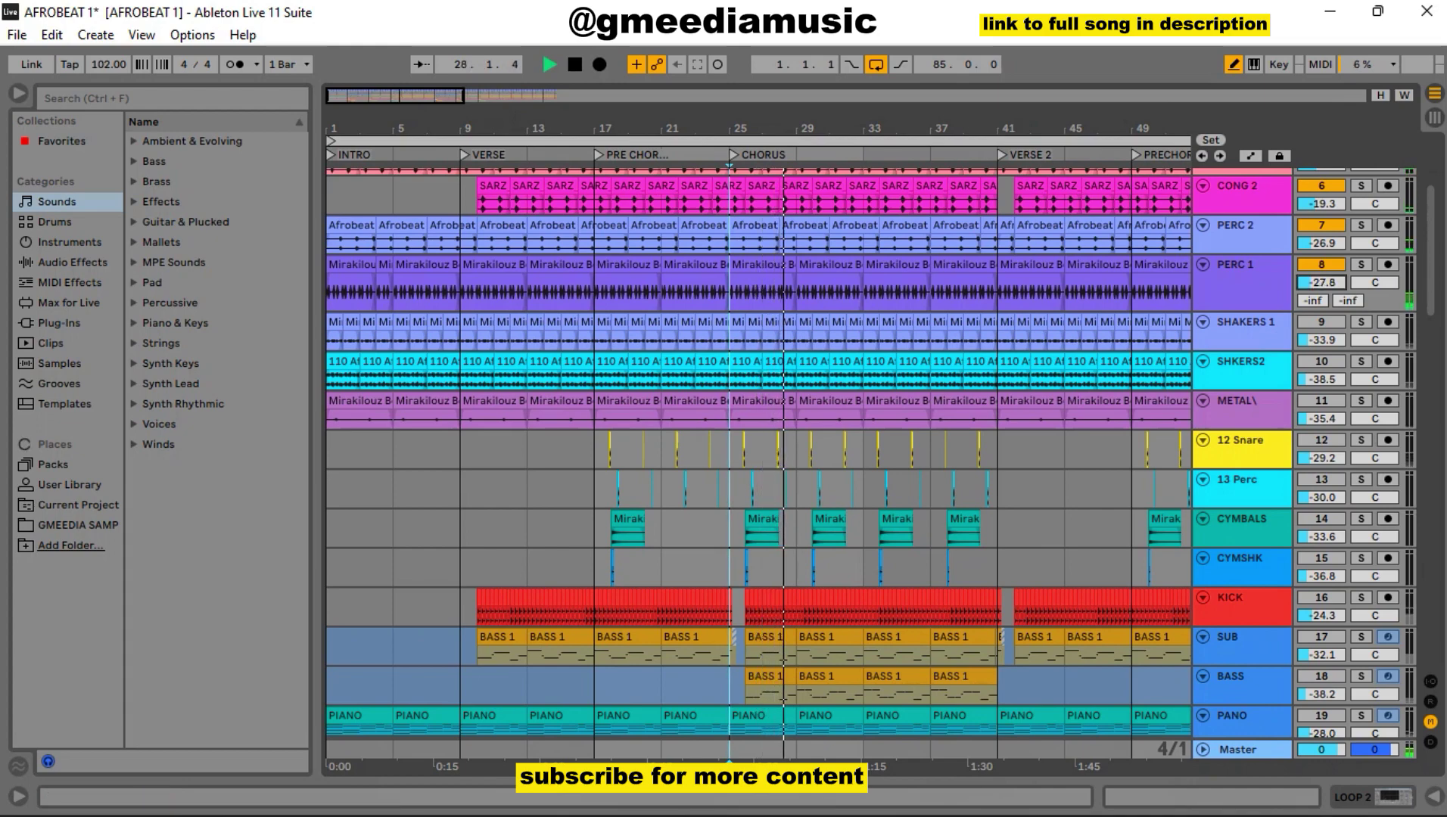
pyautogui.press('space')
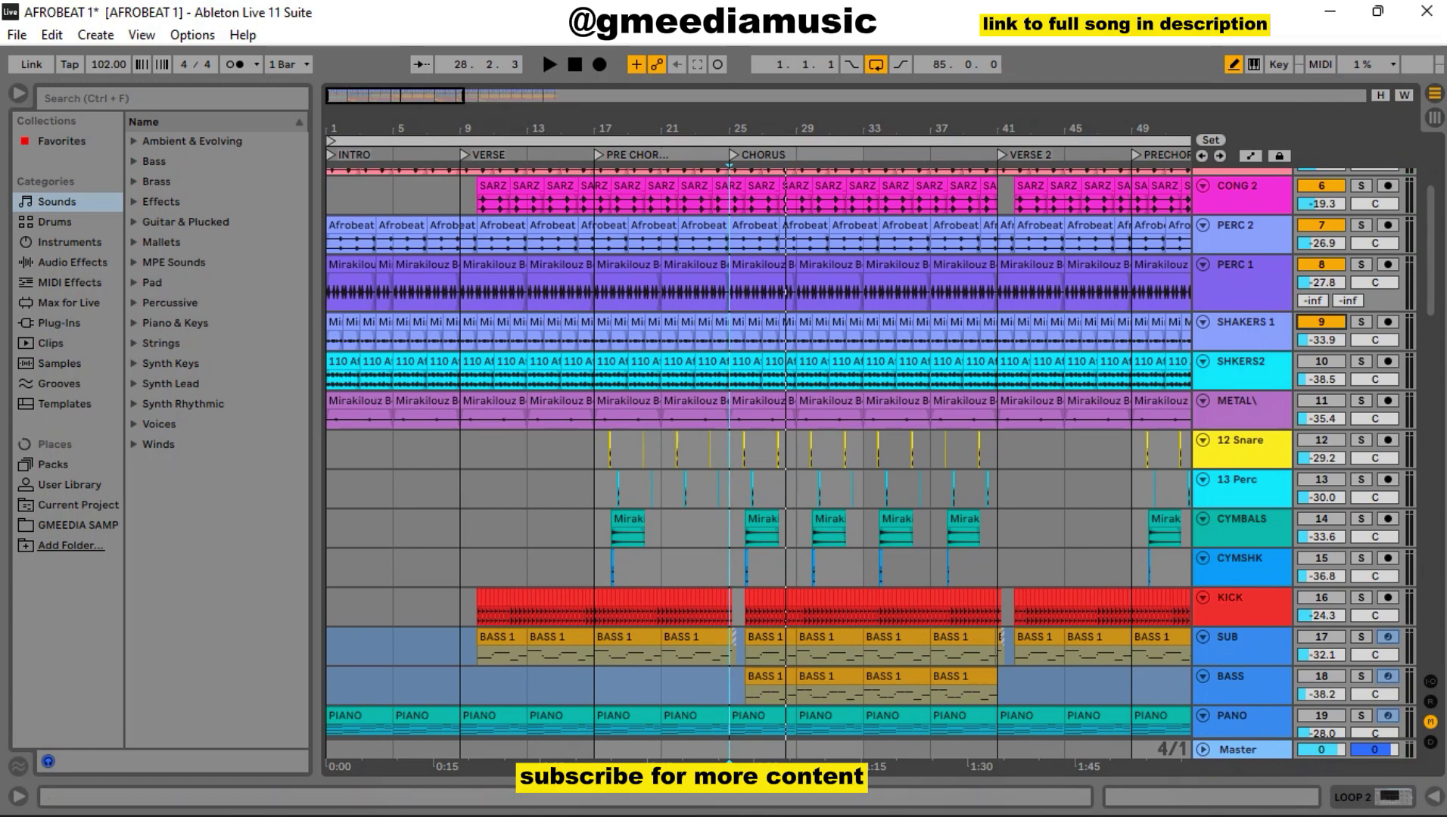
# Solo the SHAKERS 1 track and try its volume at -17.4 dB
pyautogui.click(1360, 321)
pyautogui.moveTo(1320, 340); pyautogui.dragTo(1320, 310)
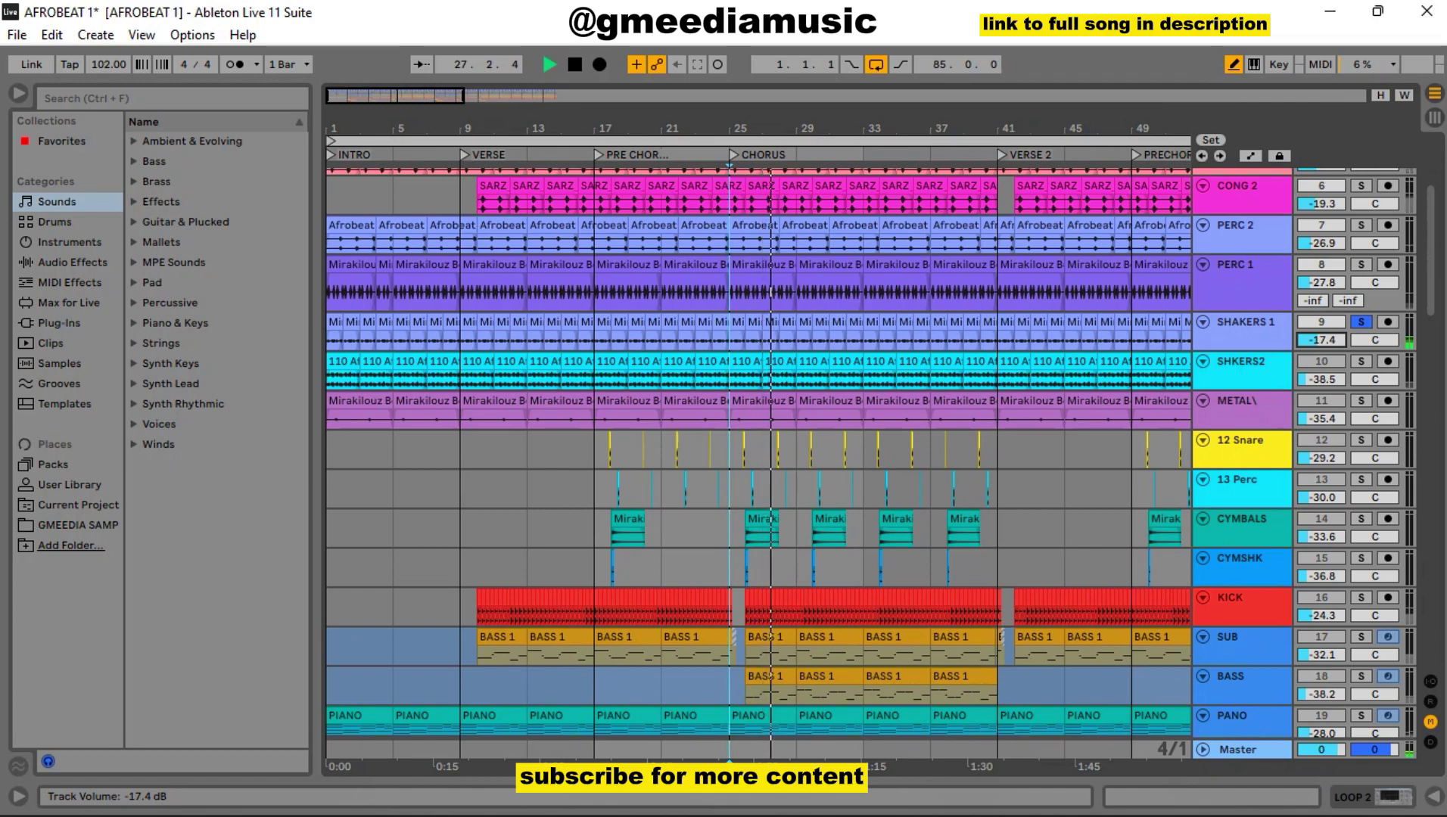
# Solo the SHKERS2 track, raise its volume to -25.3 dB, and play it with the other active percussion from the chorus
pyautogui.click(1361, 361)
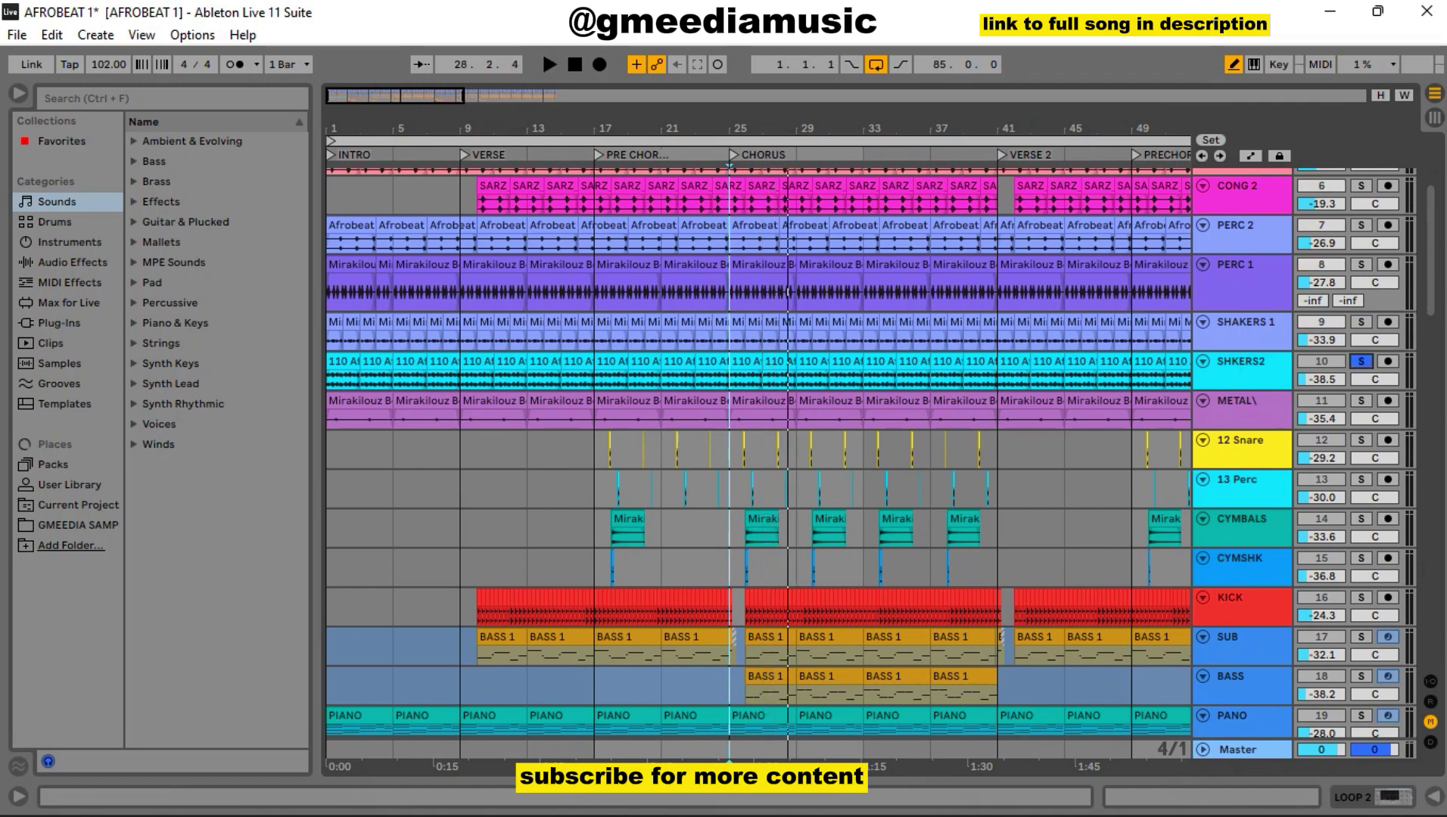
pyautogui.click(1361, 361)
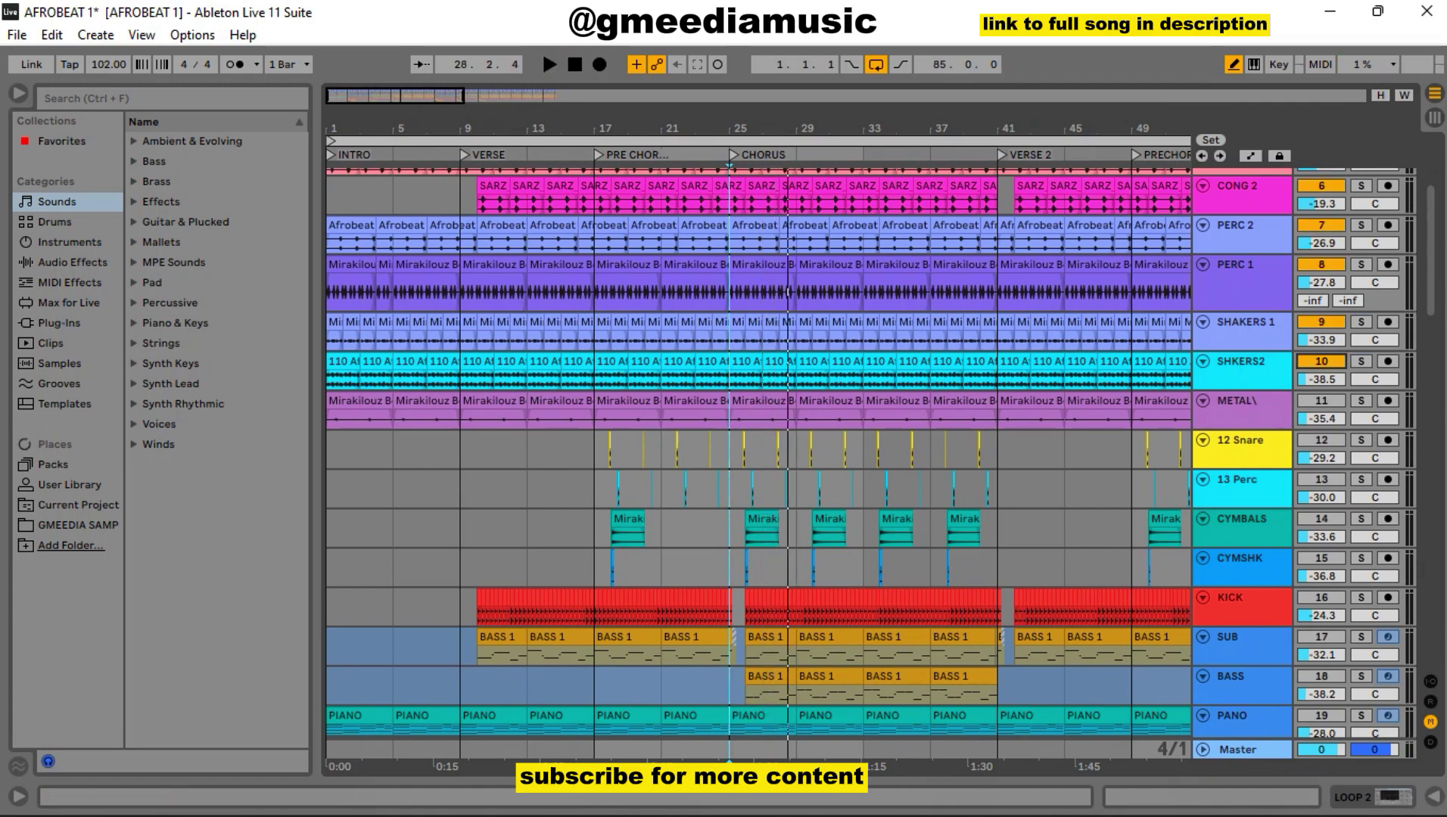
pyautogui.click(1361, 361)
pyautogui.moveTo(1322, 380); pyautogui.dragTo(1321, 370)
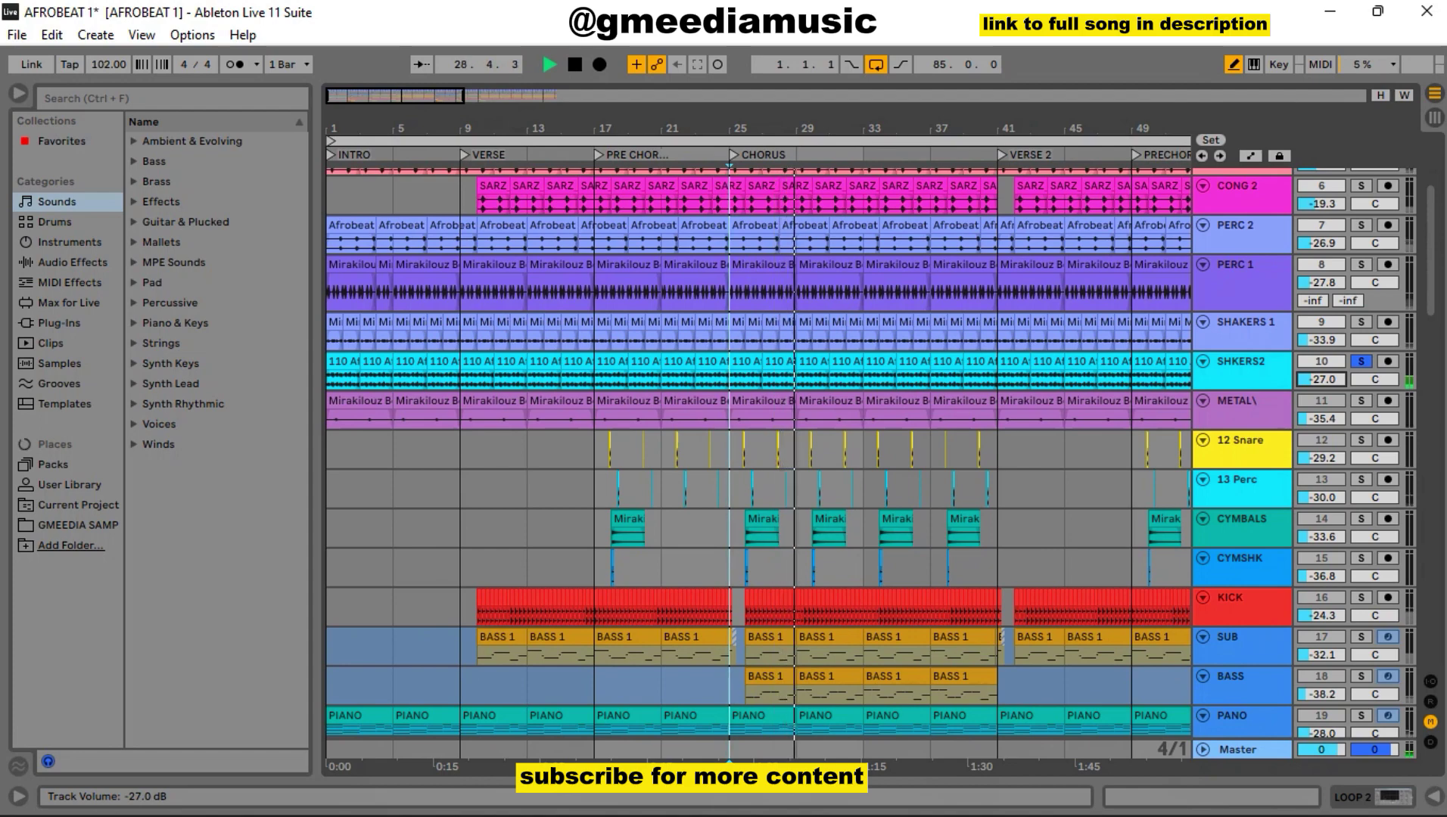
pyautogui.moveTo(1321, 379); pyautogui.dragTo(1321, 383)
pyautogui.press('space')
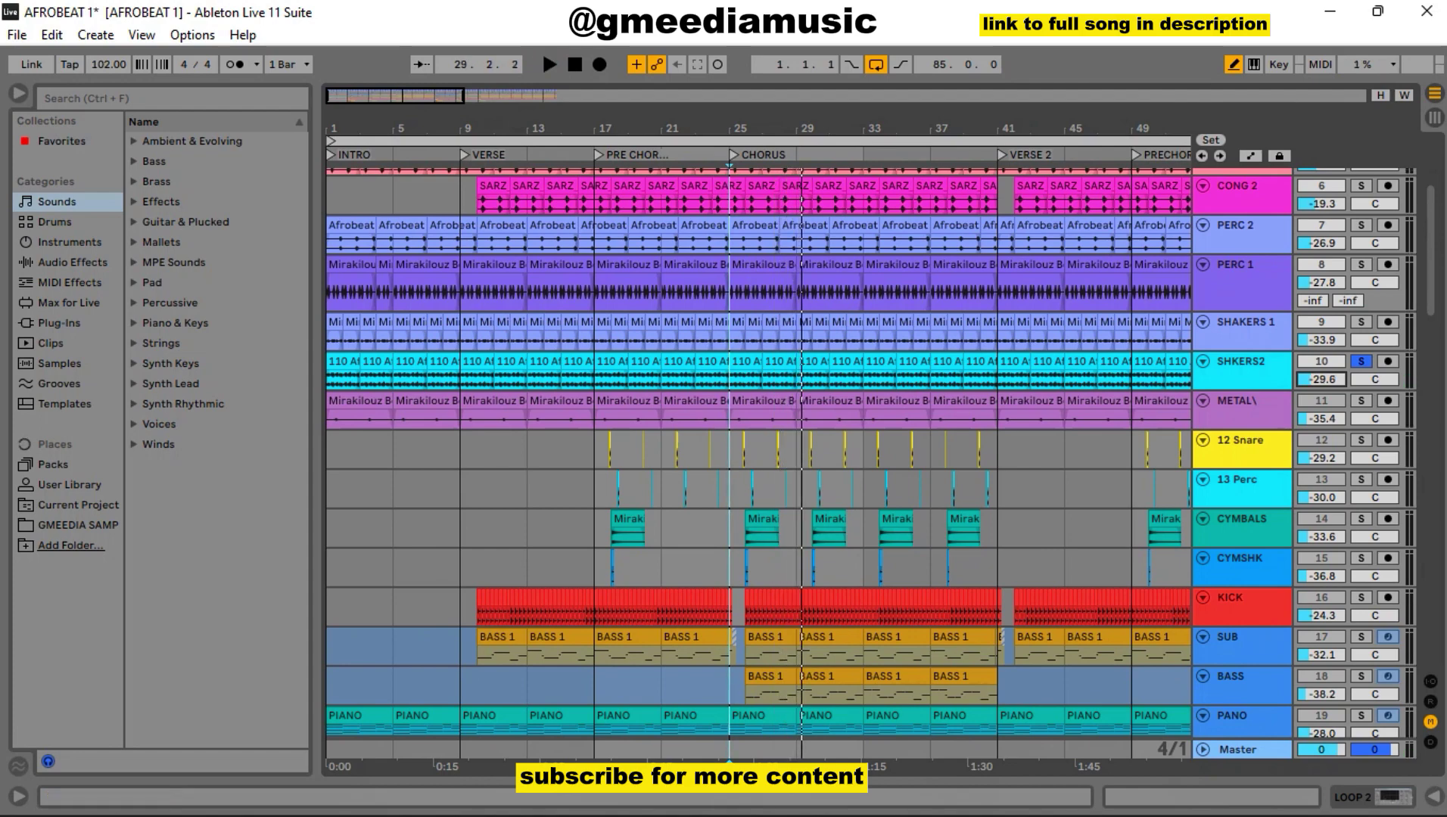
pyautogui.click(1360, 361)
pyautogui.press('space')
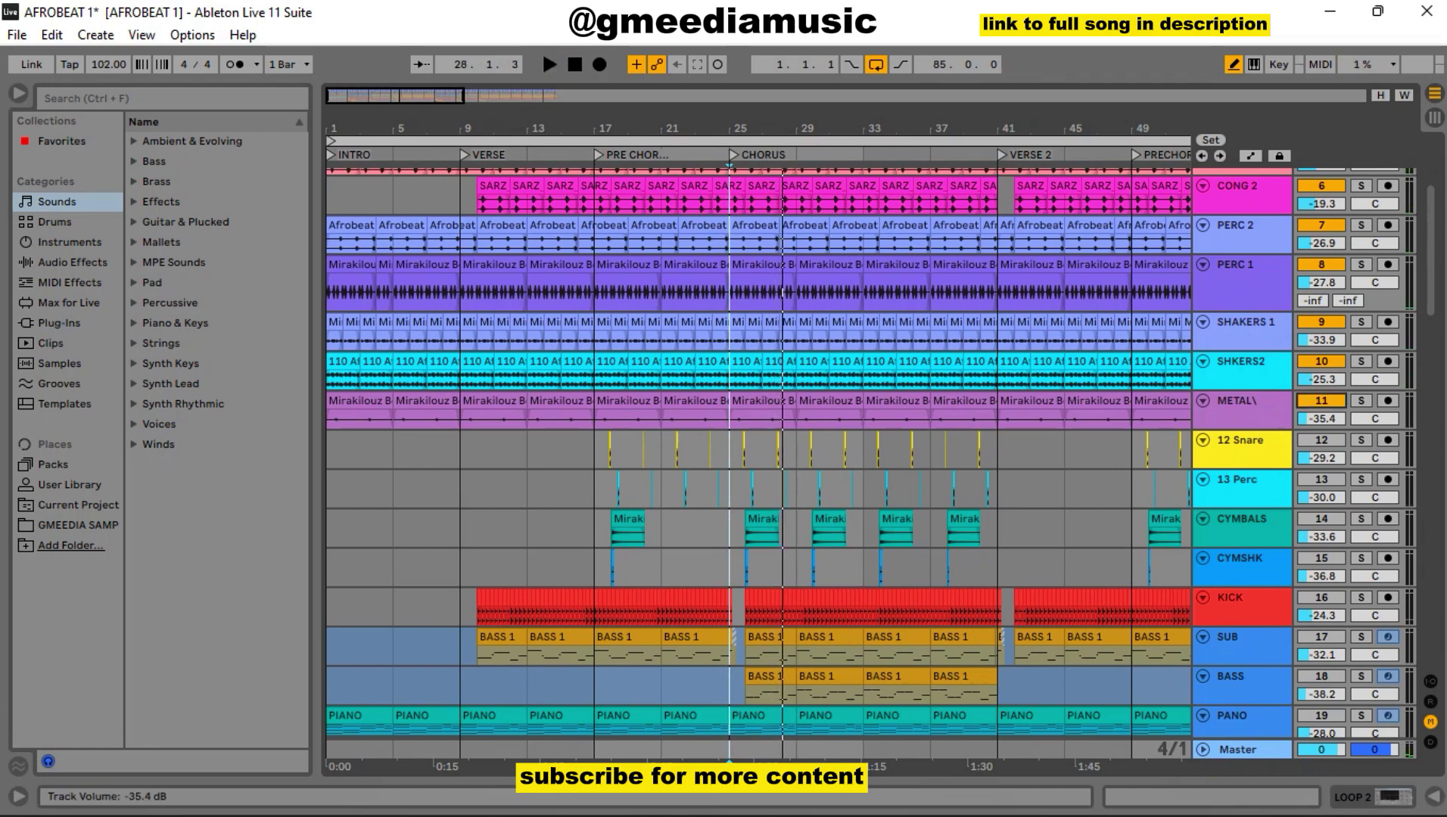
# Audition the METAL track soloed from the chorus, and set its volume to -23.4 dB while playing the combined percussion
pyautogui.click(1360, 400)
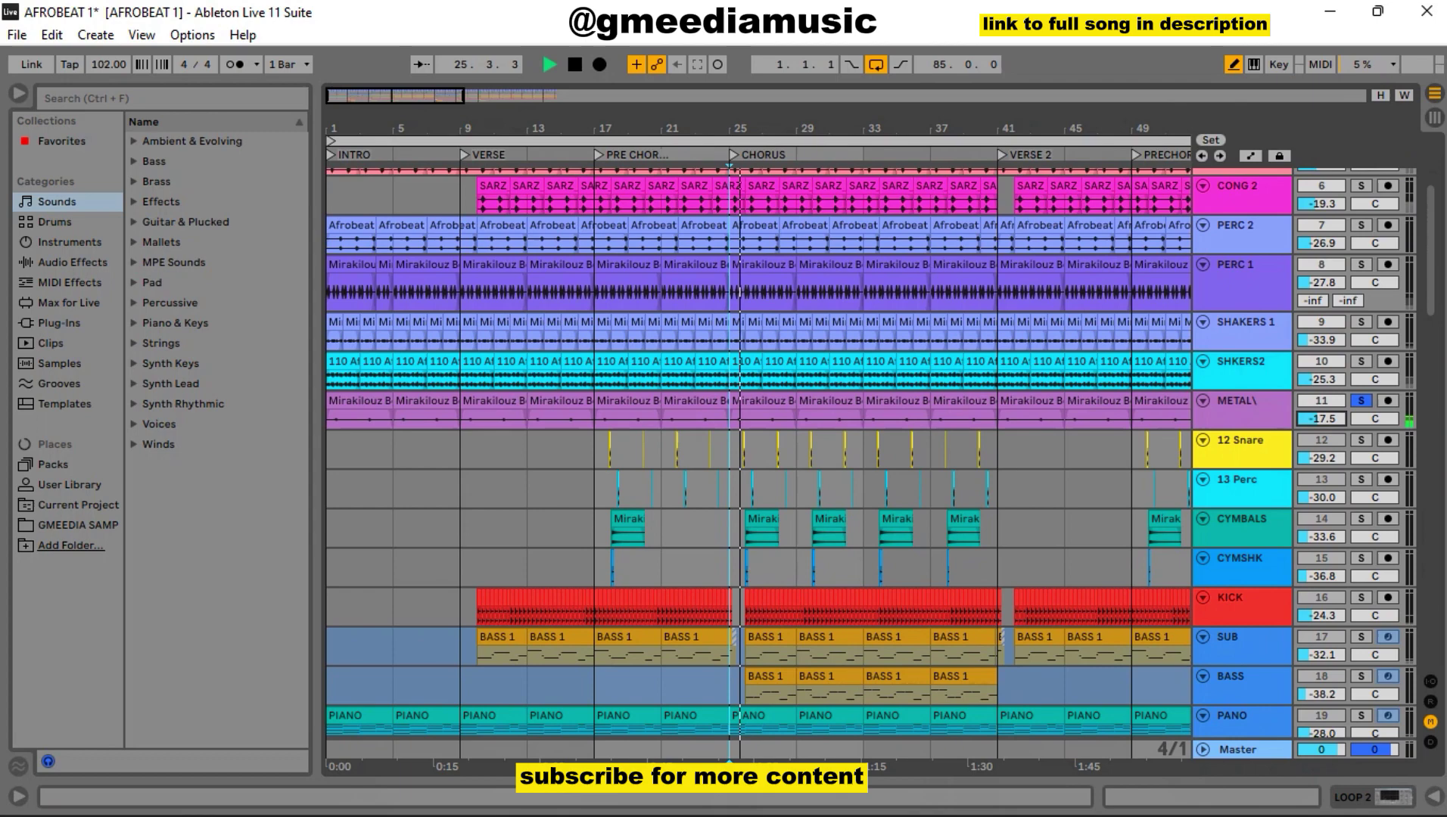
pyautogui.moveTo(1320, 418); pyautogui.dragTo(1320, 364)
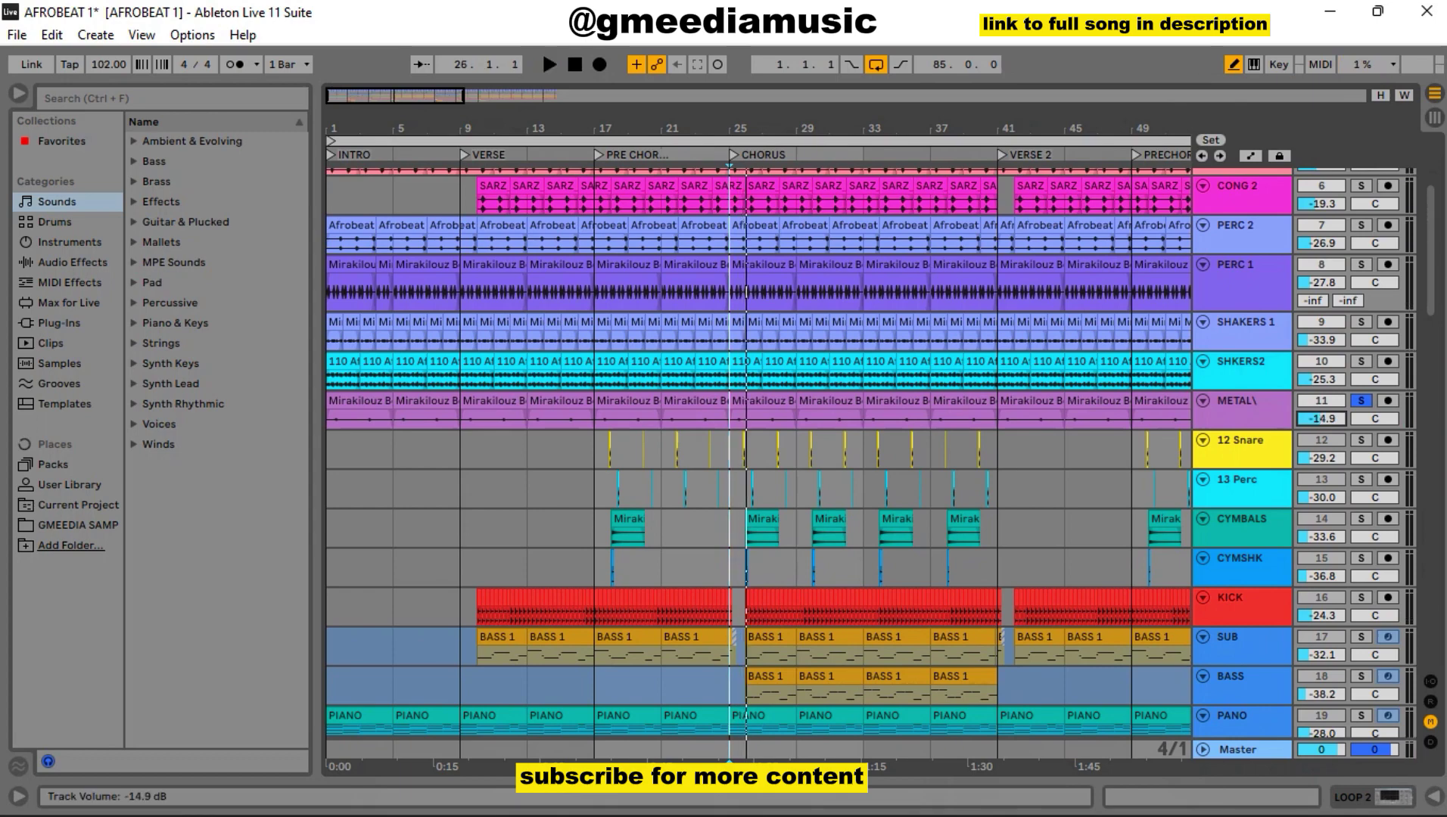
pyautogui.click(1360, 401)
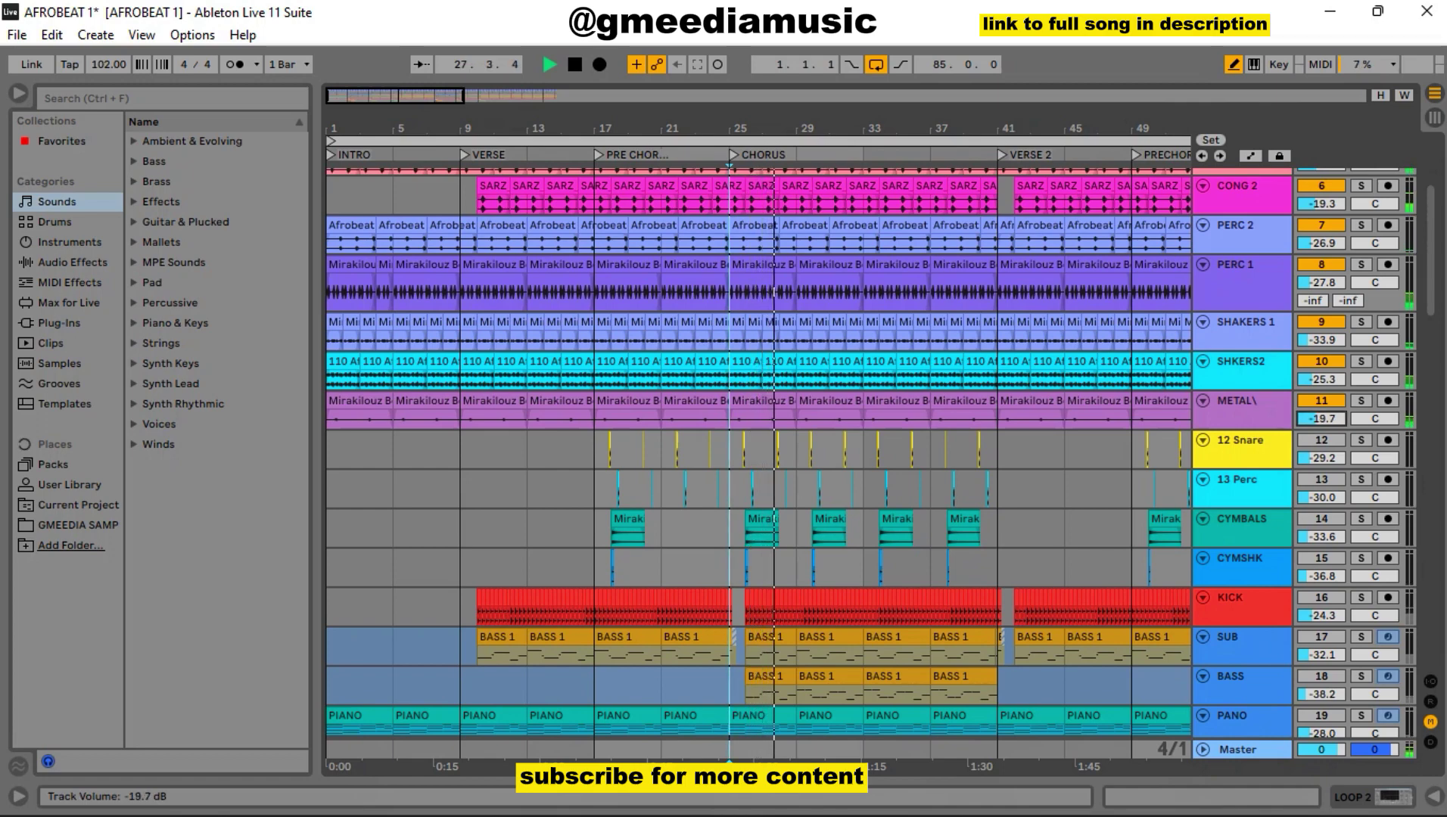
pyautogui.moveTo(1321, 418); pyautogui.dragTo(1321, 428)
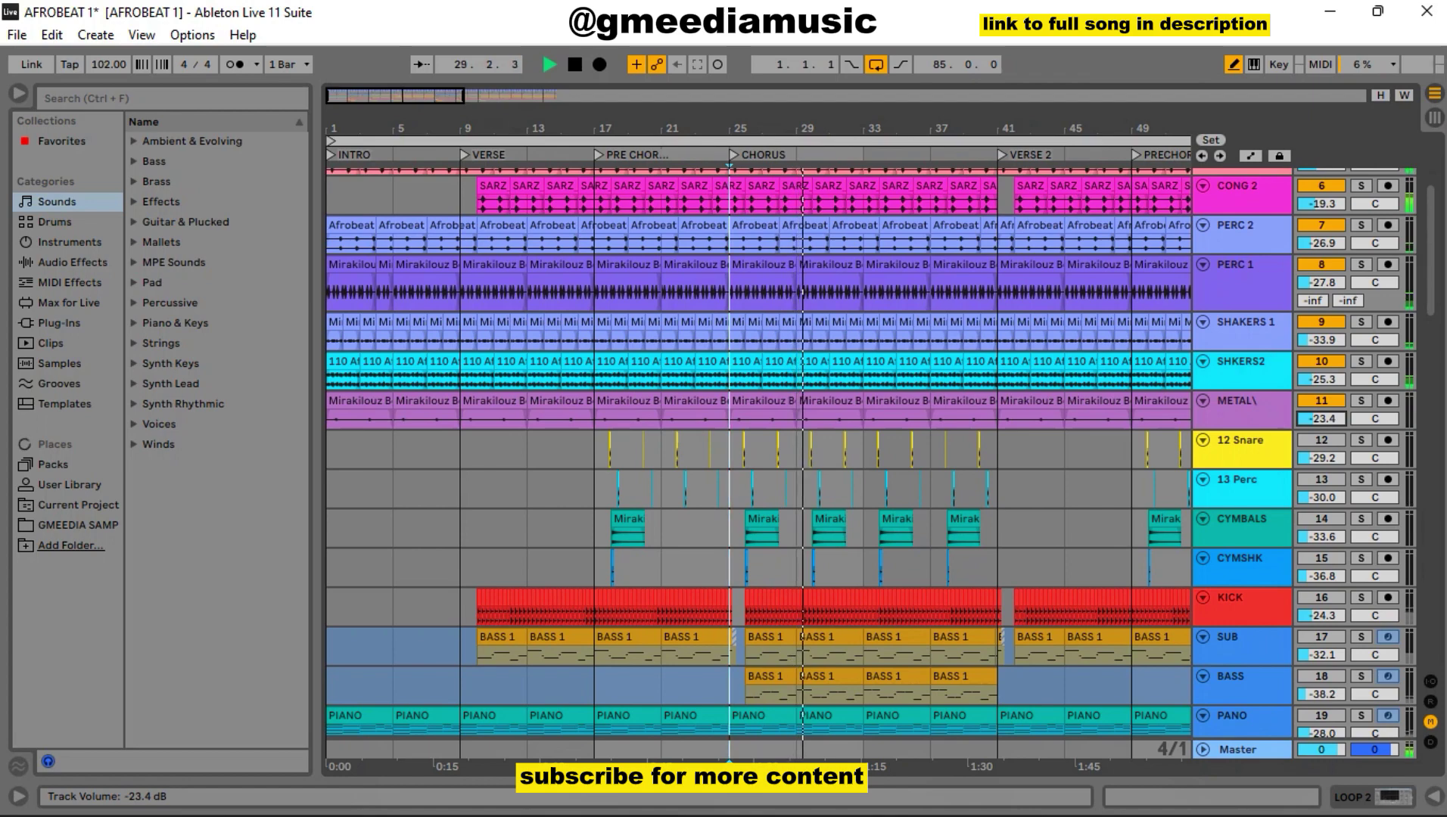
pyautogui.press('space')
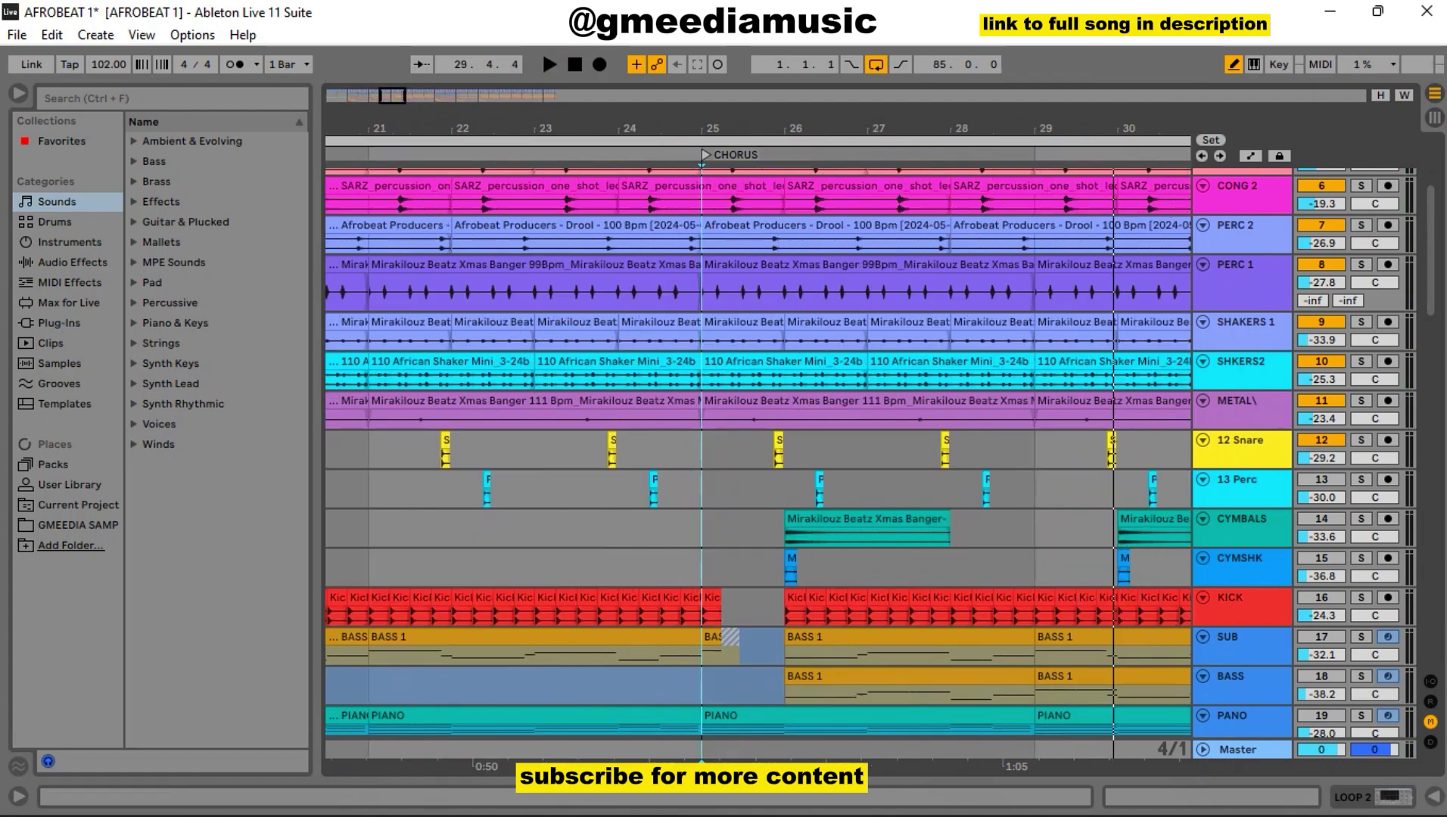
# Solo the 12 Snare track from the PRE CHORUS marker, set its volume to -23.8 dB, and play it with the active percussion
pyautogui.moveTo(757, 128); pyautogui.dragTo(955, 97)
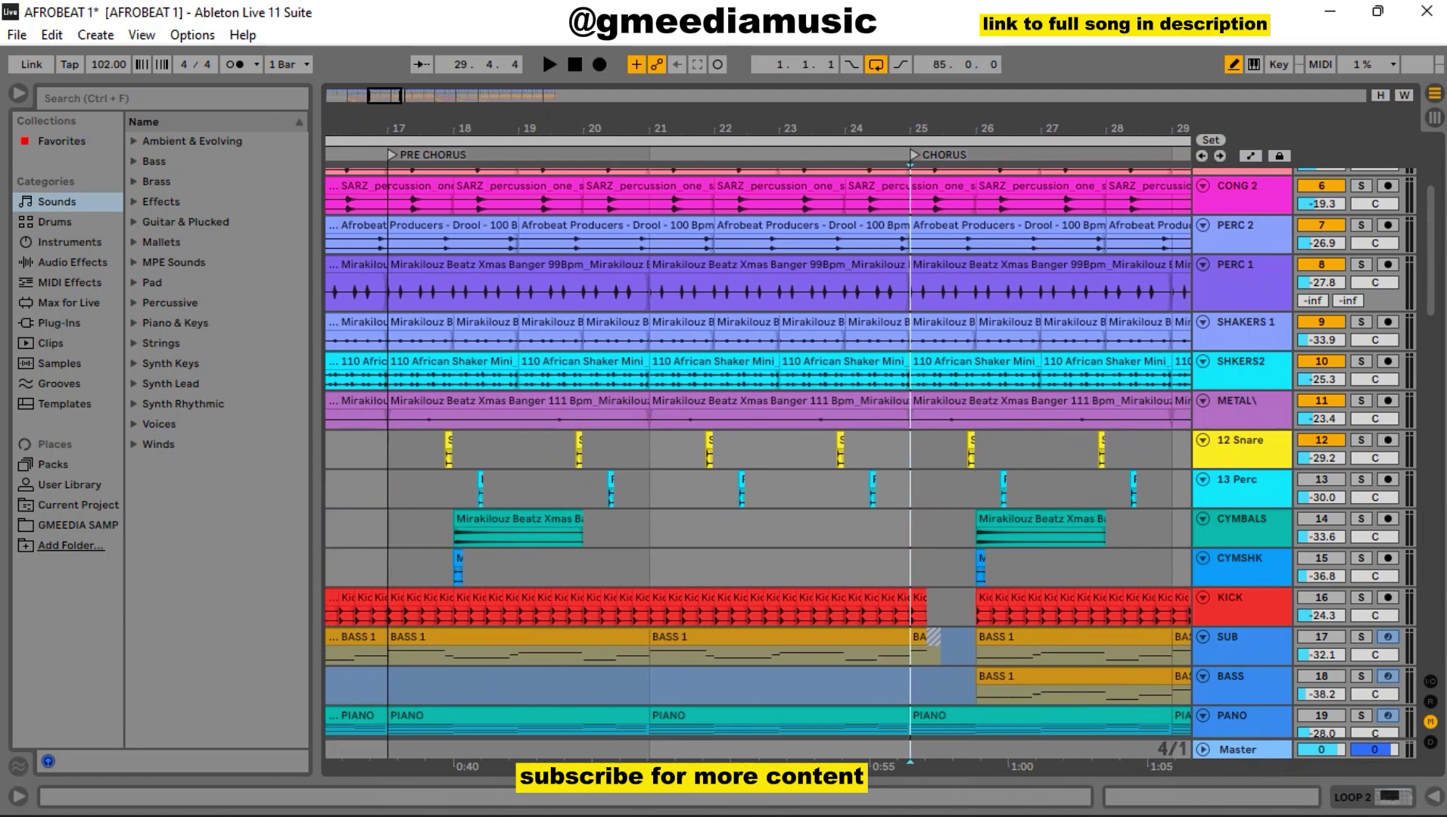
pyautogui.click(391, 154)
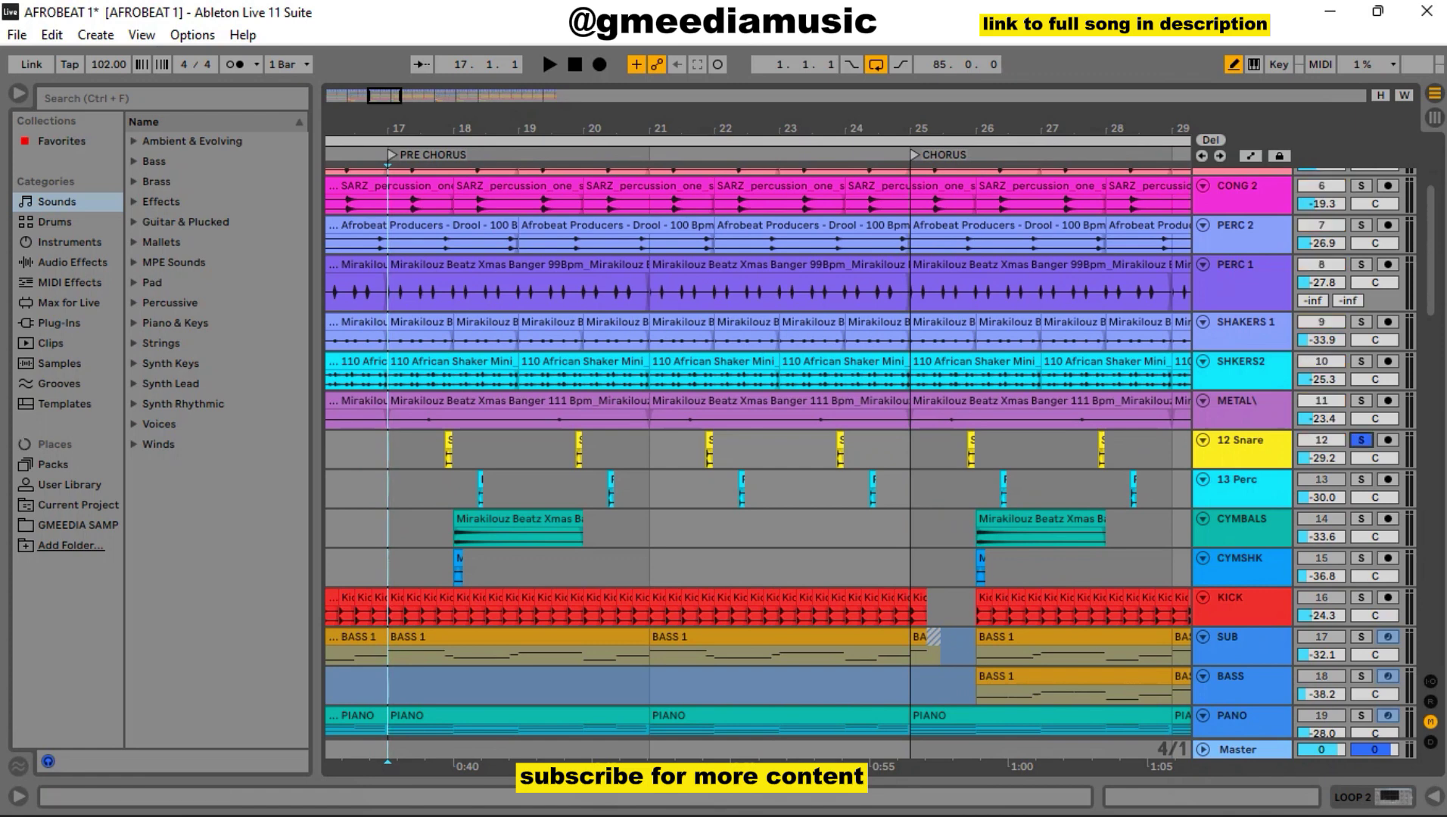
pyautogui.press('space')
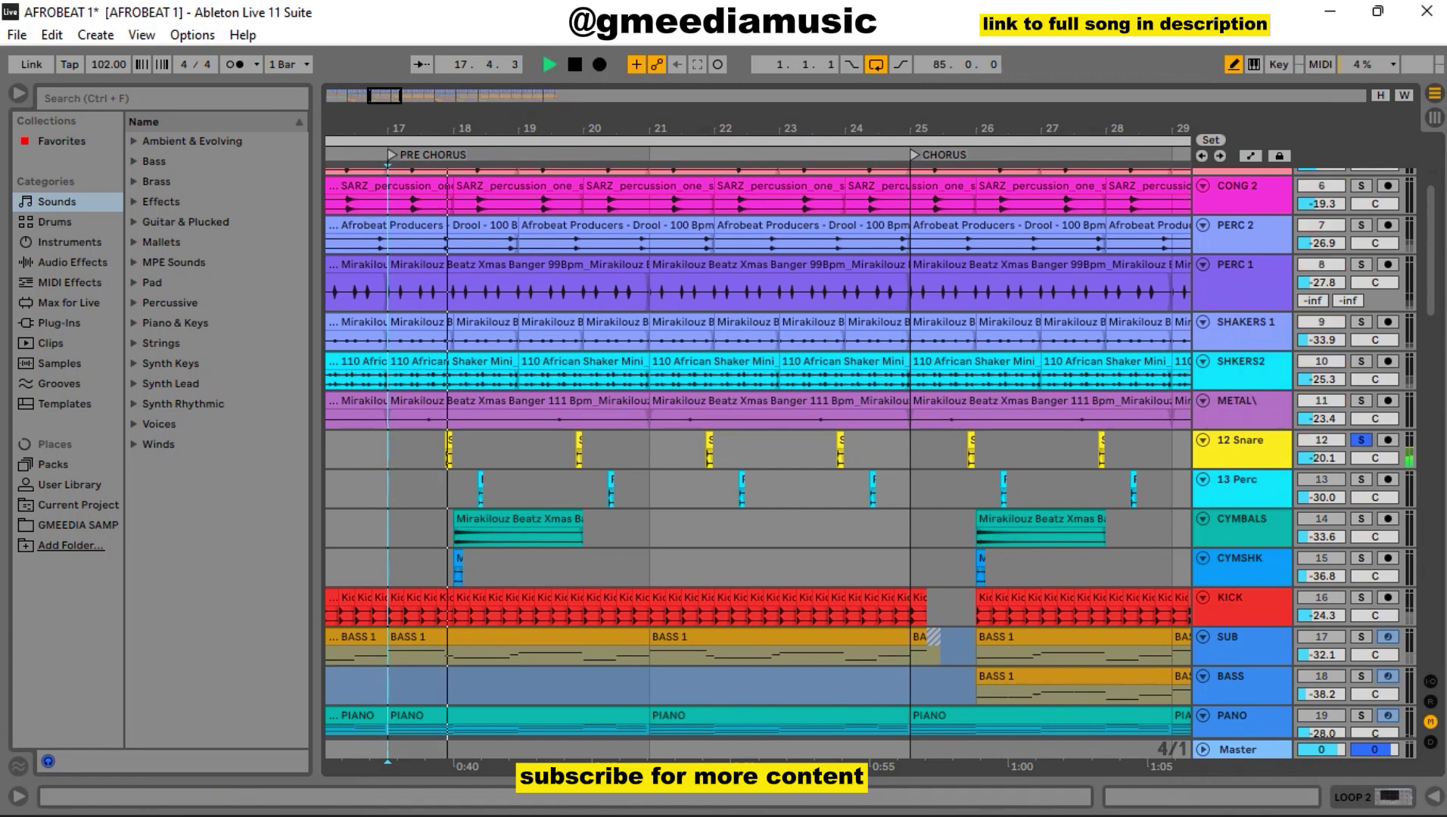
pyautogui.press('space')
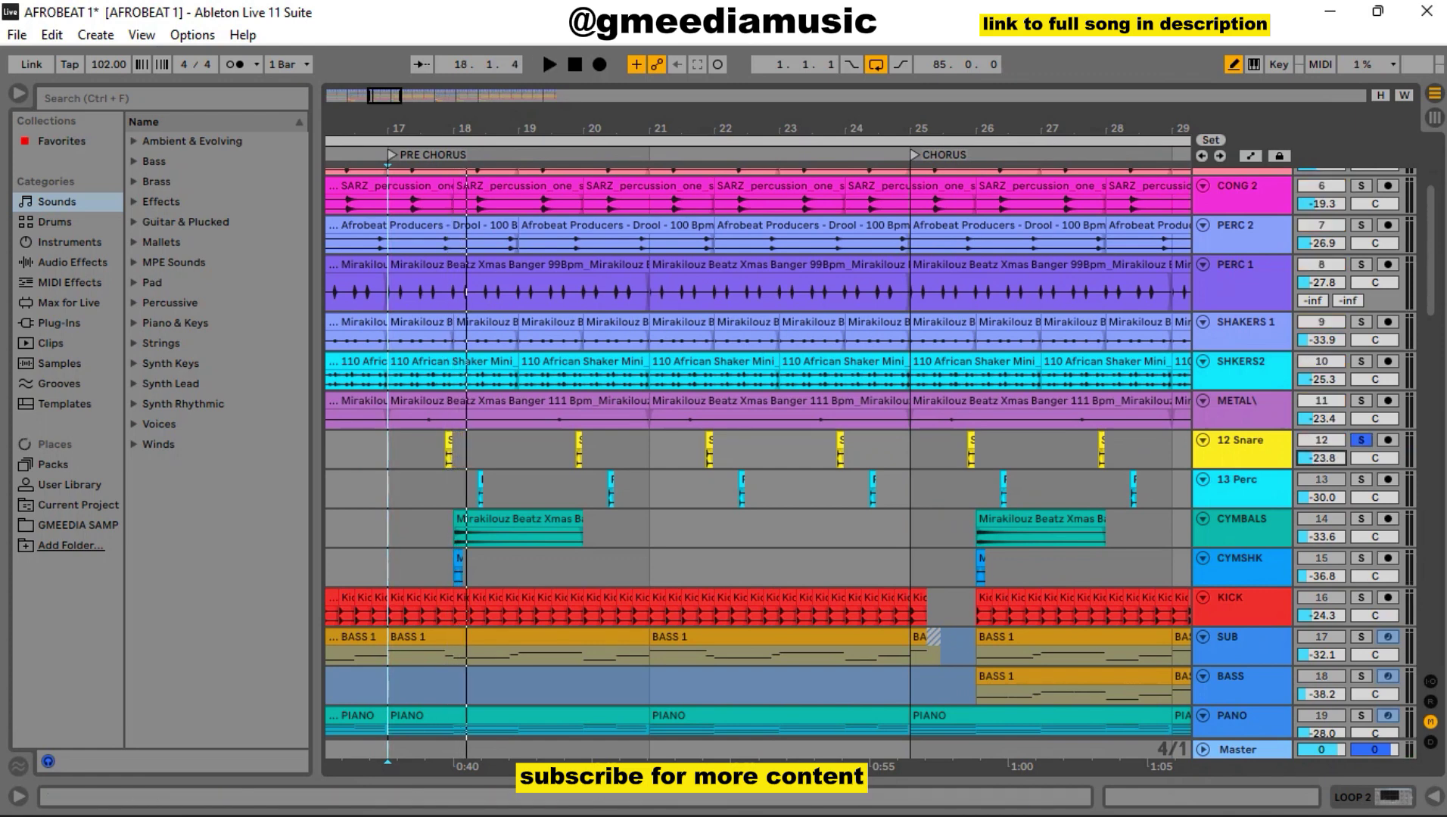
pyautogui.click(1360, 439)
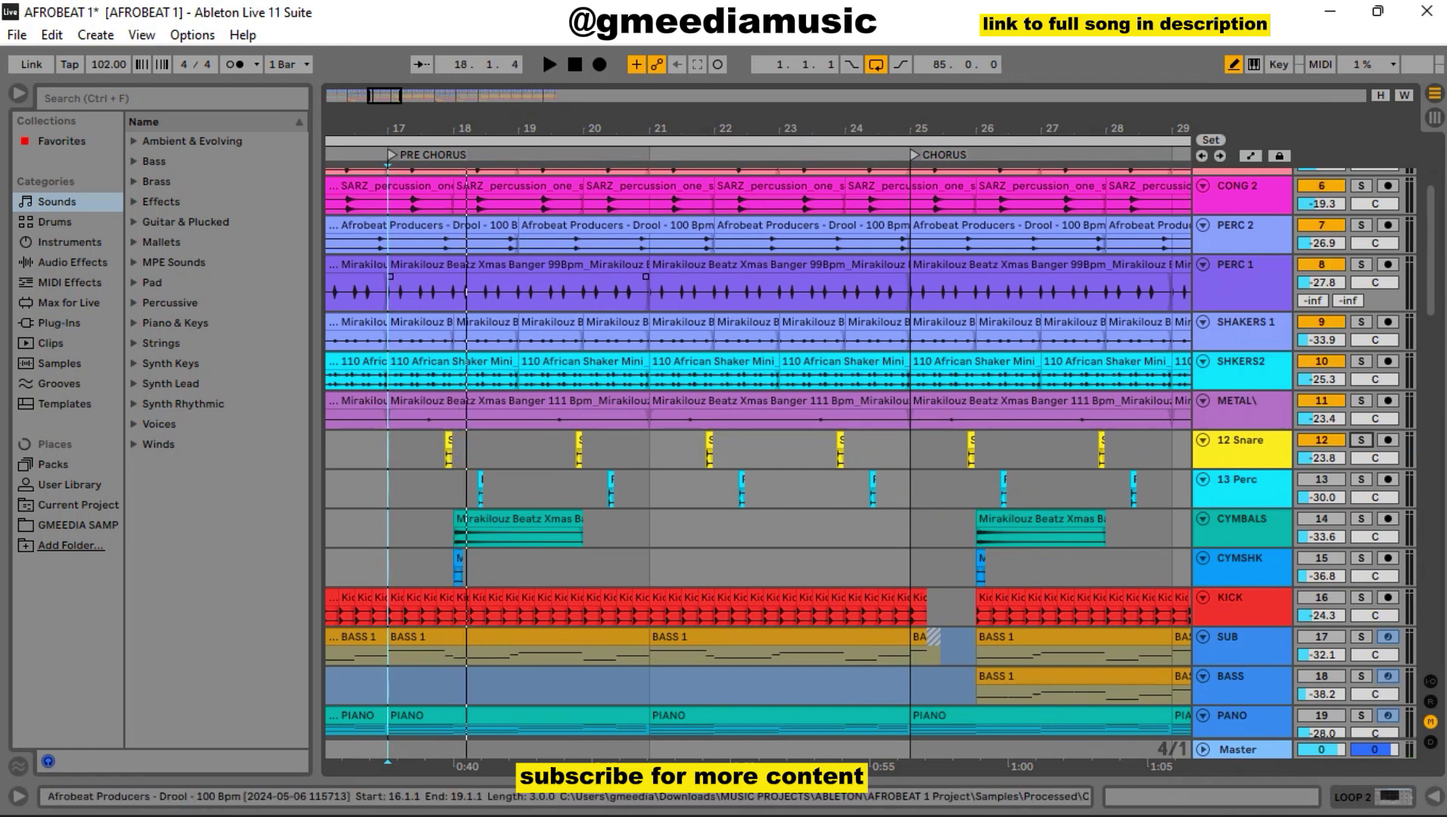
pyautogui.press('space')
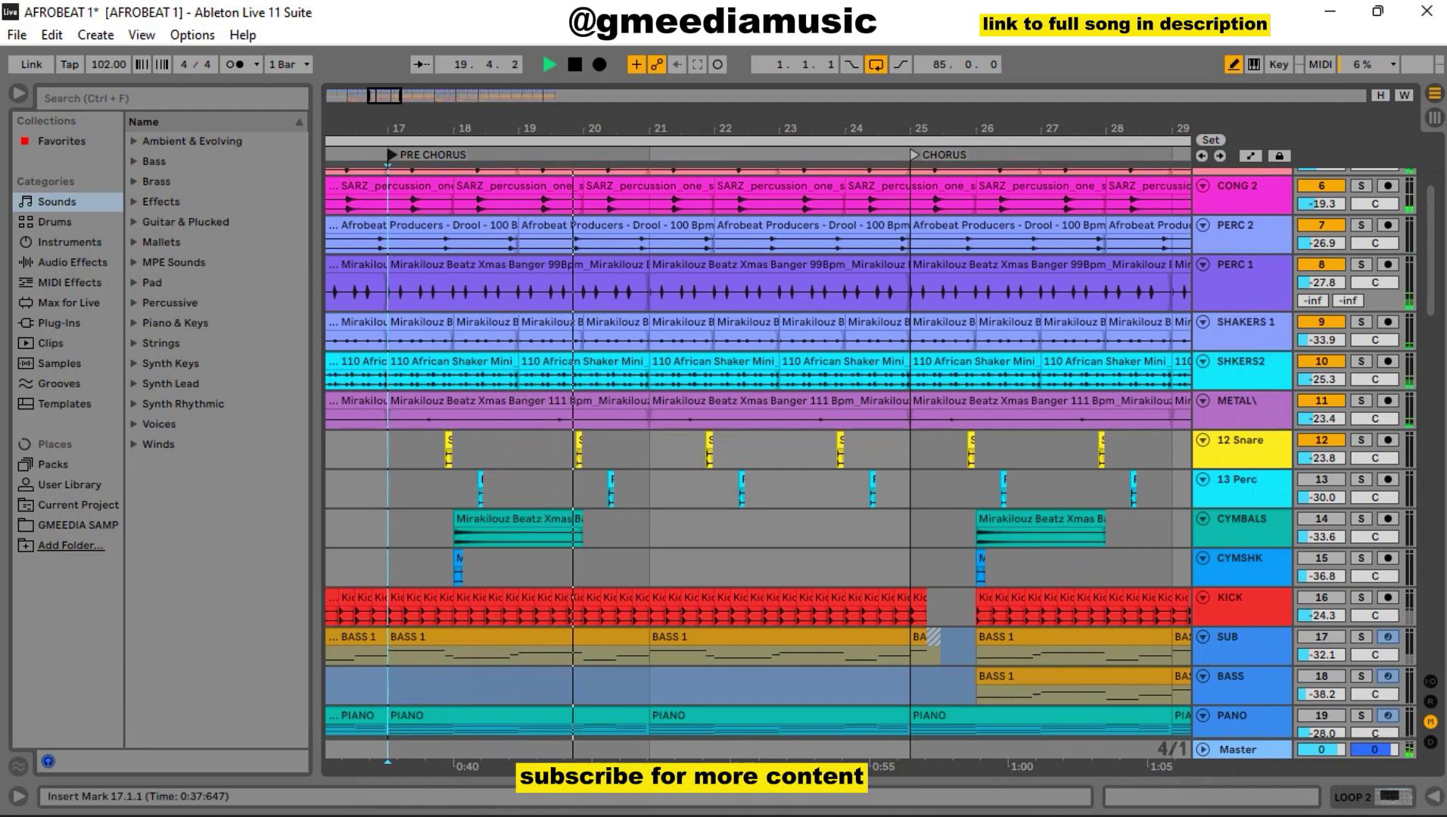
pyautogui.press('space')
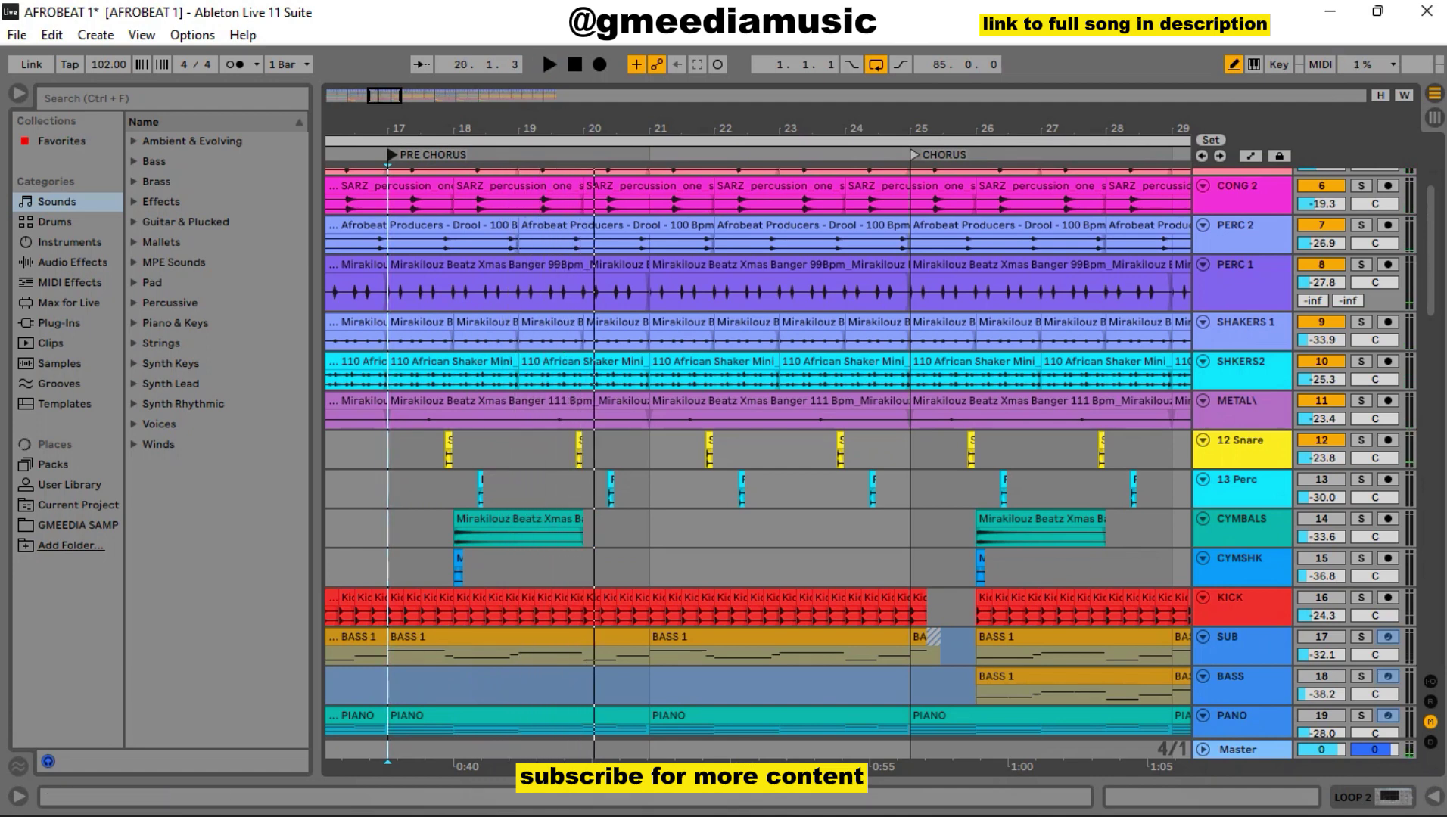
# Solo the 13 Perc track, set its volume to -25.5 dB, and play it with the active percussion from the pre-chorus
pyautogui.scroll(-5, 757, 454)
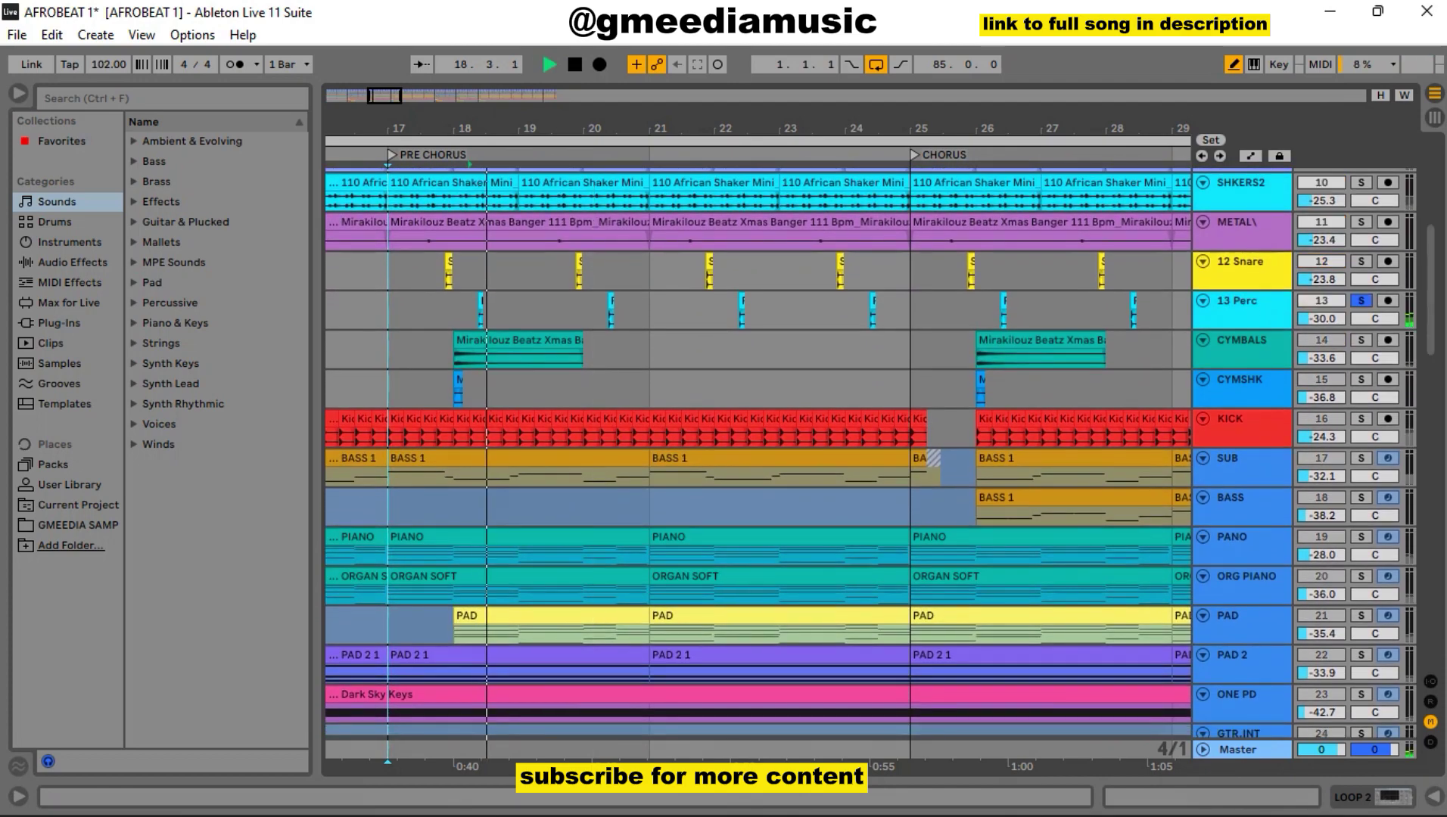
pyautogui.press('space')
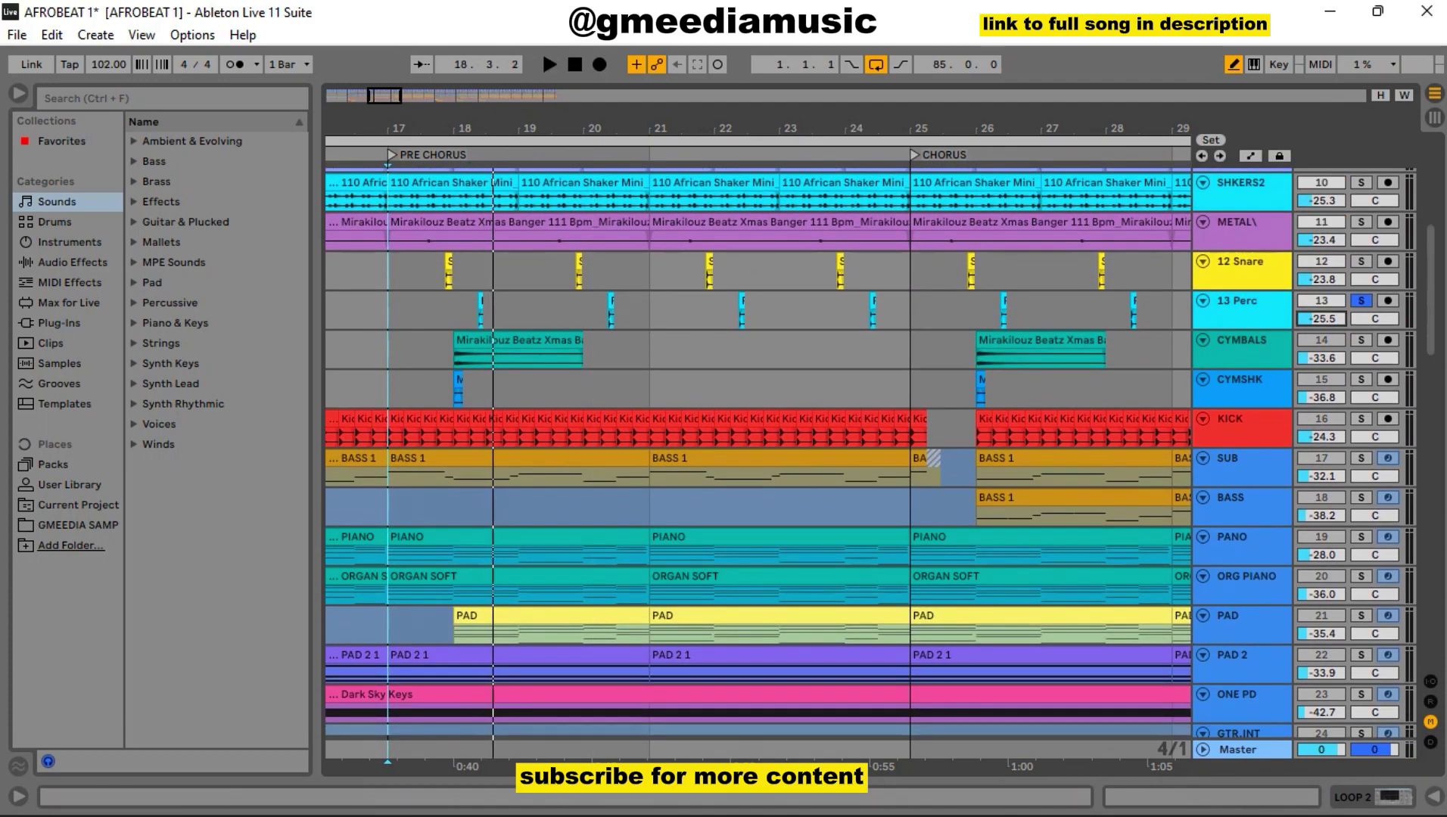
pyautogui.click(1361, 302)
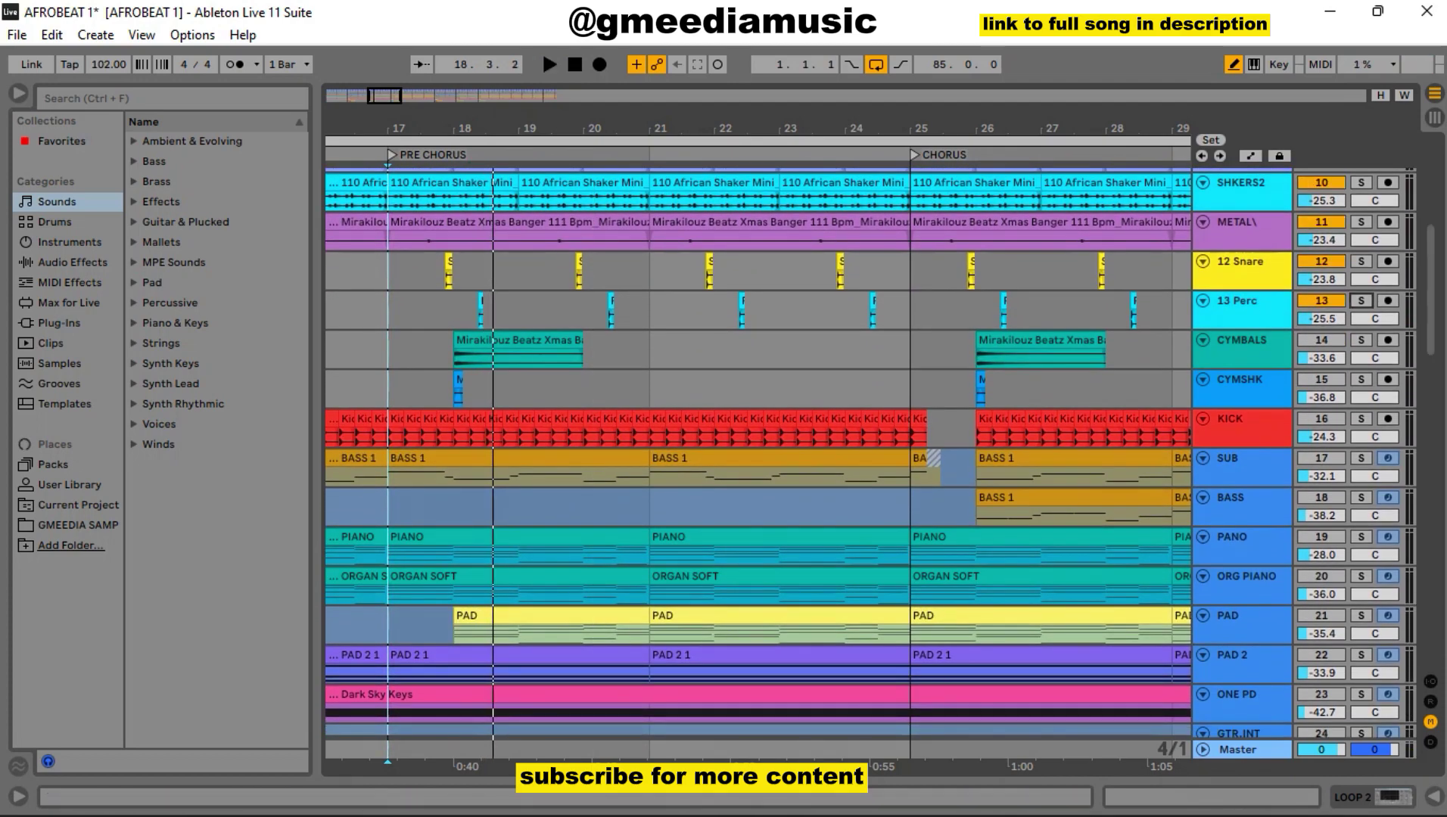
pyautogui.click(392, 155)
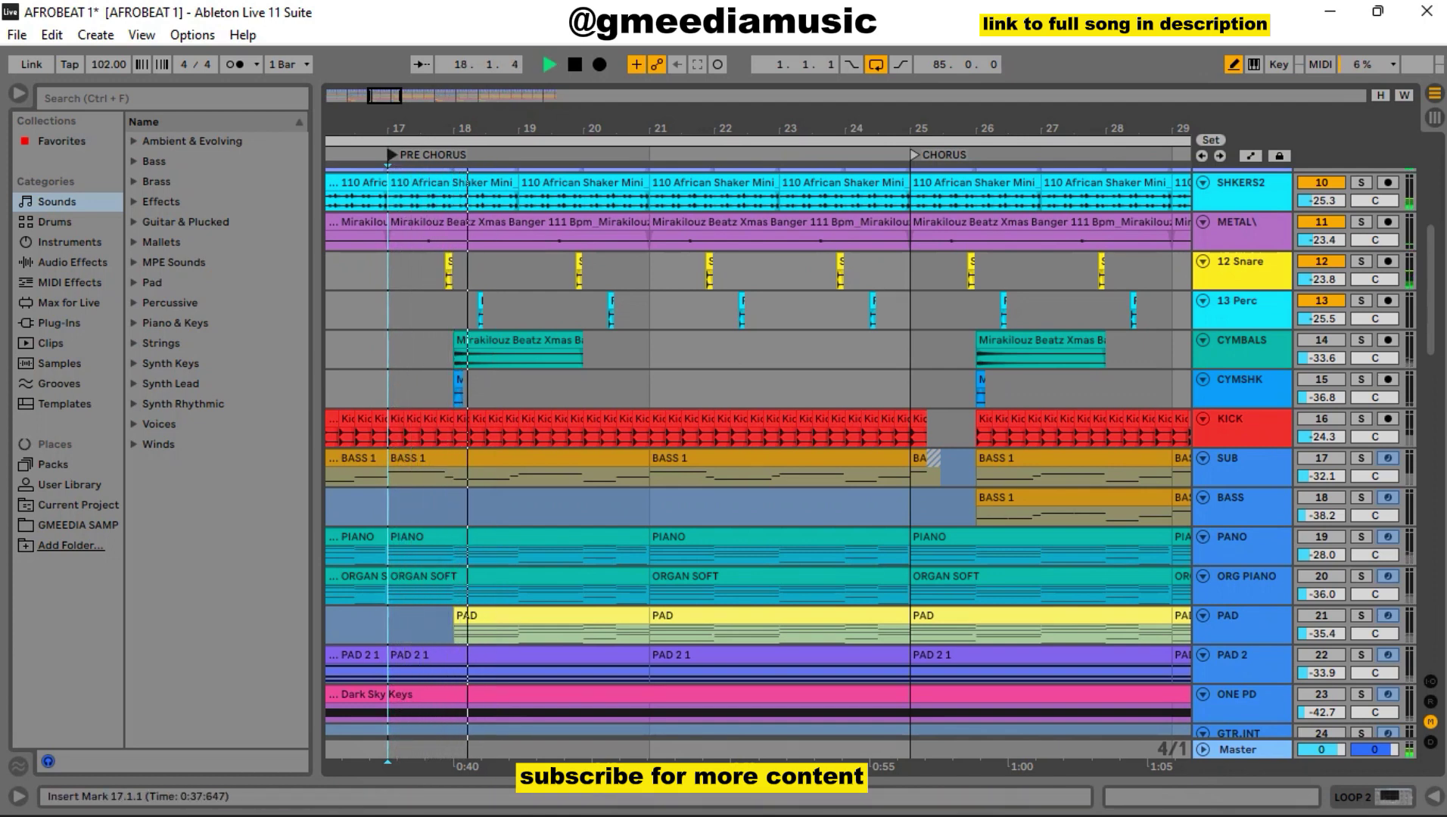
pyautogui.press('space')
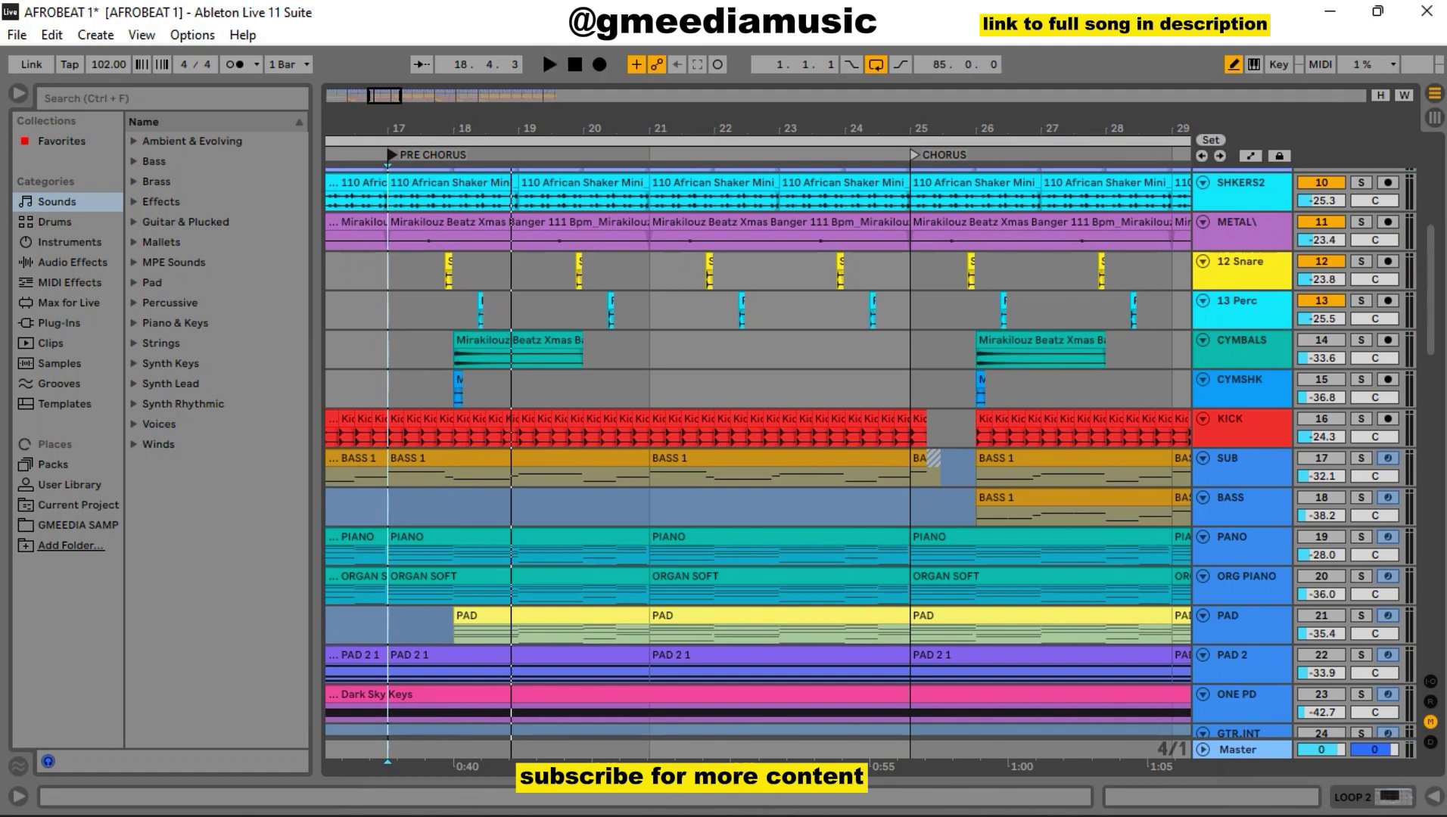
# Activate the CYMBALS and CYMSHK tracks and play them with the active percussion from the PRE CHORUS marker
pyautogui.press('space')
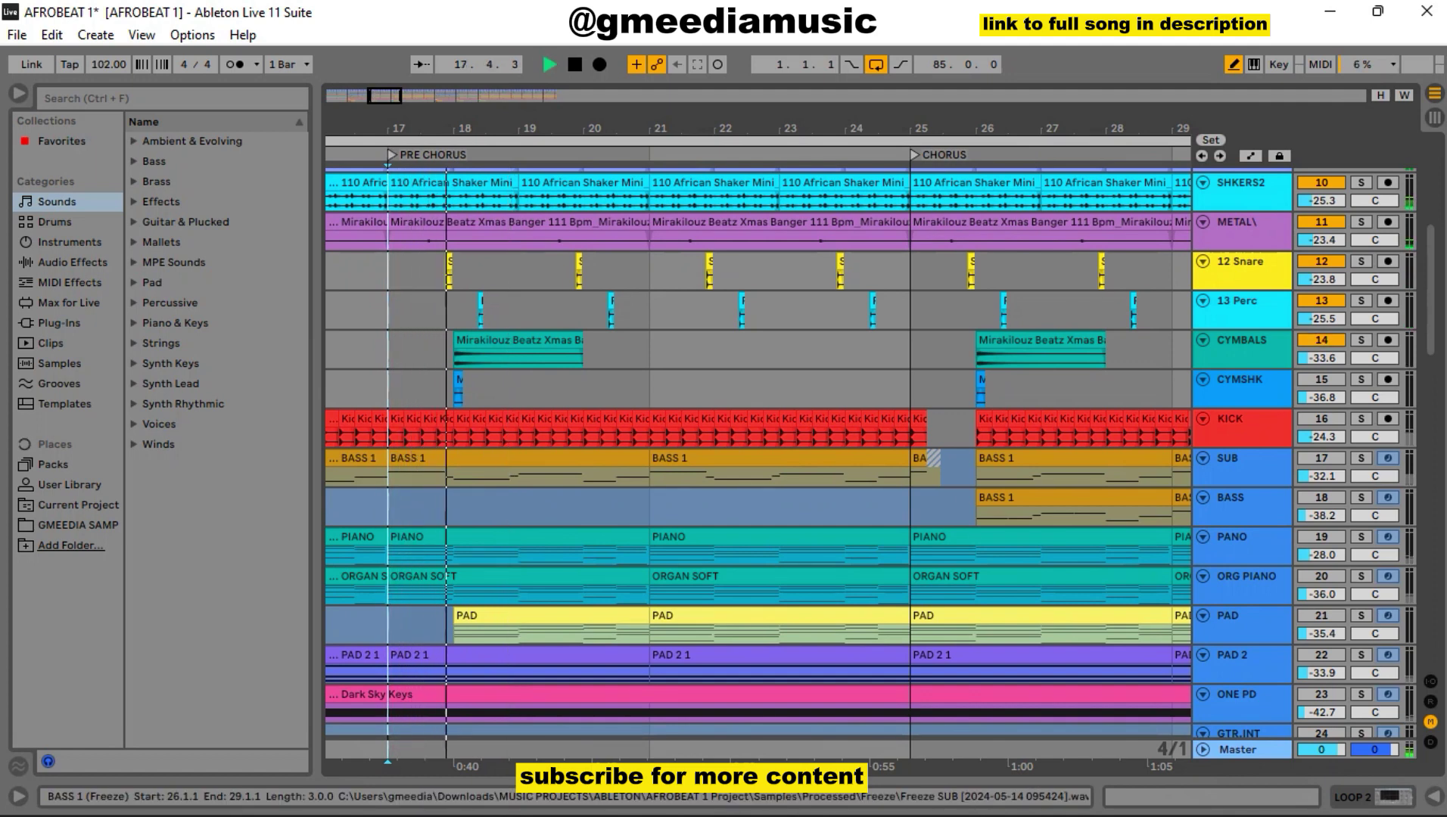
pyautogui.press('space')
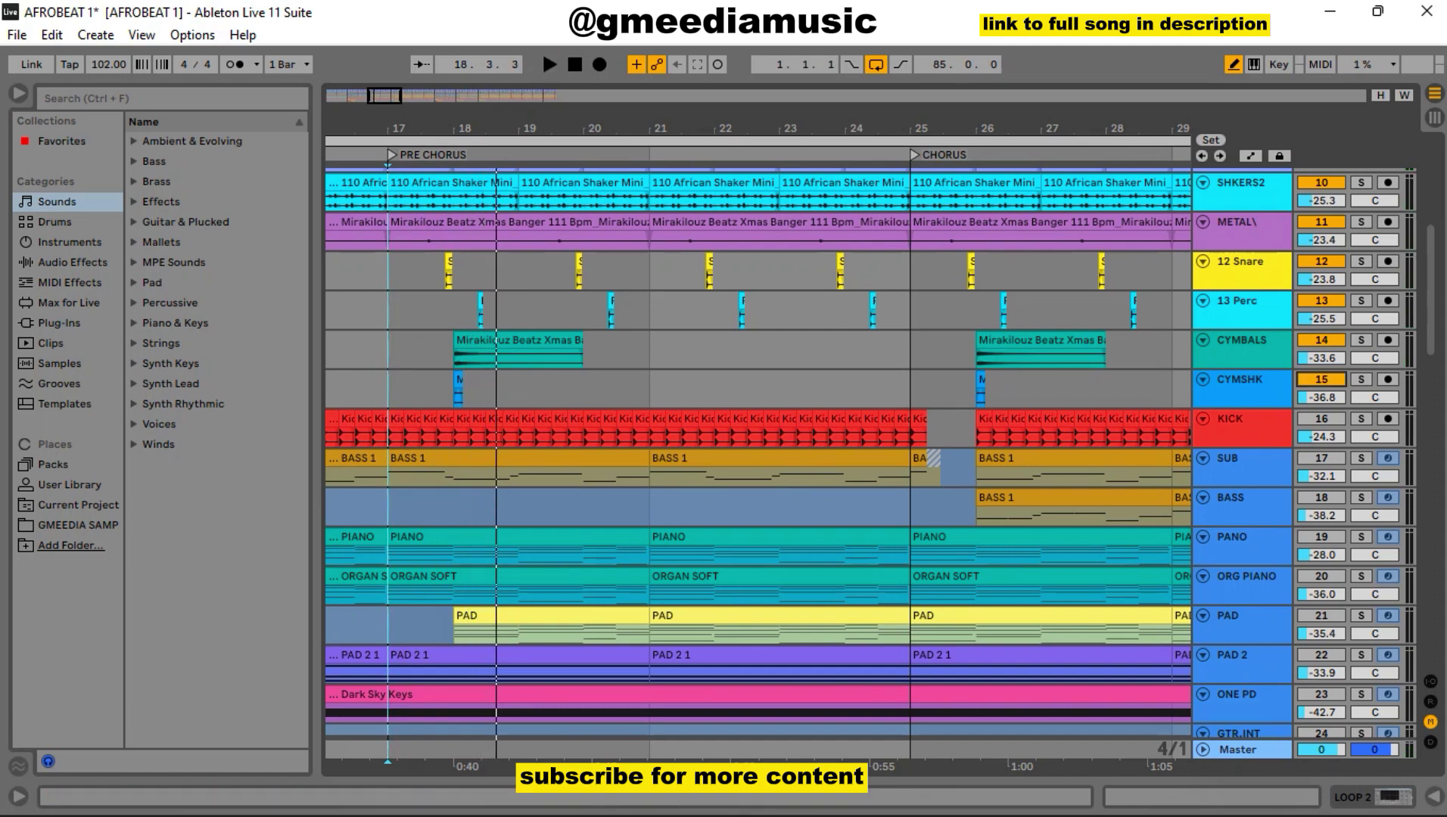
pyautogui.press('space')
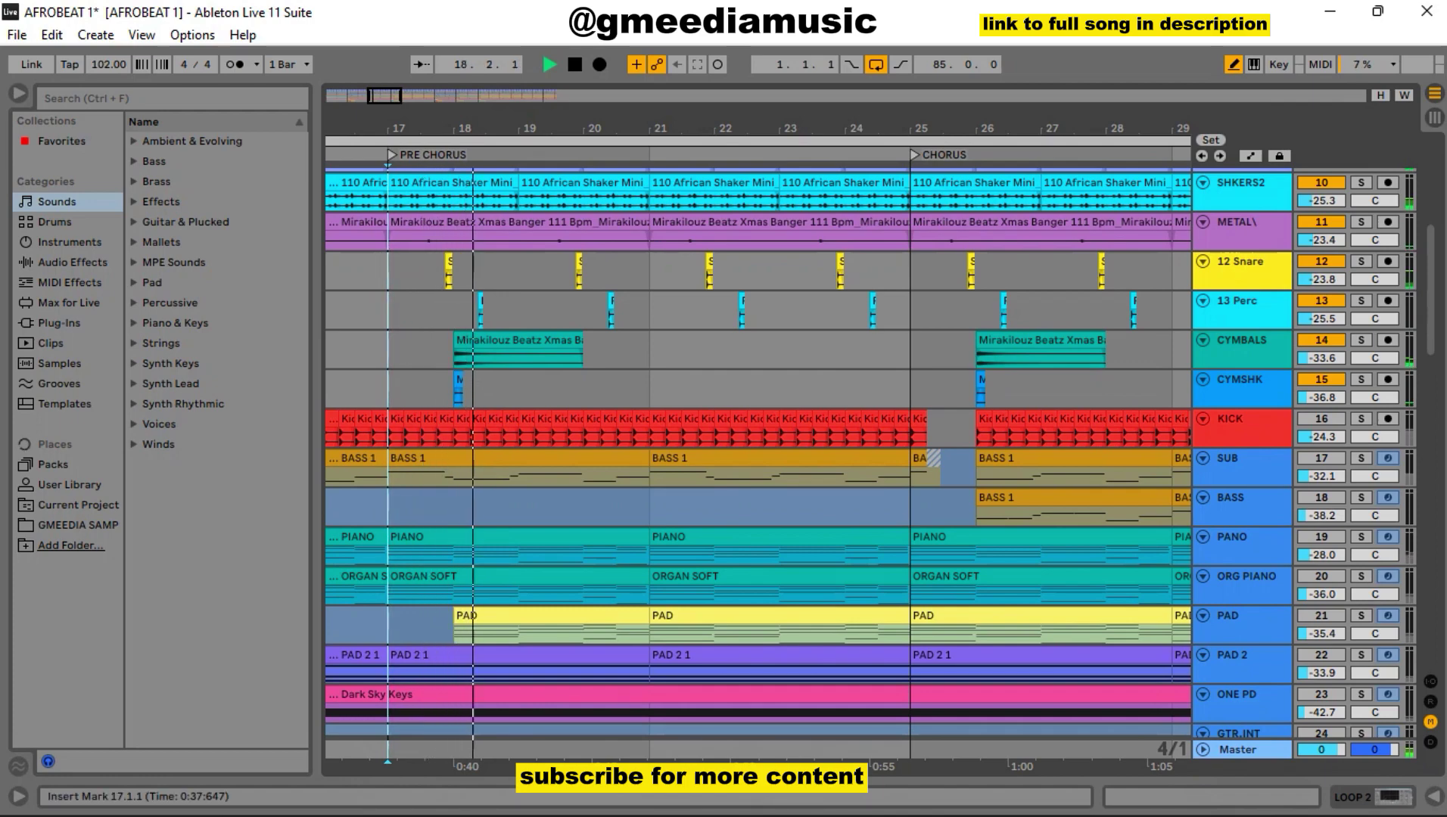
pyautogui.press('space')
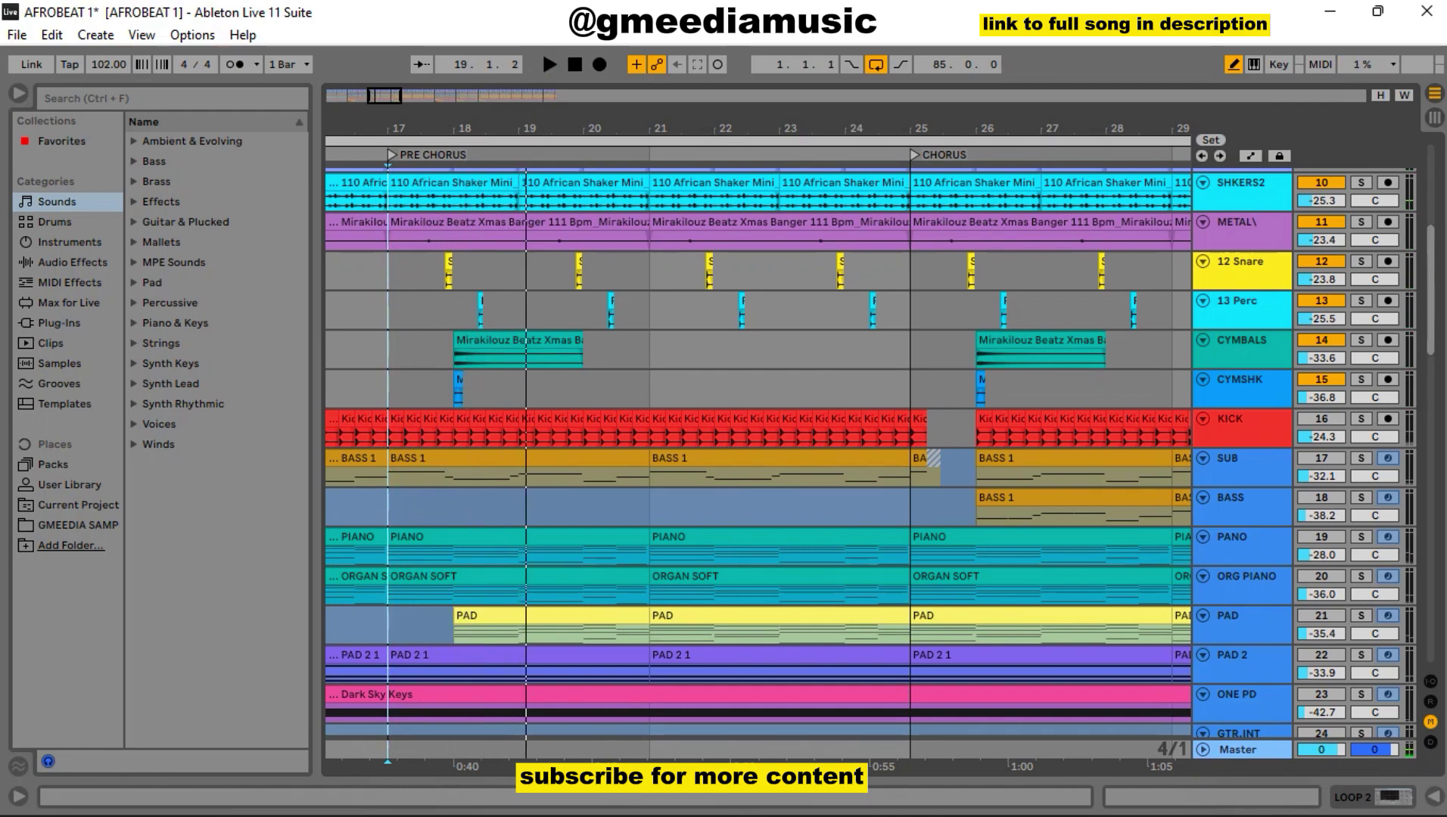
# Activate the KICK track, audition it soloed, and play it together with all the drums and percussion from the pre-chorus
pyautogui.scroll(5, 756, 454)
pyautogui.scroll(4, 756, 455)
pyautogui.scroll(-9, 757, 454)
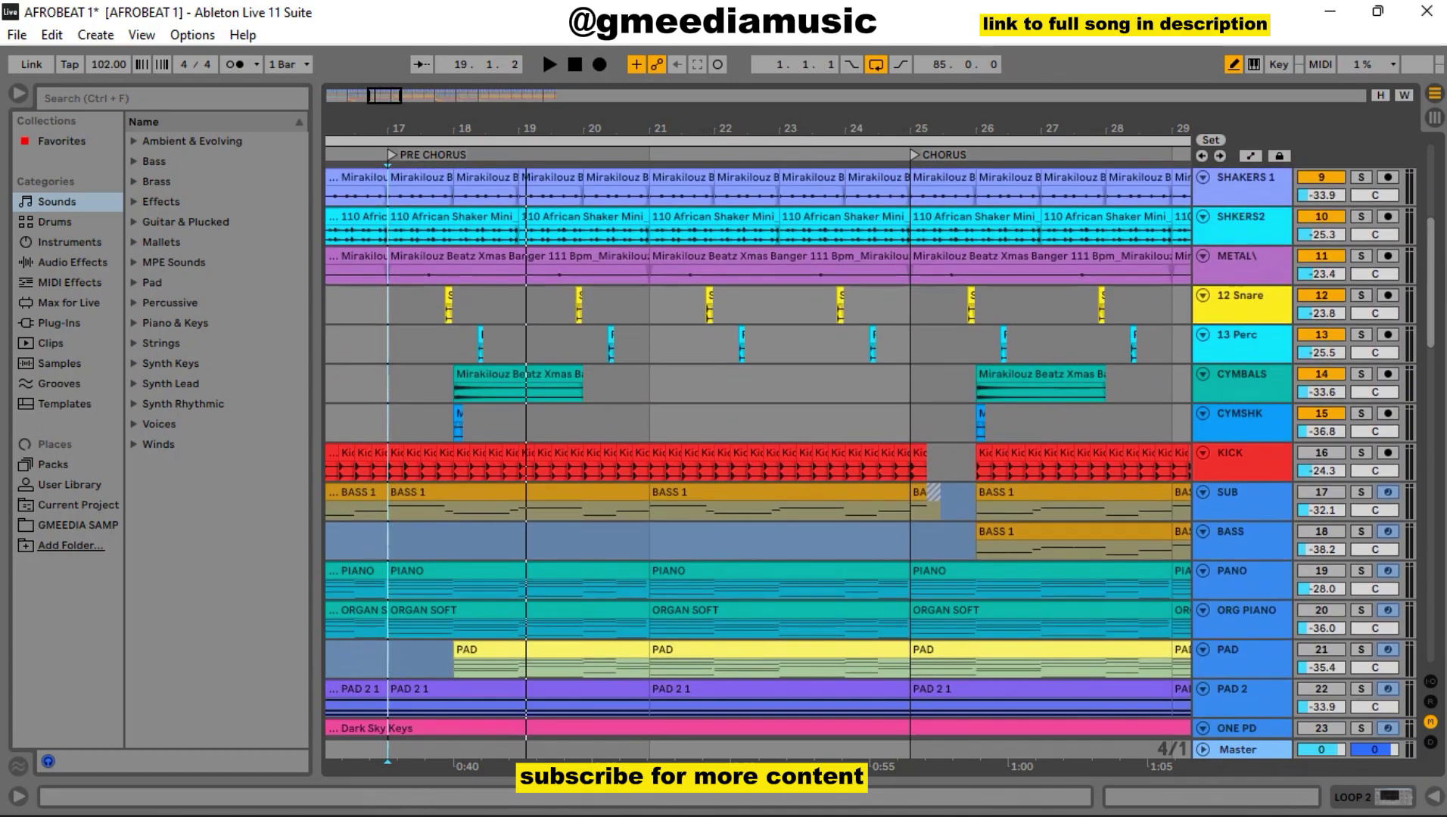
pyautogui.scroll(-4, 757, 454)
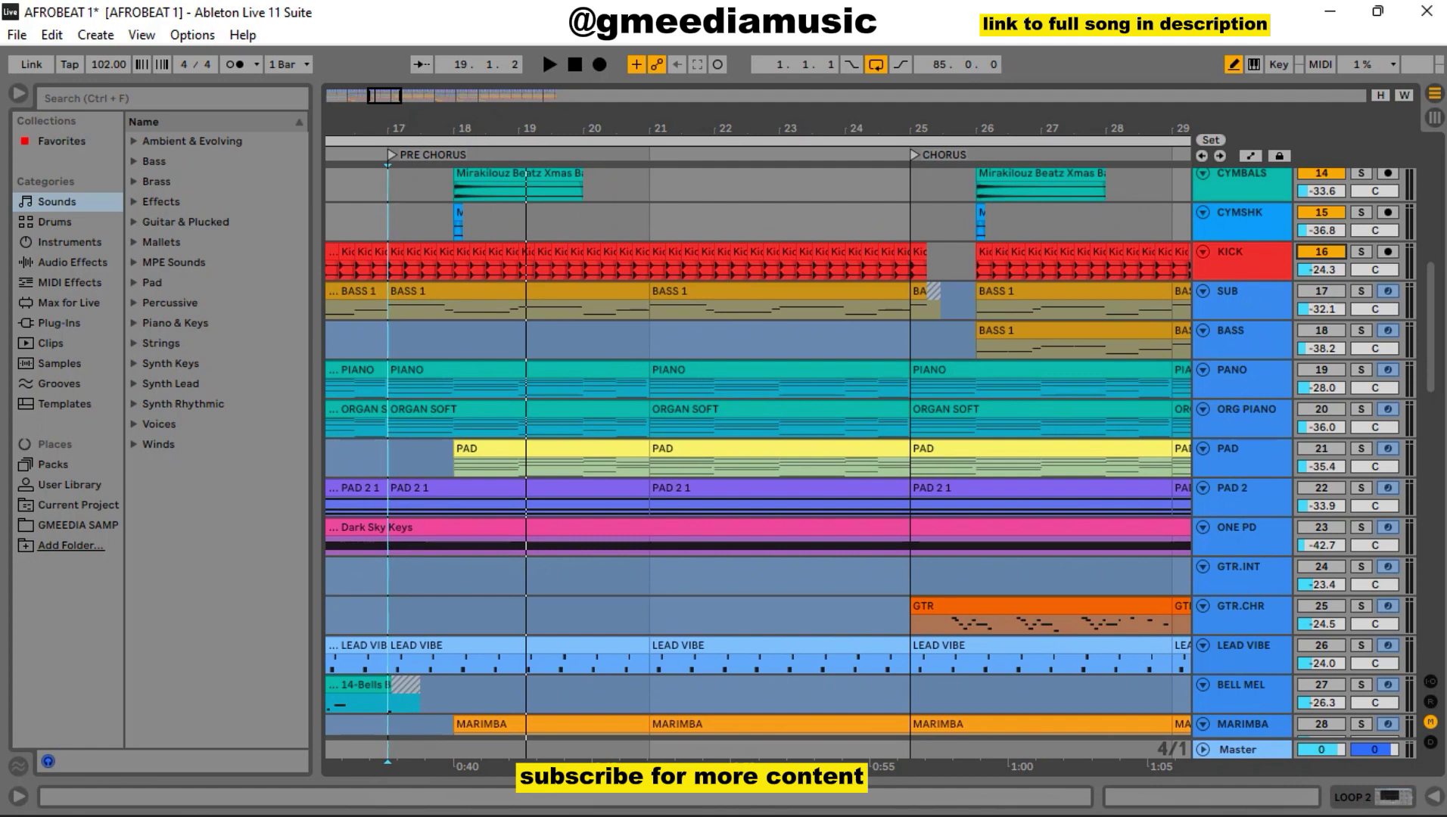
pyautogui.click(1360, 251)
pyautogui.press('space')
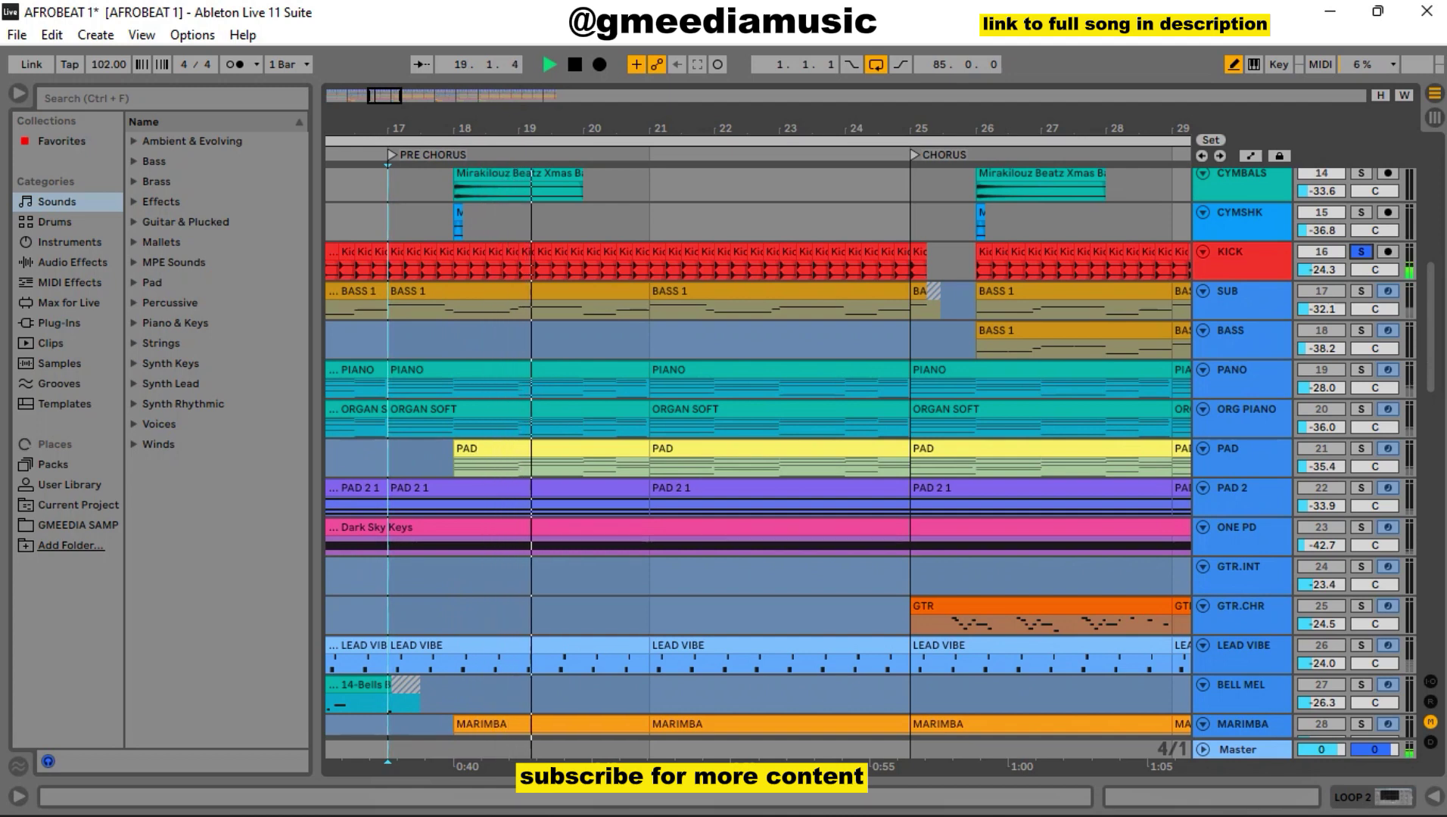
pyautogui.click(1360, 251)
pyautogui.press('space')
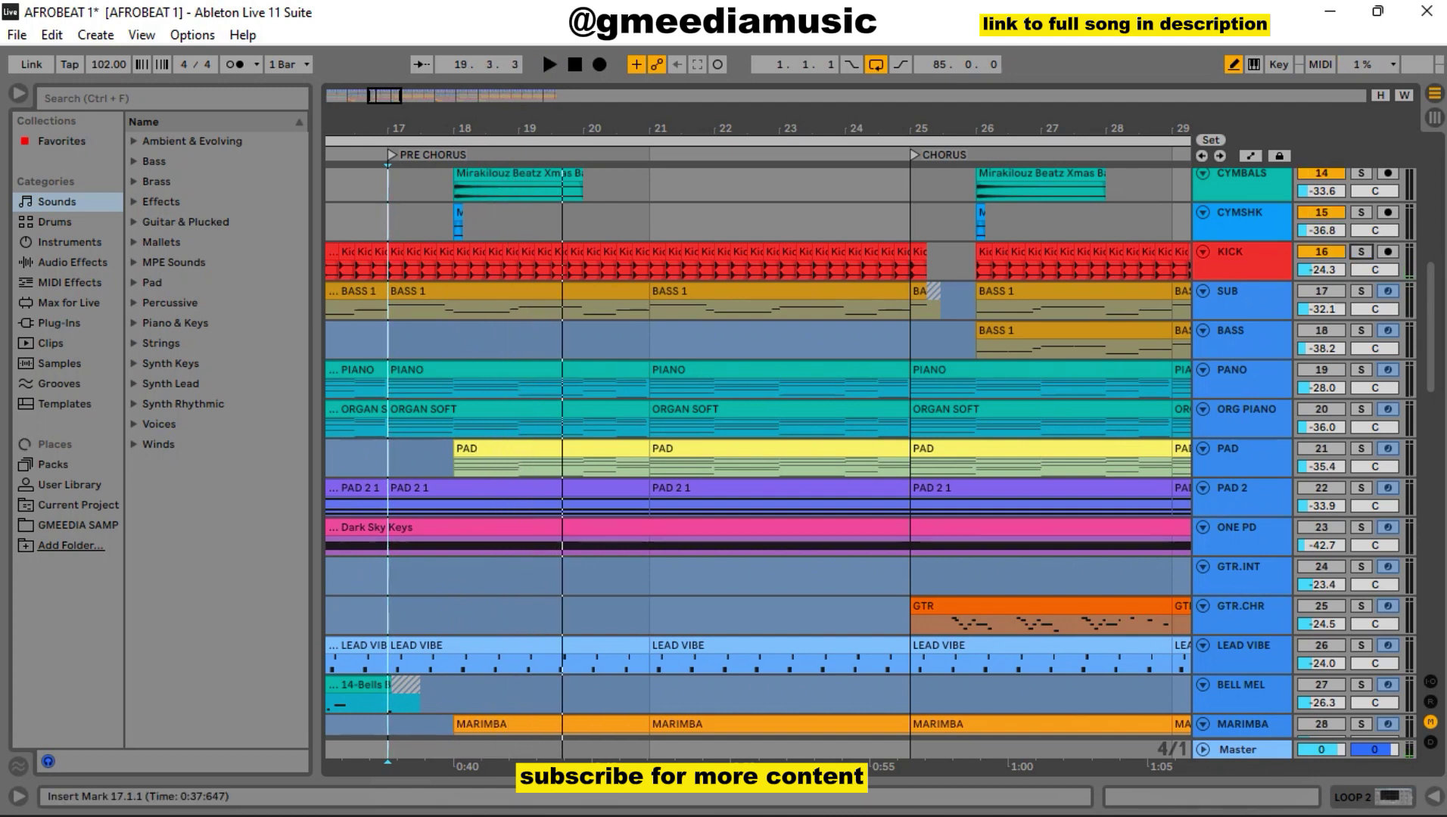
pyautogui.press('space')
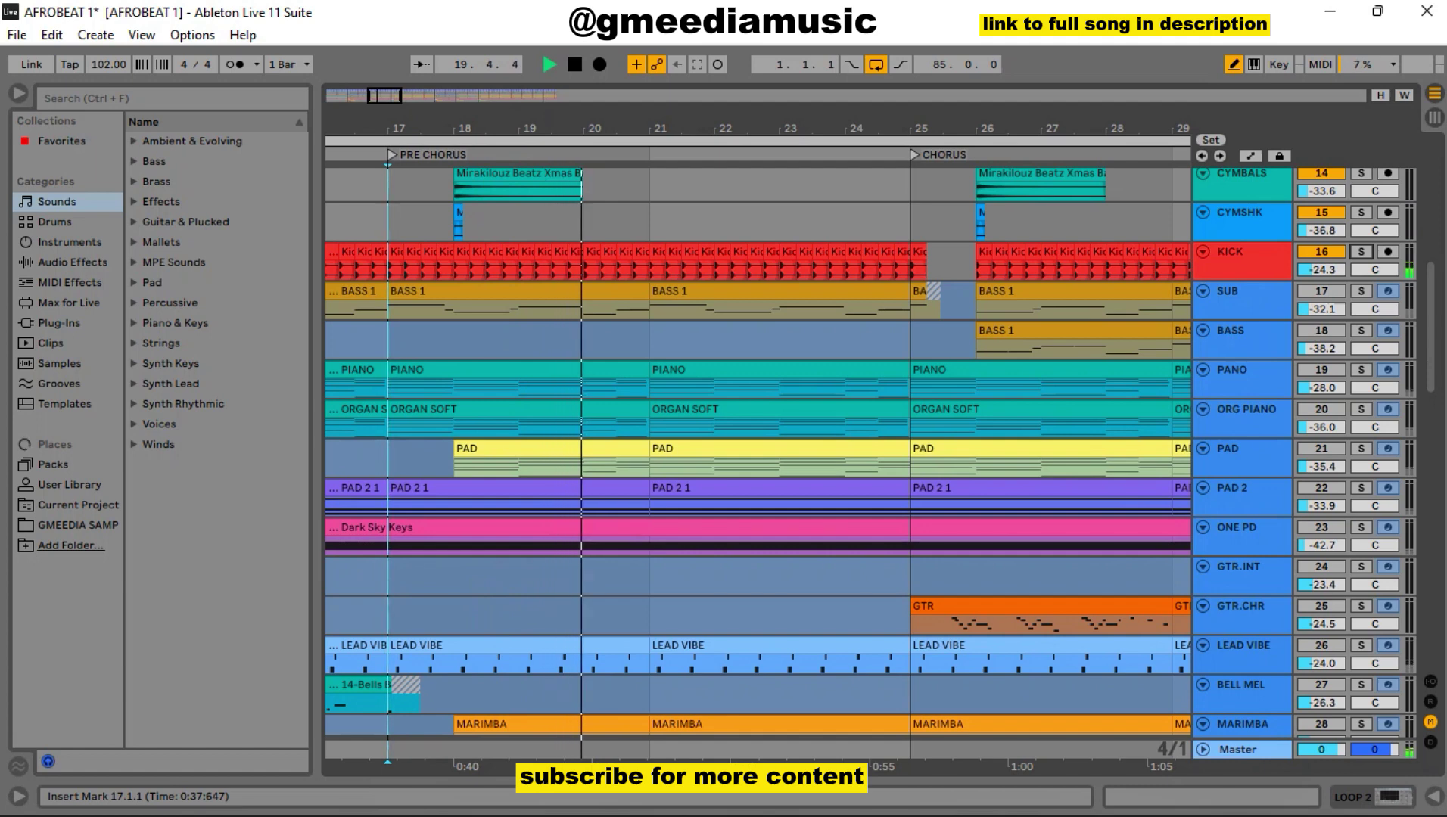
pyautogui.press('space')
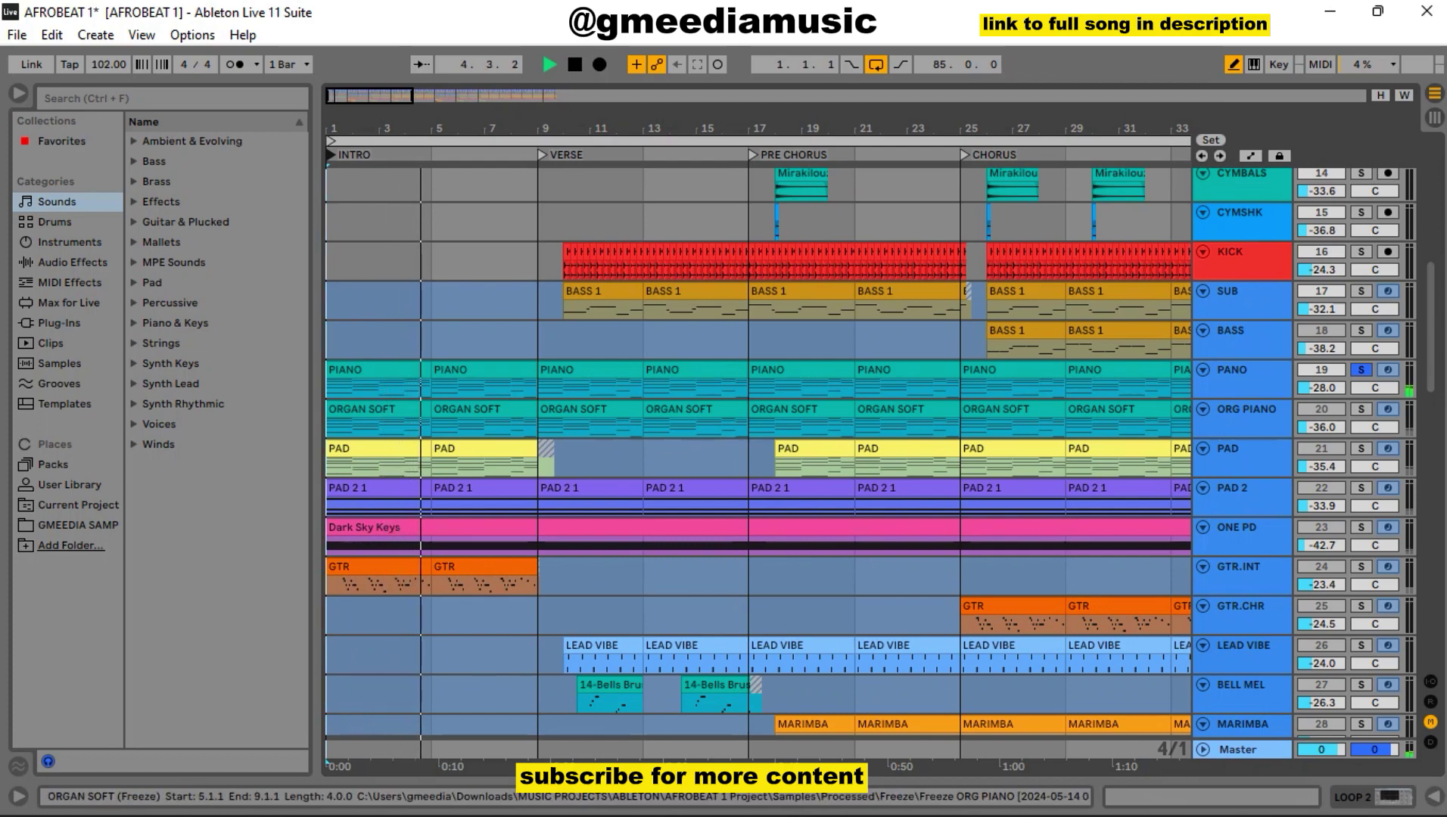
# Show the PANO track's E-Piano Basic instrument and play the soloed track from the INTRO marker
pyautogui.press('space')
pyautogui.click(1242, 450)
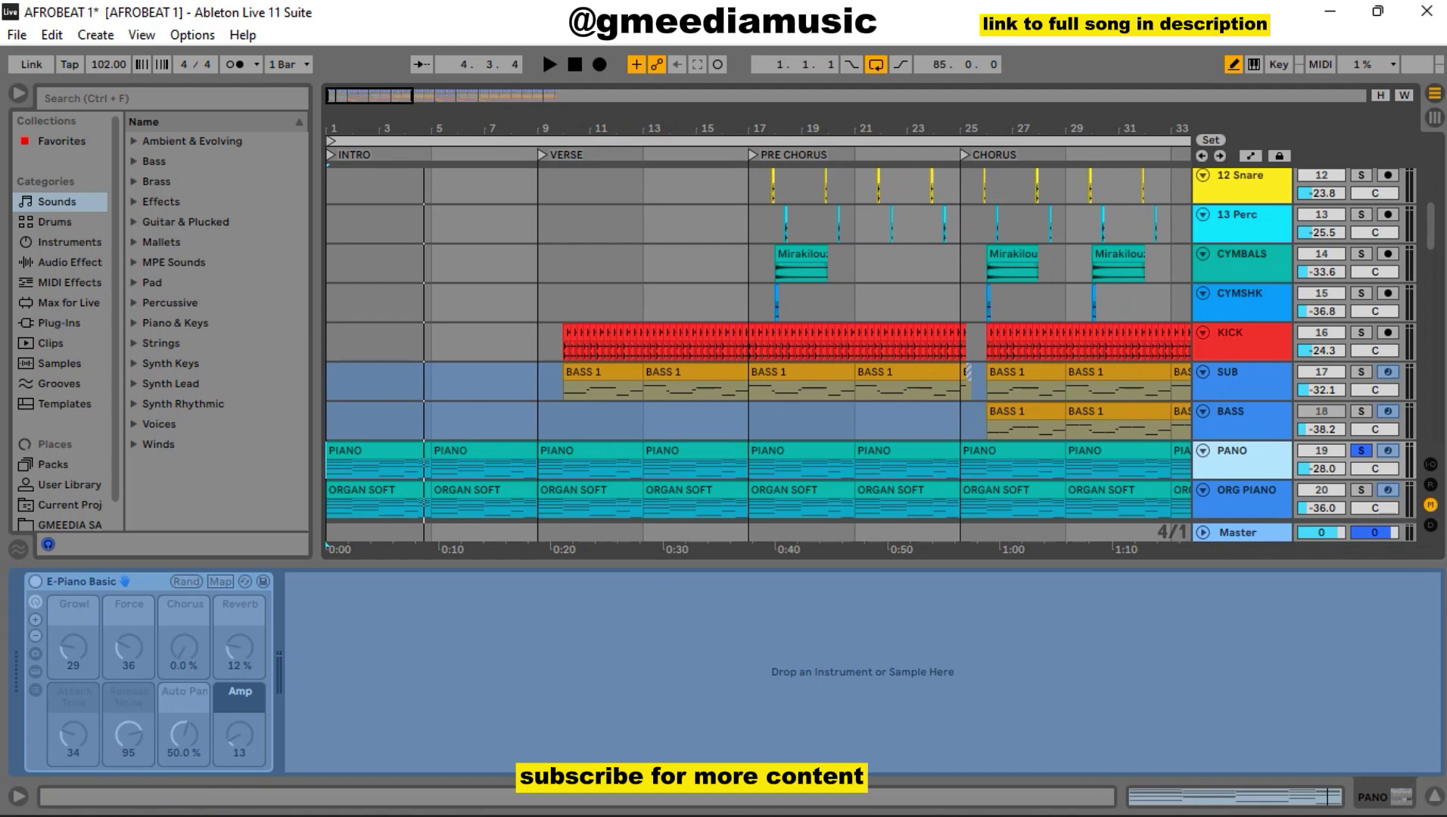
pyautogui.press('space')
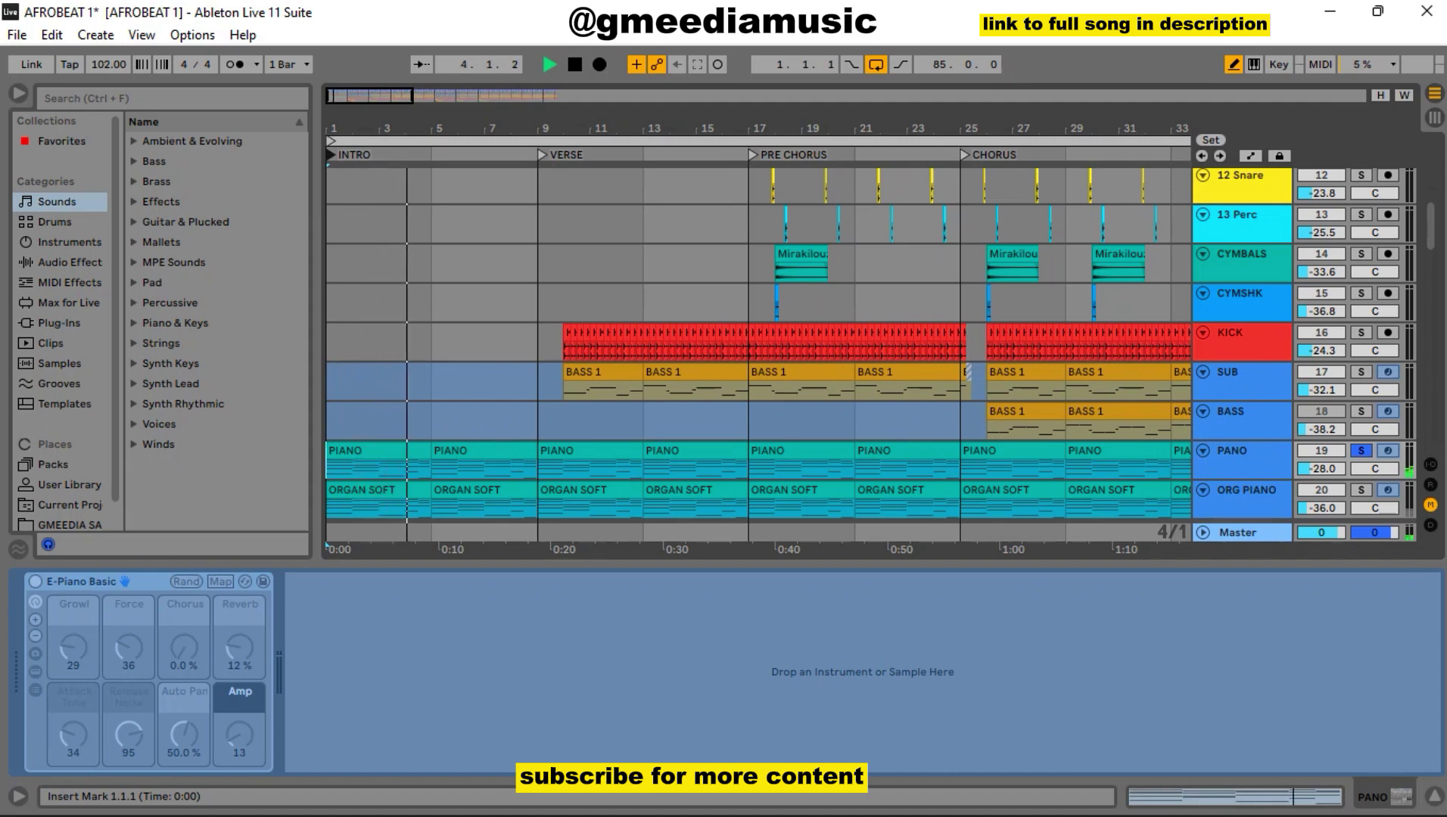
pyautogui.press('space')
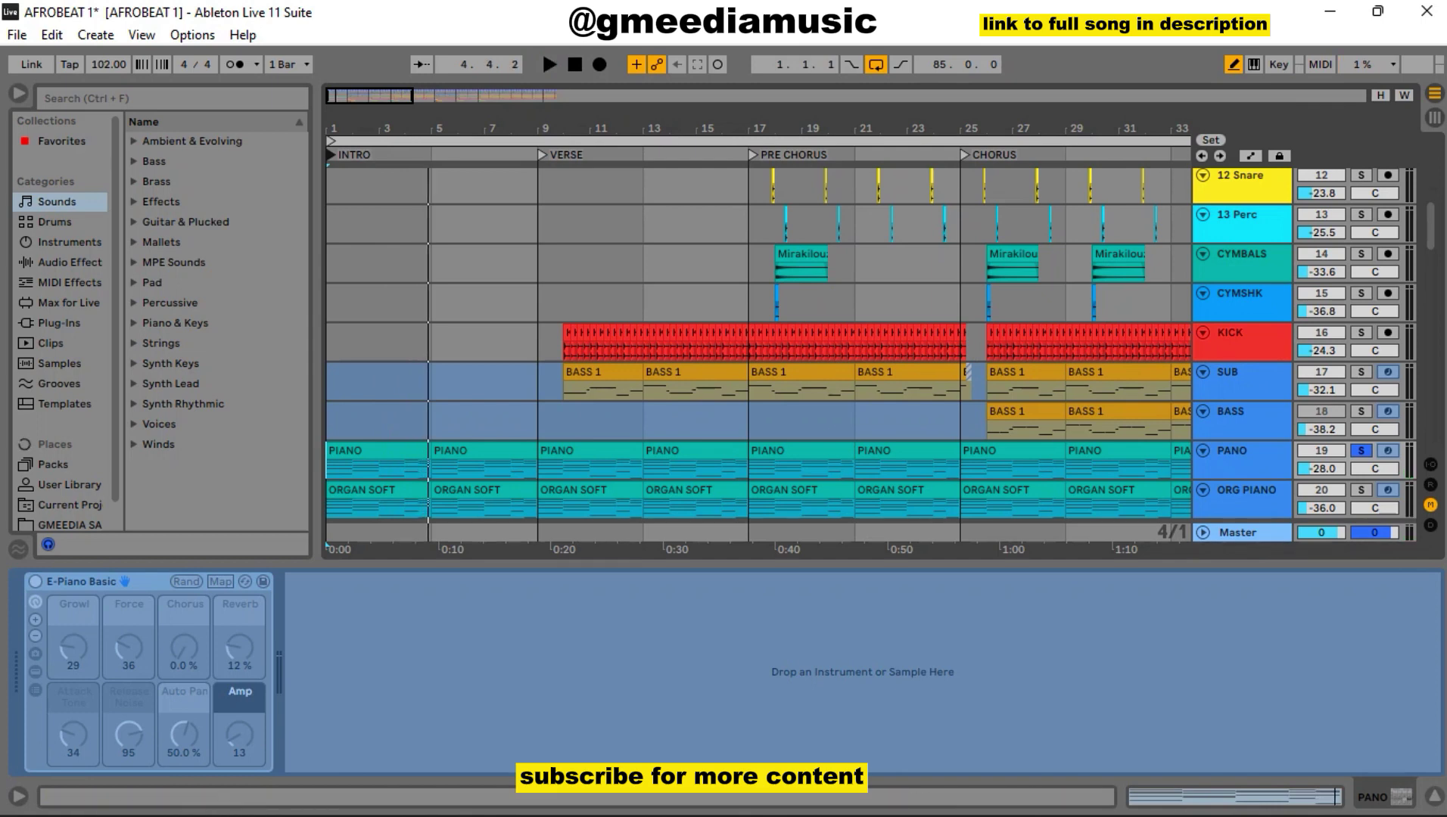
# Unsolo the PANO track, play it with ORG PIANO deactivated from the intro, and hide the device view
pyautogui.click(1360, 450)
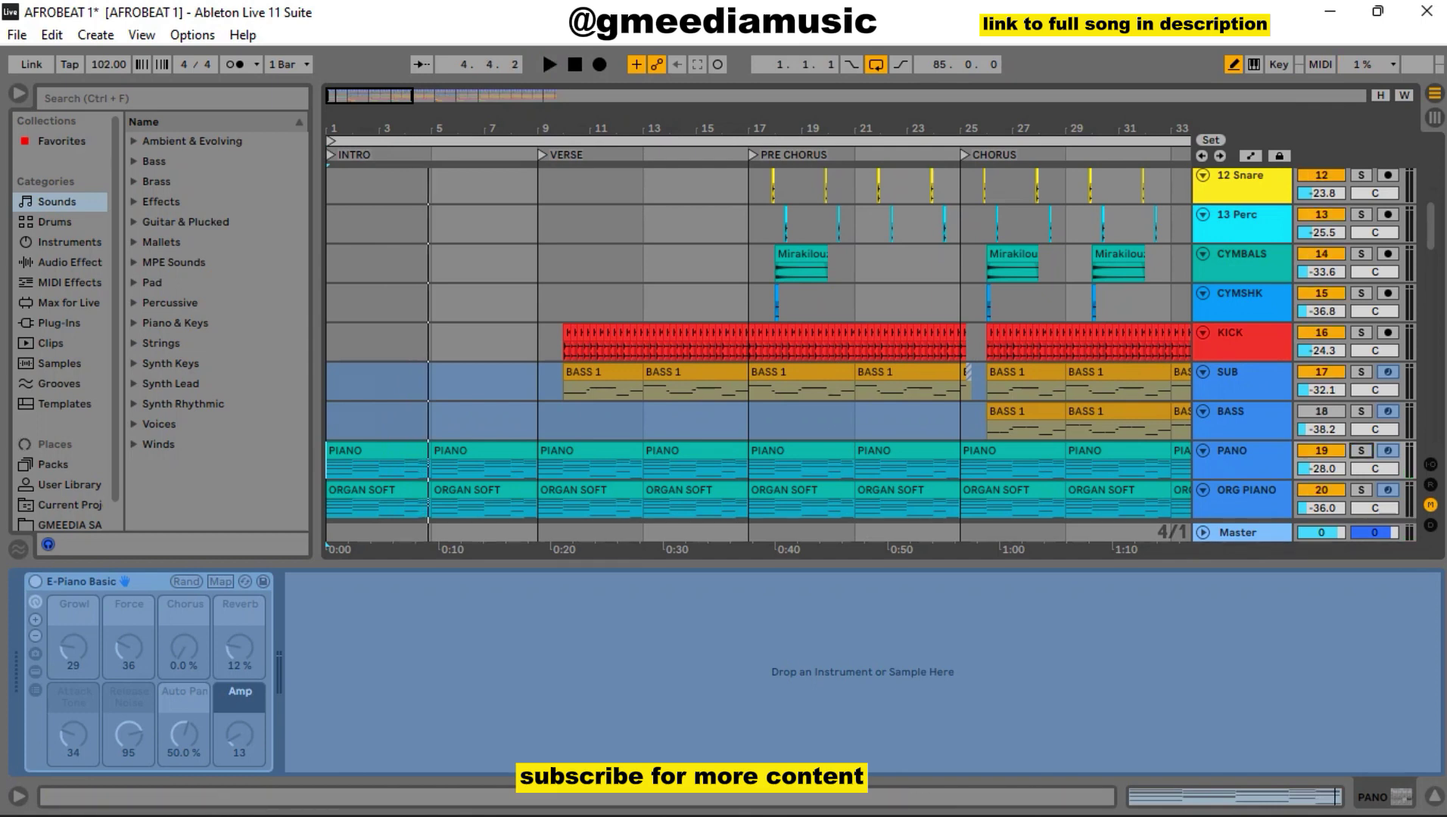
pyautogui.press('space')
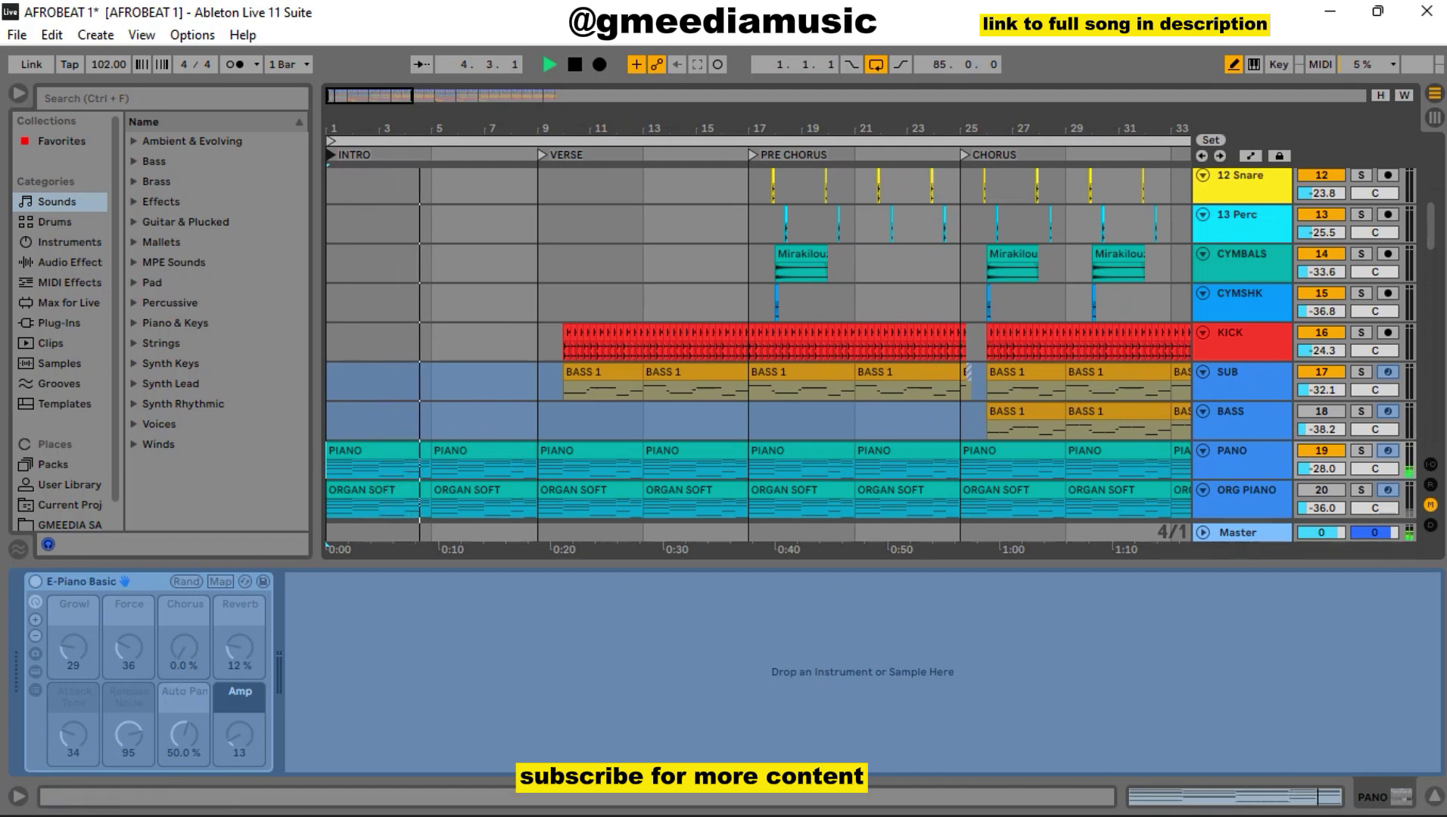
pyautogui.press('space')
pyautogui.hotkey('ctrl', 'alt', 'l')
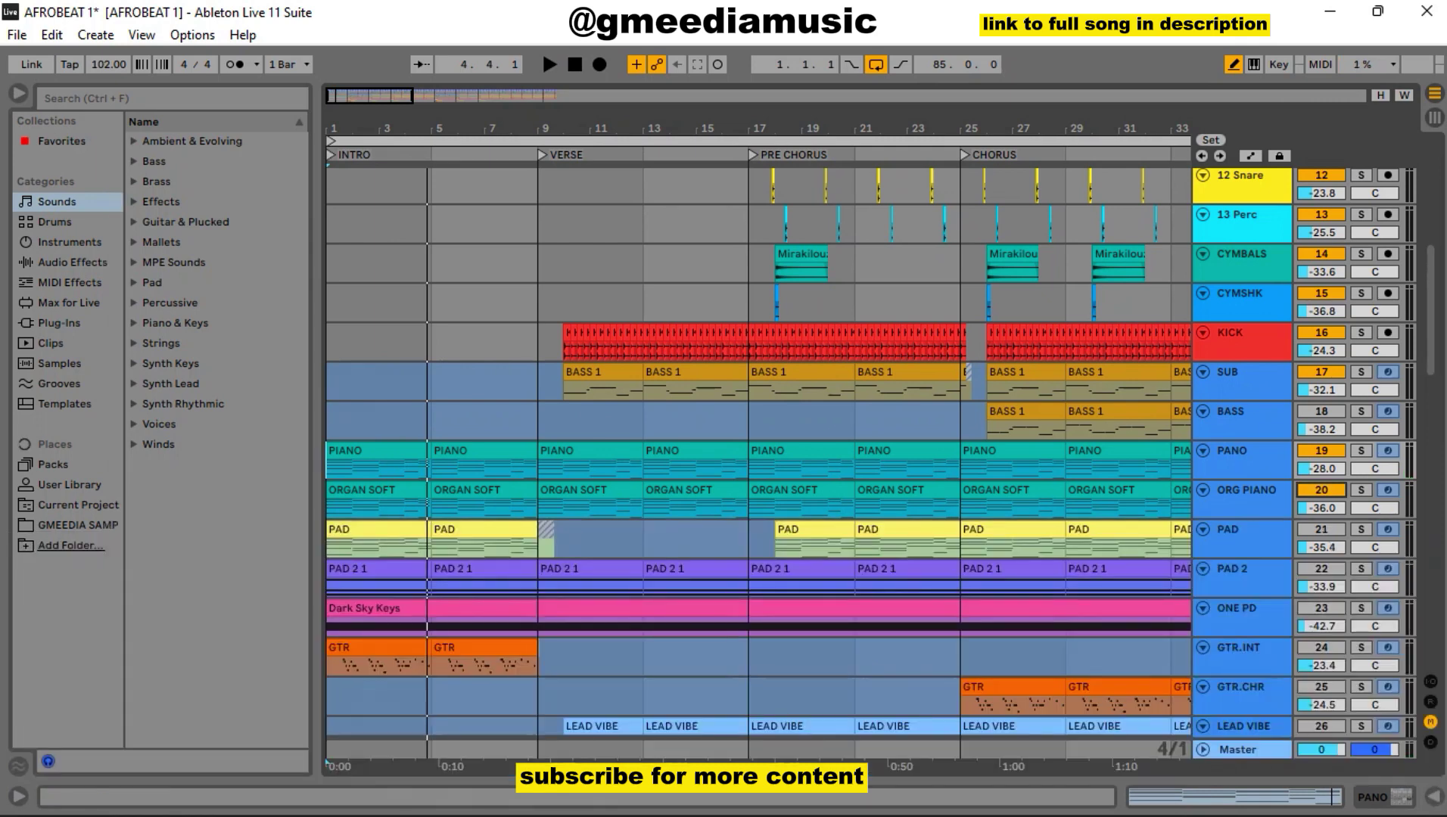
# Show the ORG PIANO track's Organ Soft instrument and play the track soloed from the intro
pyautogui.doubleClick(1246, 490)
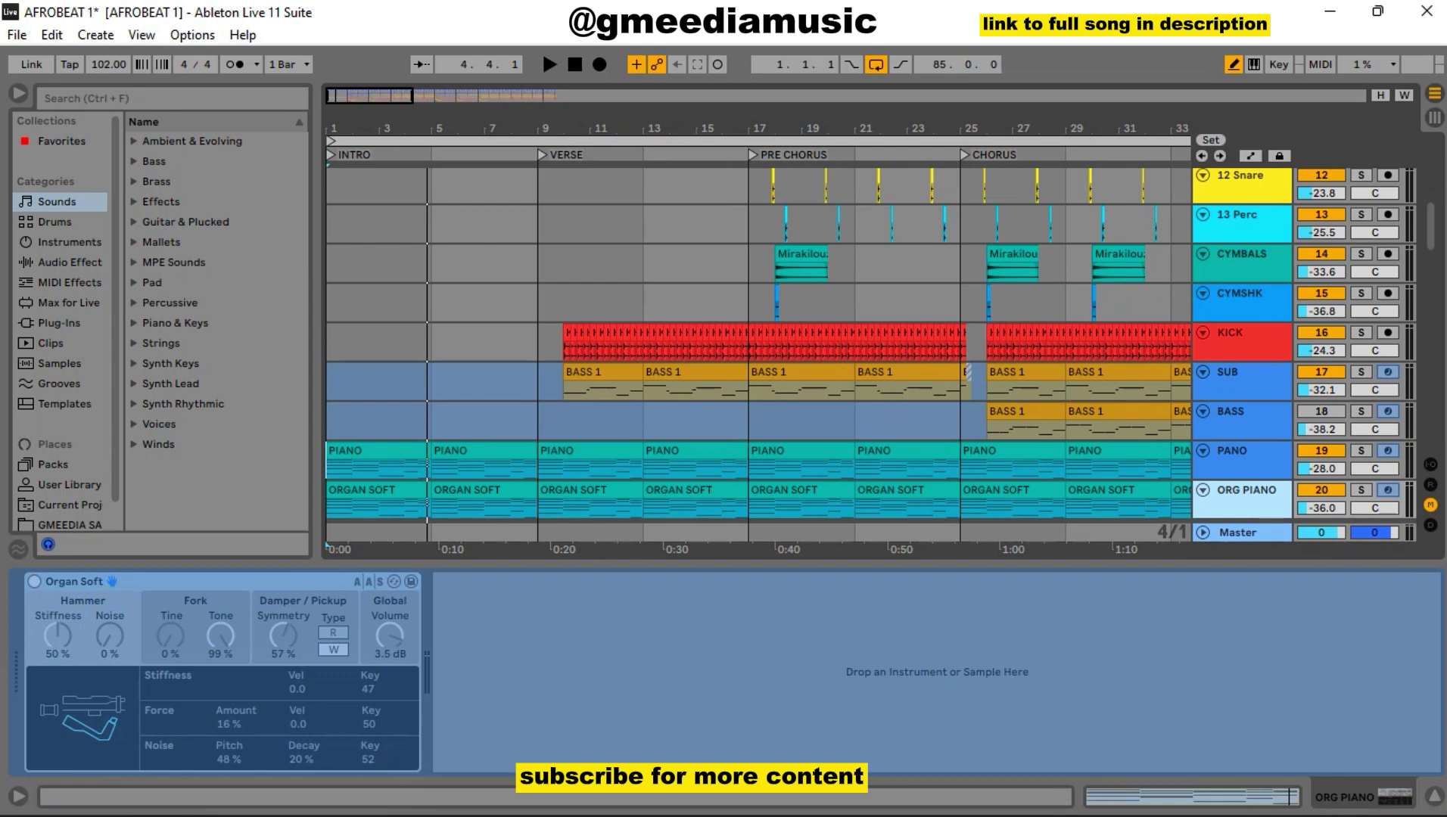
pyautogui.press('s')
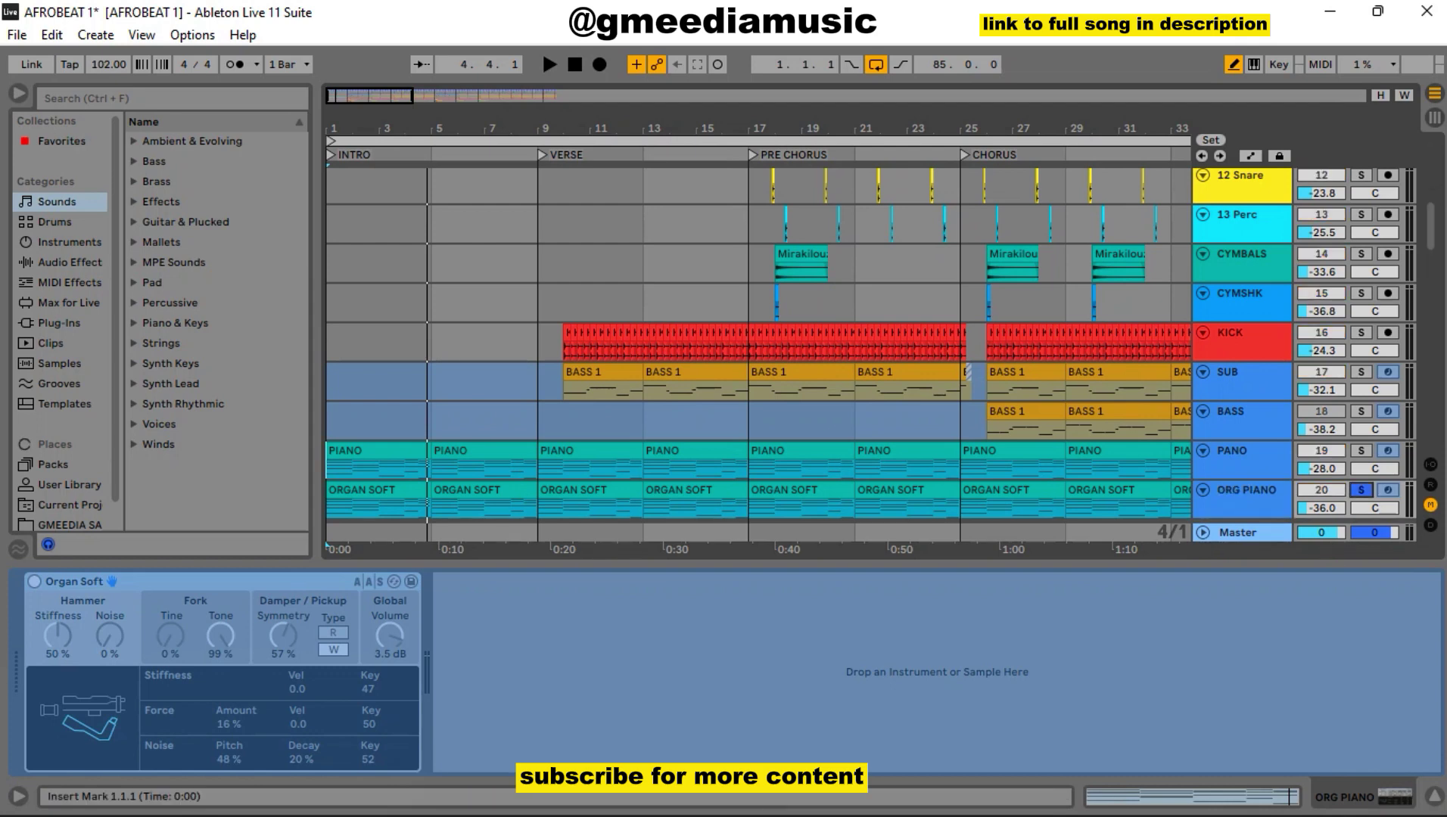
pyautogui.press('space')
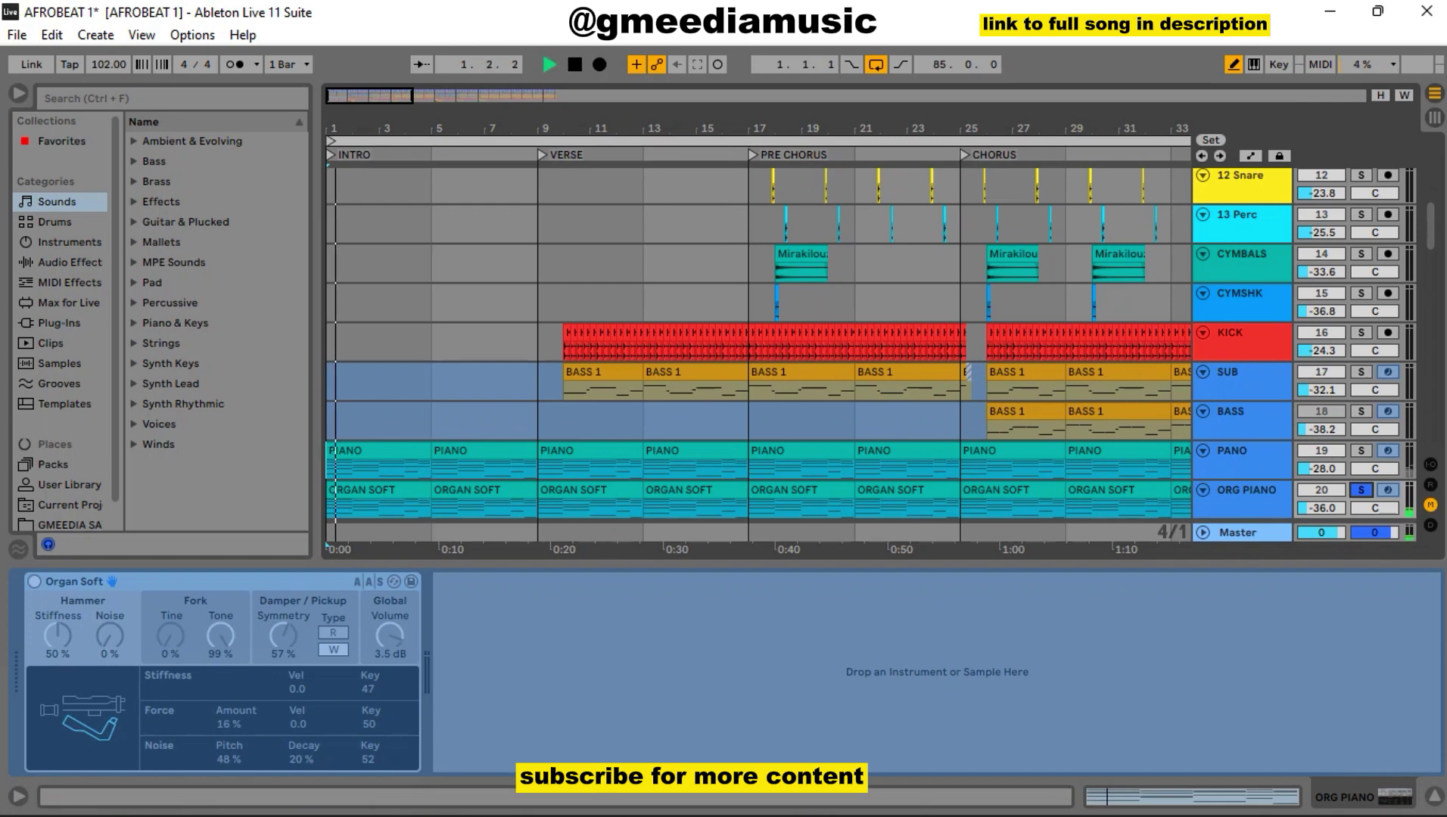
pyautogui.moveTo(1320, 507); pyautogui.dragTo(1320, 470)
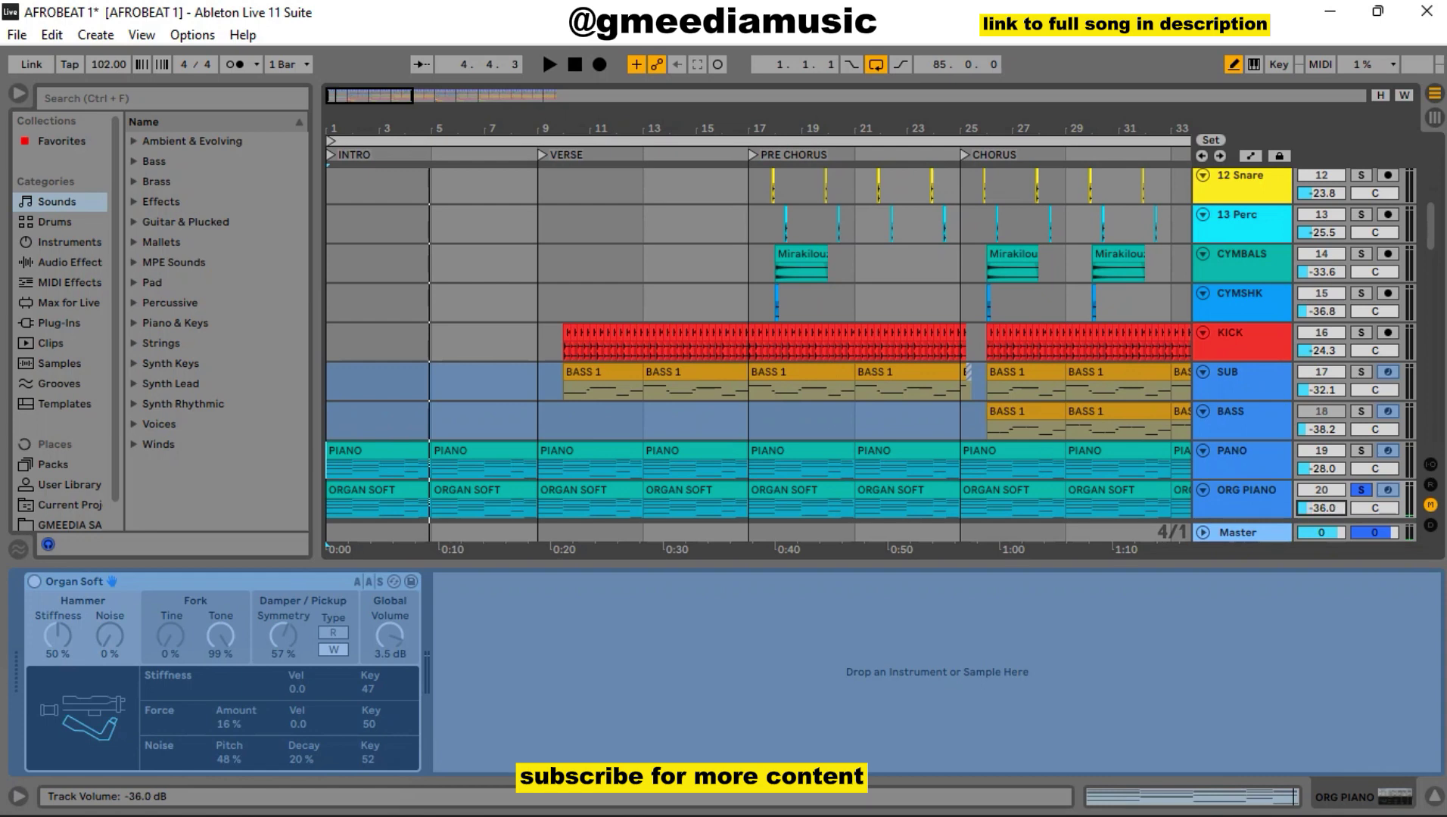
# Unsolo the ORG PIANO track and play it with PANO, toggling ORG PIANO off and on to compare
pyautogui.scroll(-5, 757, 345)
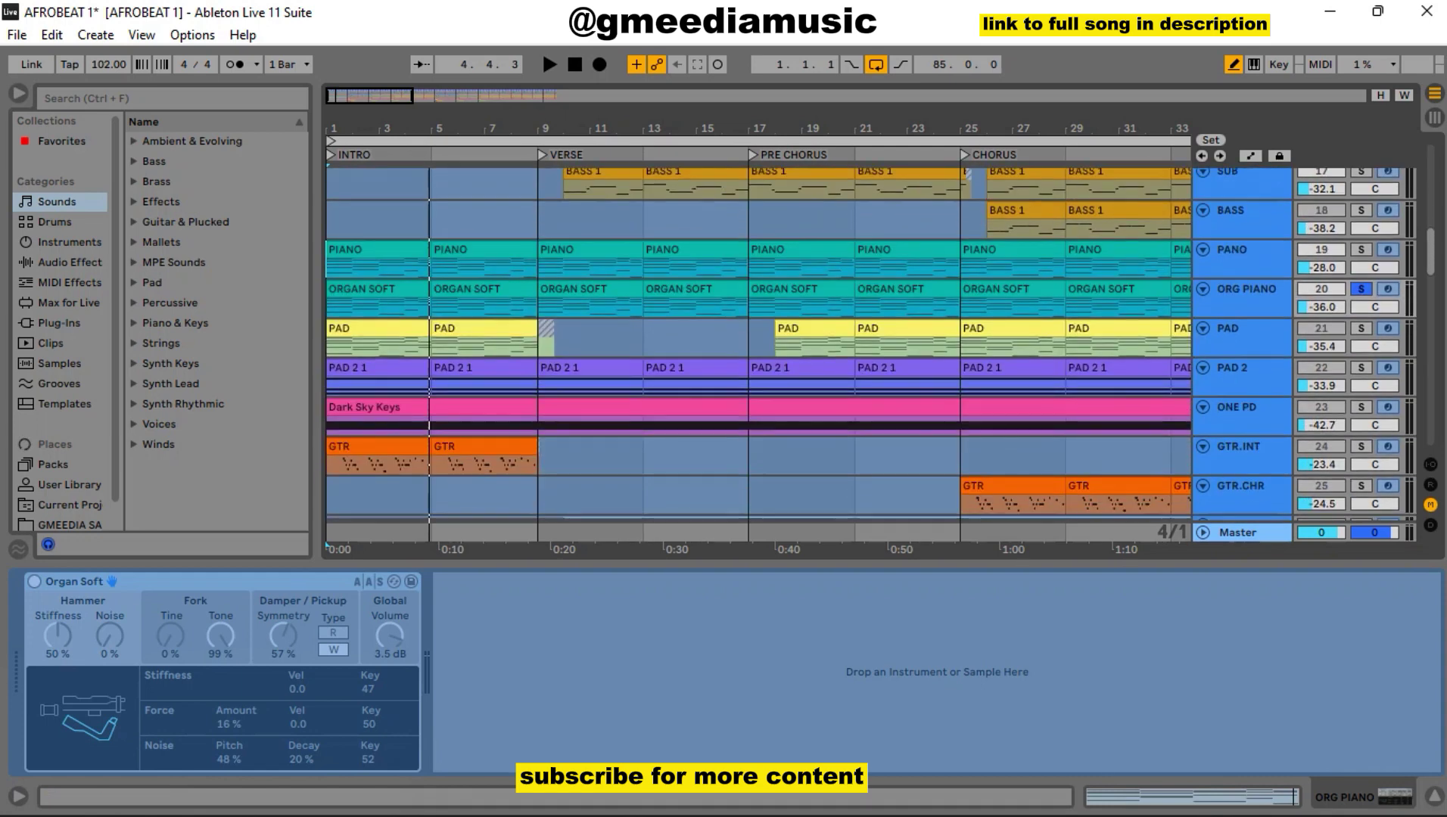
pyautogui.click(1360, 289)
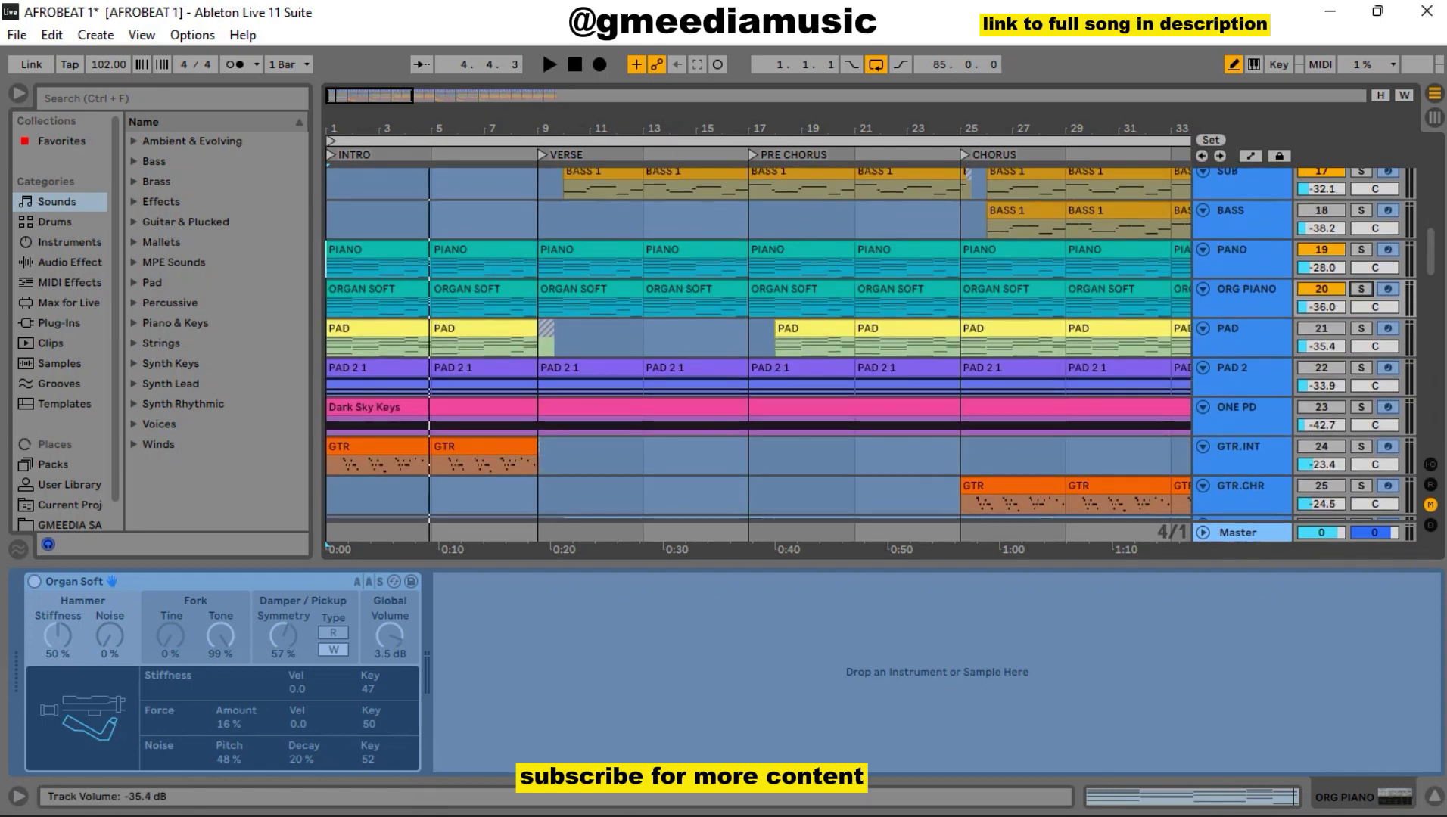
pyautogui.press('space')
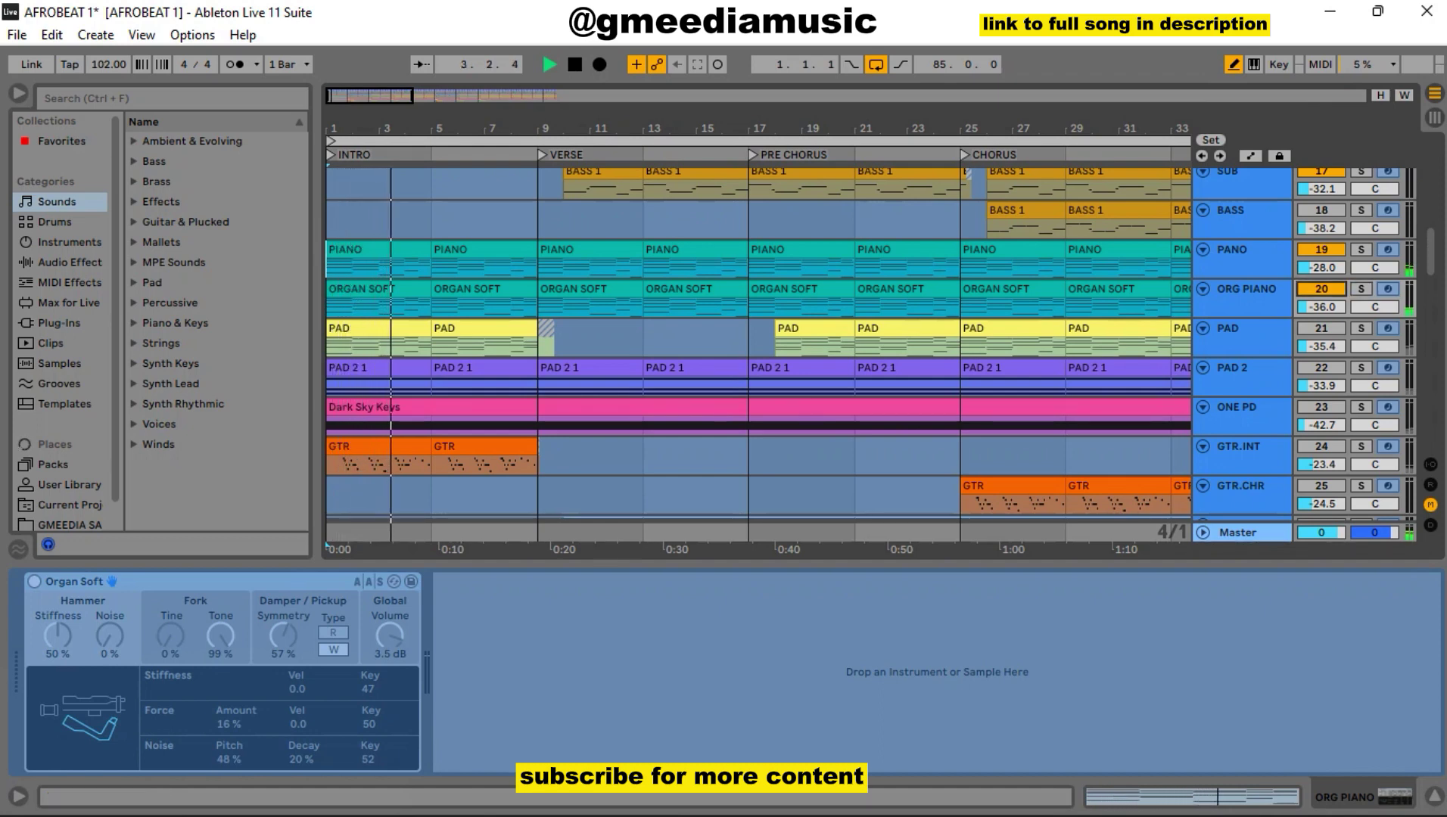
pyautogui.press('0')
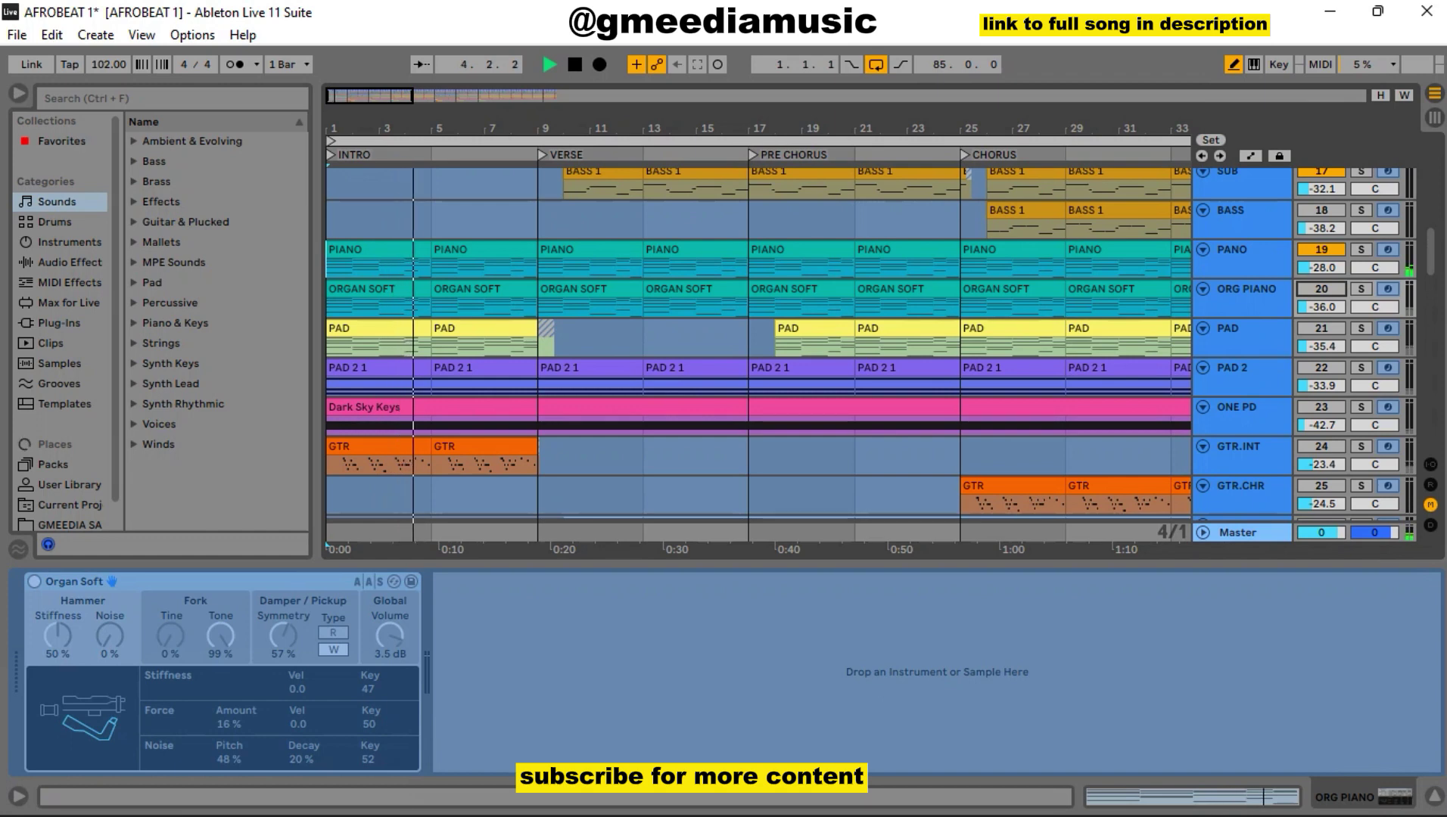
pyautogui.press('0')
pyautogui.press('space')
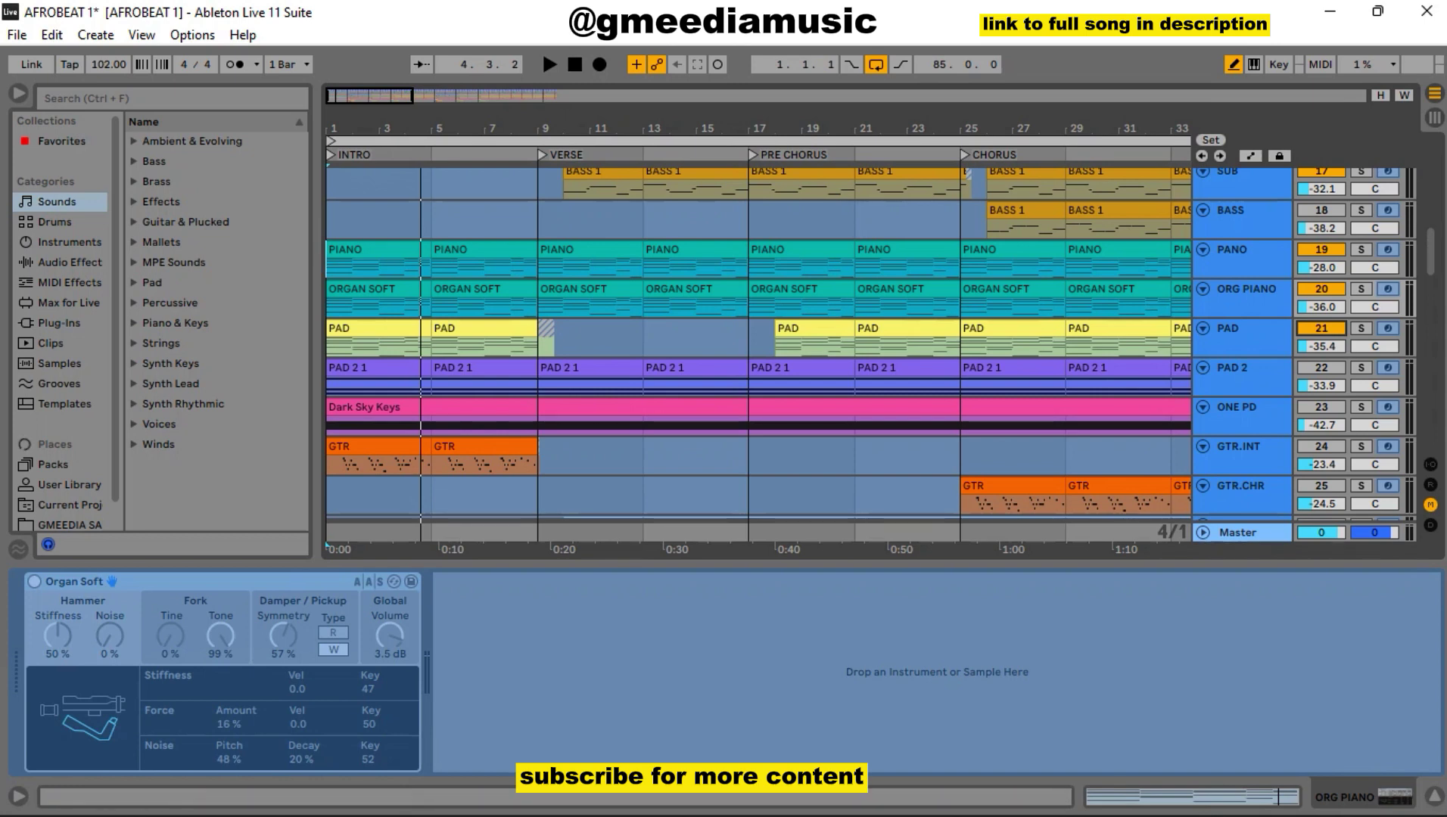
# Audition the PAD and PAD 2 tracks soloed from the intro and set PAD 2's volume to -26.0 dB
pyautogui.click(1360, 328)
pyautogui.press('space')
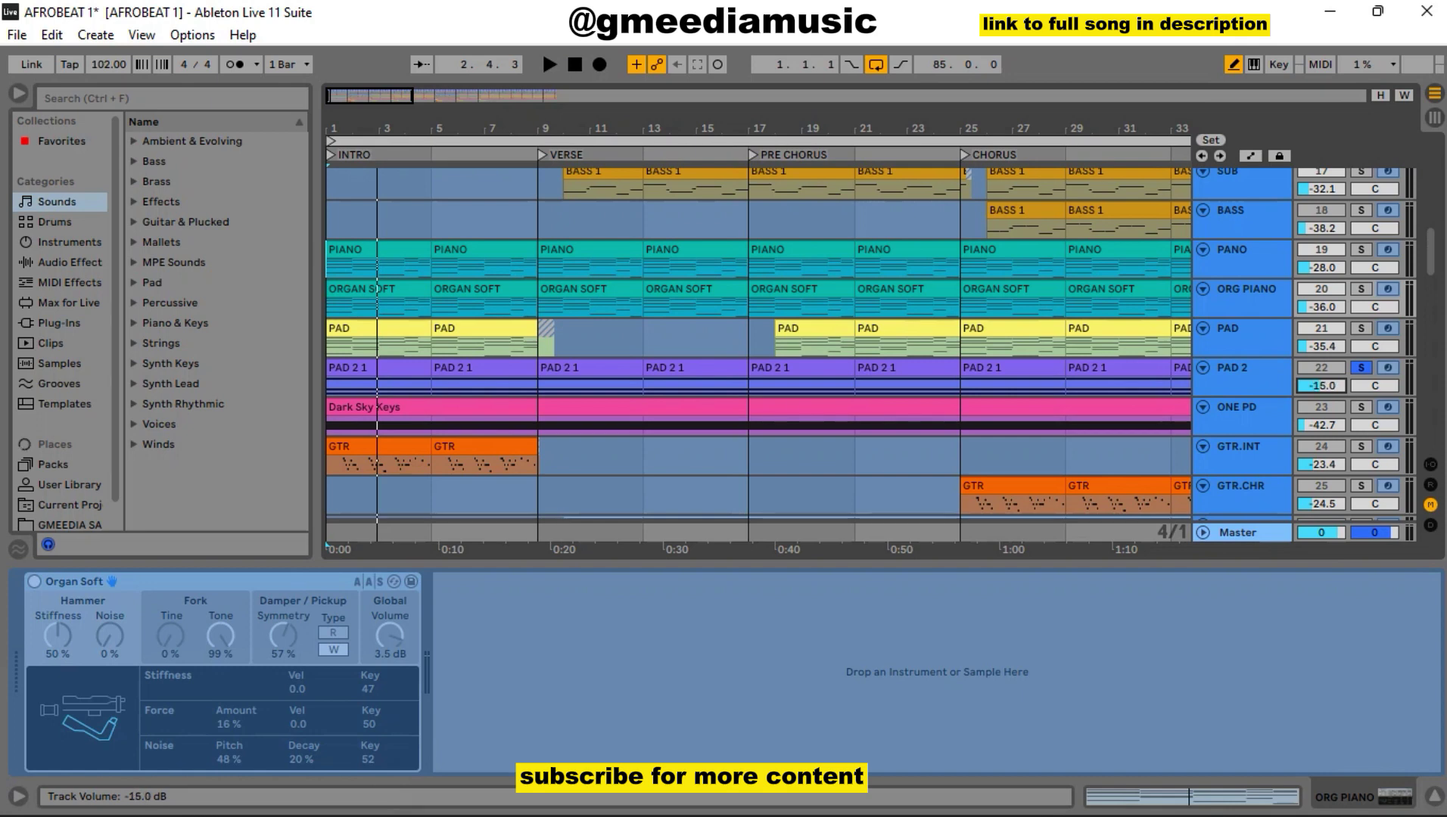
pyautogui.press('space')
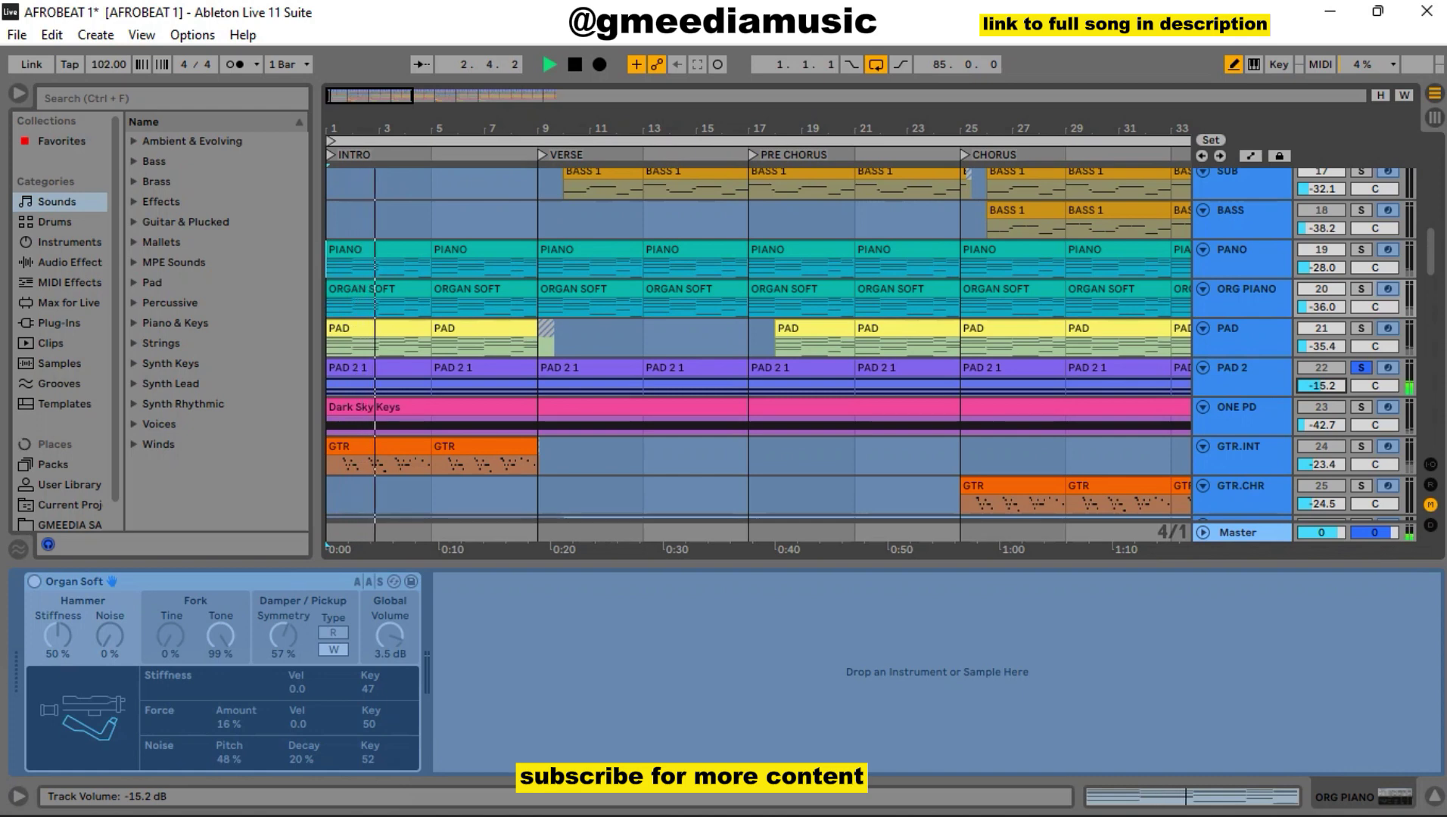
pyautogui.press('space')
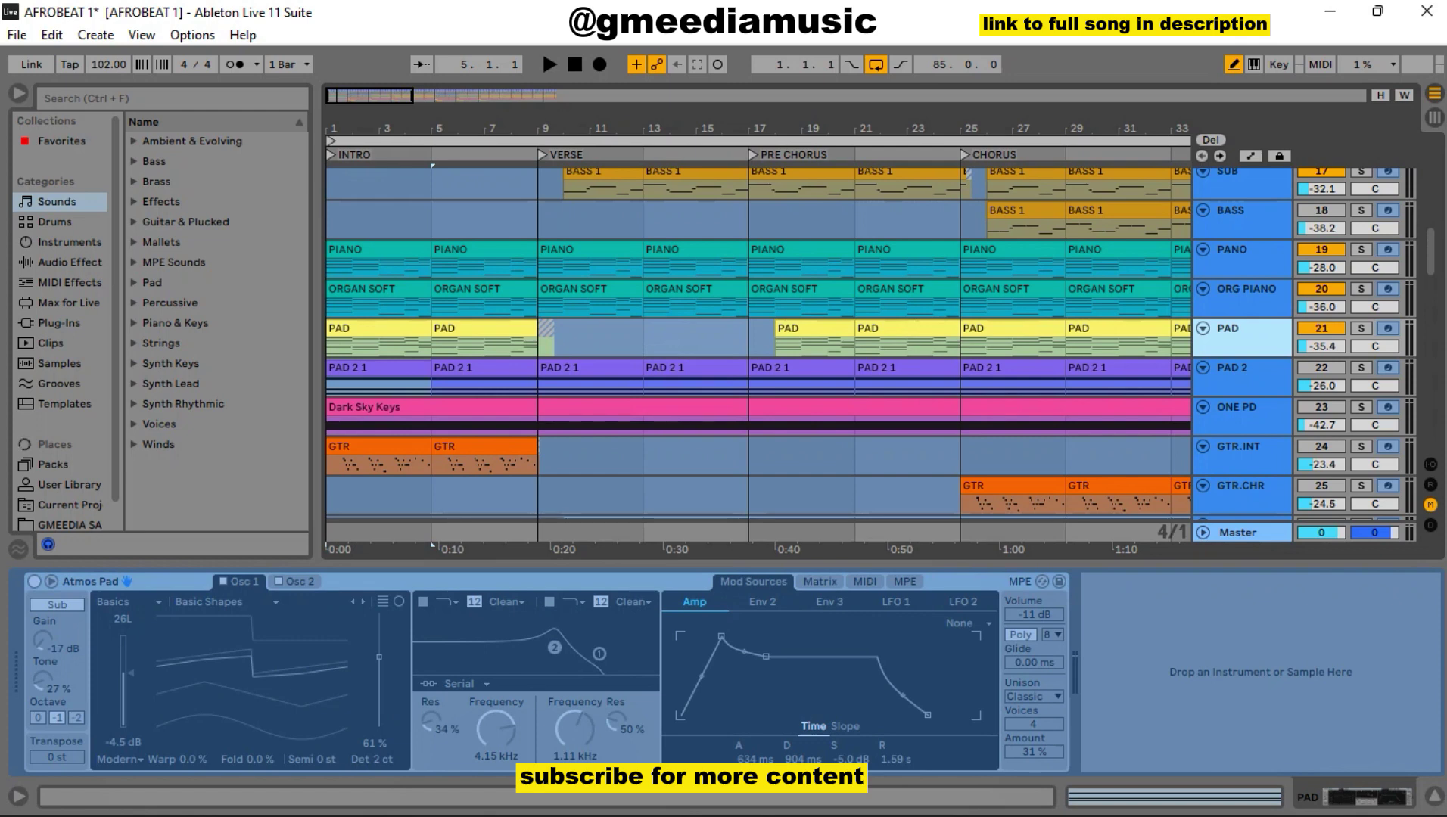
# Show the Analog Slow Sweep Pad instrument on PAD 2 and the Dark Sky Keys instrument on ONE PD
pyautogui.click(433, 385)
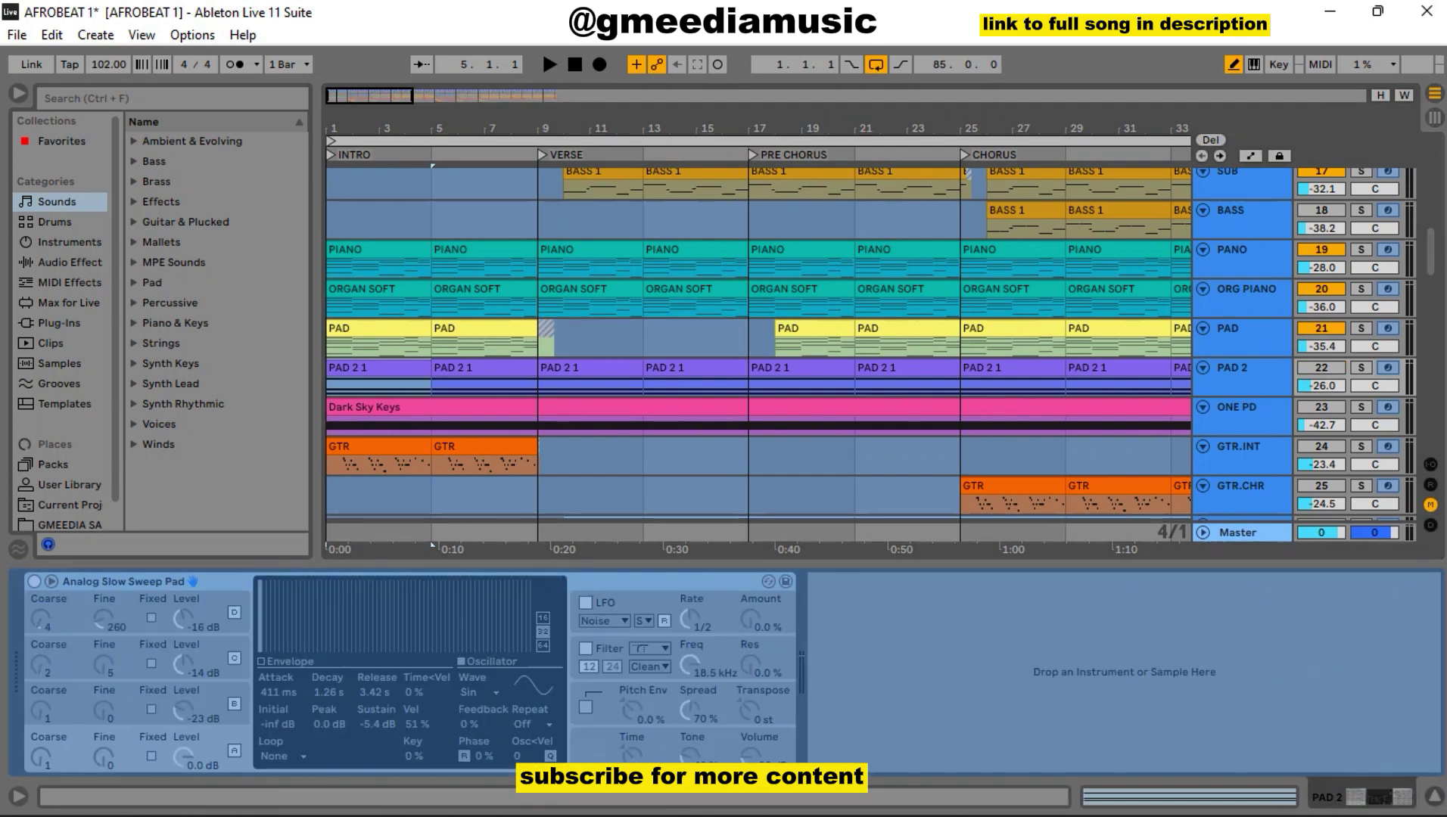
pyautogui.click(1241, 376)
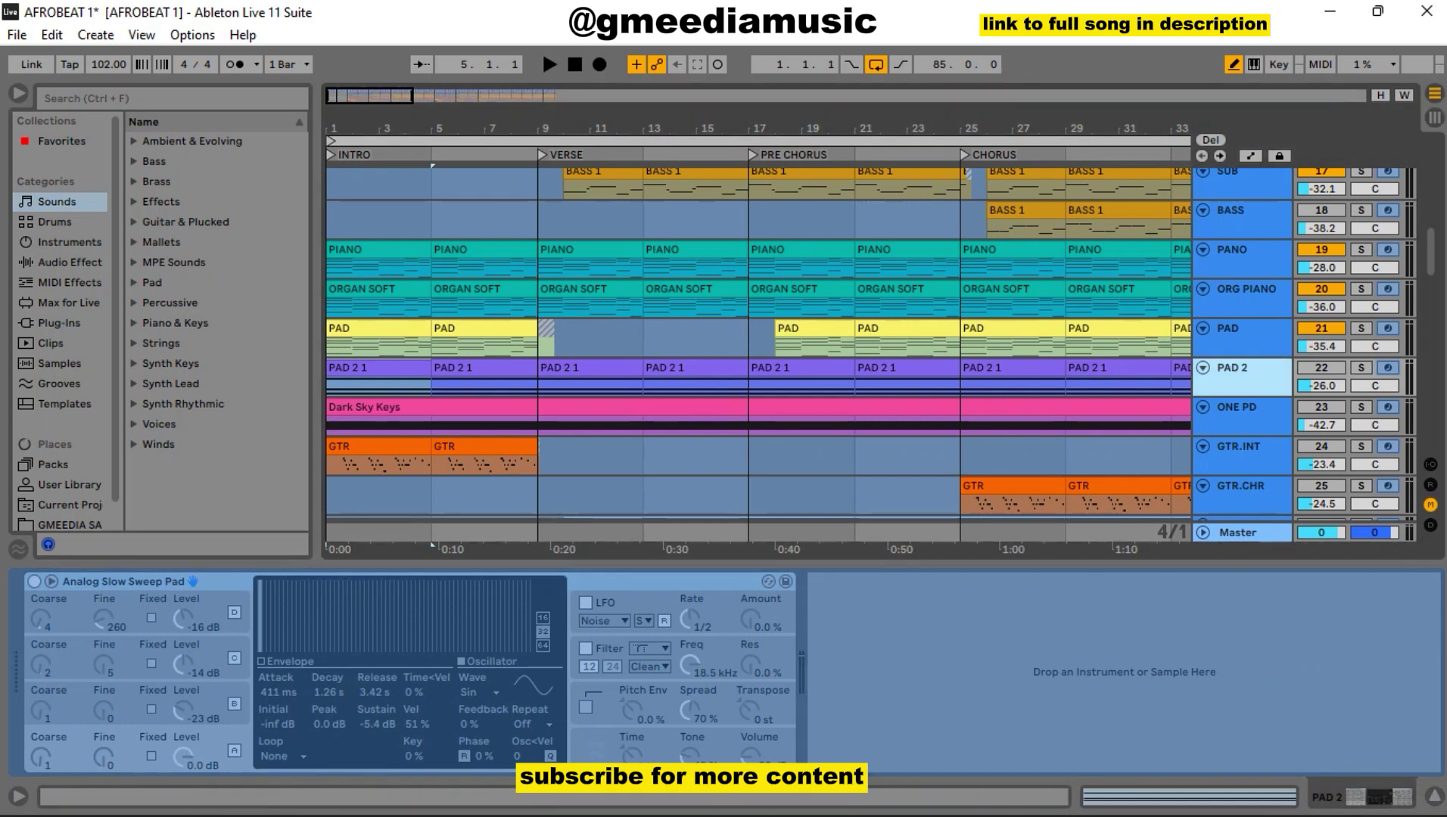
pyautogui.press('Down')
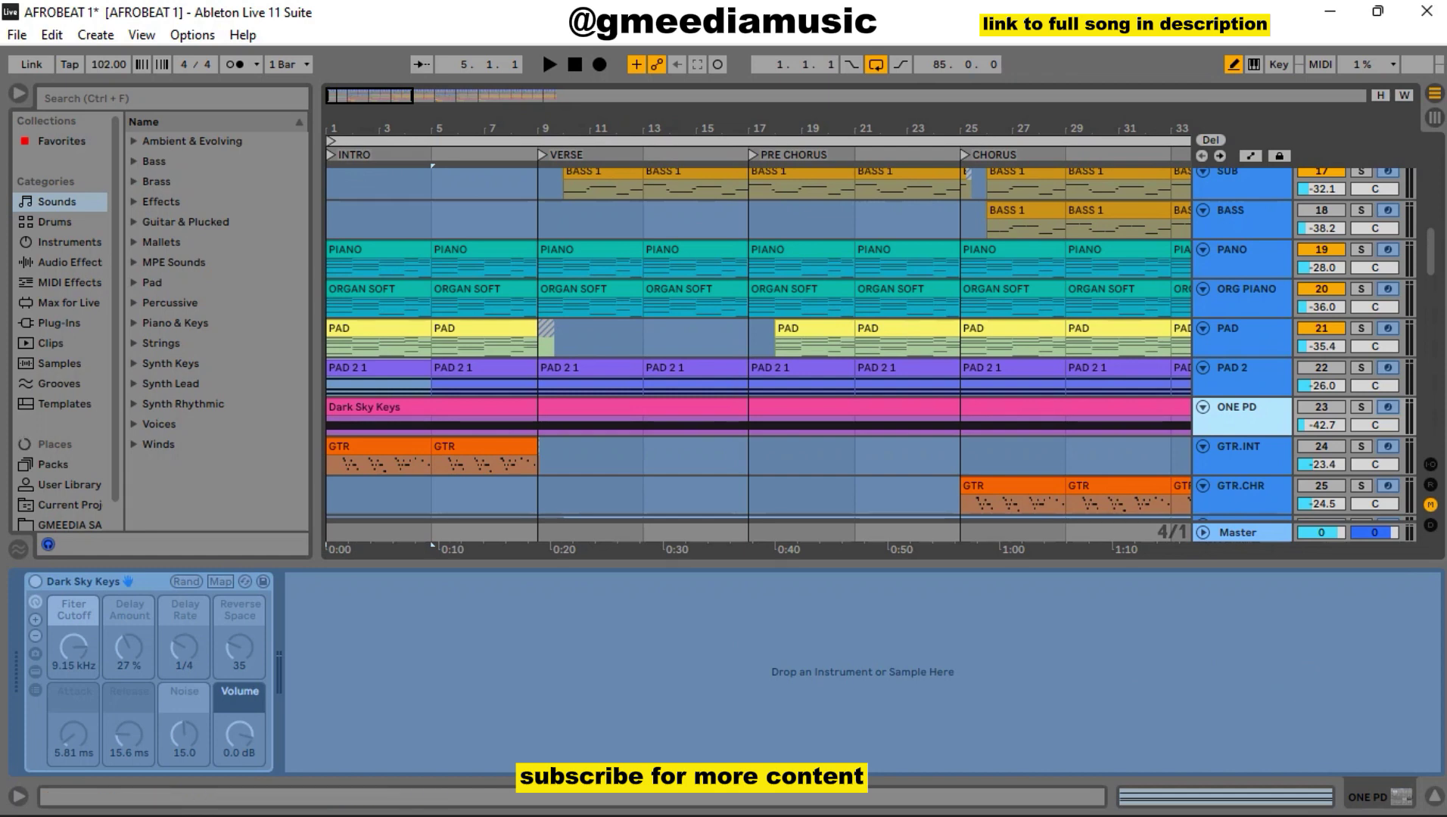
# Play ONE PD soloed at -26.8 dB, undo the volume change, and play it unsoloed with the active melodic tracks
pyautogui.press('s')
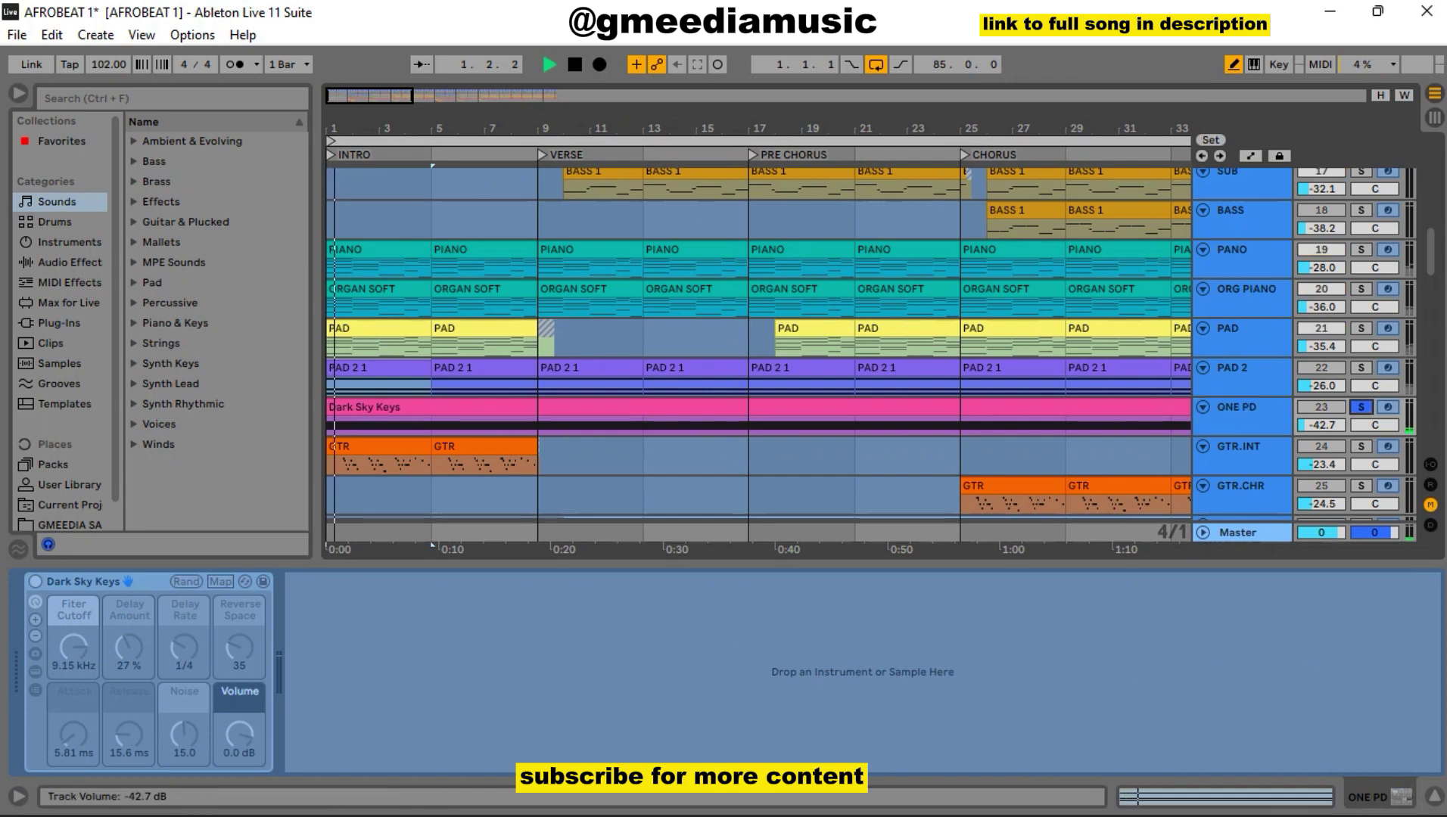
pyautogui.moveTo(1320, 425)
pyautogui.mouseDown()
pyautogui.moveTo(1320, 390)
pyautogui.moveTo(1320, 418)
pyautogui.mouseUp()
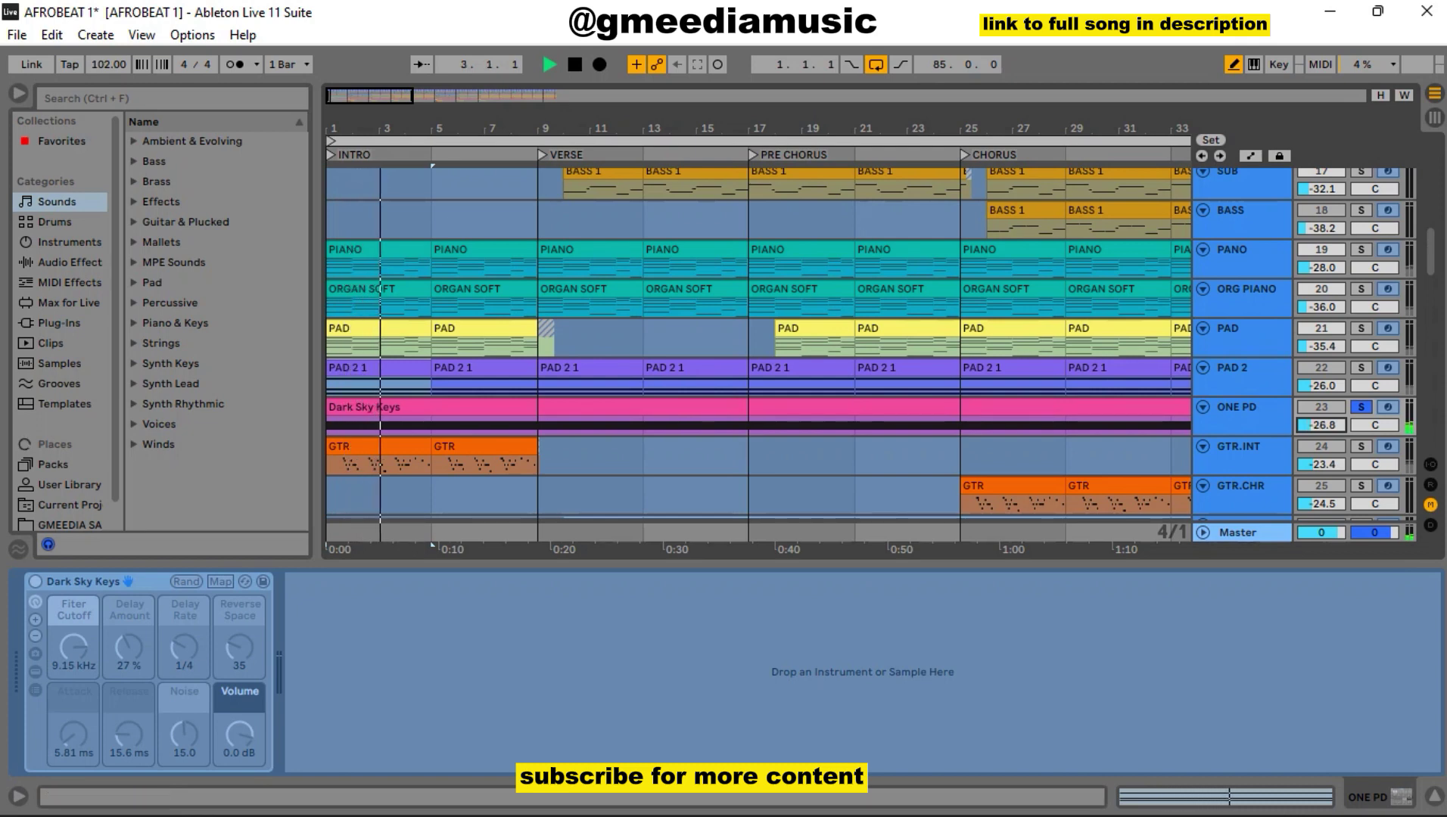
pyautogui.press('space')
pyautogui.hotkey('ctrl', 'z')
pyautogui.hotkey('ctrl', 'z')
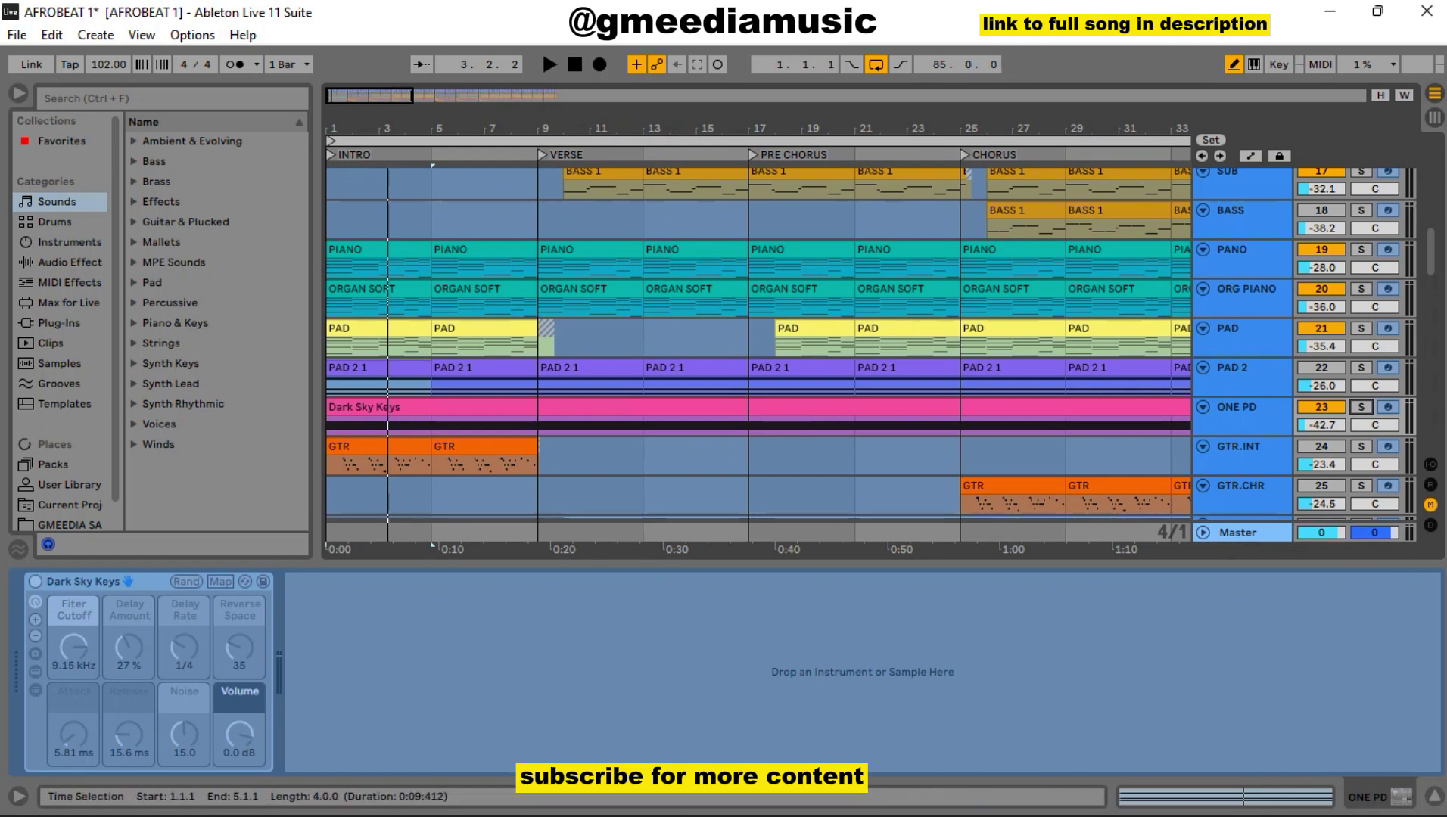
pyautogui.press('space')
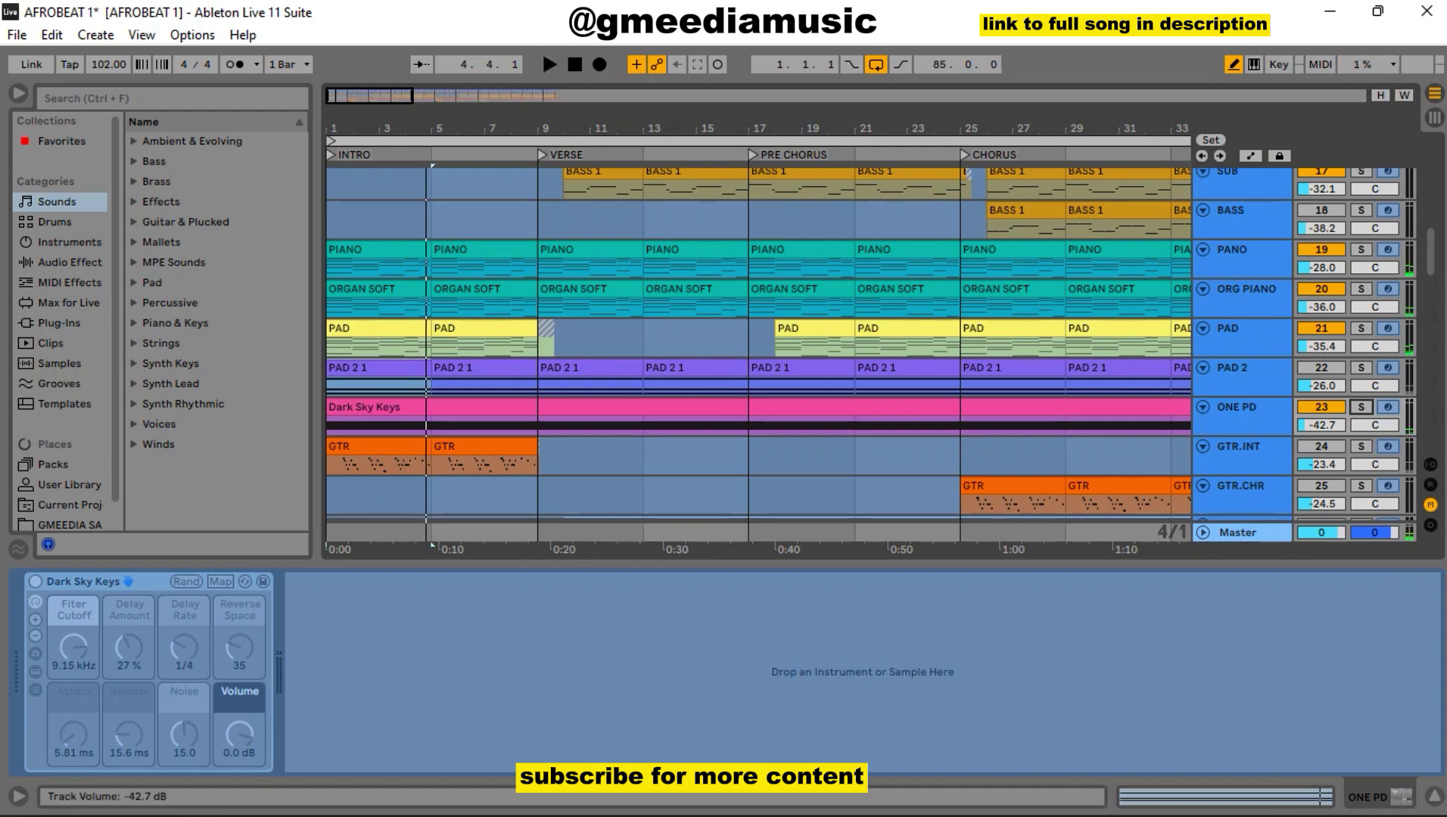
# Show the GTR.INT track's Clean Basic Guitar instrument and play the track soloed from the INTRO marker
pyautogui.scroll(-5, 757, 340)
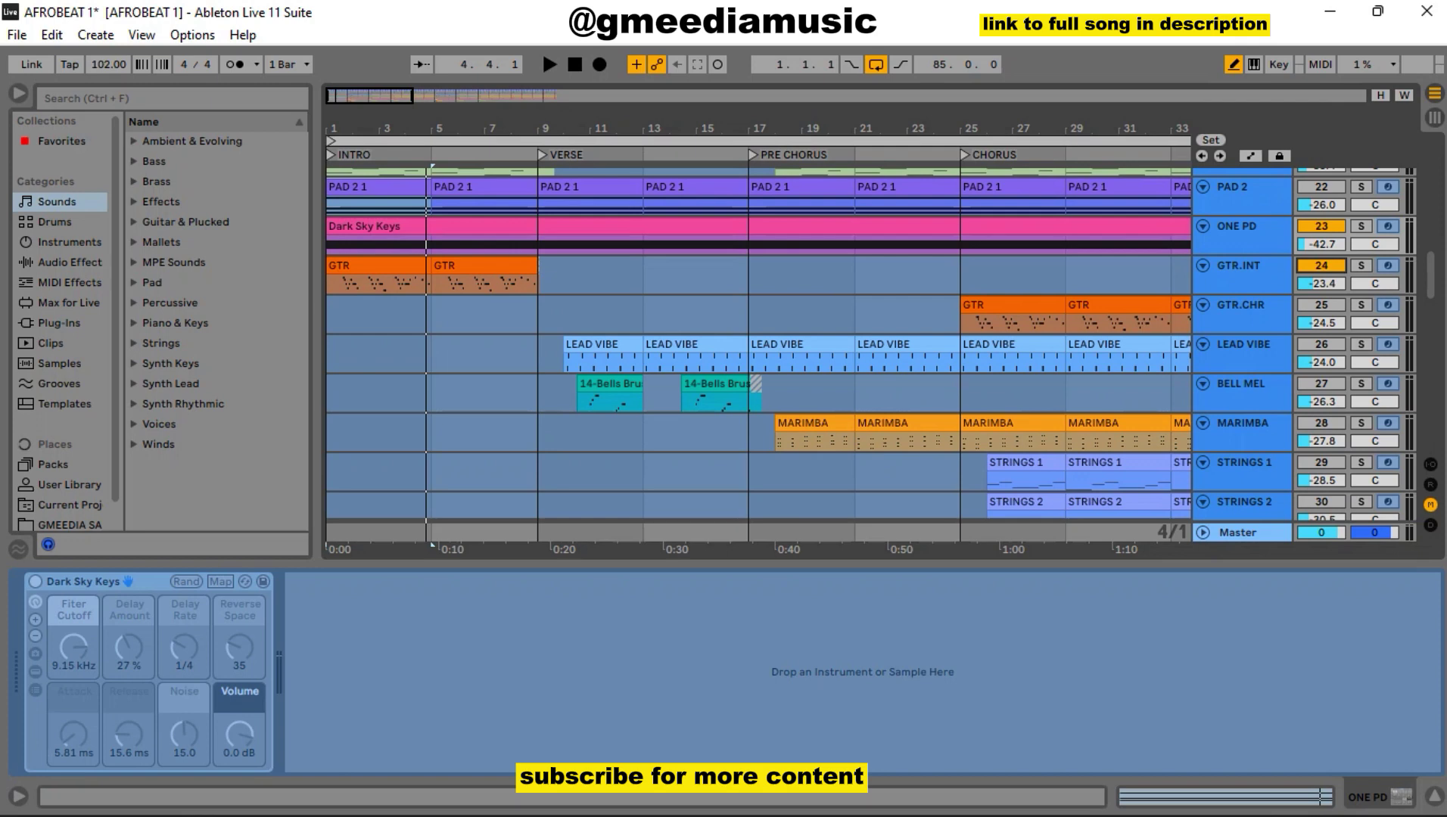
pyautogui.scroll(3, 1322, 266)
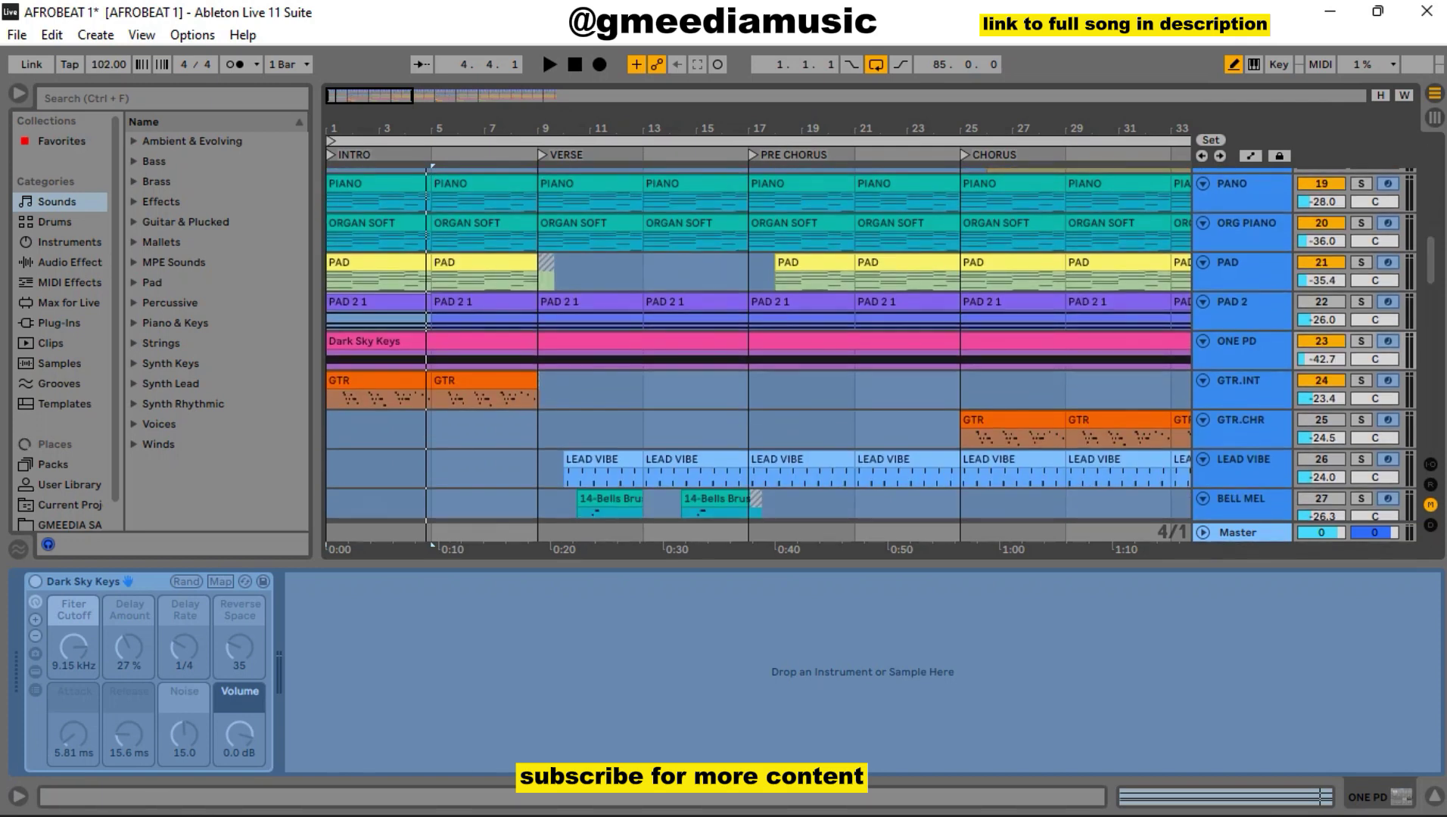
pyautogui.click(1238, 380)
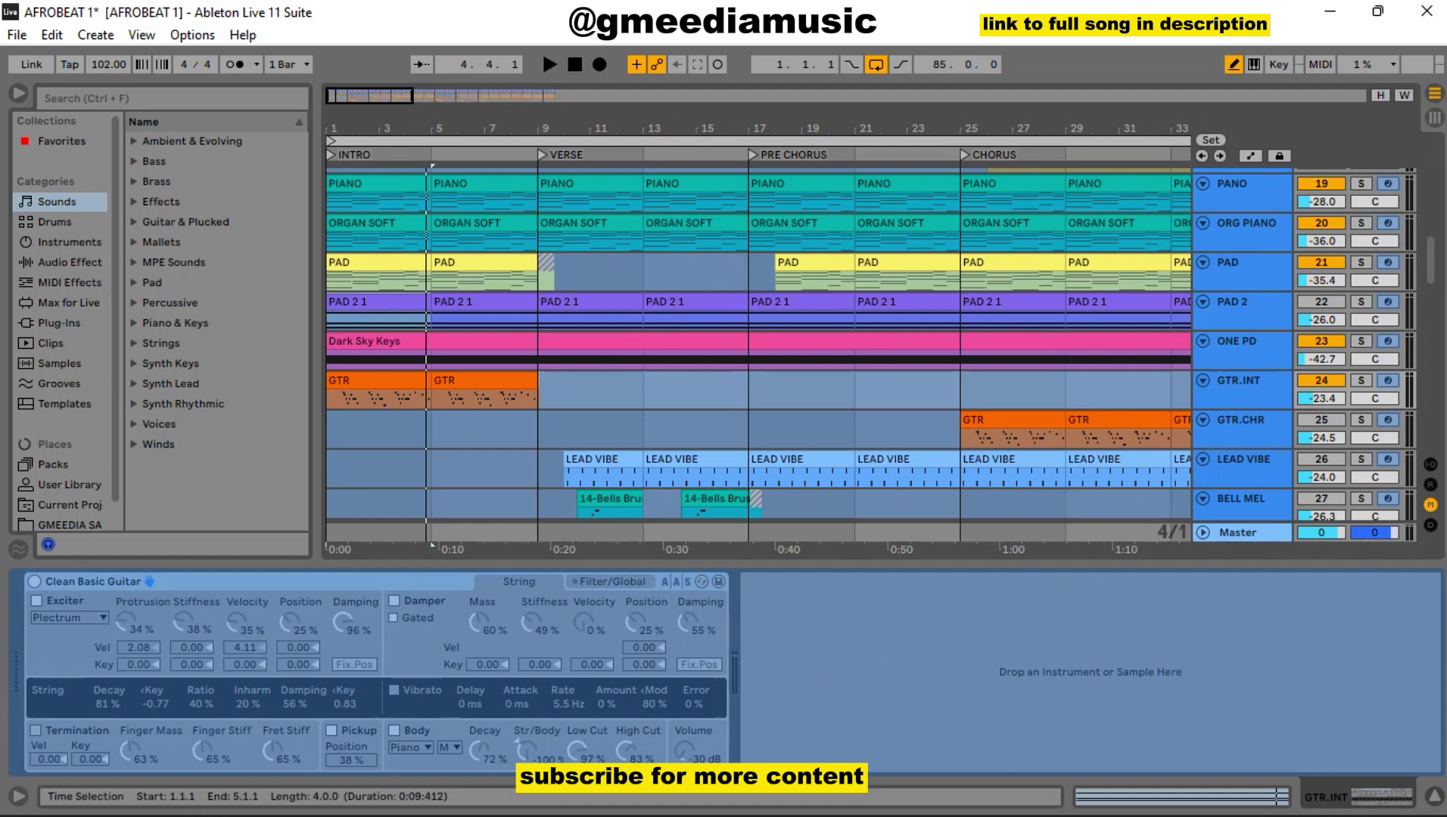
pyautogui.press('s')
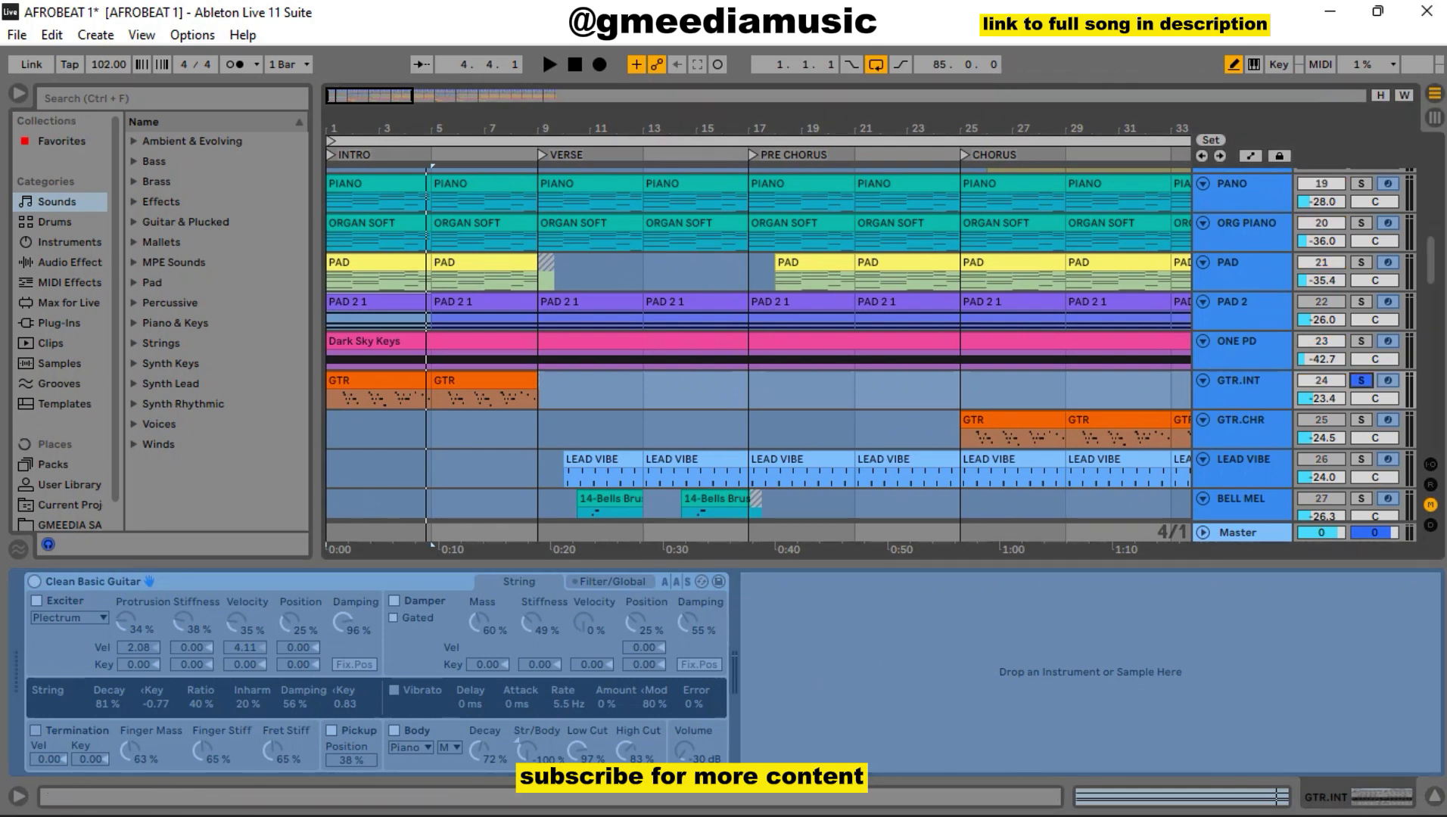
pyautogui.click(331, 154)
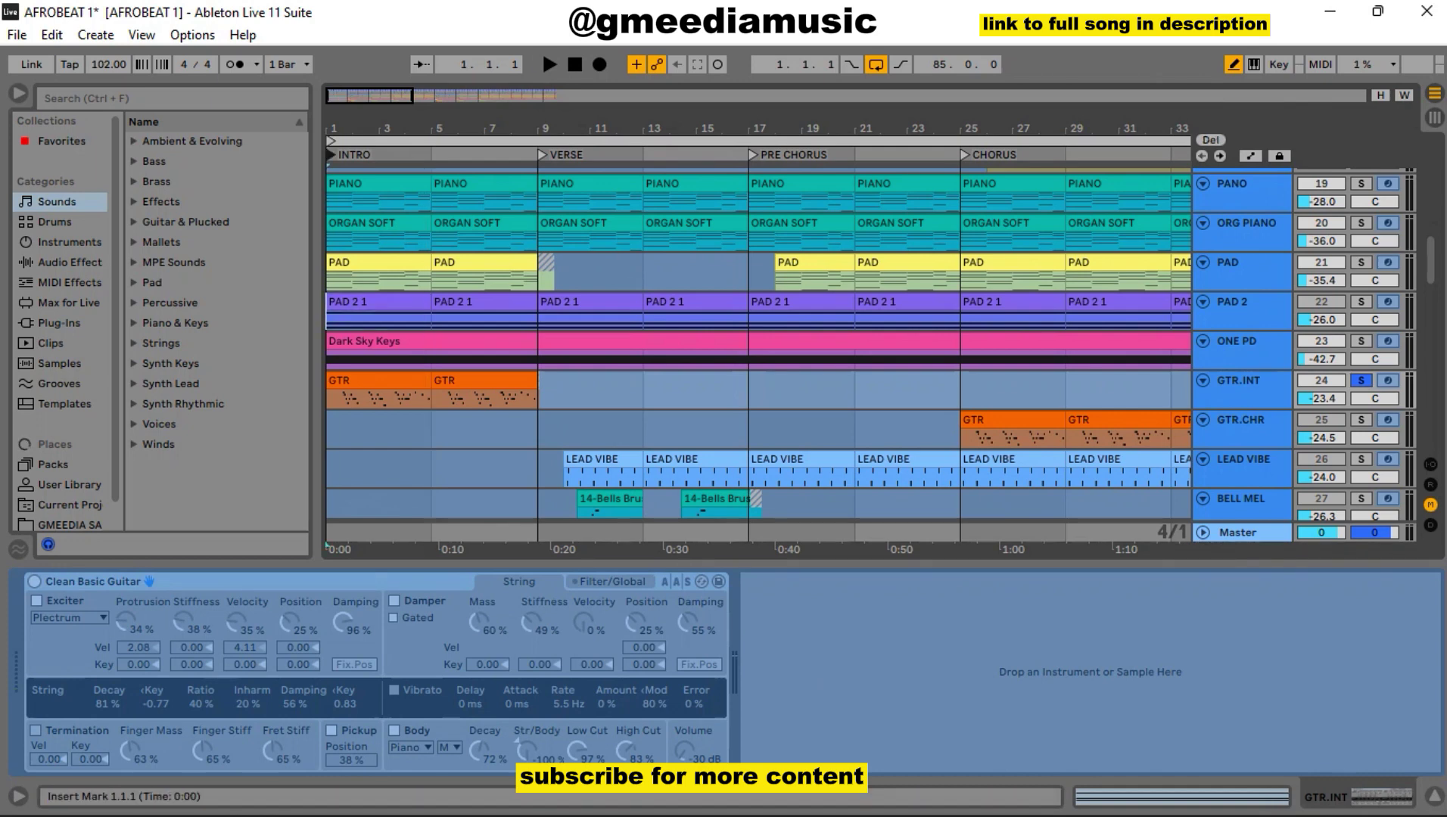
pyautogui.press('space')
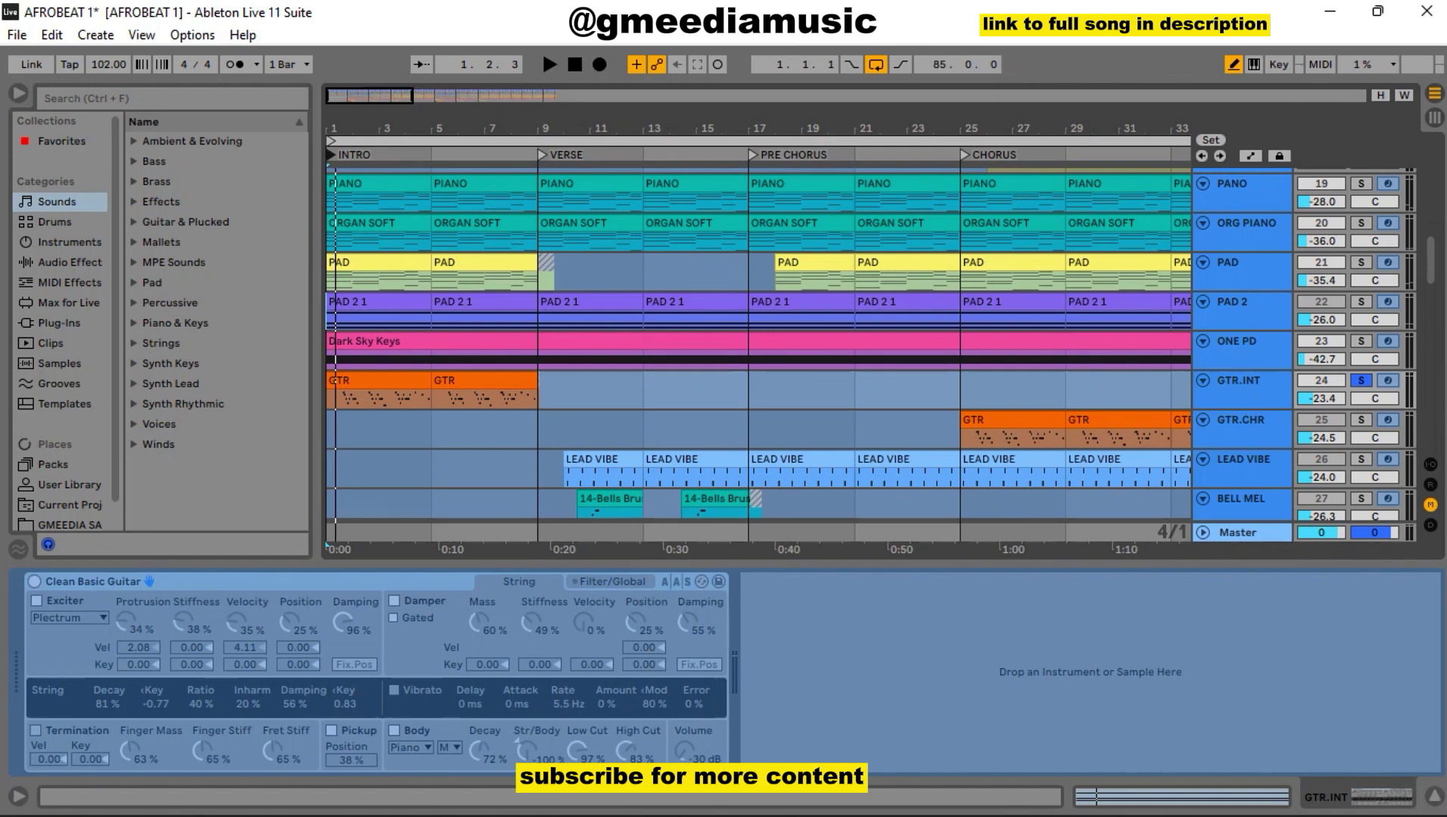
# Unsolo the GTR.INT track to play it with the active melodic tracks from the intro, then audition it soloed again
pyautogui.click(1360, 380)
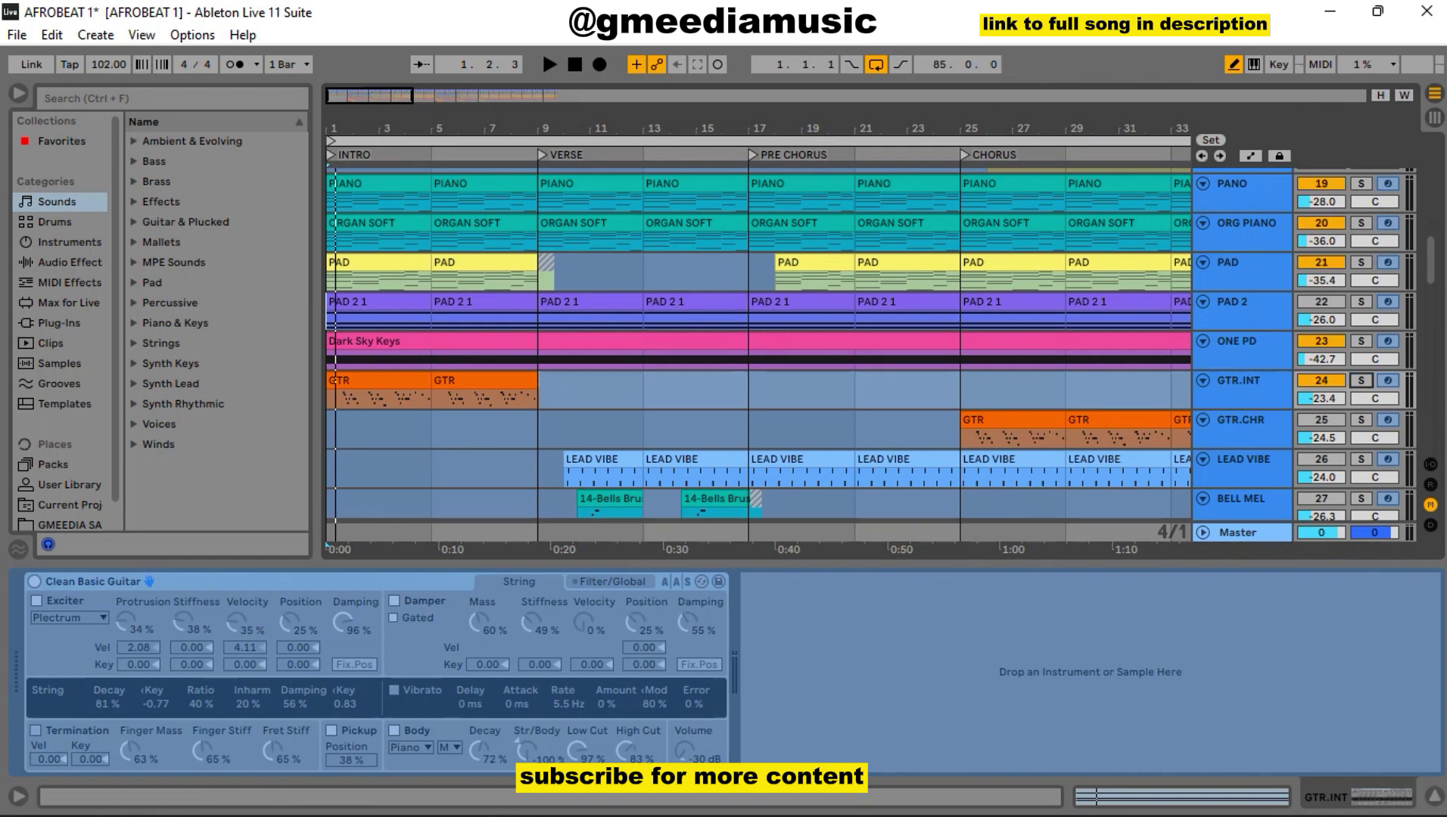
pyautogui.press('space')
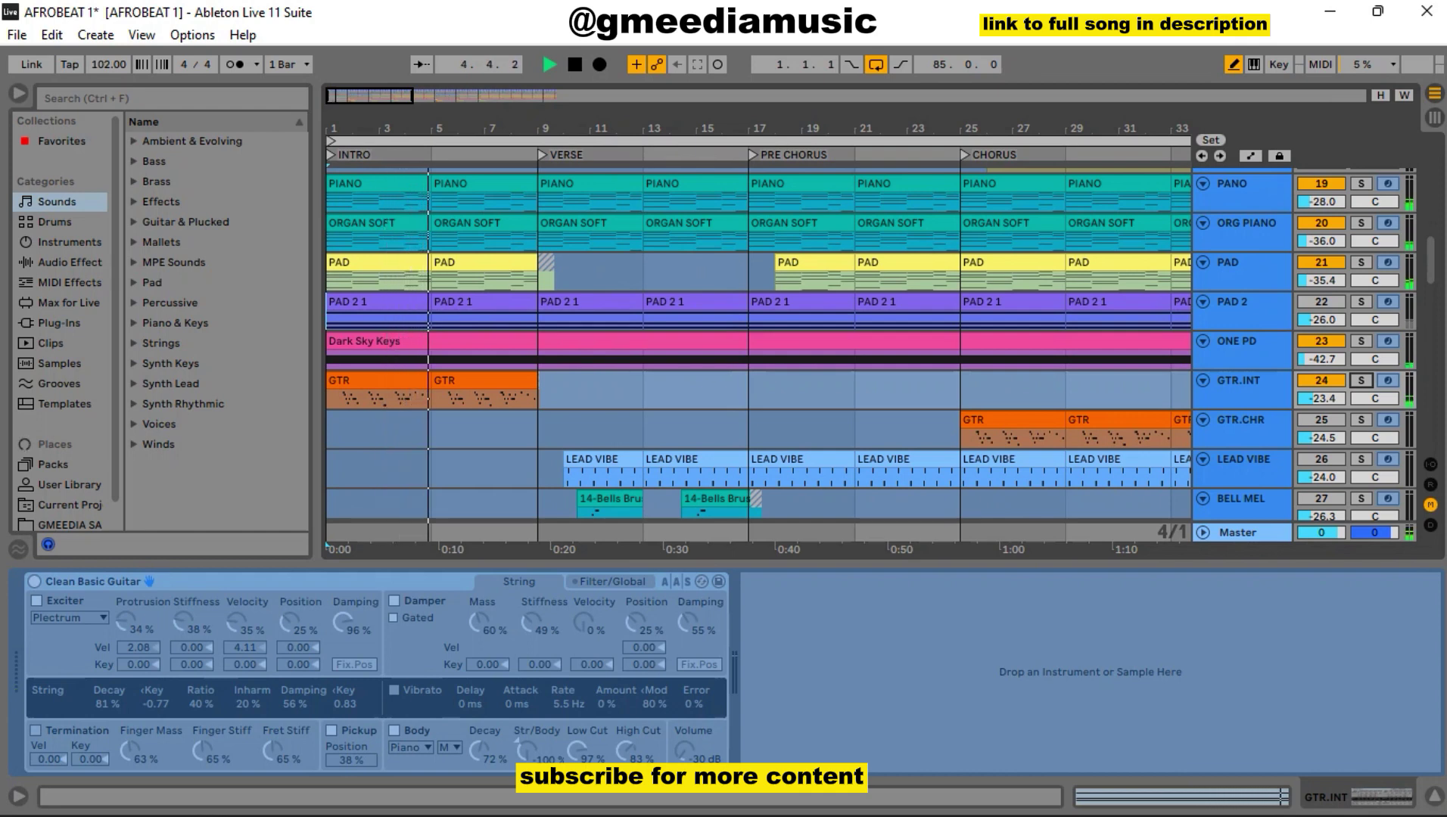
pyautogui.press('space')
pyautogui.click(1361, 380)
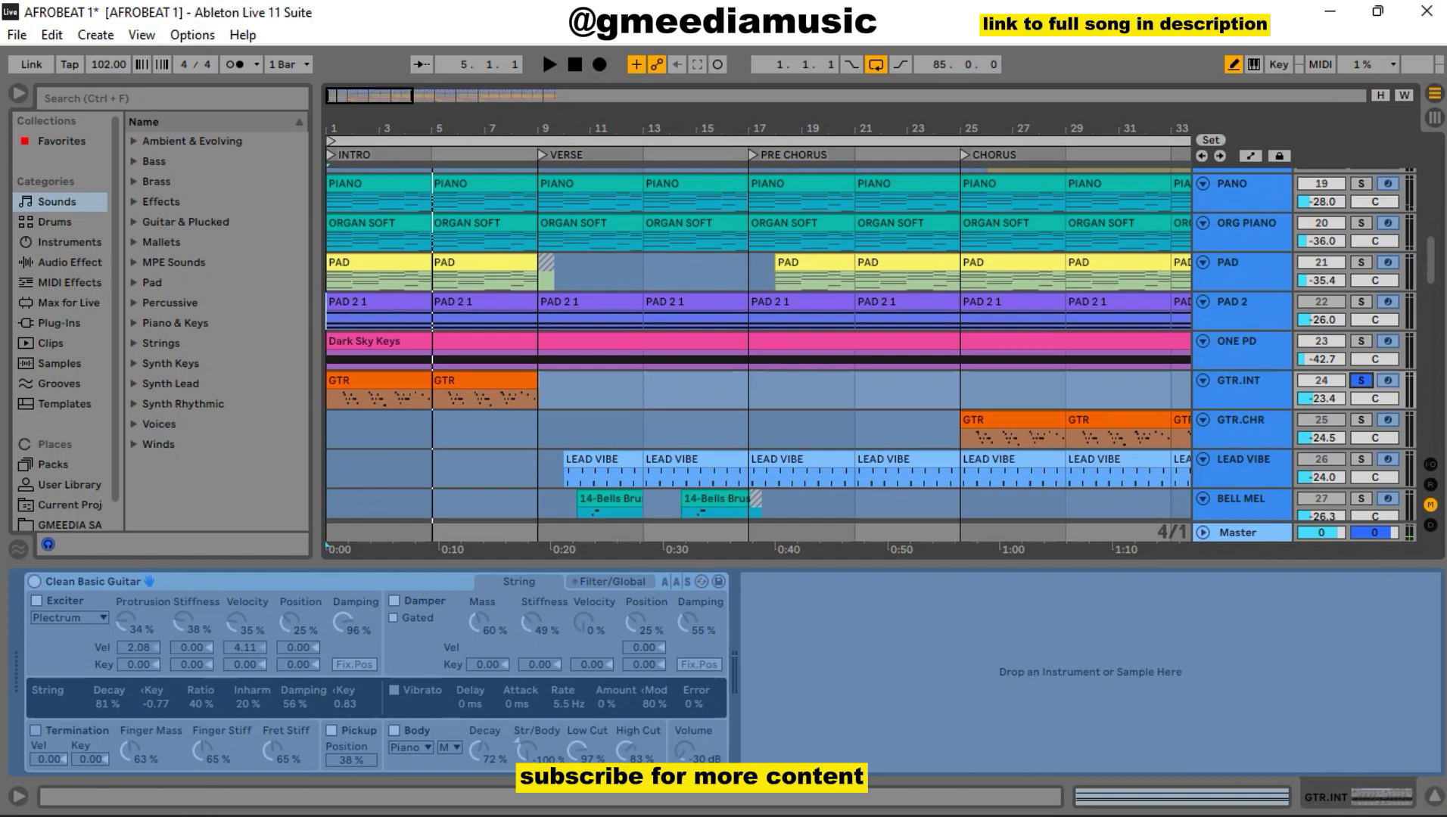
pyautogui.press('space')
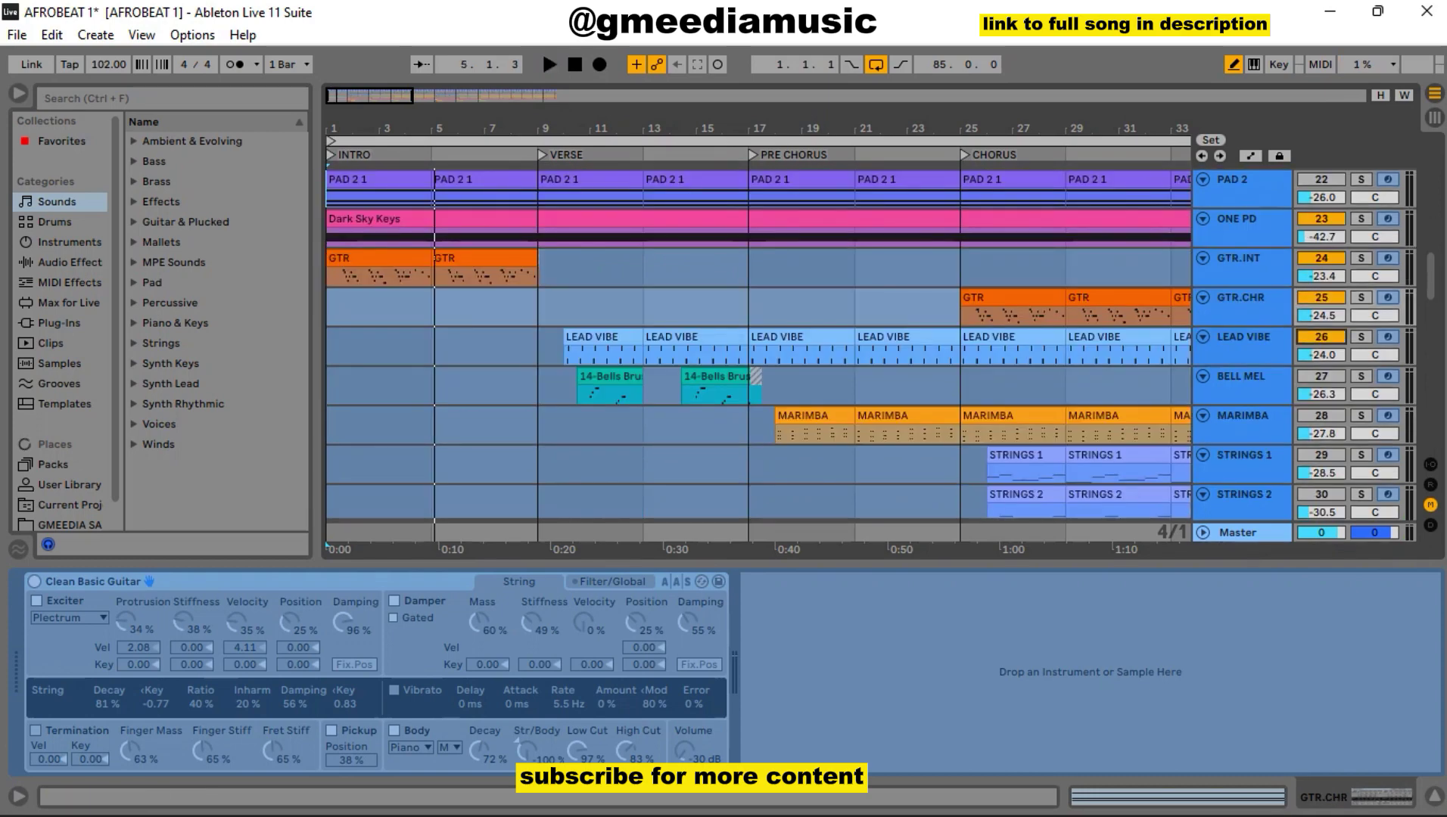
# Activate the GTR.CHR and LEAD VIBE tracks and play the verse with the active melodic tracks
pyautogui.scroll(2, 871, 345)
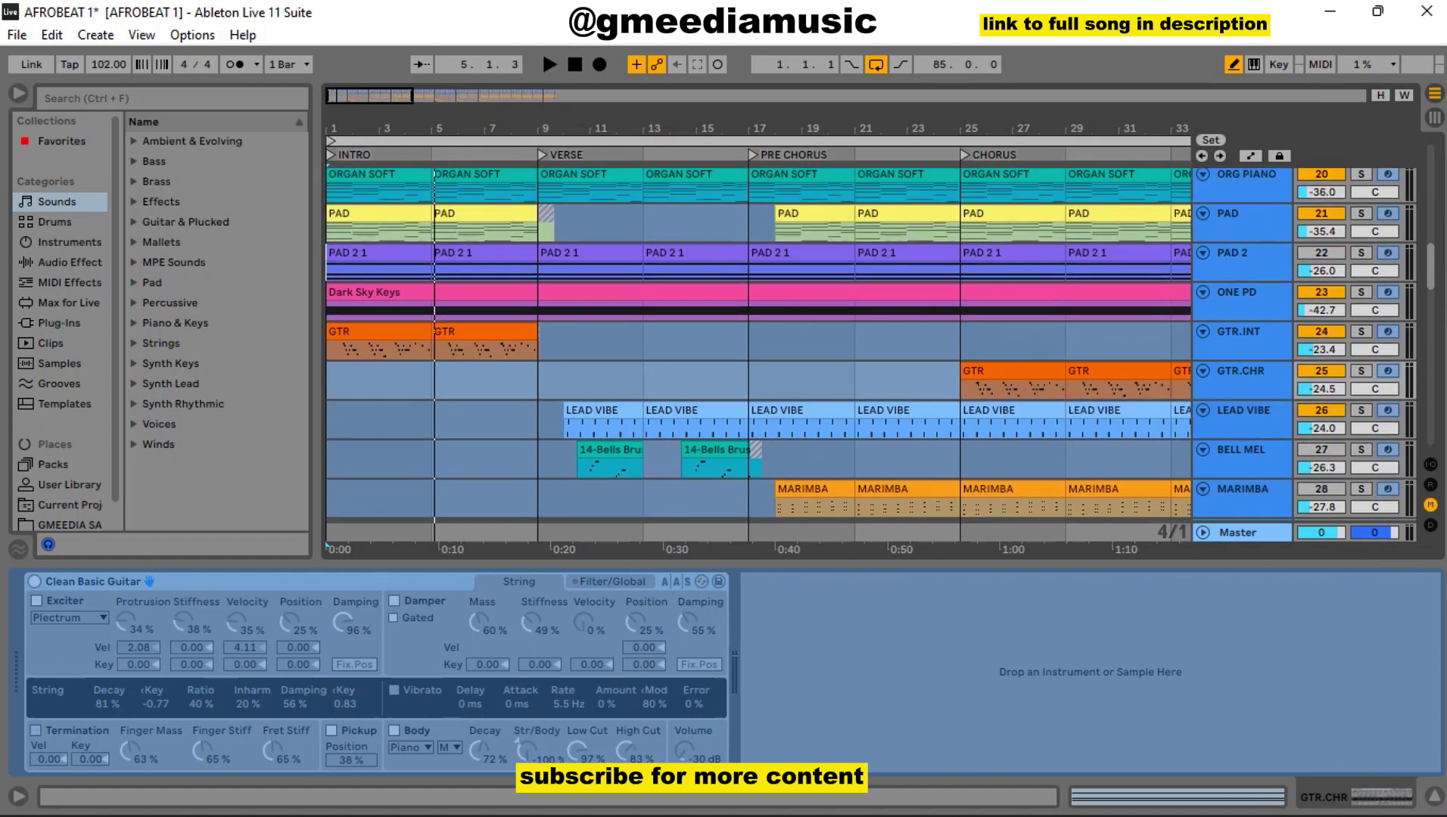
pyautogui.scroll(-1, 870, 344)
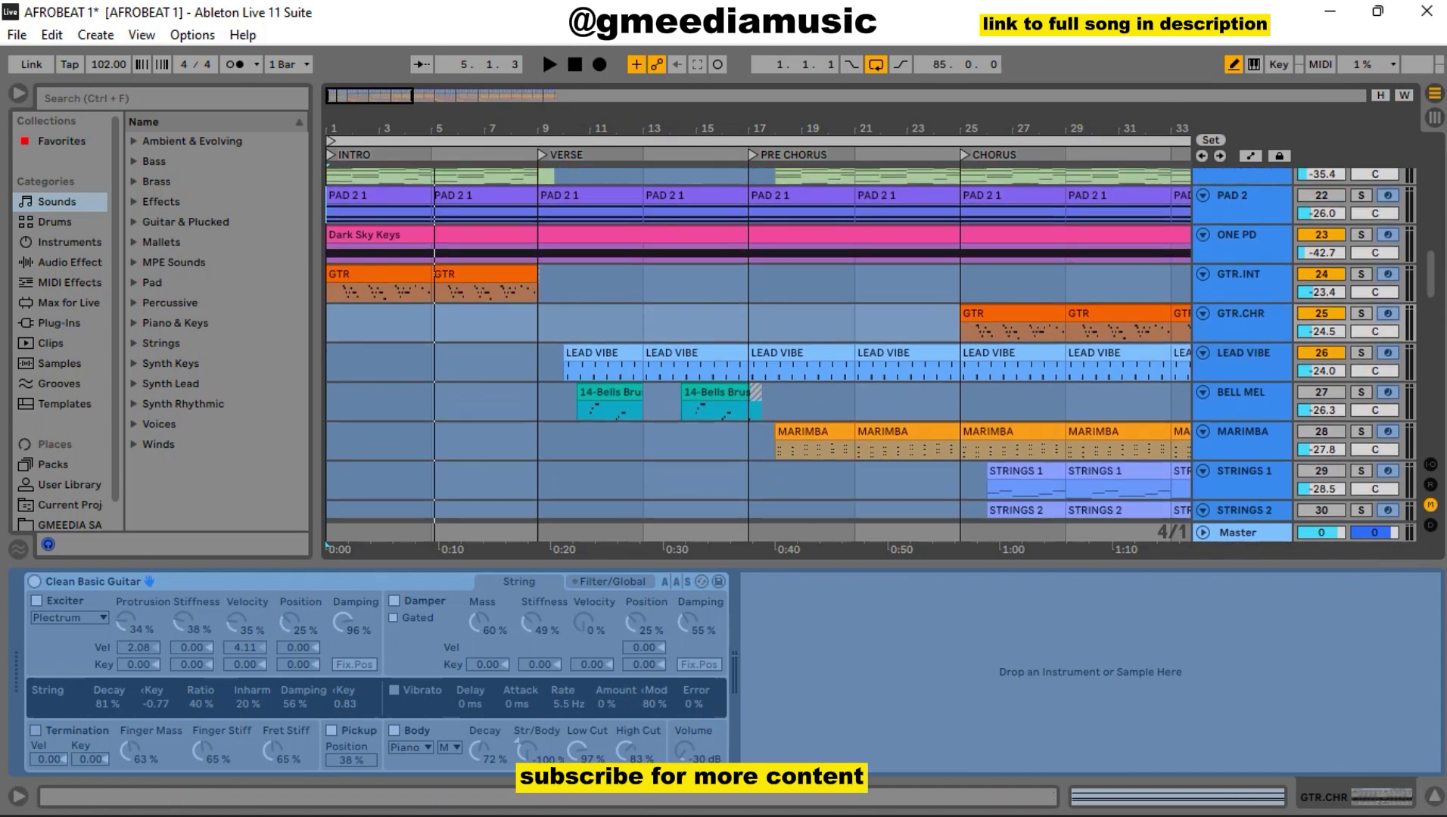
pyautogui.press('space')
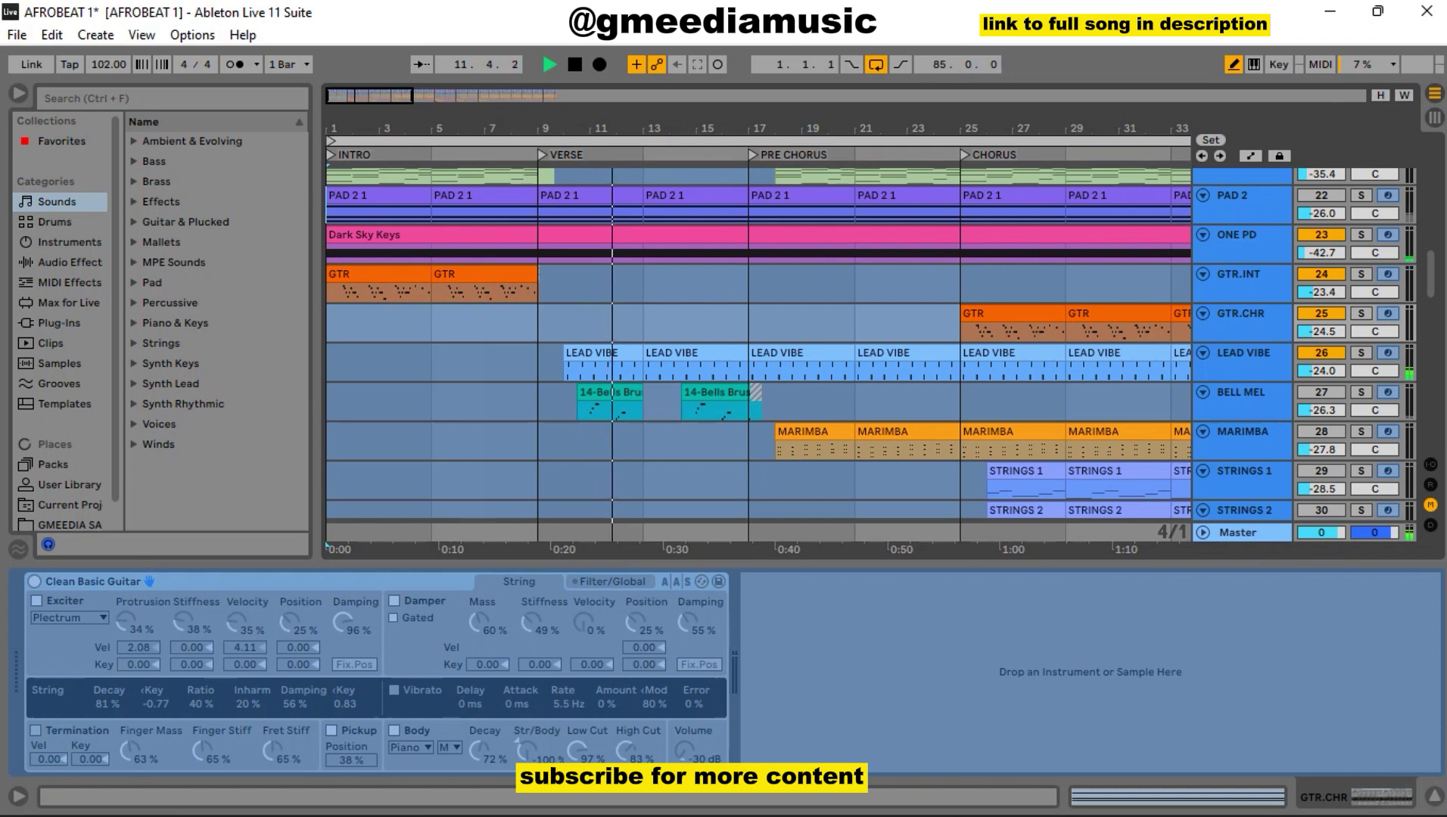
# Audition the LEAD VIBE track soloed, unsolo it, stop playback and show its Sine Noise Attack Lead instrument
pyautogui.click(1360, 352)
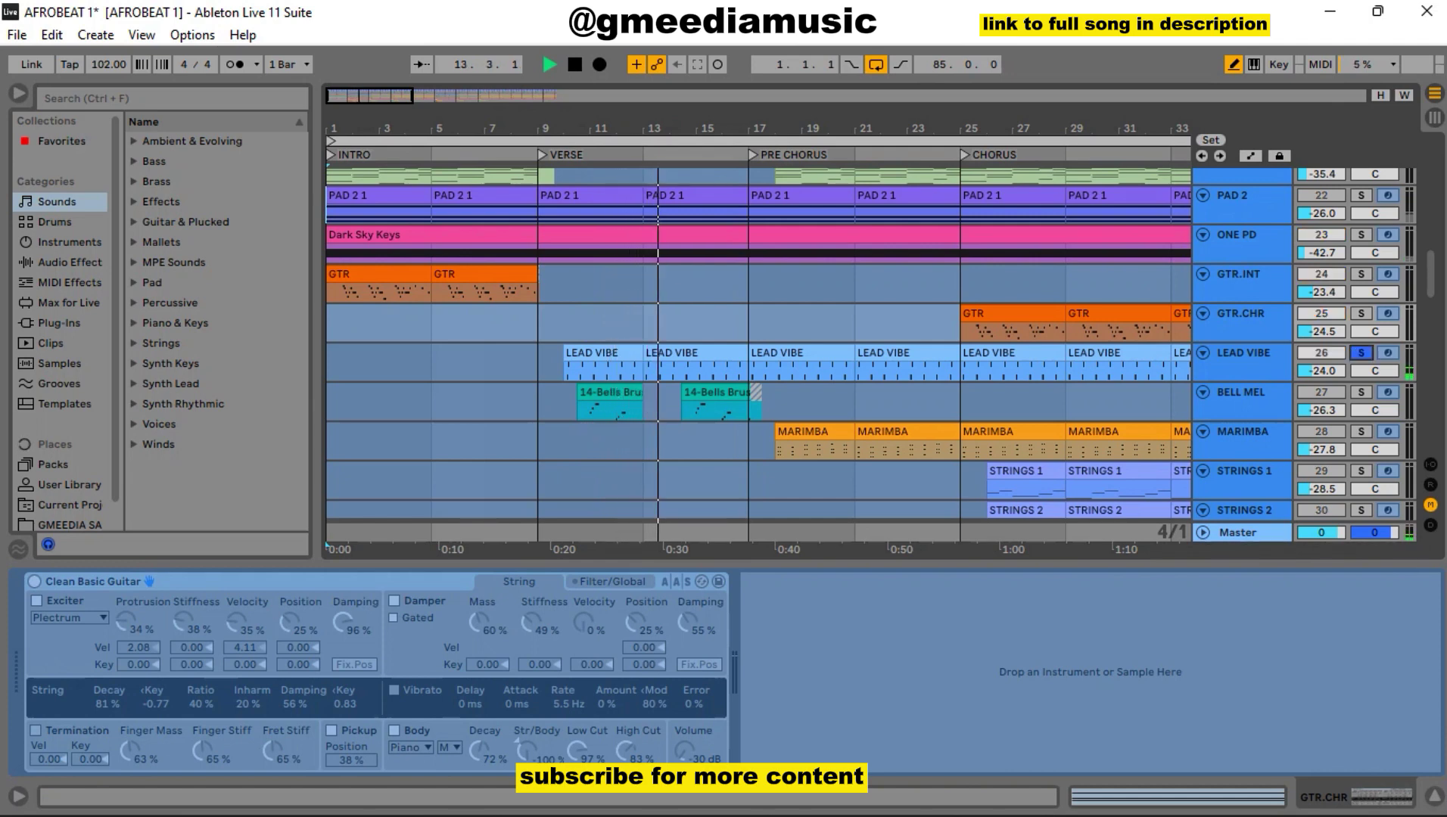
pyautogui.click(1360, 353)
pyautogui.press('space')
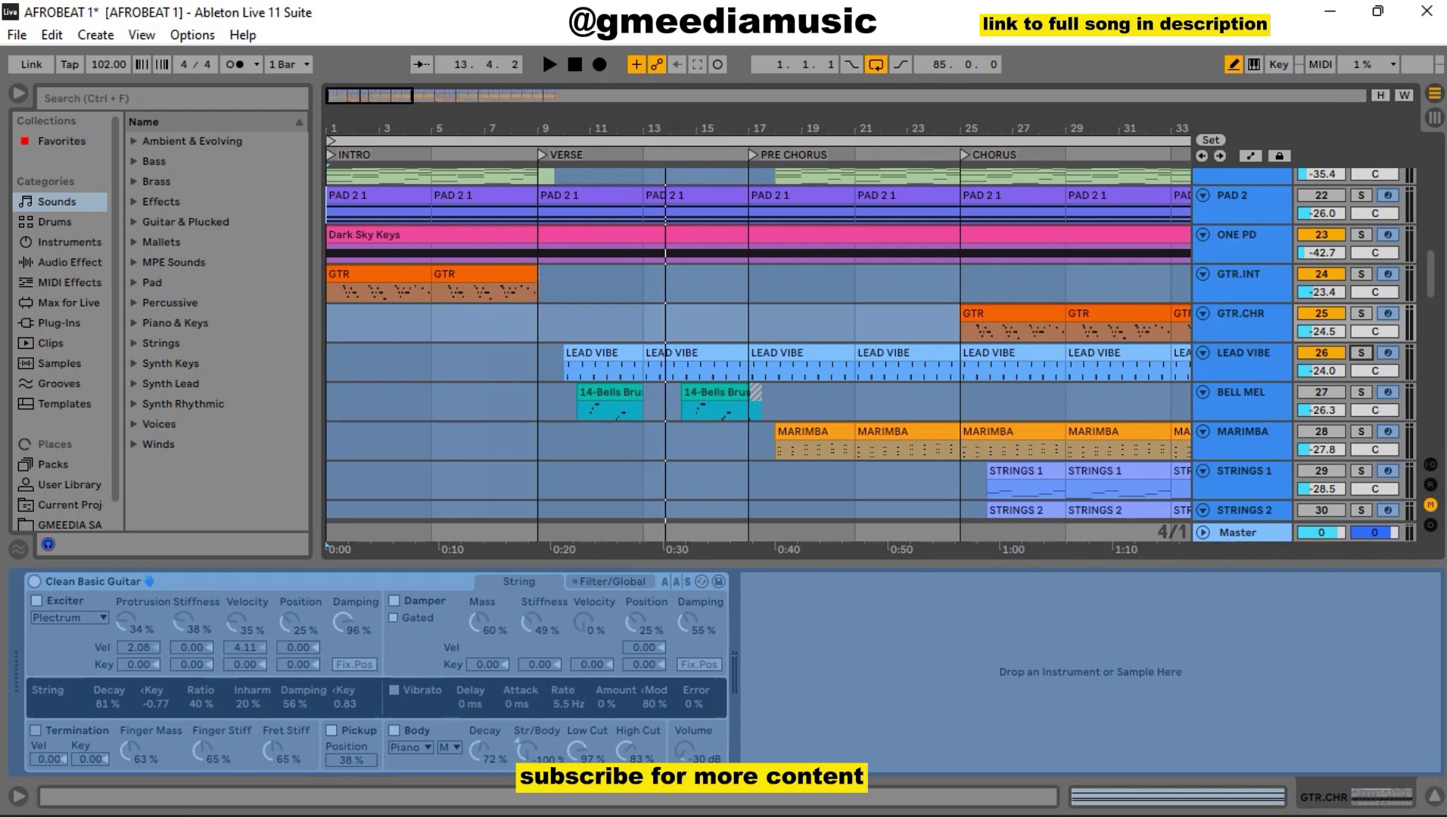
pyautogui.click(1242, 352)
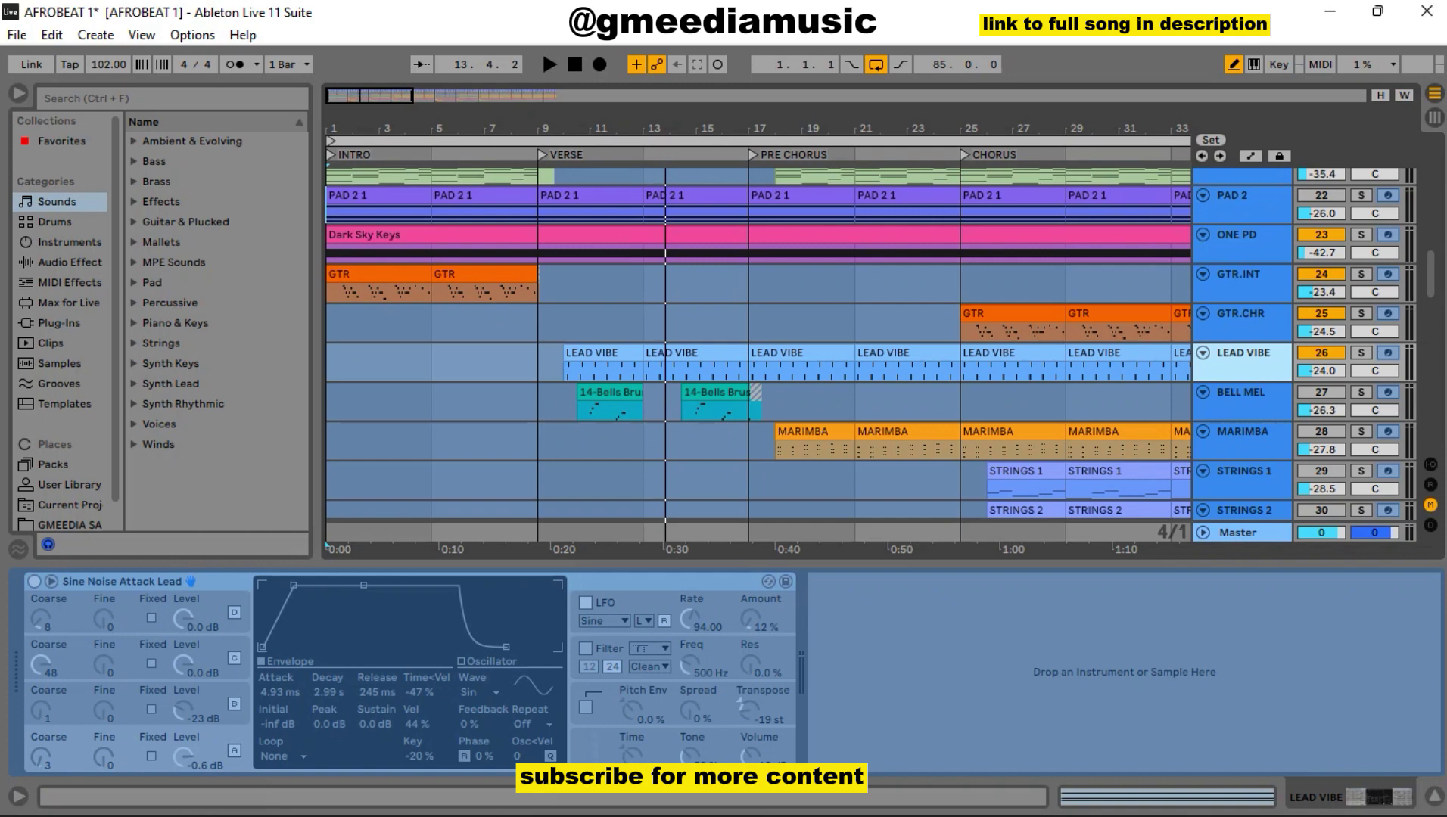
# Activate the BELL MEL track, show its Bells Brushed Hits instrument and play it with the active tracks from the VERSE marker
pyautogui.click(1320, 392)
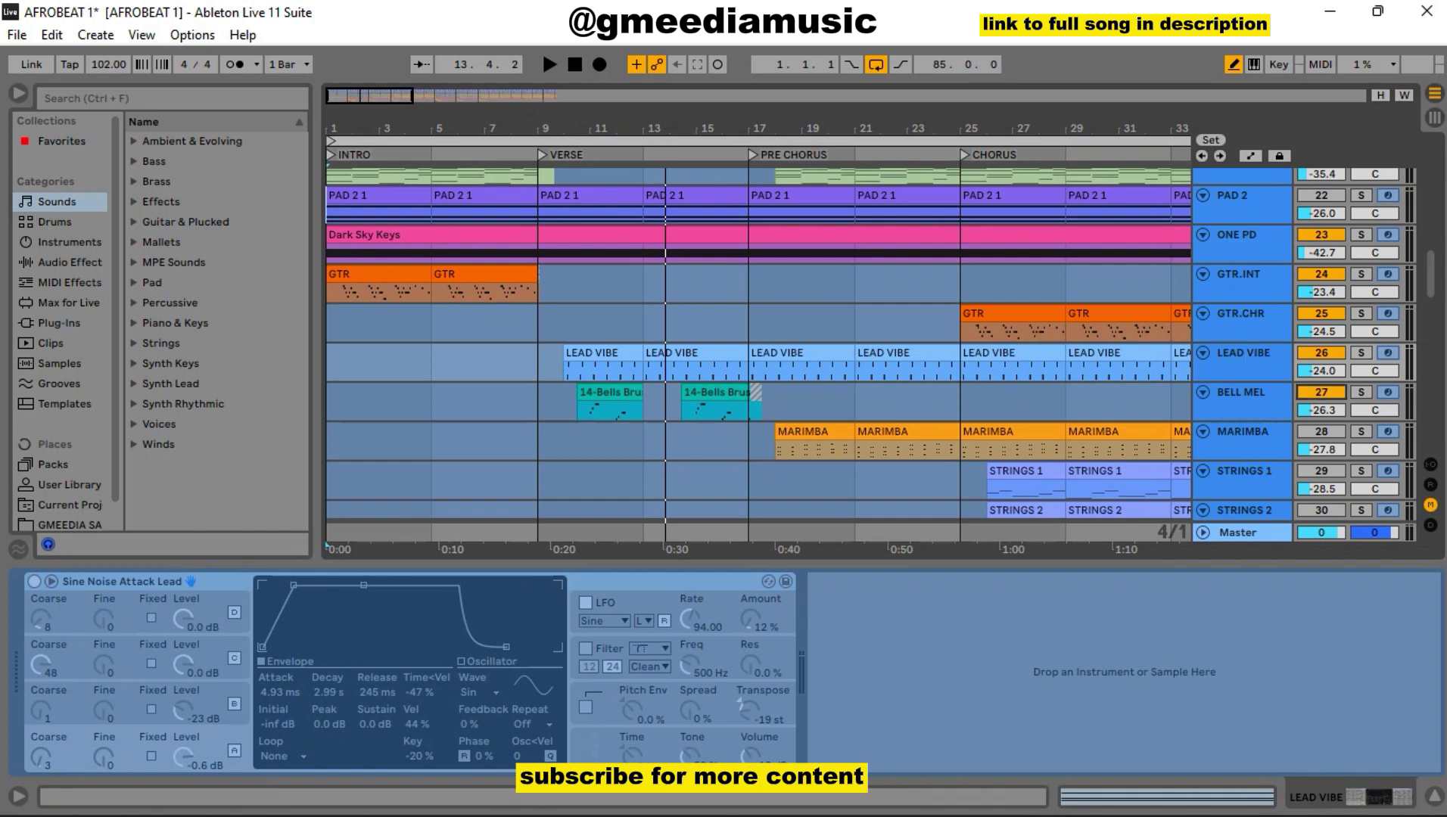
pyautogui.click(1240, 392)
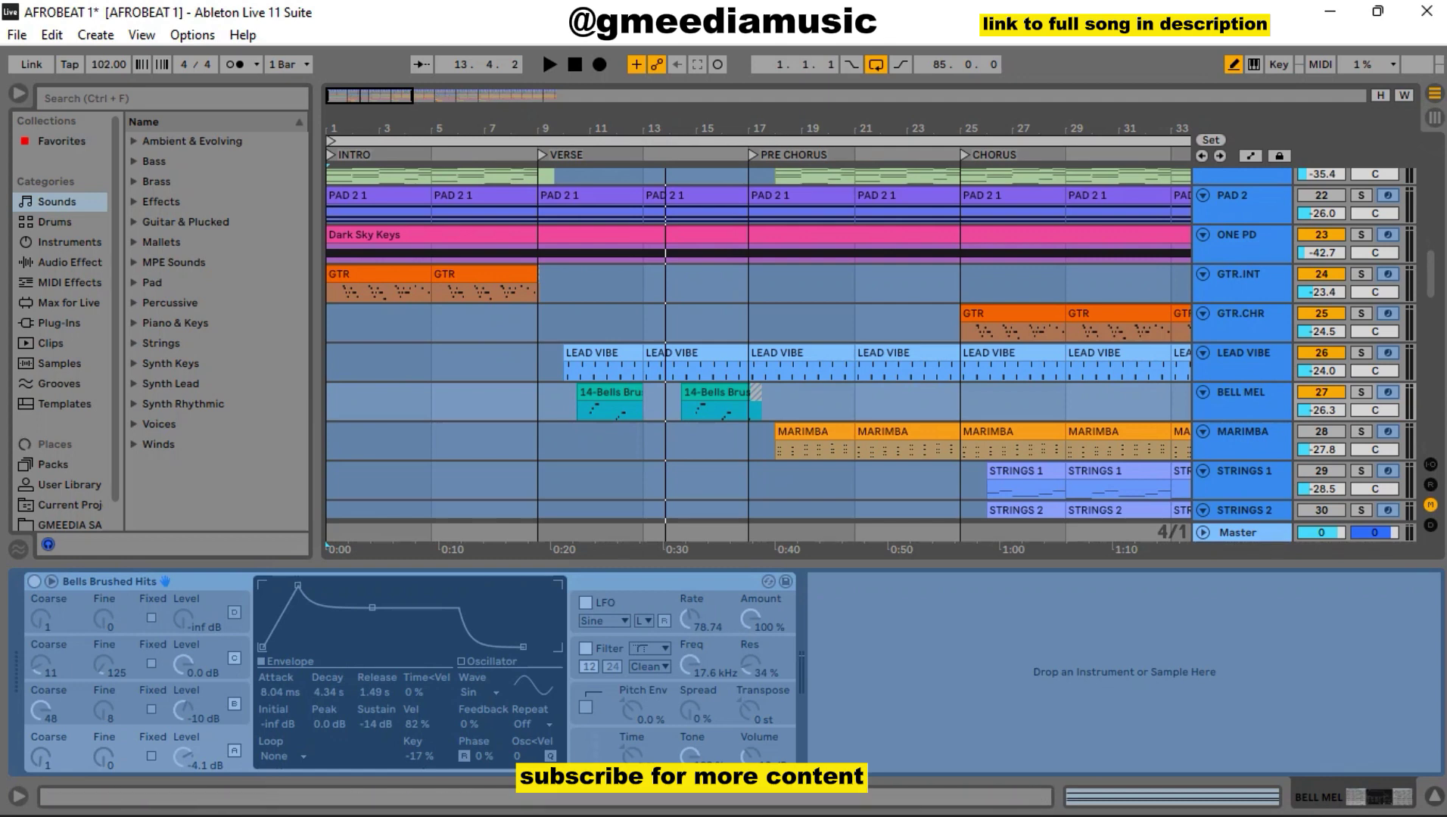
pyautogui.click(542, 155)
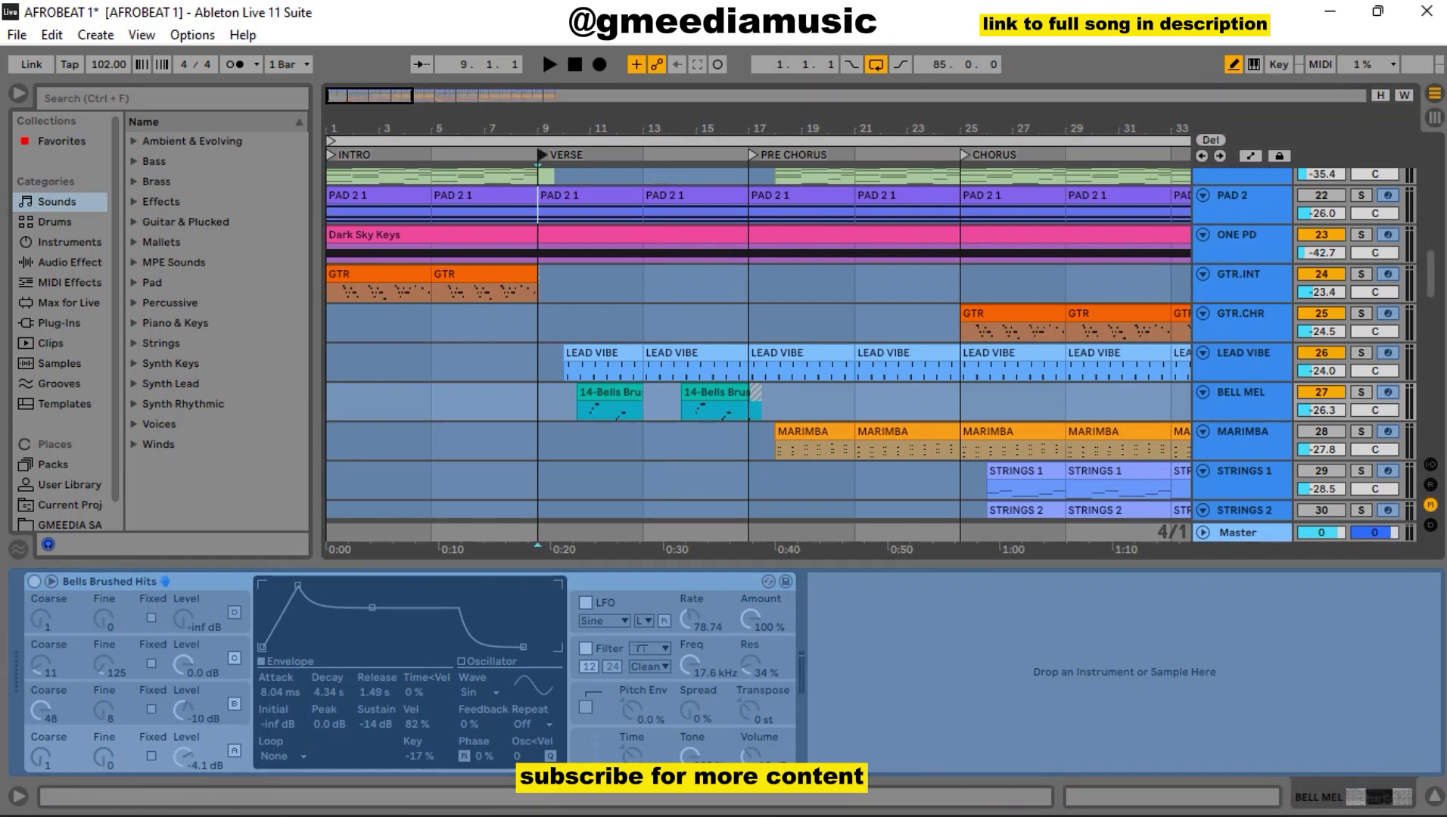
pyautogui.press('space')
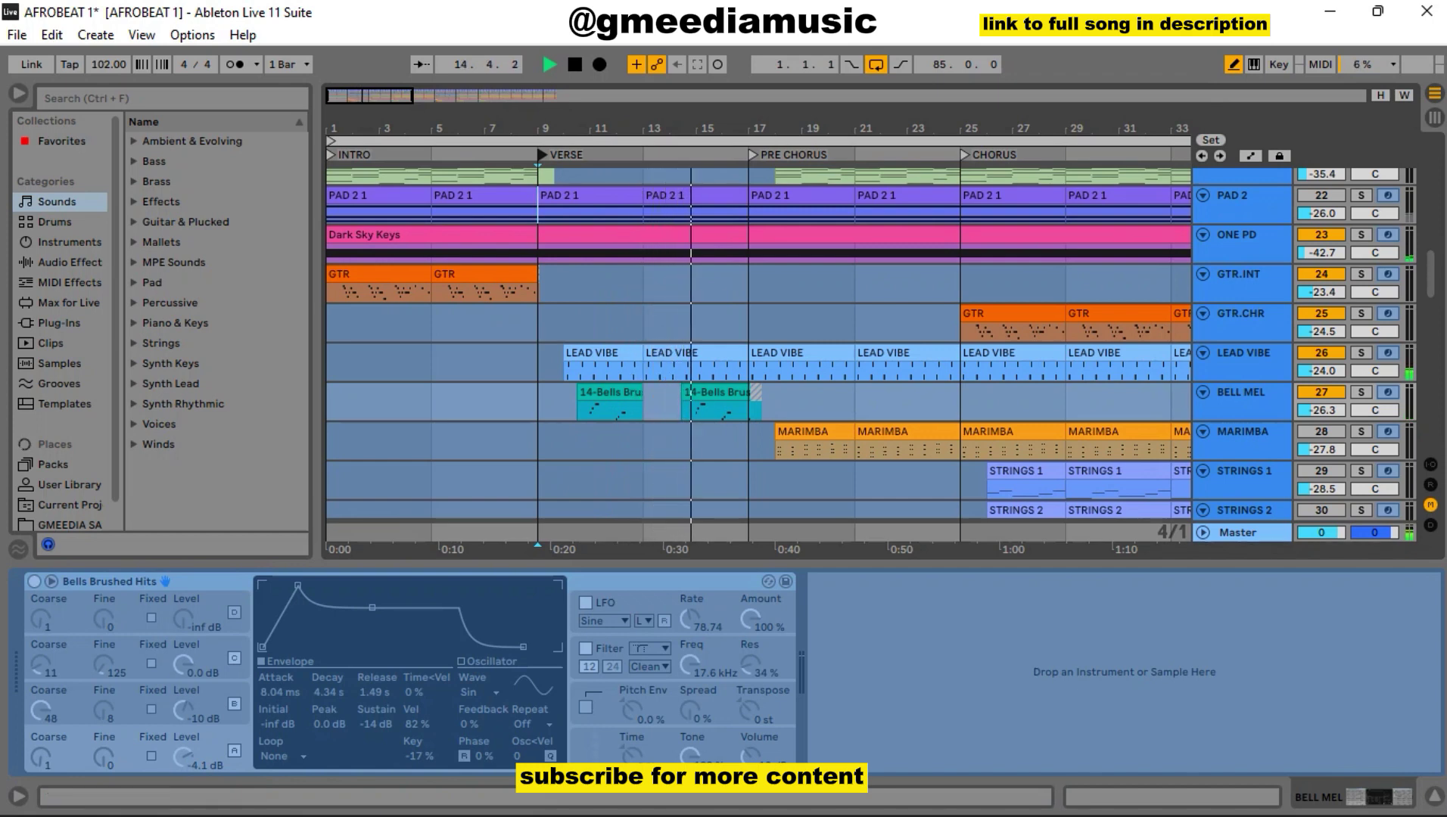
pyautogui.press('space')
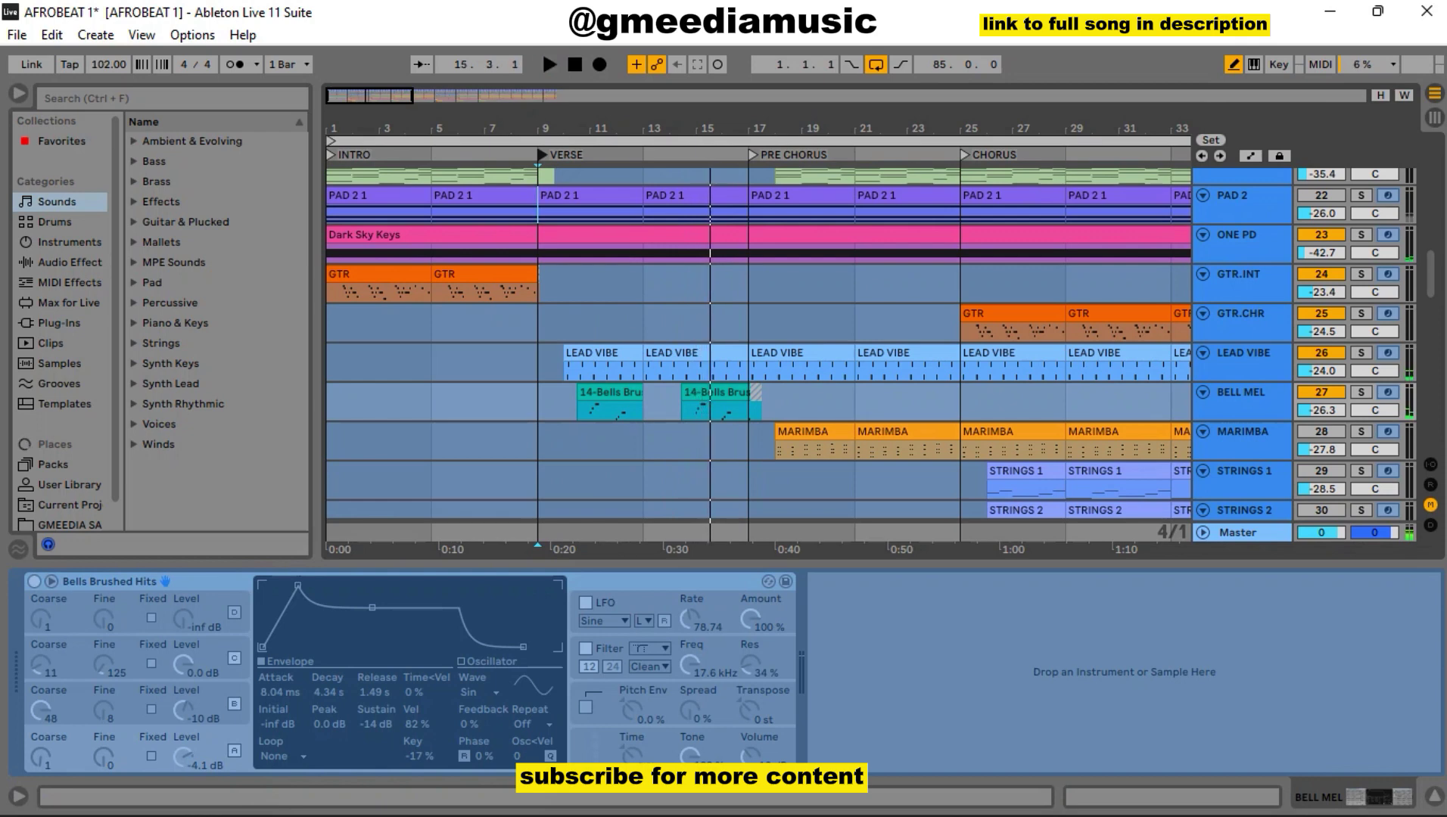
# Activate the MARIMBA track, play it from the PRE CHORUS marker with the mix and soloed, show its instrument, and unsolo it
pyautogui.scroll(-5, 1323, 270)
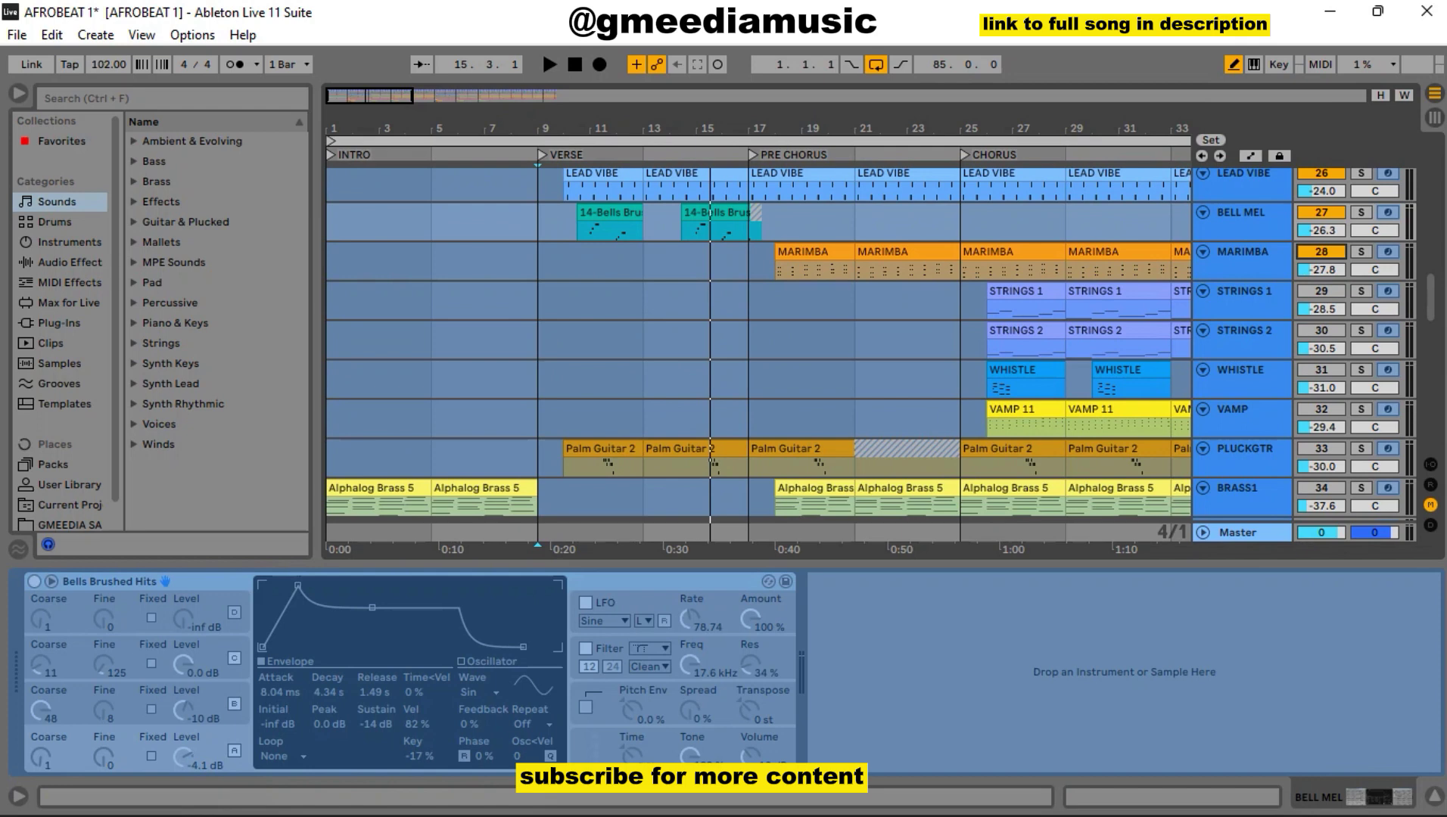
pyautogui.click(752, 154)
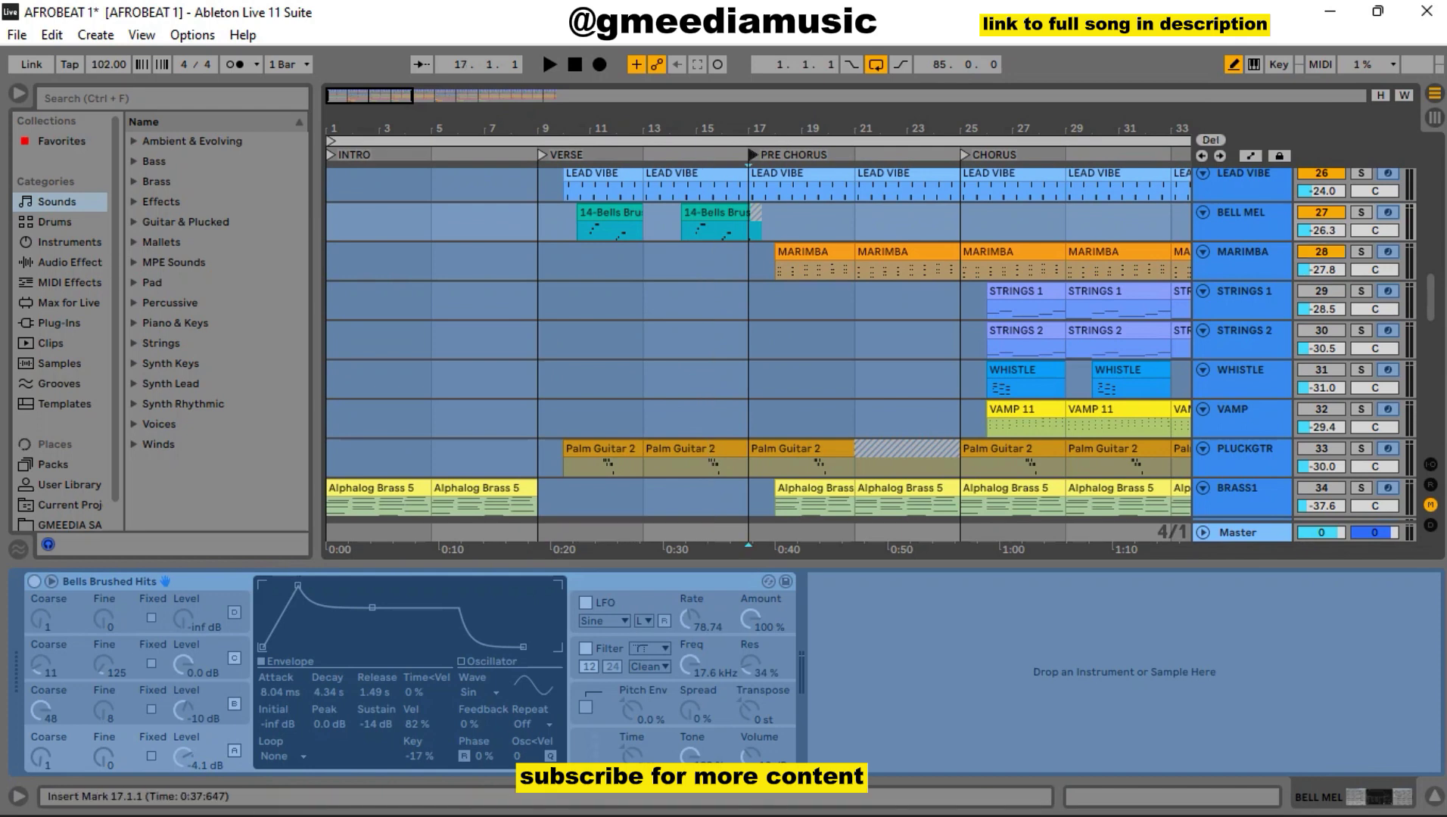
pyautogui.press('space')
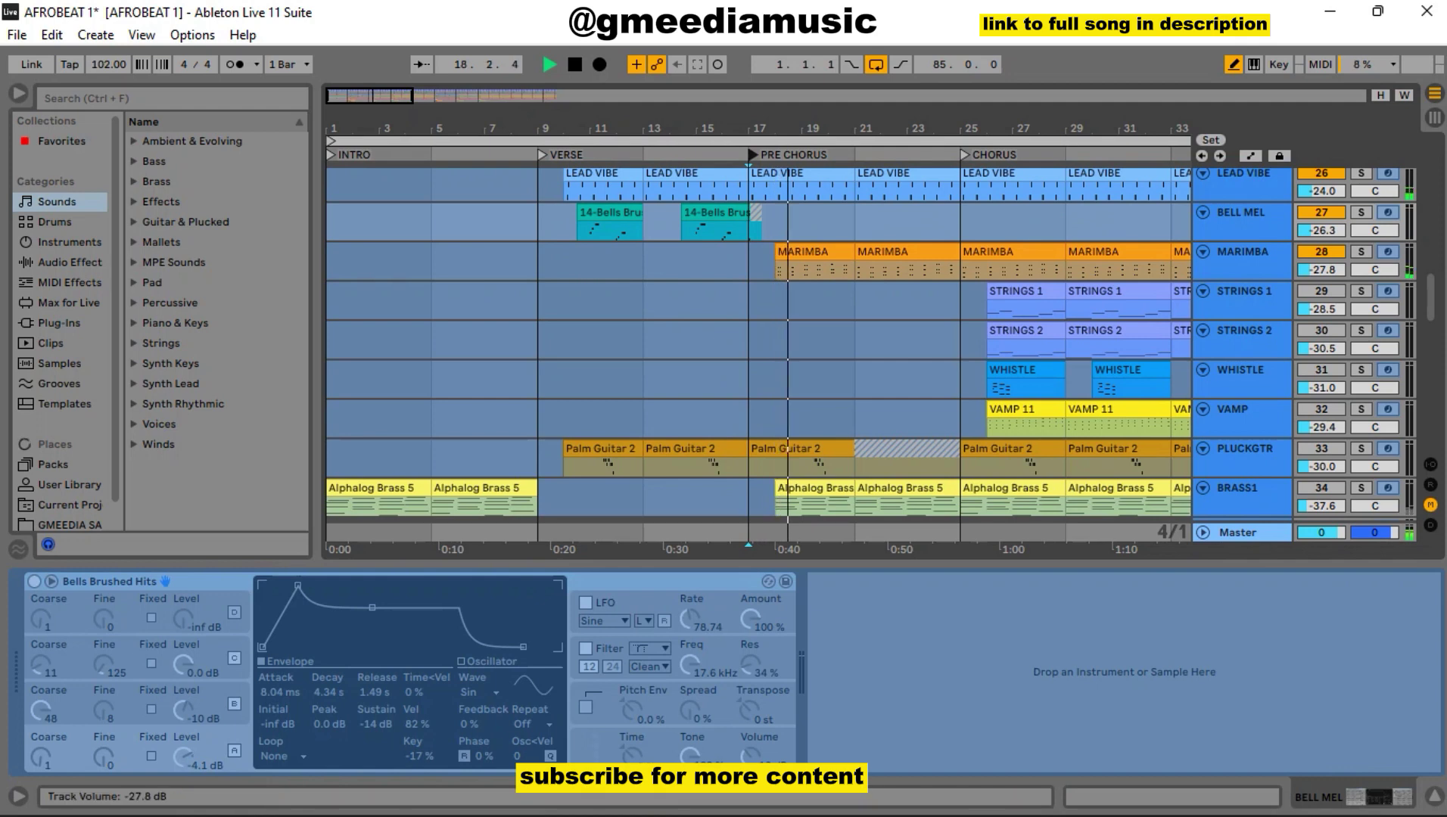
pyautogui.click(1360, 252)
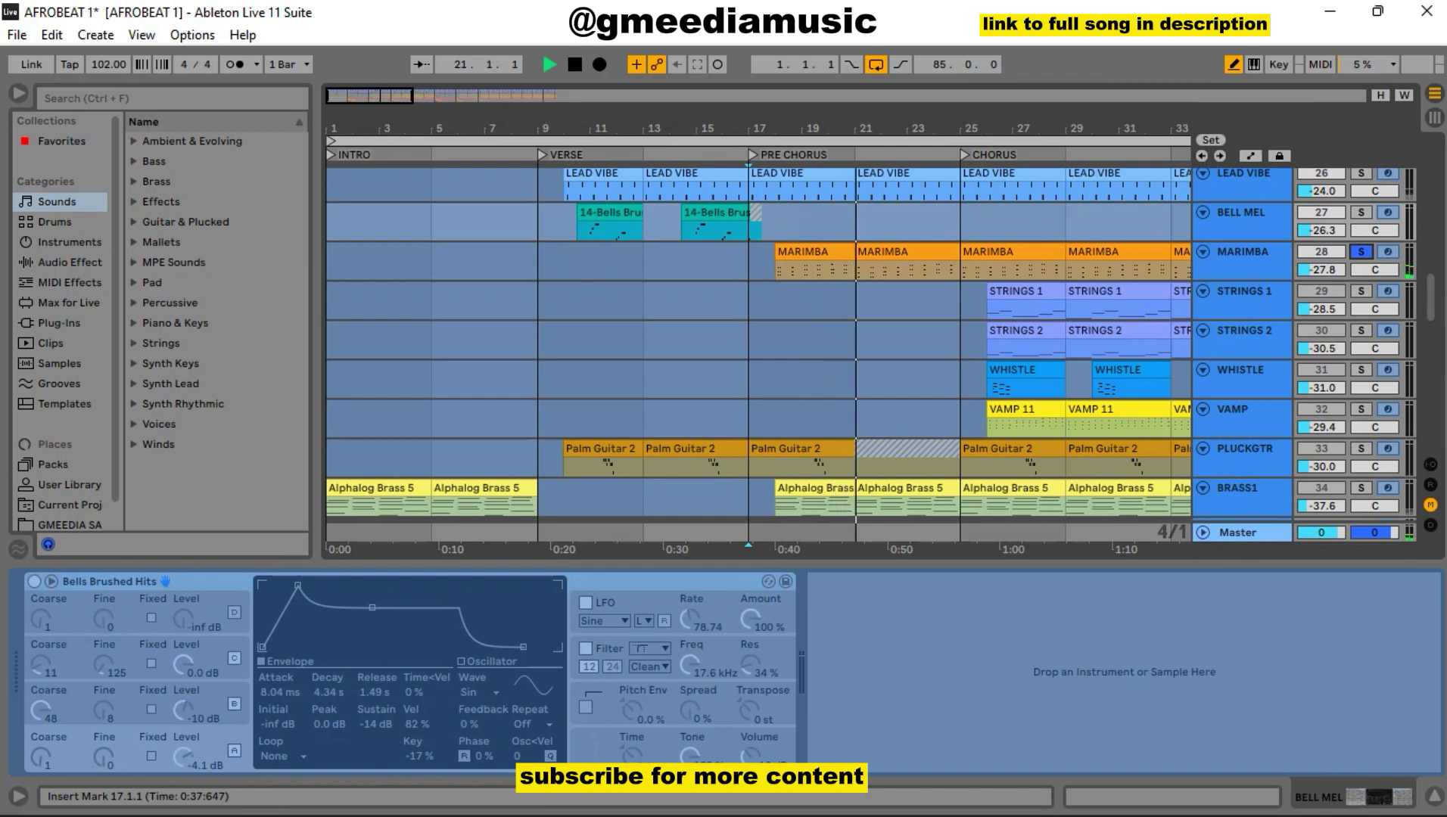
pyautogui.press('space')
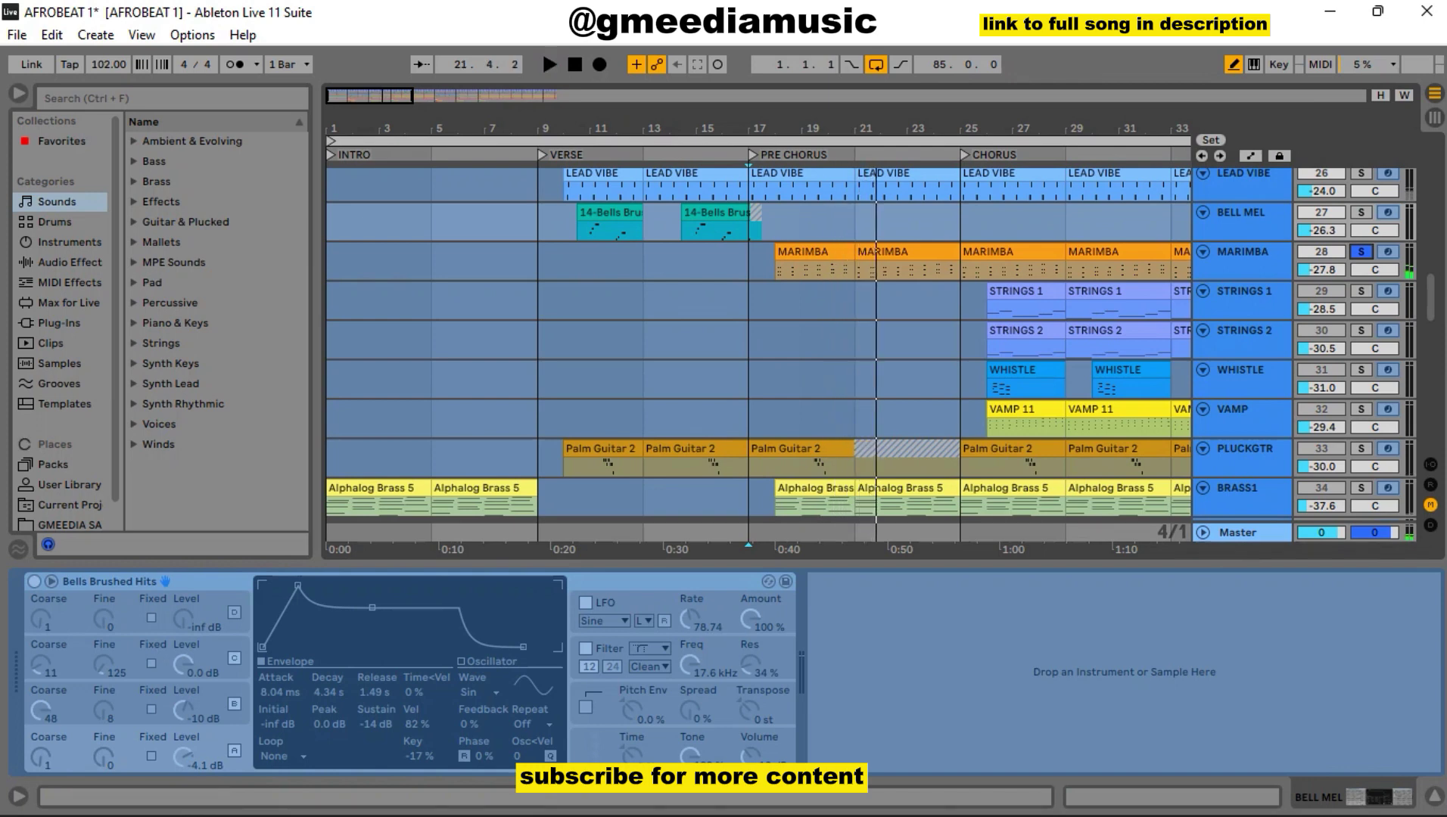
pyautogui.click(1242, 252)
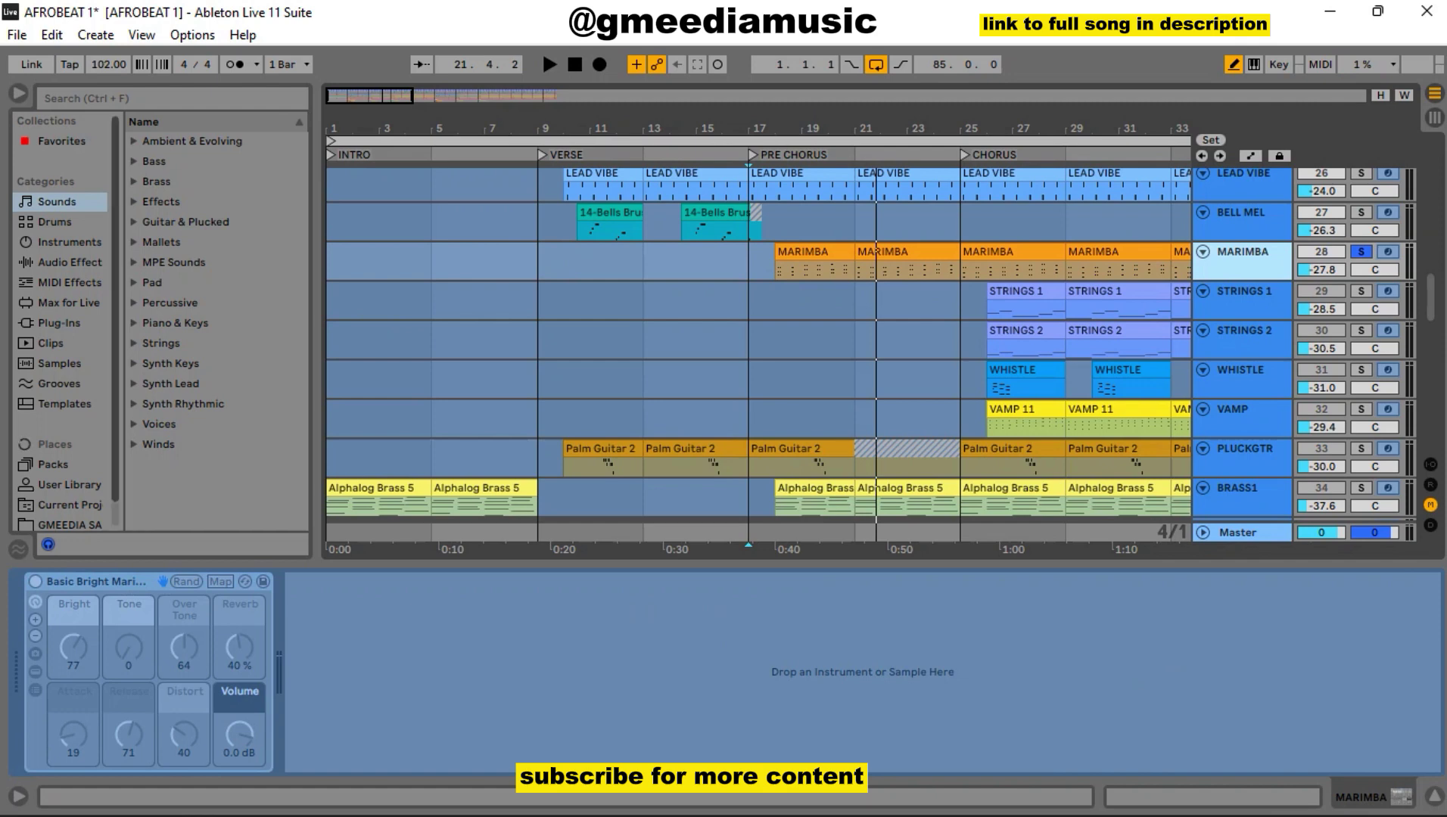
pyautogui.click(1360, 252)
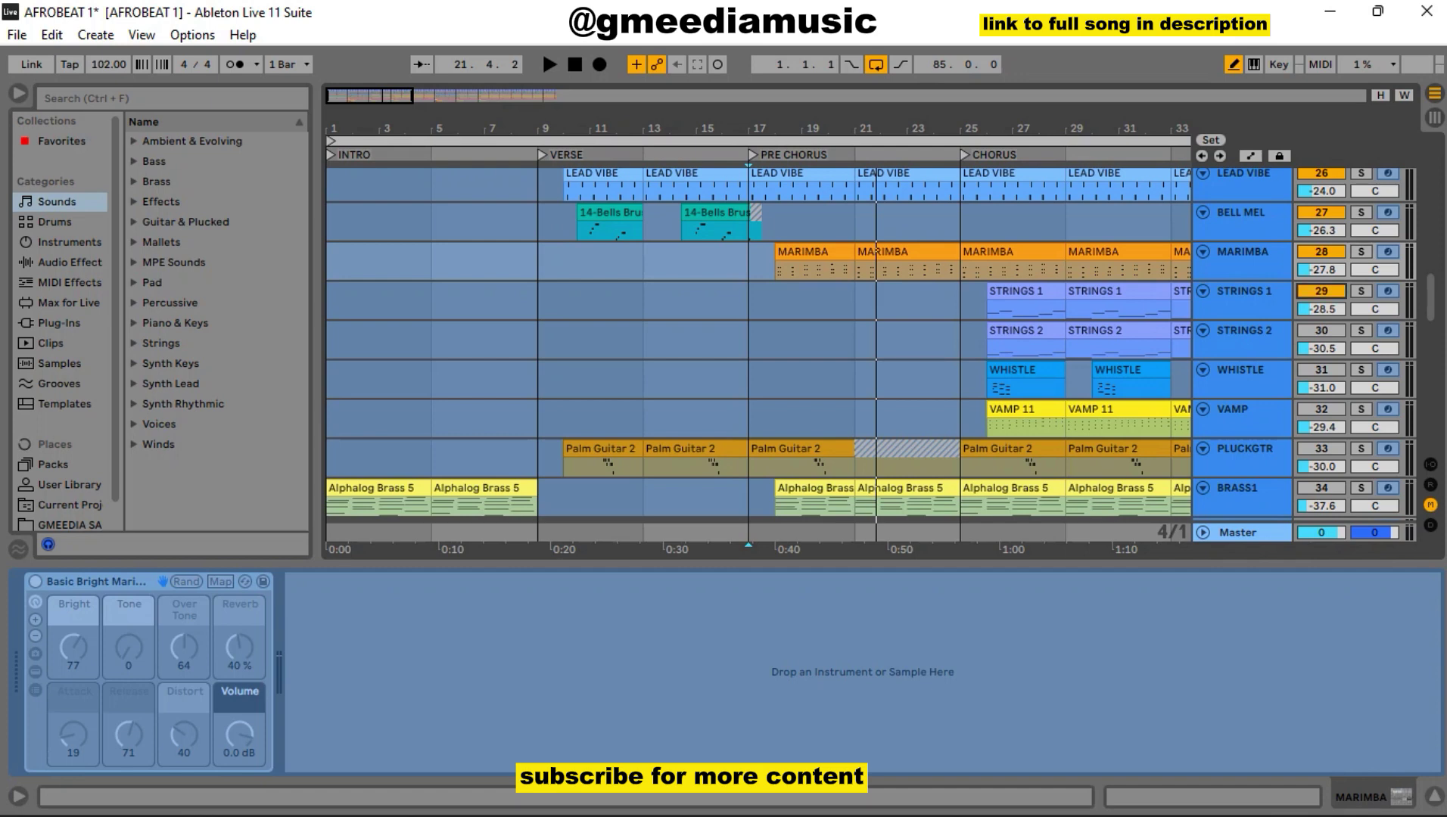
# Activate the STRINGS 1 track, show its instrument and play it with the active tracks from the CHORUS marker
pyautogui.click(965, 155)
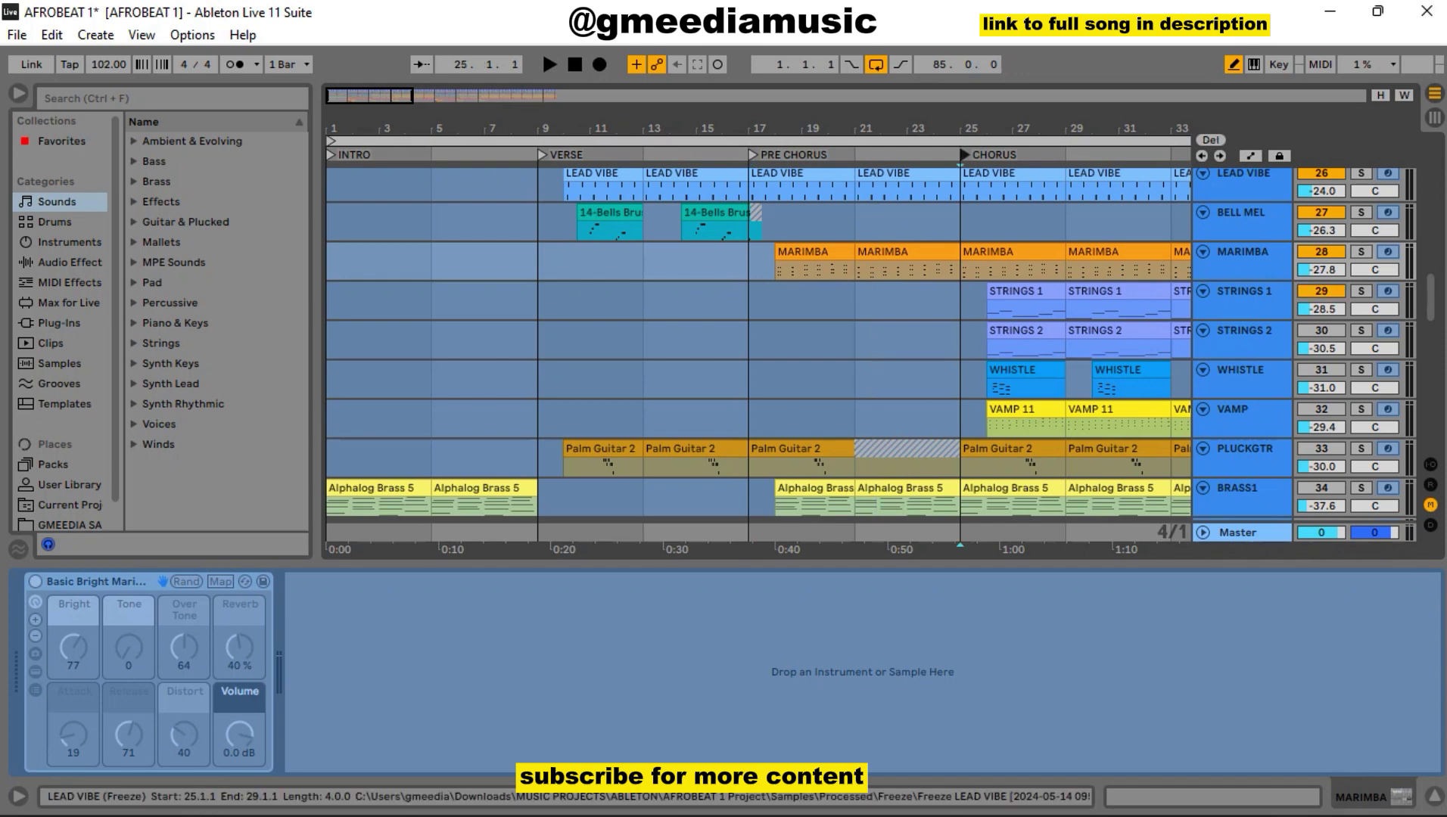
pyautogui.click(1243, 291)
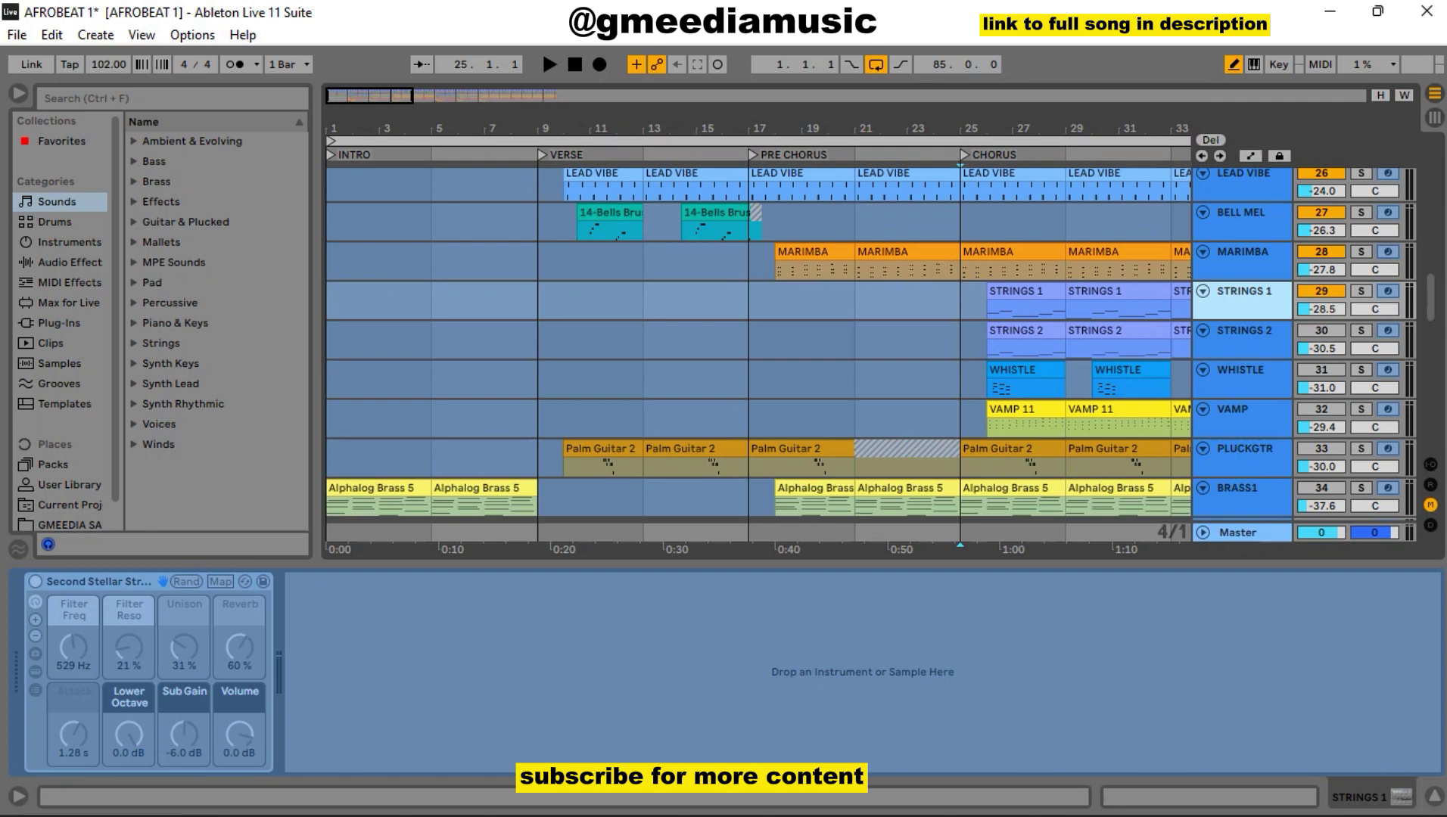
pyautogui.press('space')
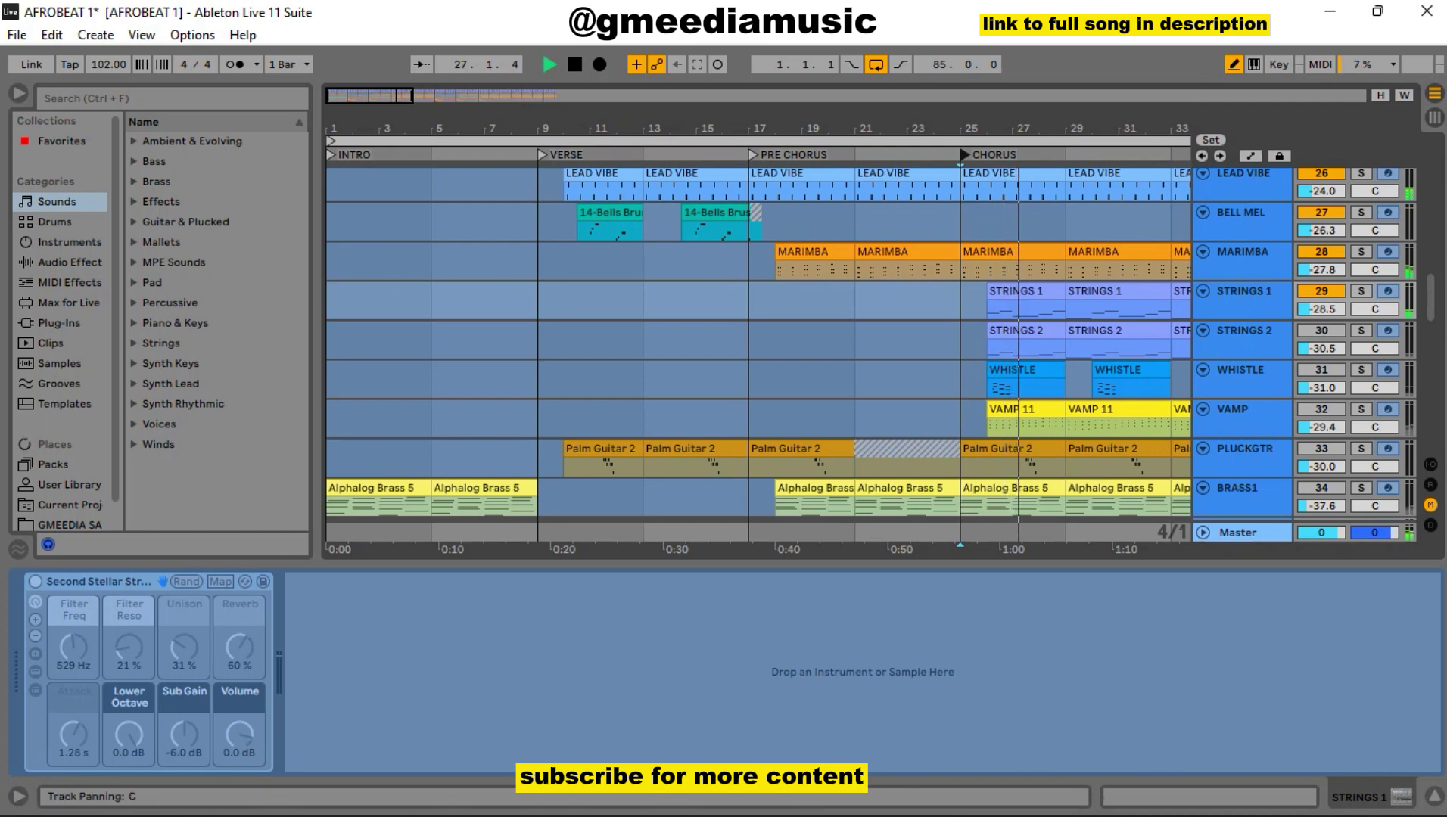
# Audition STRINGS 1 soloed, set its volume to -24.6 dB, stop playback and unsolo the track
pyautogui.click(1360, 290)
pyautogui.moveTo(1320, 309); pyautogui.dragTo(1320, 289)
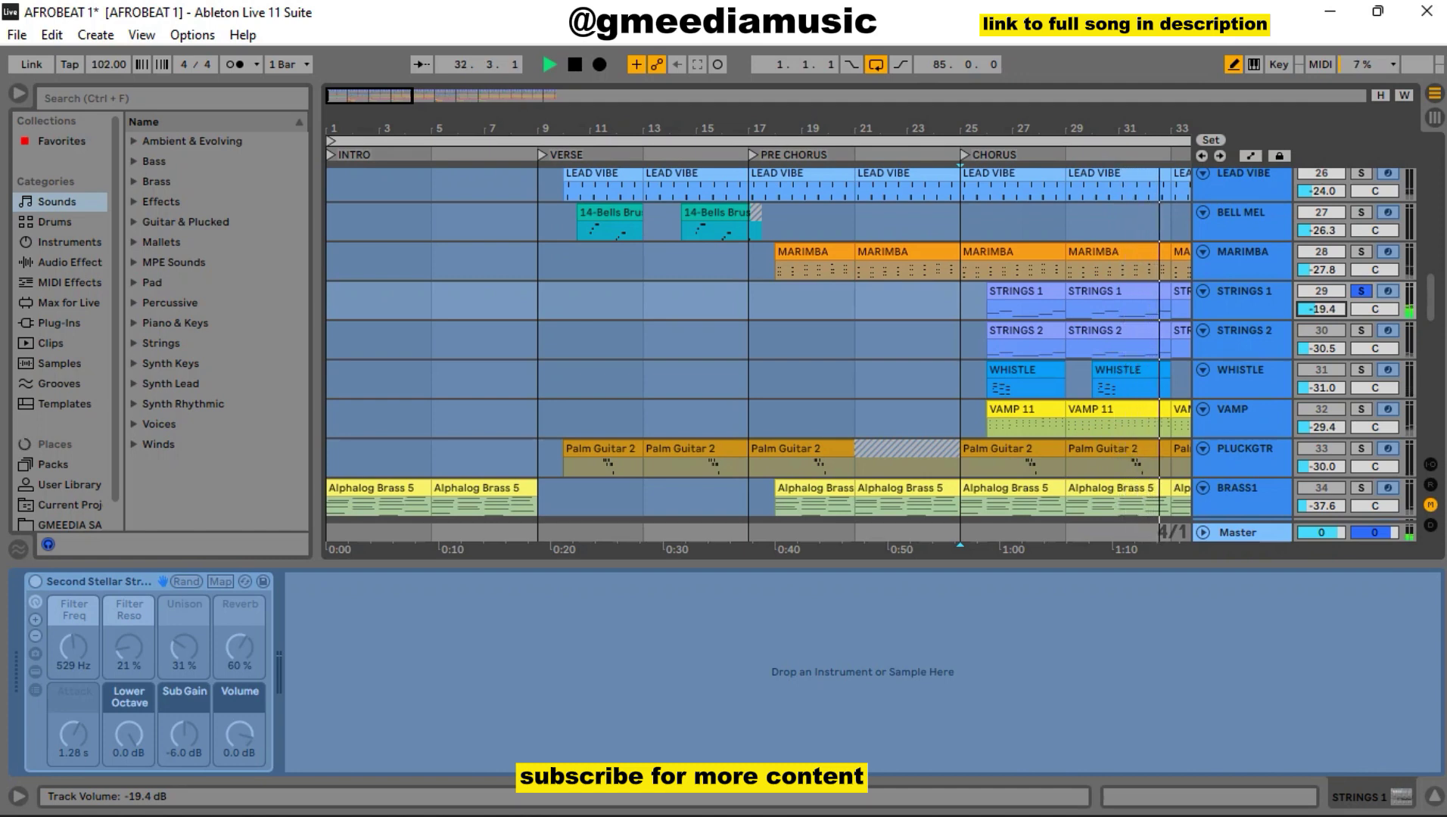
pyautogui.press('space')
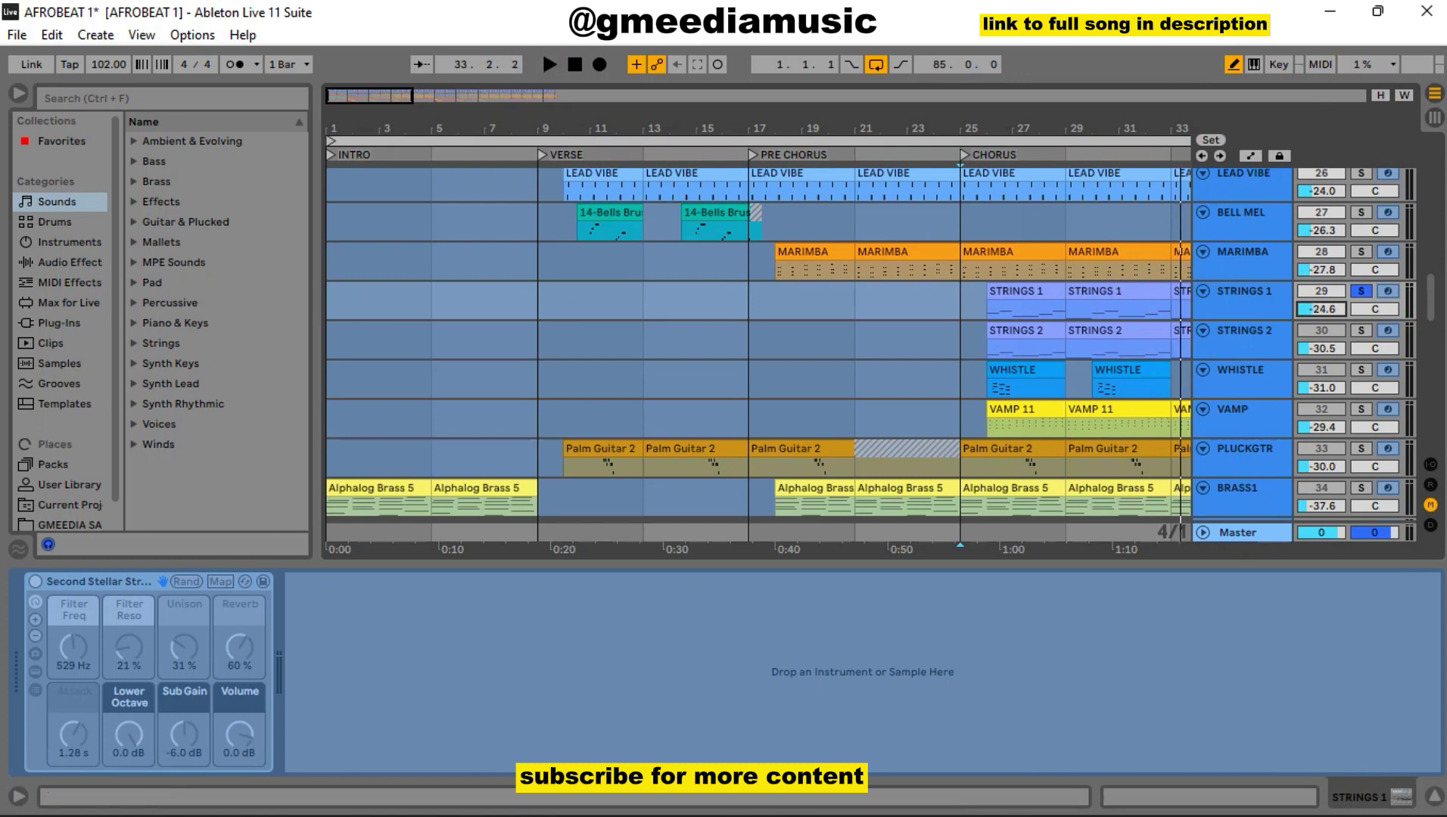
pyautogui.press('s')
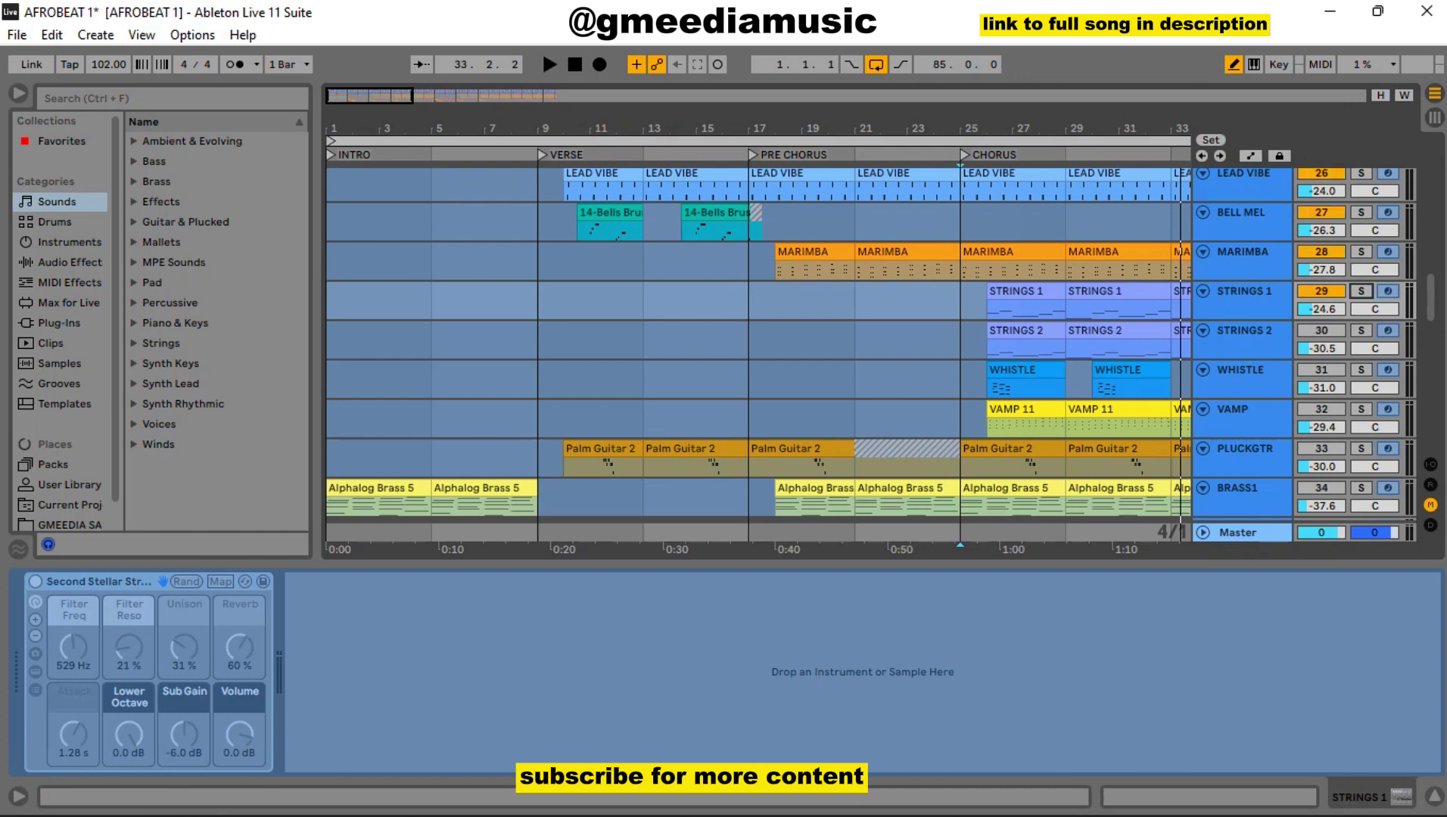
# Show the STRINGS 2 track's instrument and audition it soloed in the chorus with its volume raised to -14.3 dB
pyautogui.click(1243, 331)
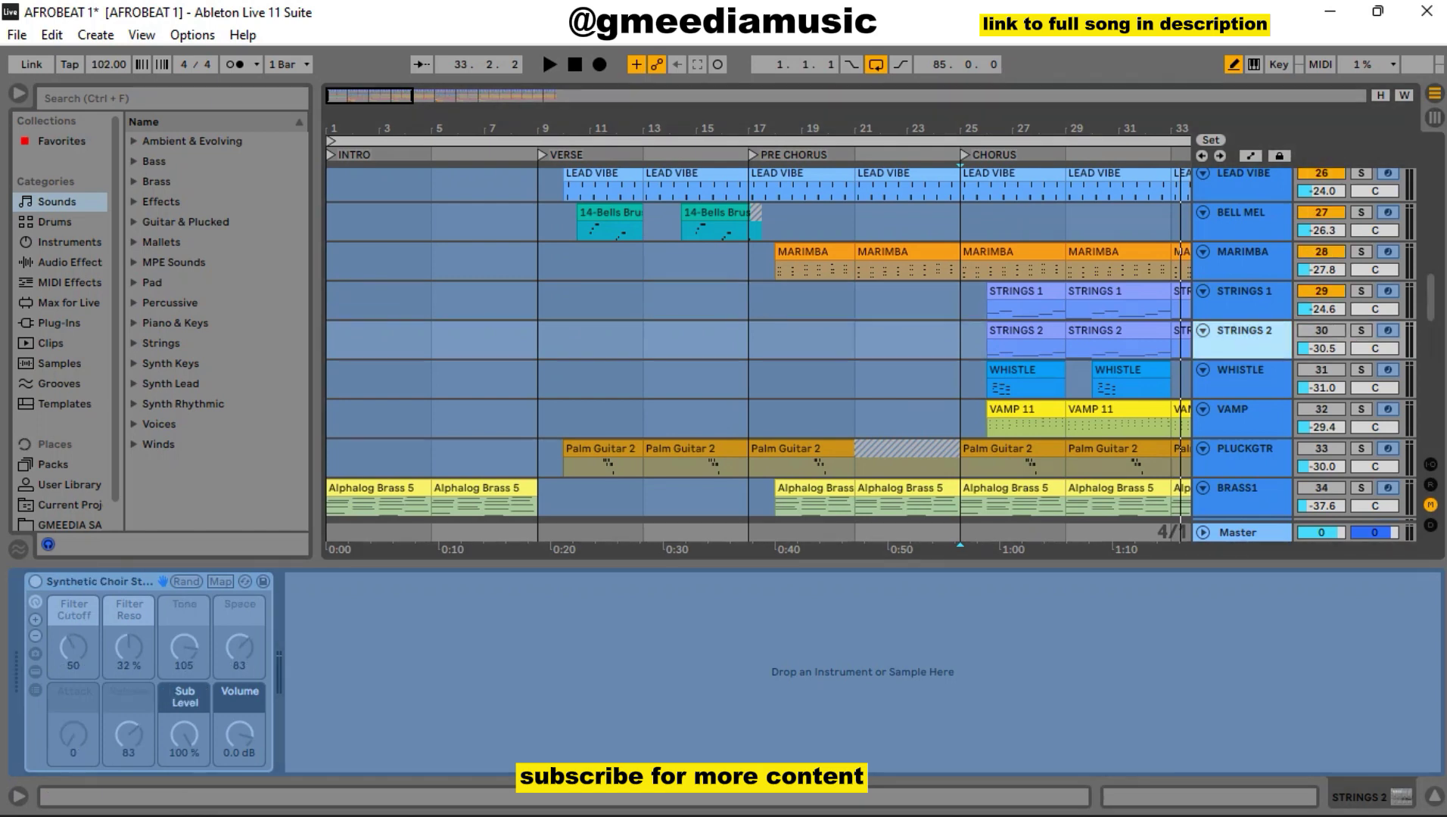
pyautogui.click(1360, 330)
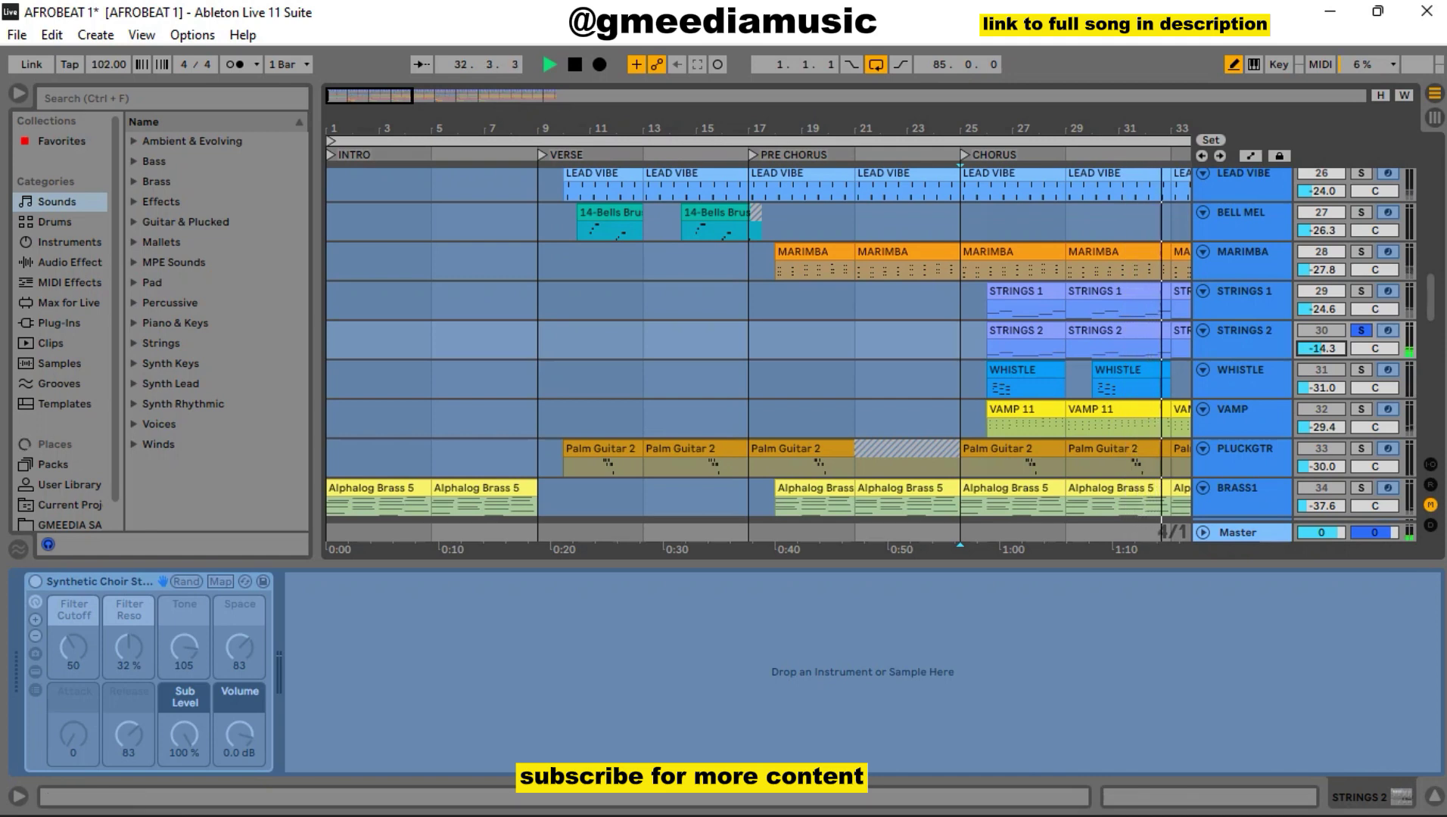
pyautogui.press('space')
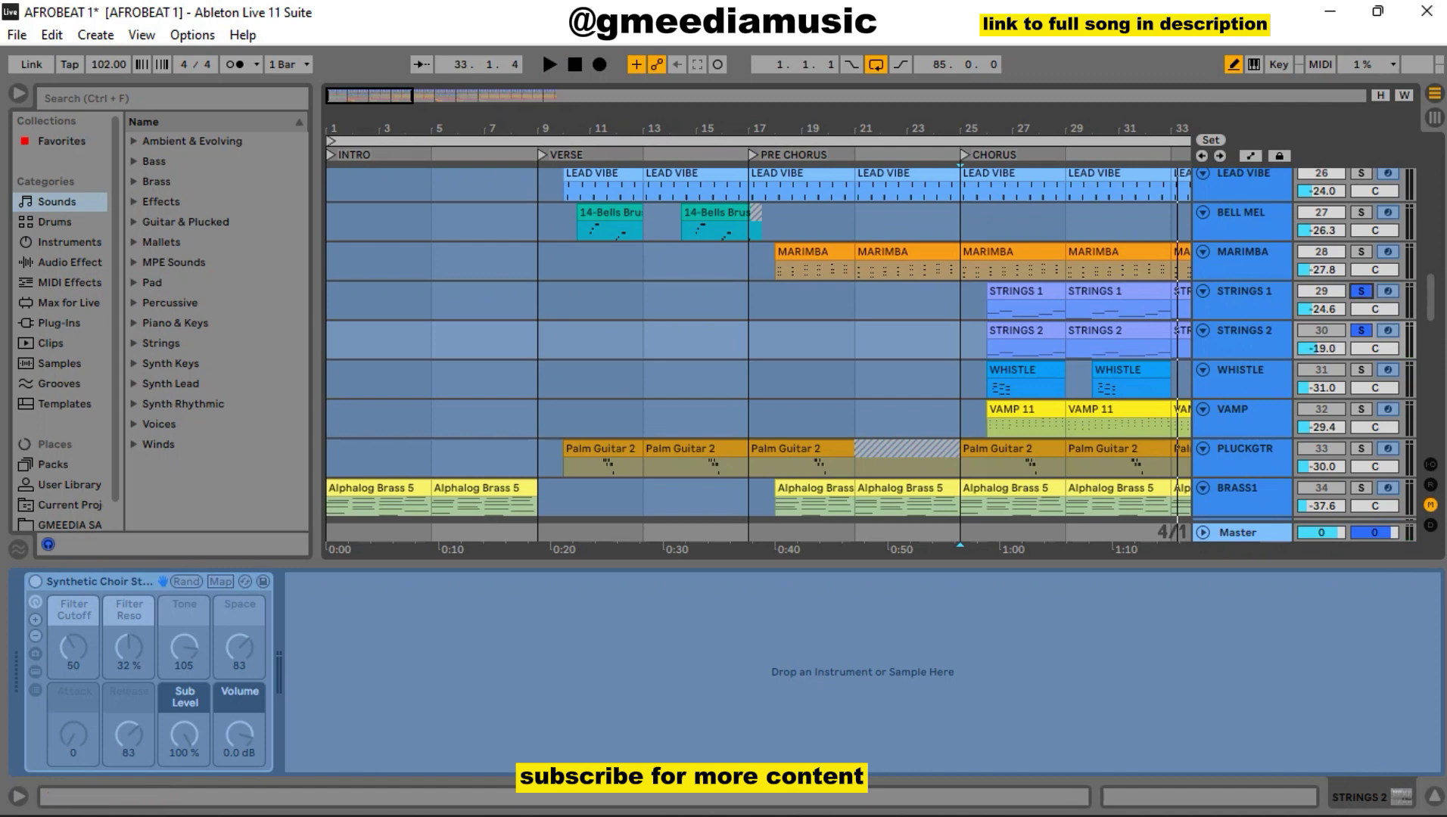
# Play STRINGS 1 and STRINGS 2 soloed together from the CHORUS marker with STRINGS 2 lowered to -19.4 dB
pyautogui.press('space')
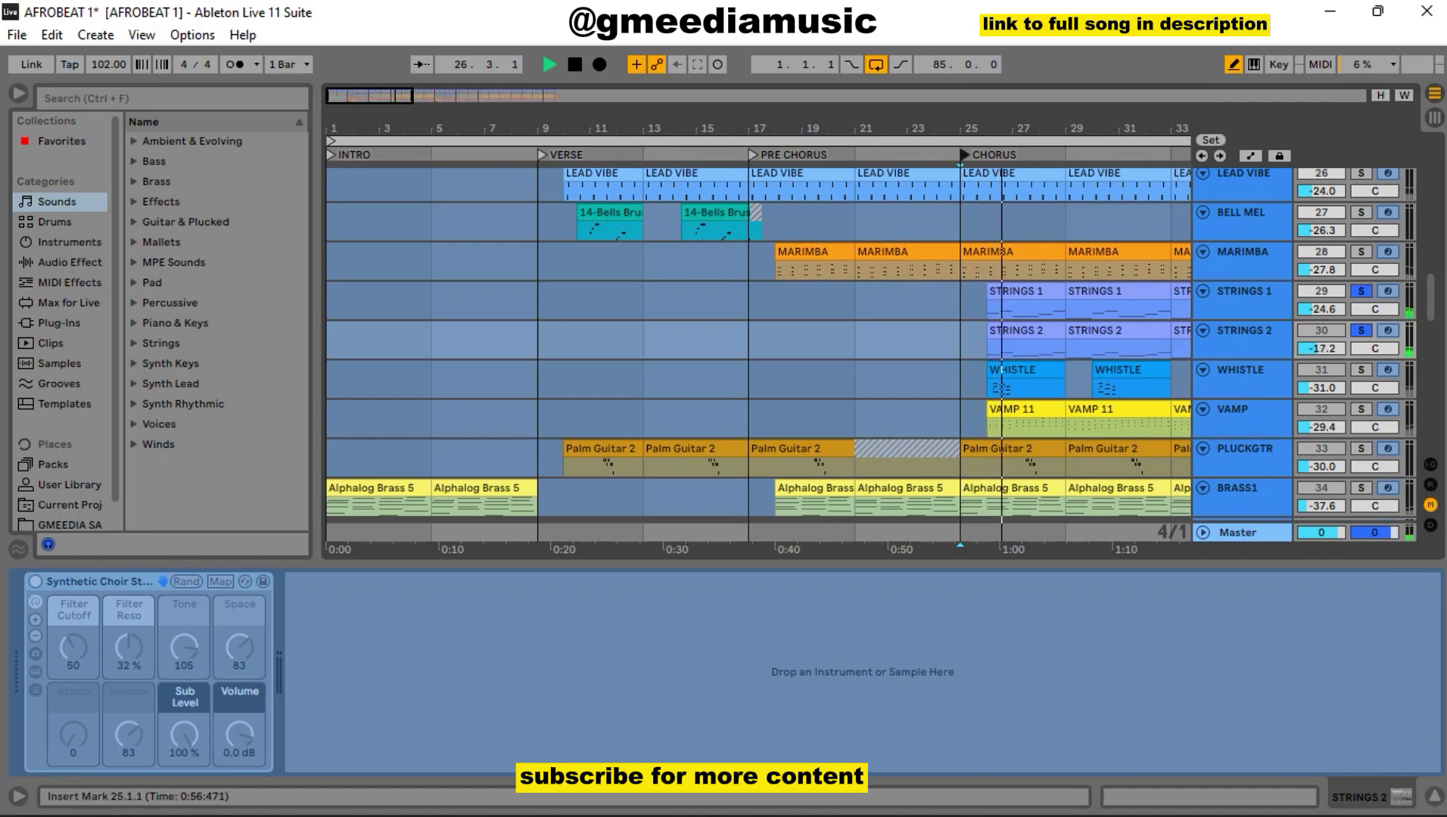
pyautogui.moveTo(1320, 348); pyautogui.dragTo(1320, 364)
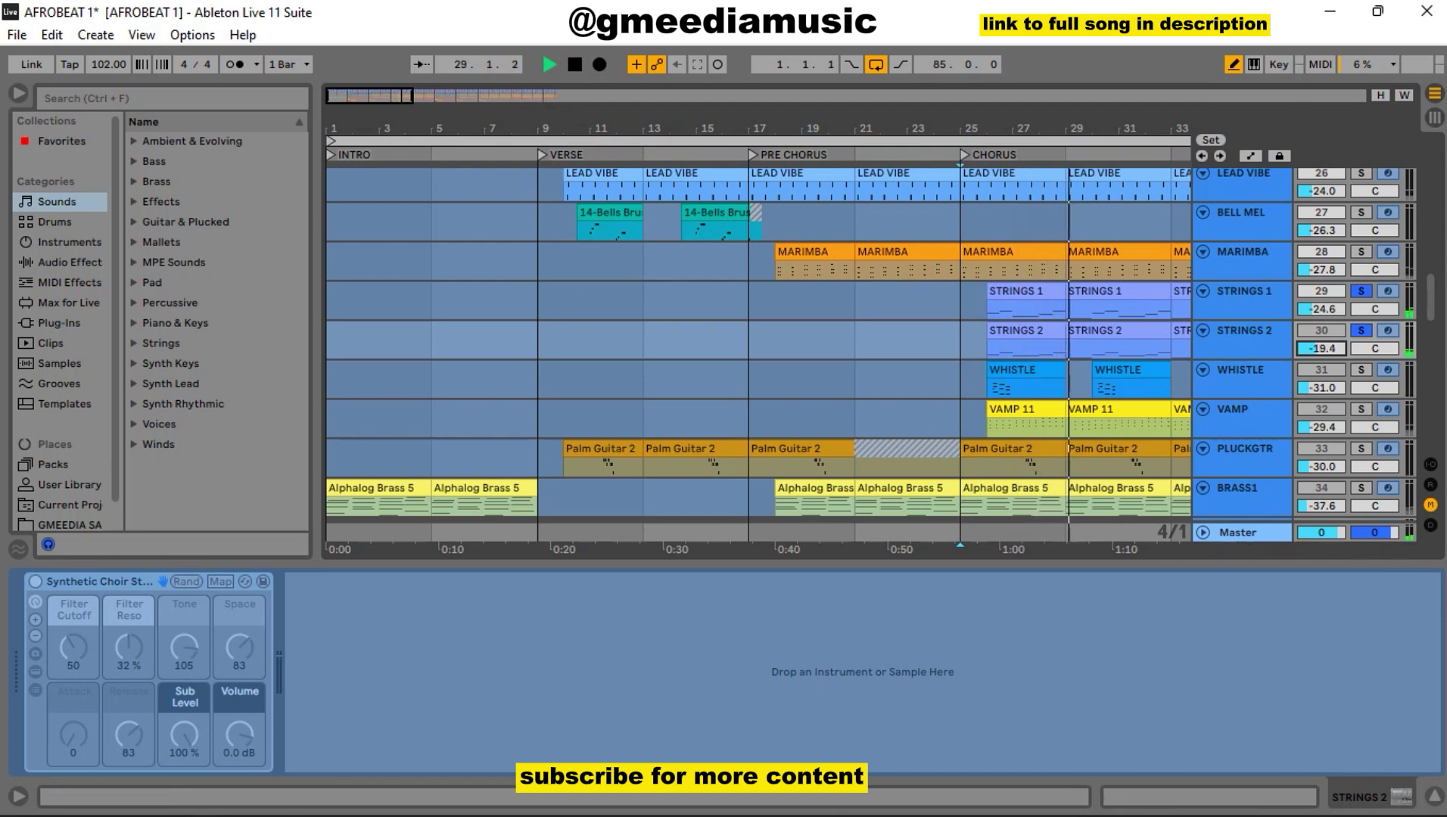
pyautogui.press('space')
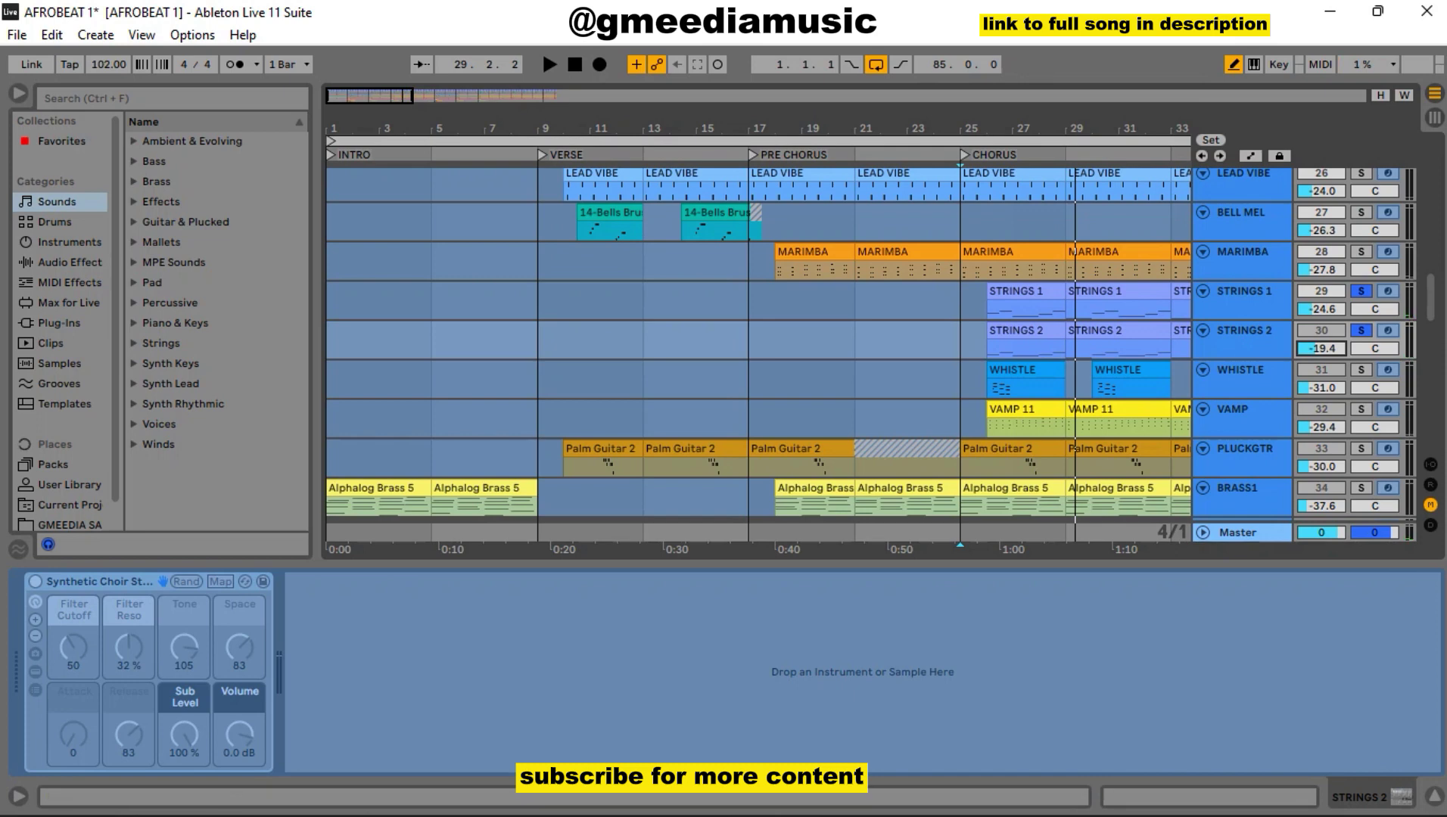
# Unsolo both strings tracks, activate STRINGS 2, and set its volume to -24.6 dB while playing the chorus with the active tracks
pyautogui.click(1360, 330)
pyautogui.press('space')
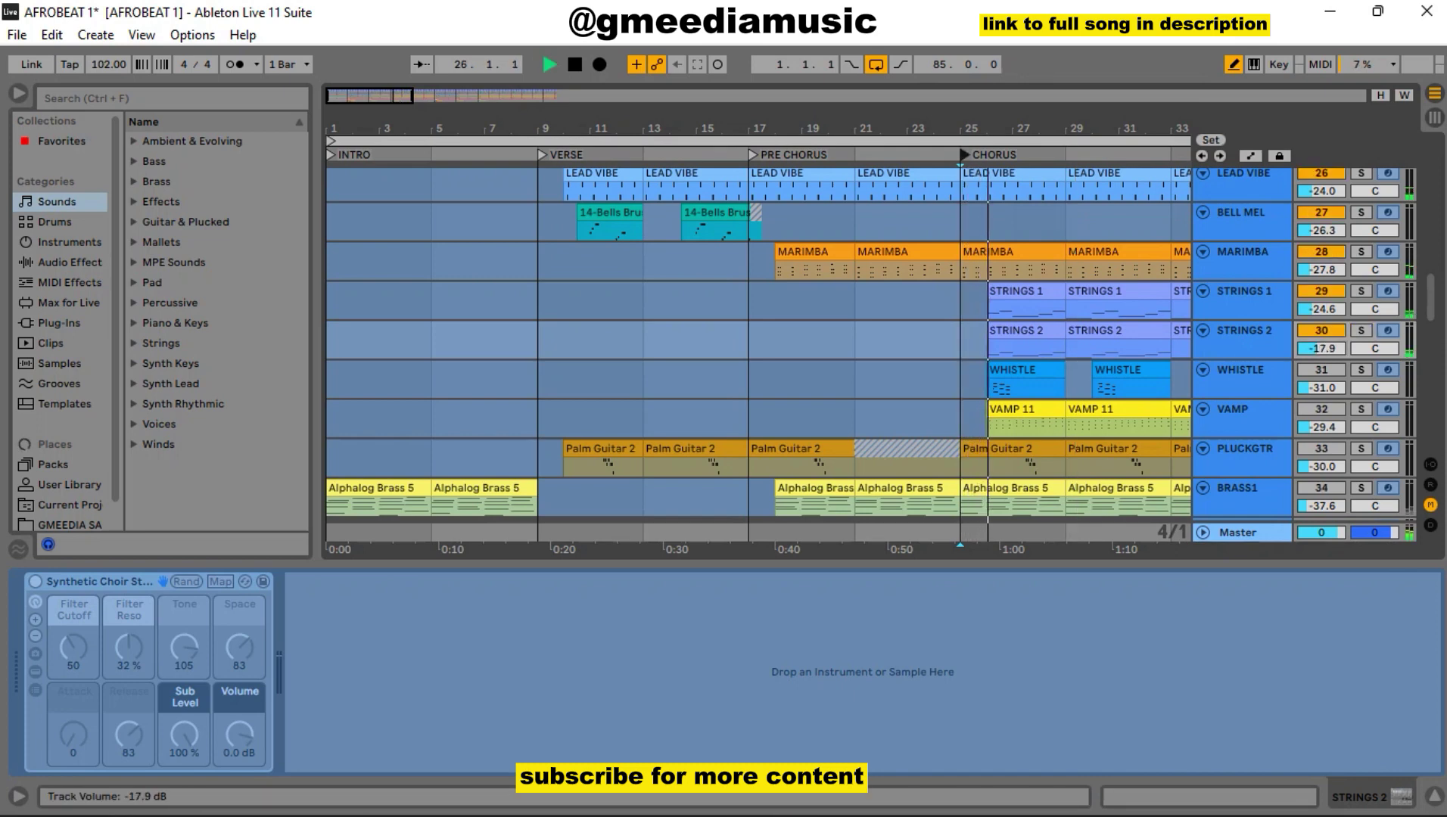
pyautogui.moveTo(1320, 348); pyautogui.dragTo(1320, 374)
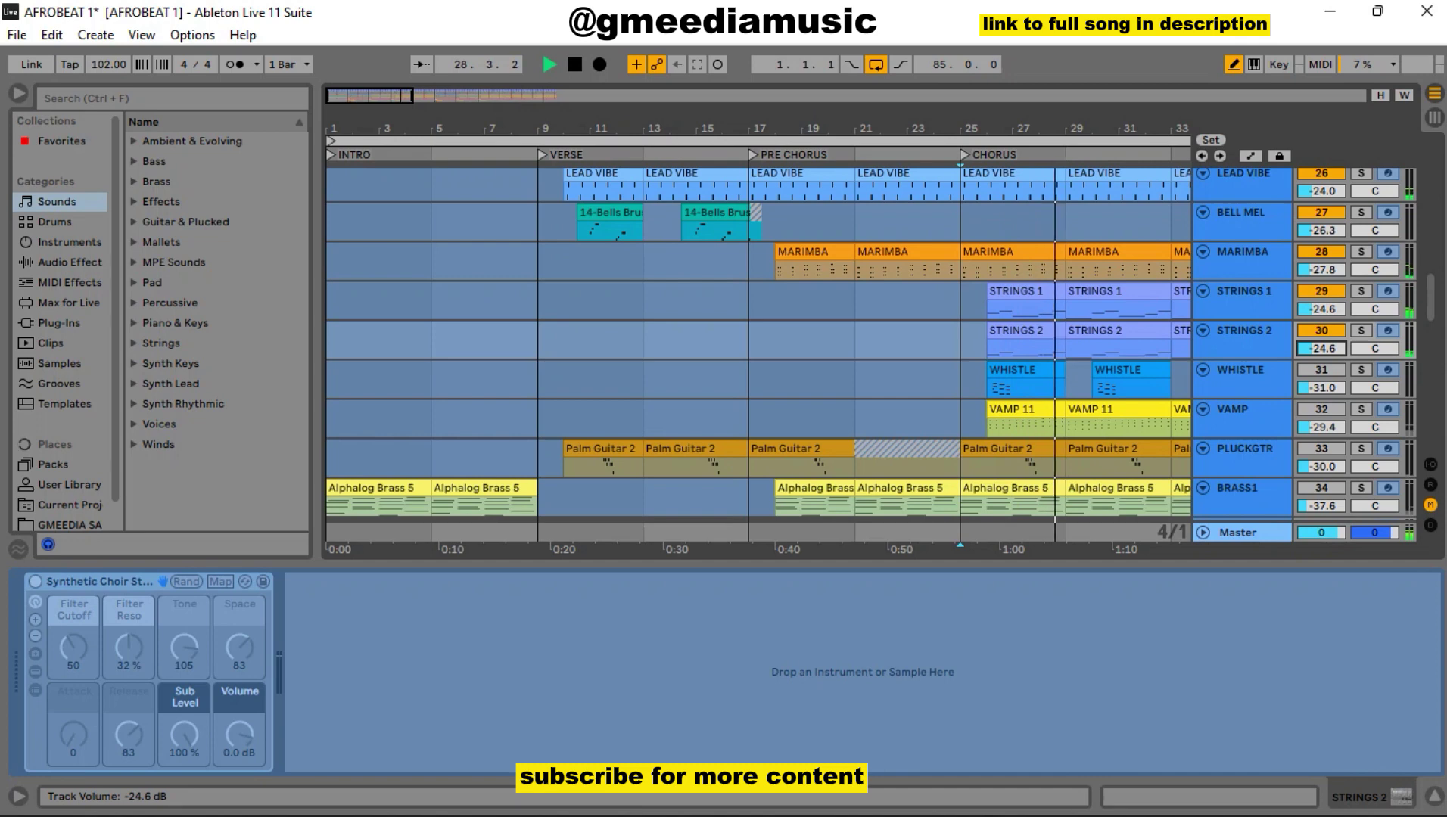
pyautogui.press('space')
# Activate the WHISTLE track, show its Whistler Winds instrument and play it with the active tracks from the CHORUS marker
pyautogui.click(1320, 370)
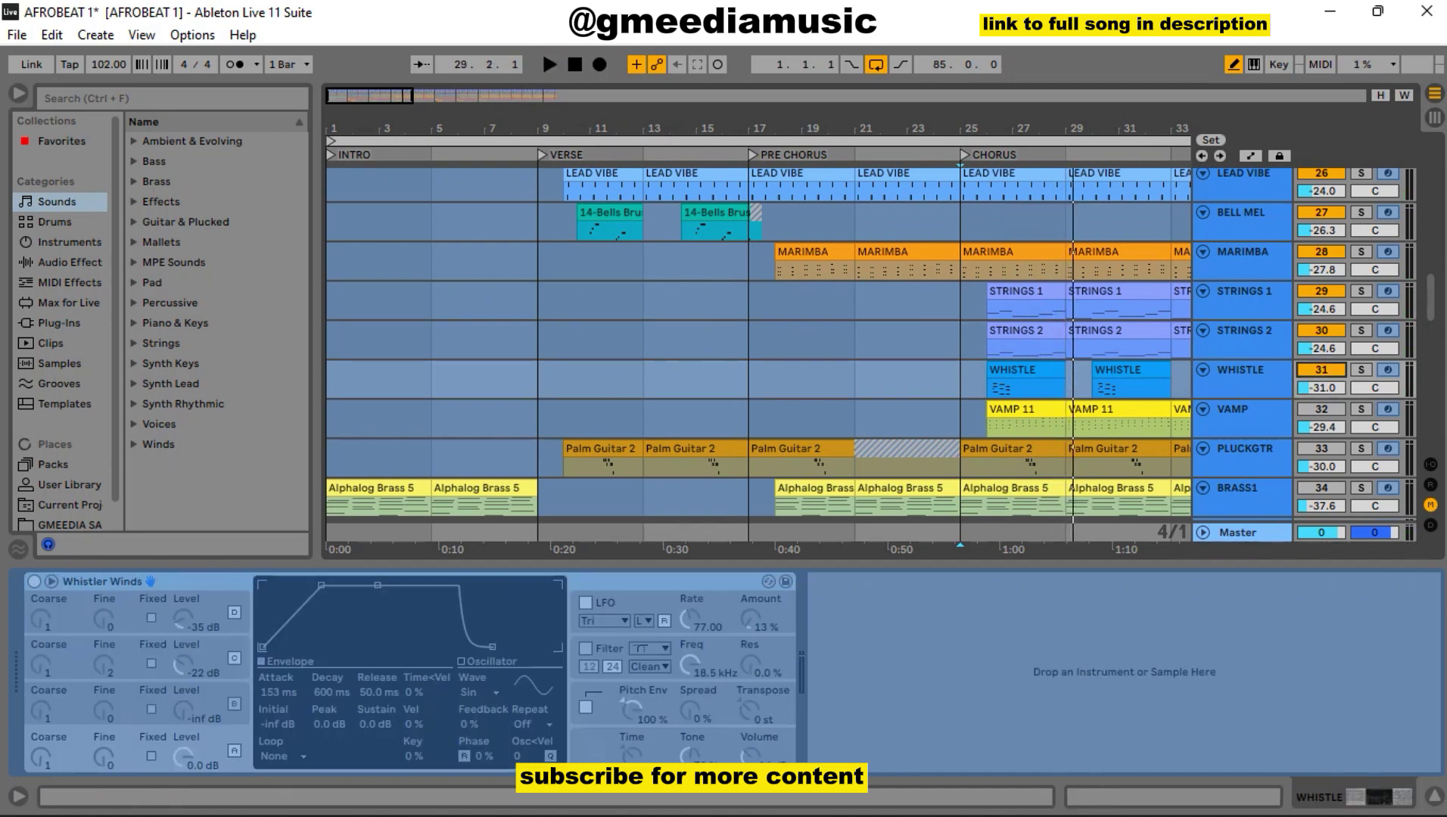
pyautogui.click(1241, 378)
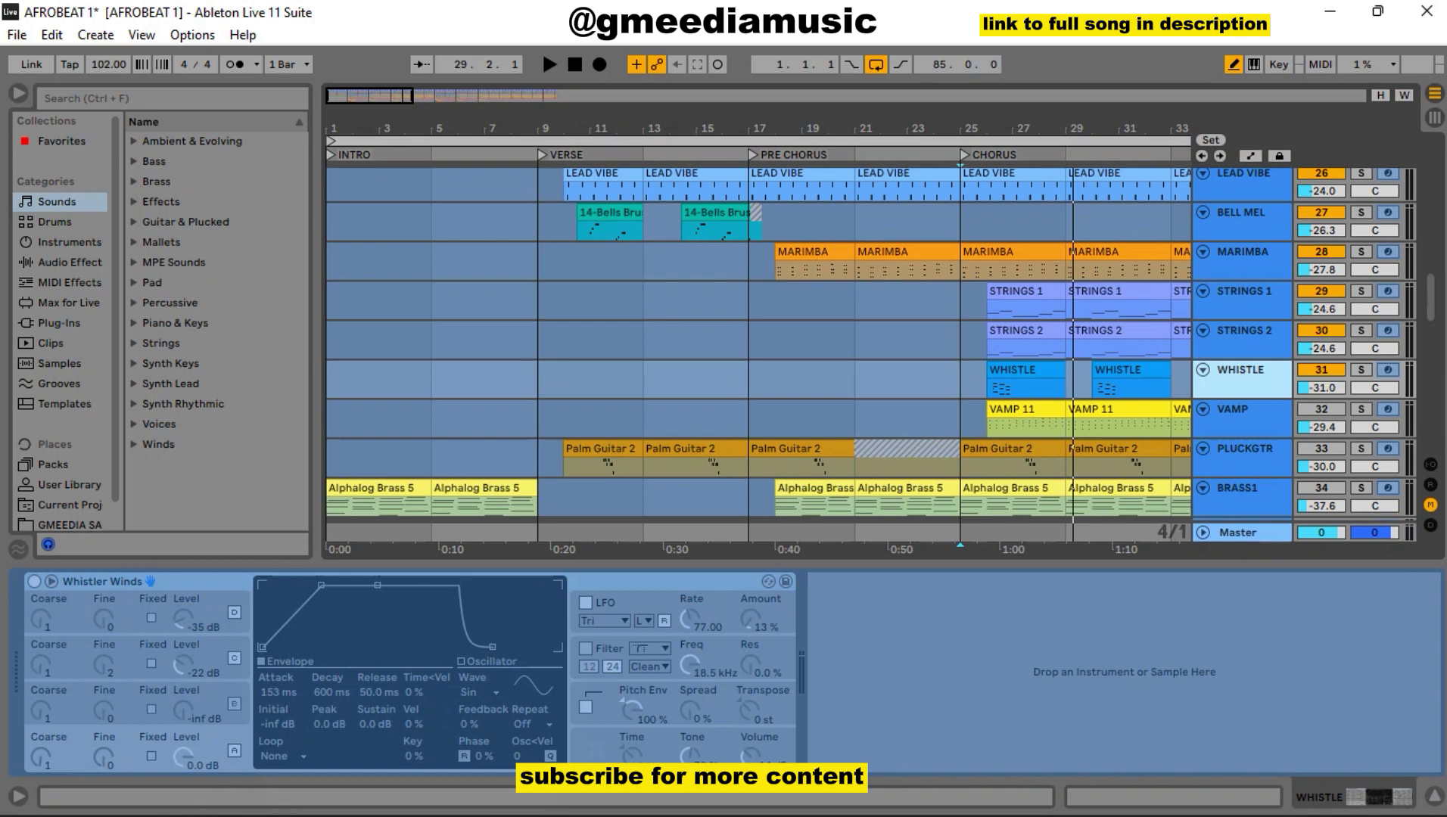
pyautogui.click(965, 155)
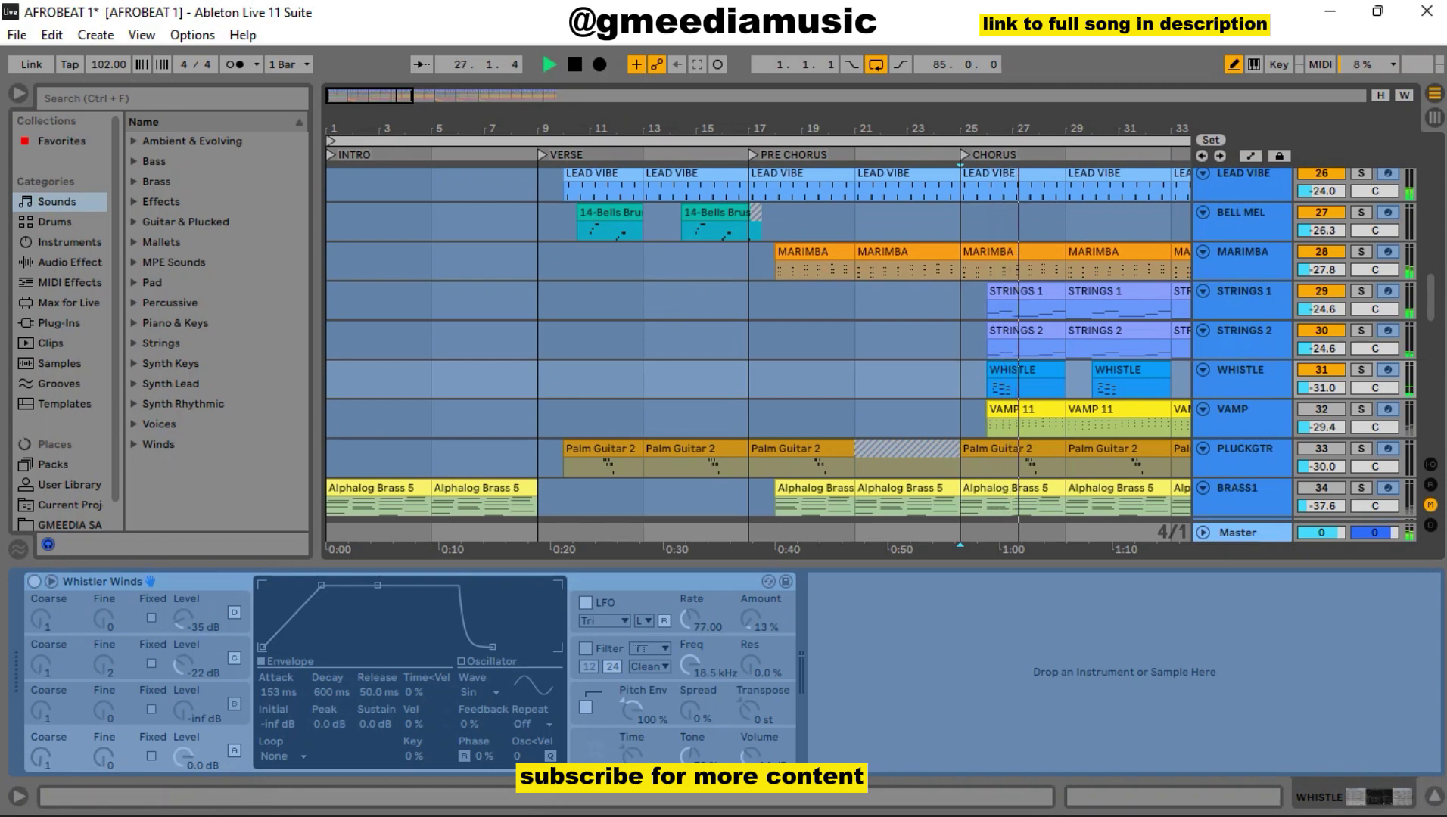
pyautogui.click(959, 545)
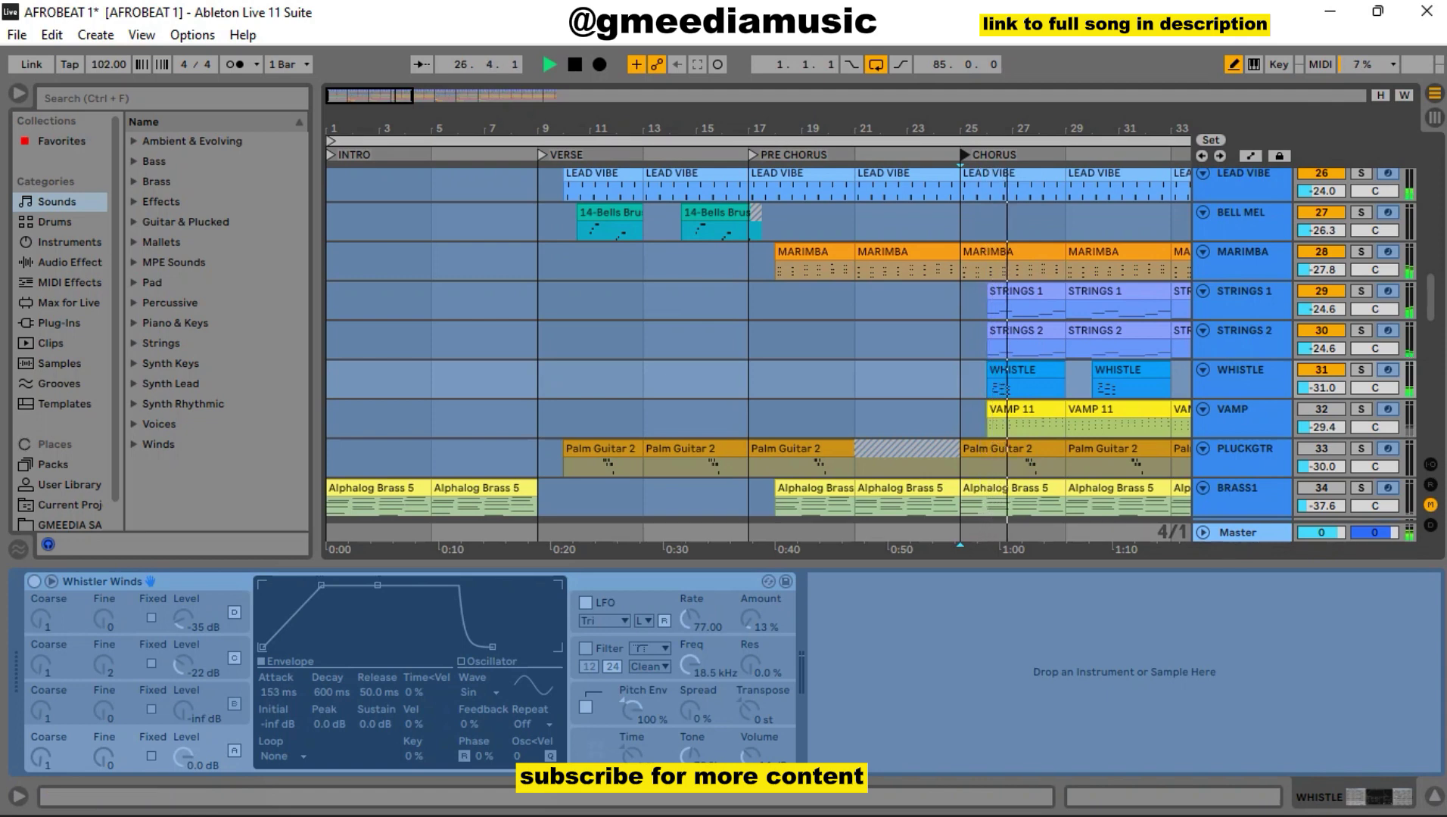
# Show the VAMP track's Basic Sine Keys instrument, activate the track, and audition it soloed in the chorus
pyautogui.press('space')
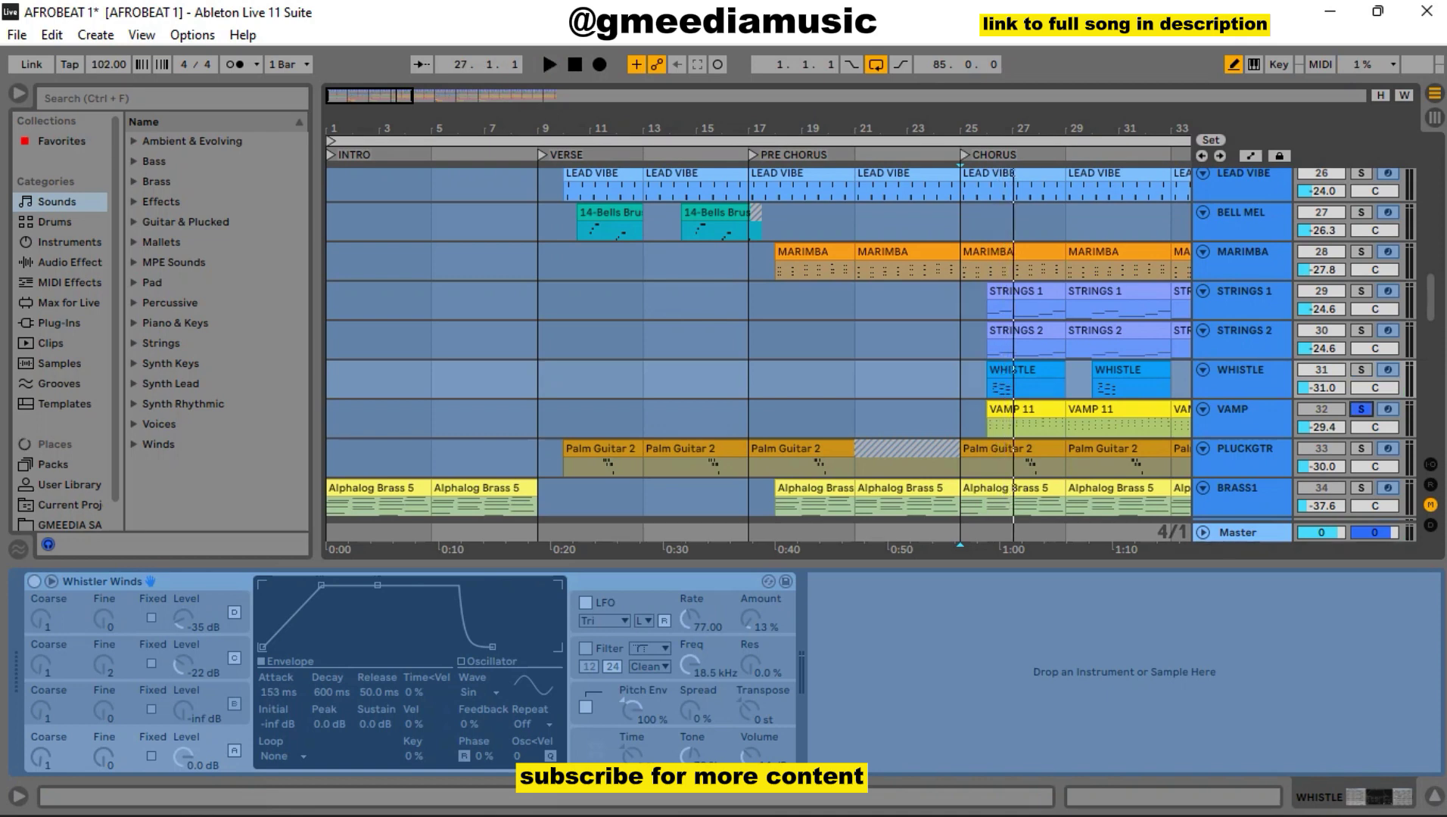
pyautogui.click(1241, 410)
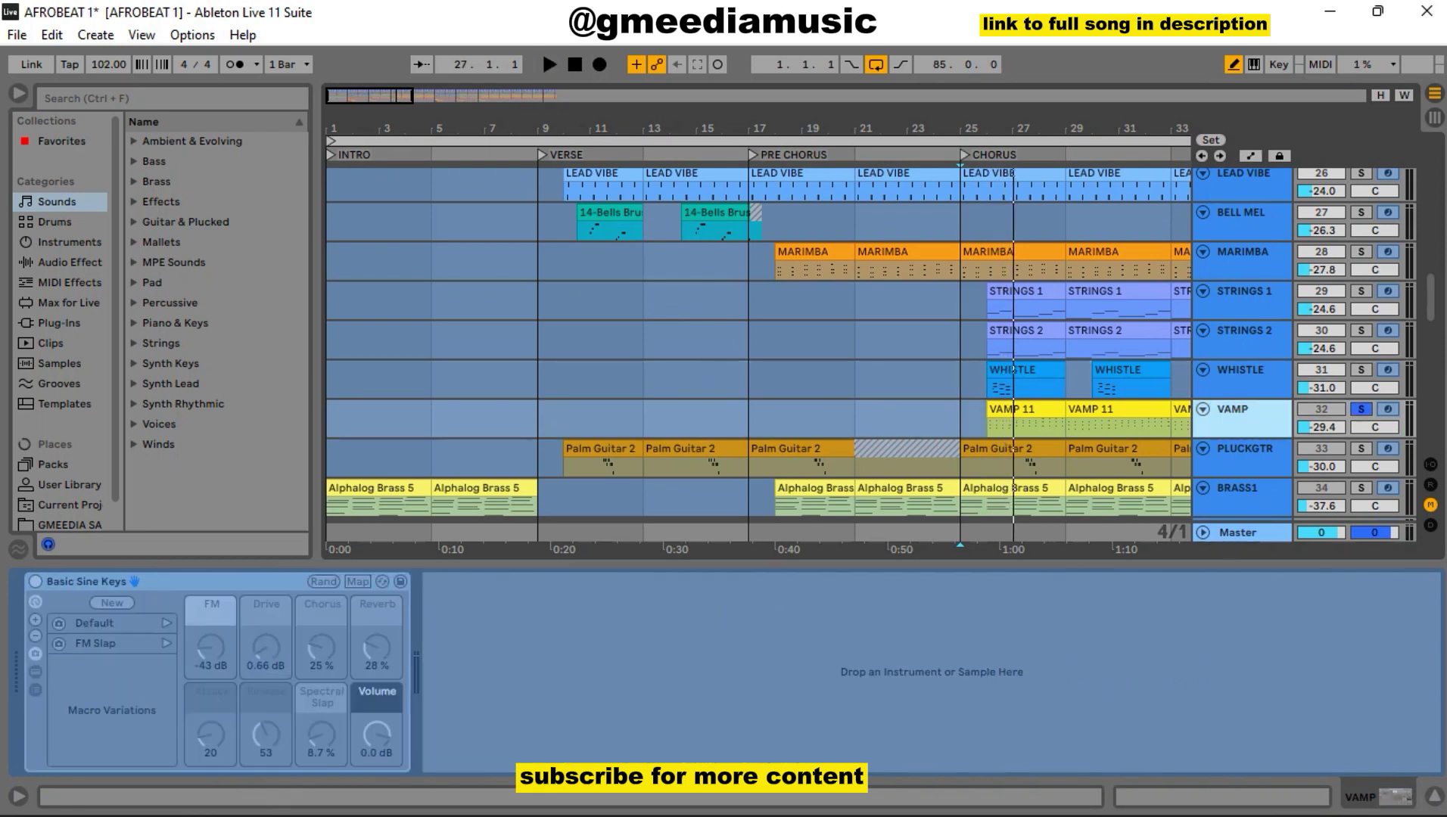
pyautogui.click(965, 155)
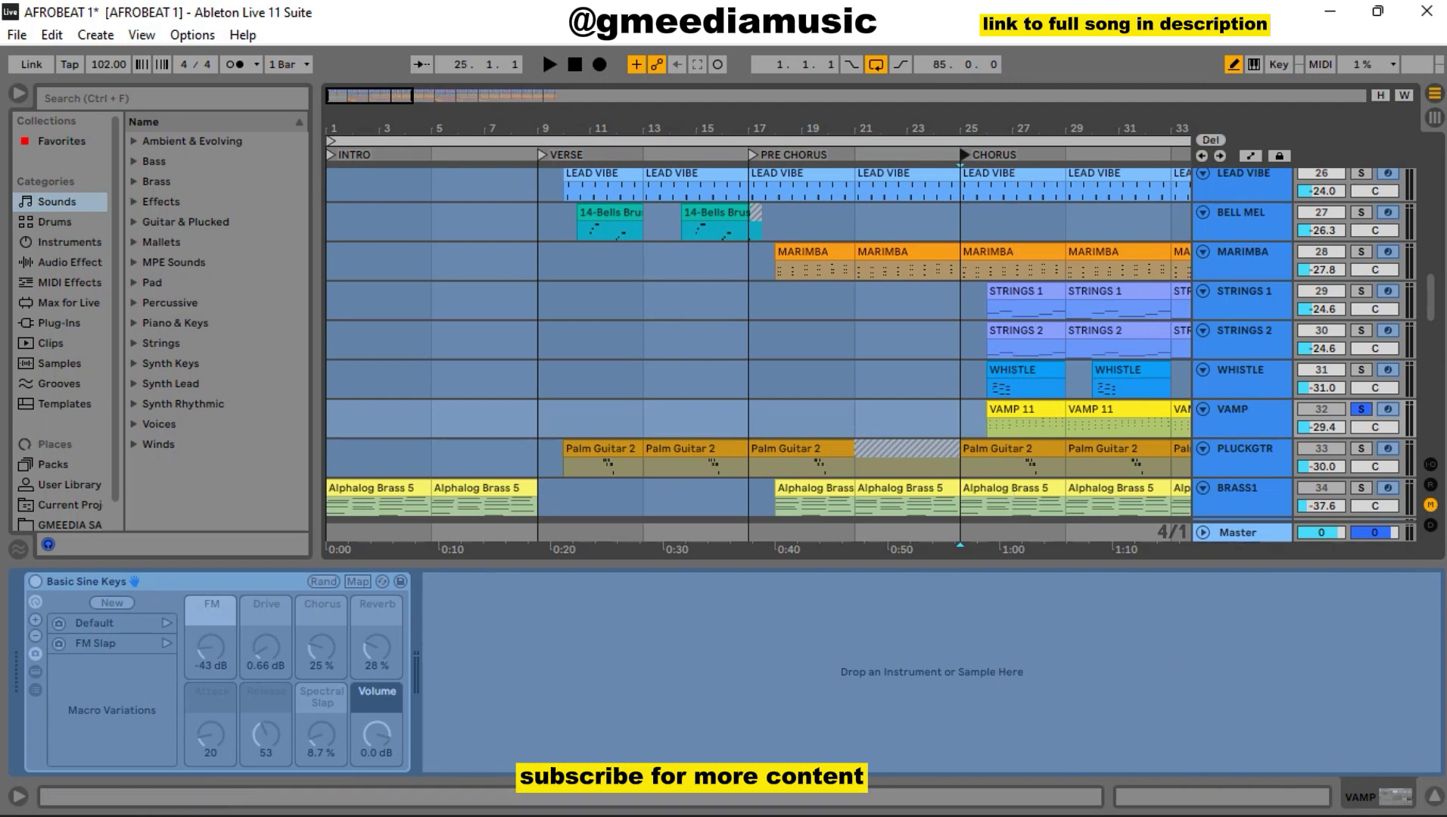
pyautogui.press('space')
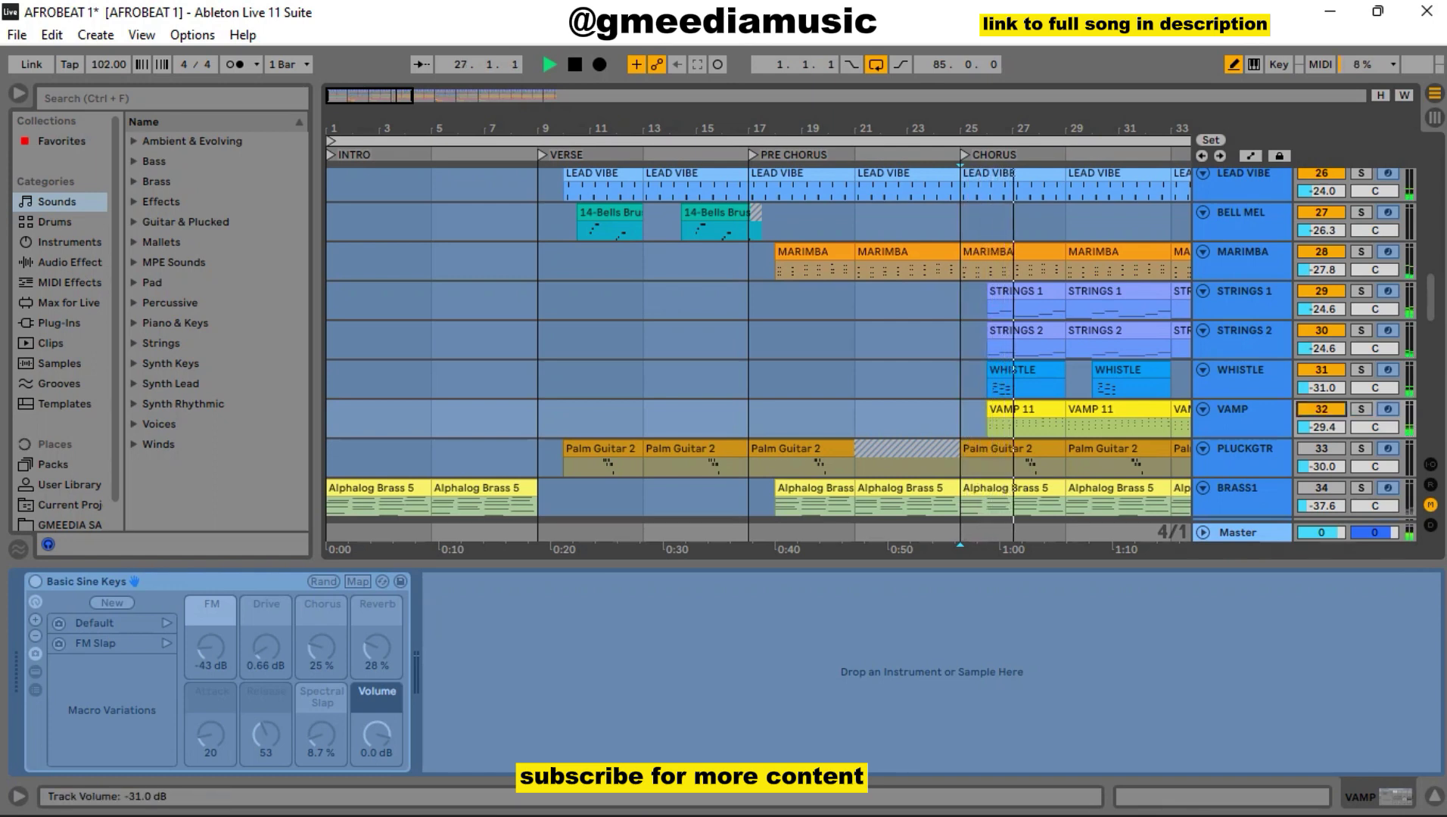
pyautogui.press('s')
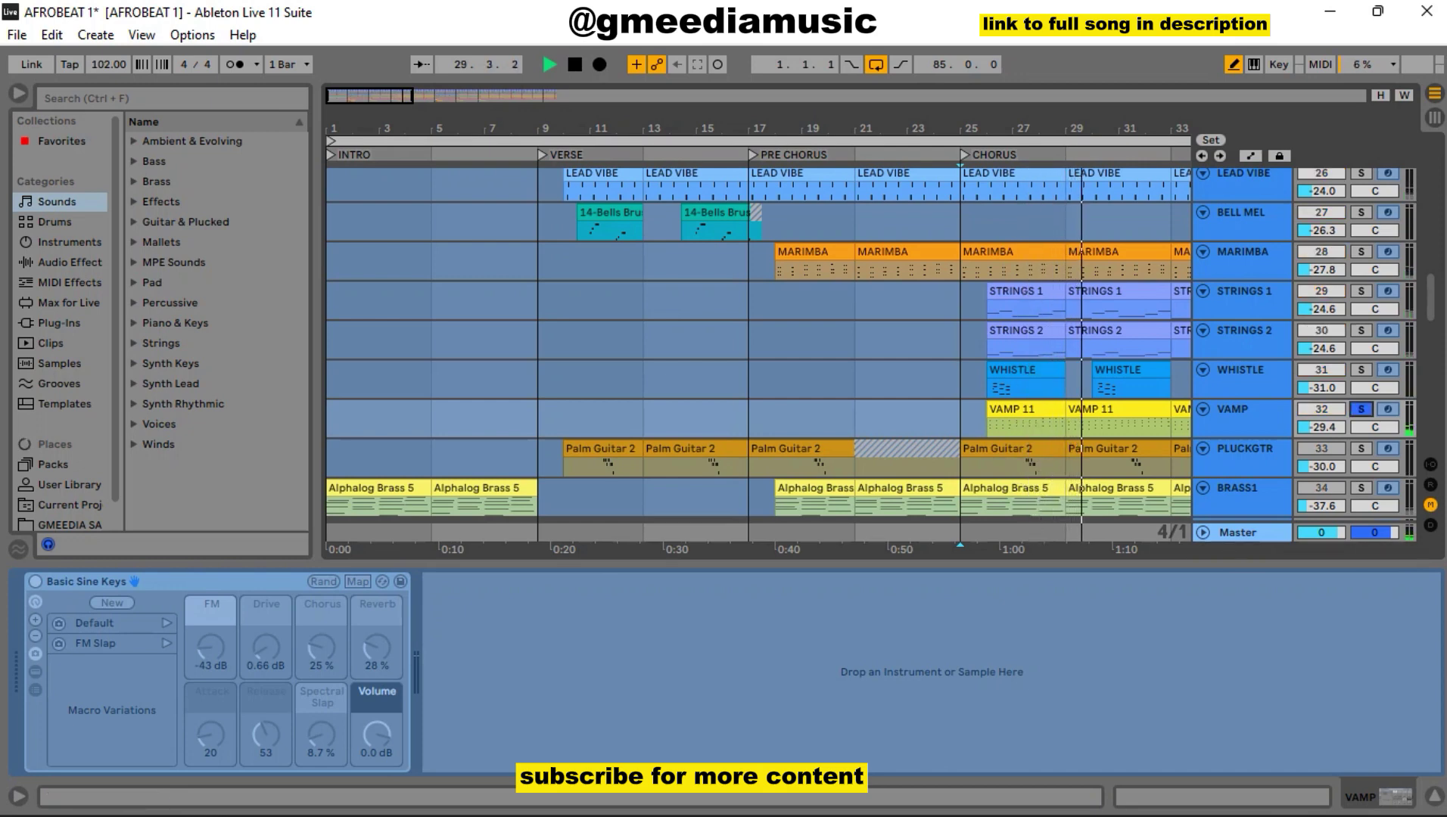
# Unsolo VAMP and play it with the other active tracks from the CHORUS marker
pyautogui.click(1360, 251)
pyautogui.click(1361, 409)
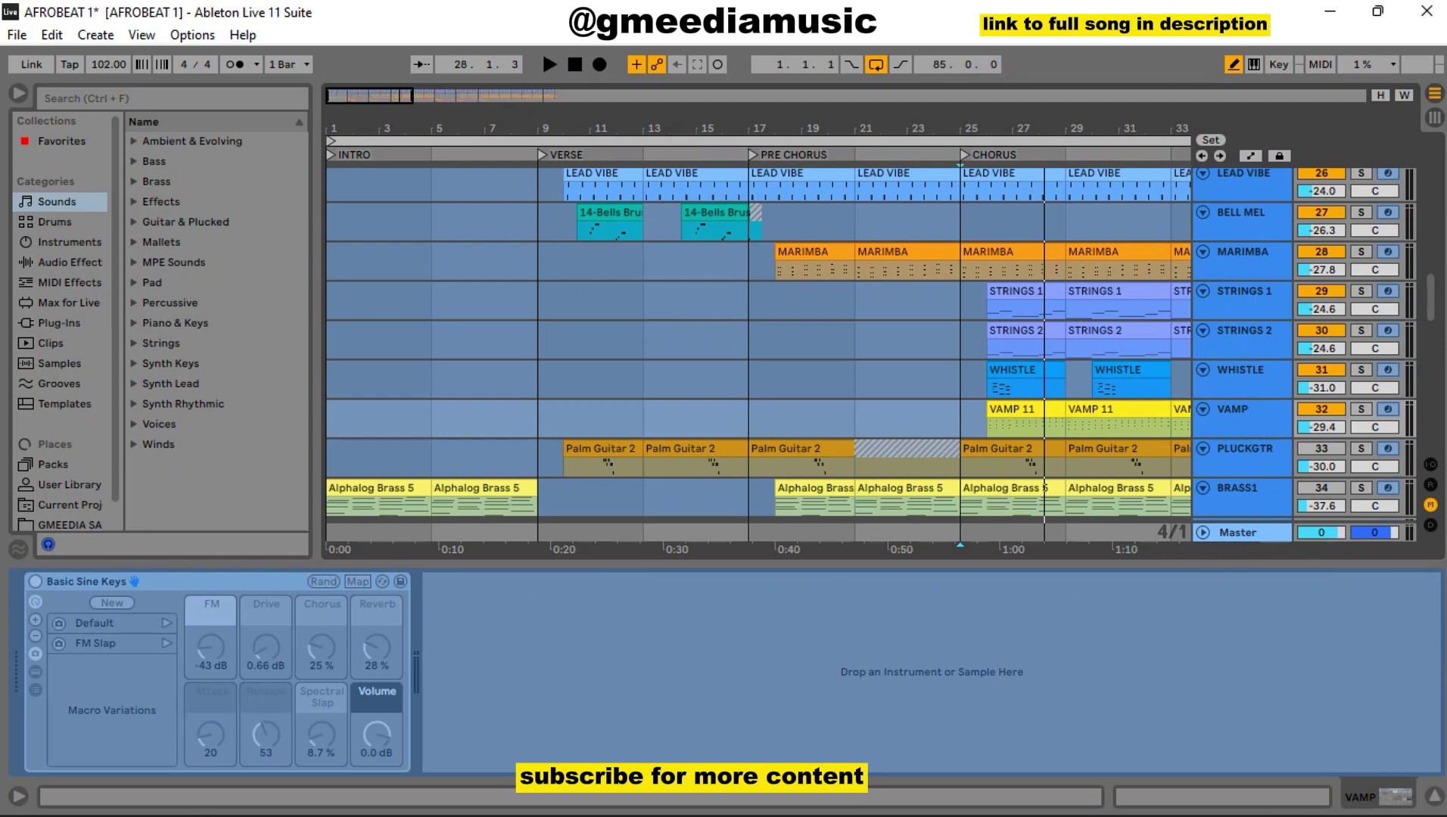
pyautogui.press('space')
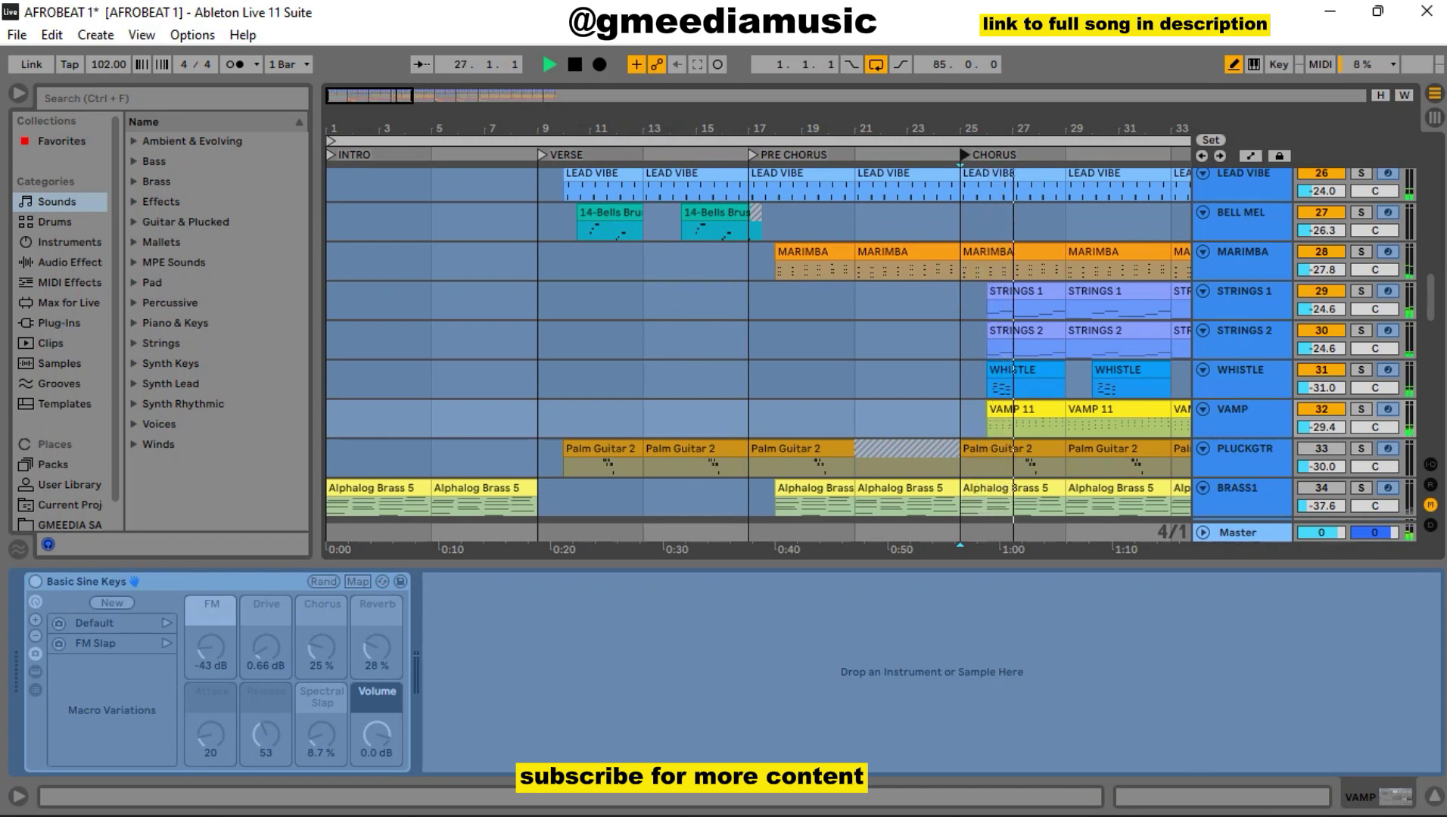
pyautogui.click(1320, 408)
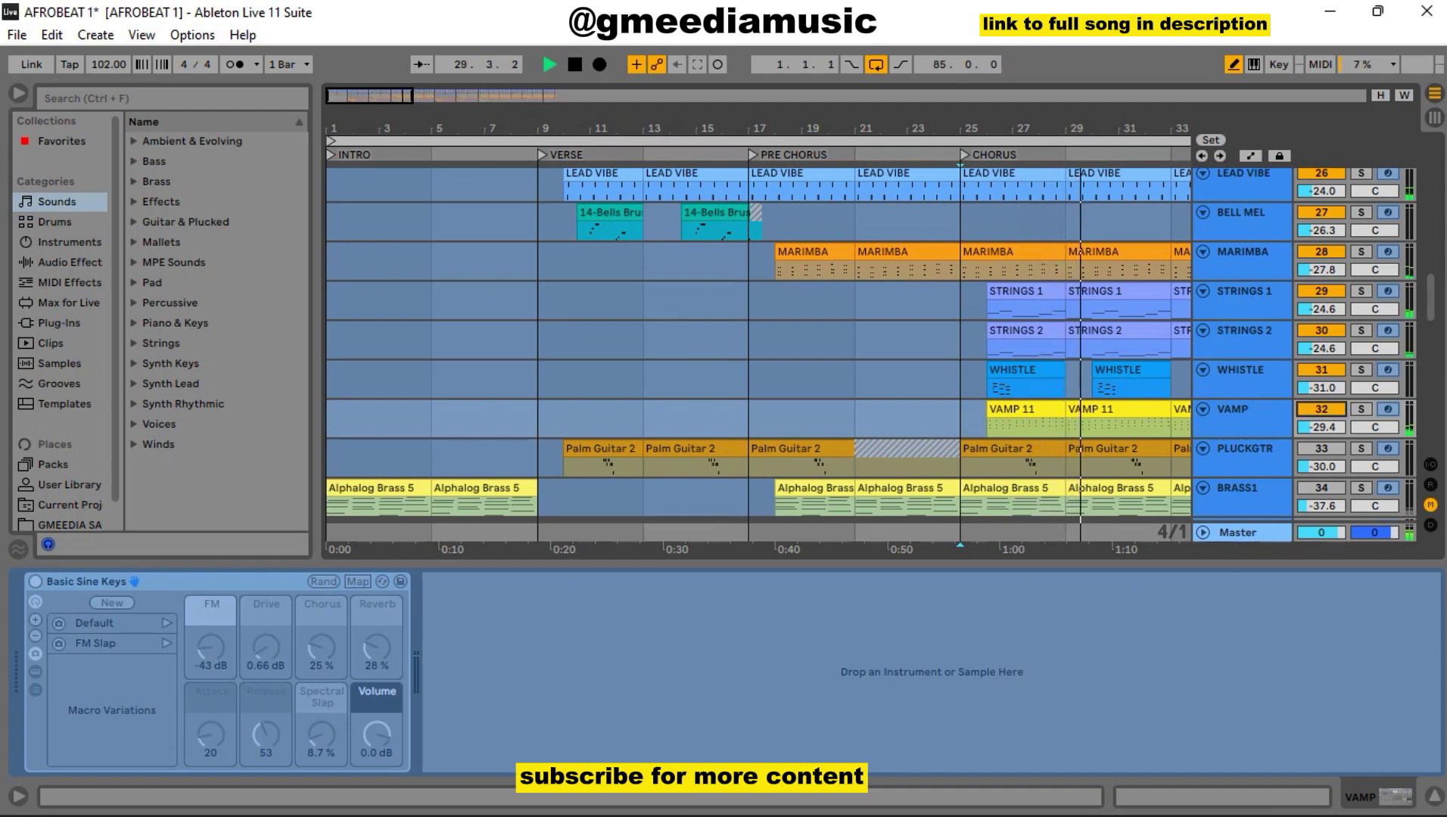
pyautogui.press('0')
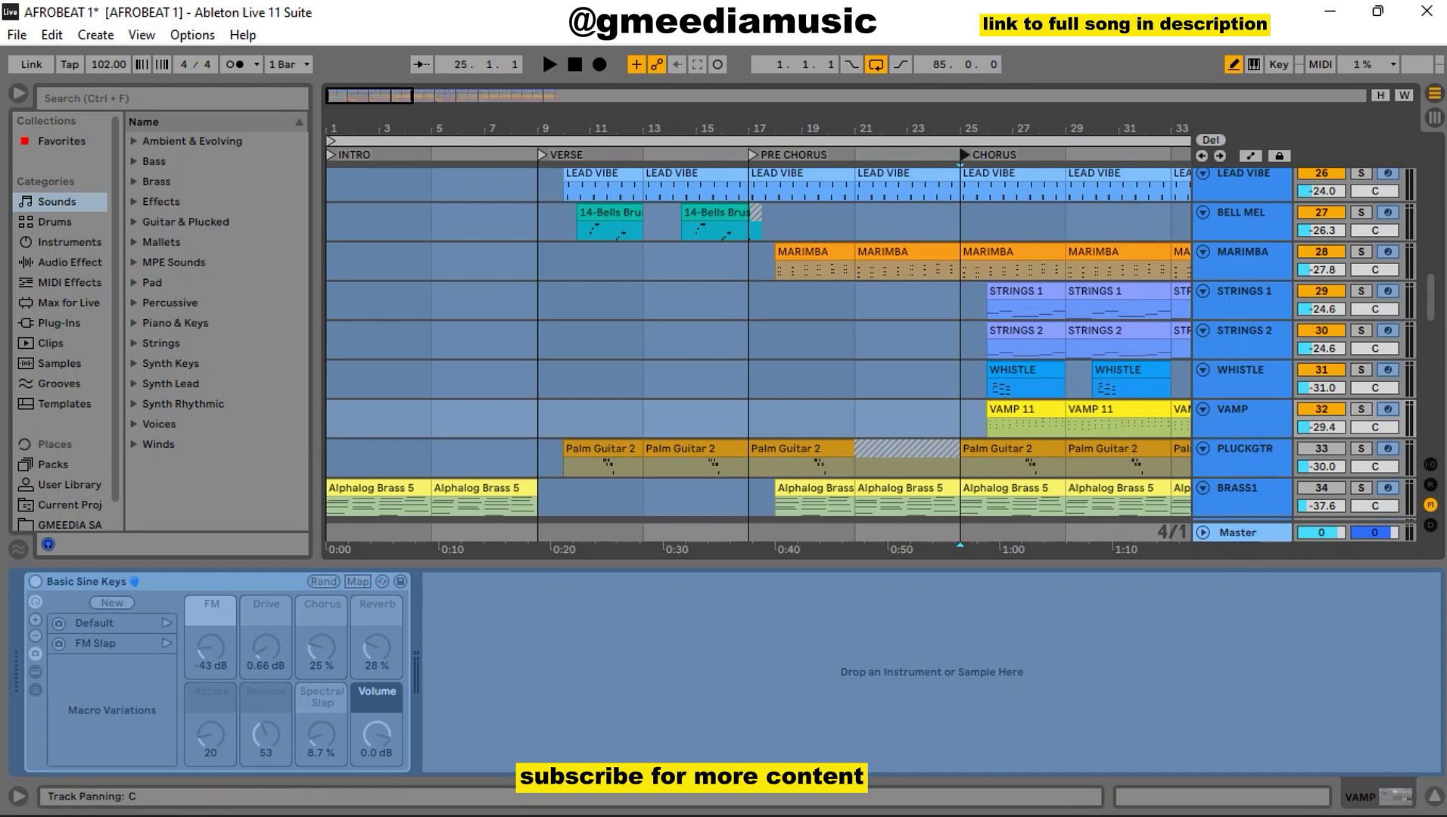
# Activate the PLUCKGTR track, show its Palm Guitar instrument, and audition it soloed and unsoloed from the VERSE marker
pyautogui.scroll(-5, 870, 345)
pyautogui.click(1241, 247)
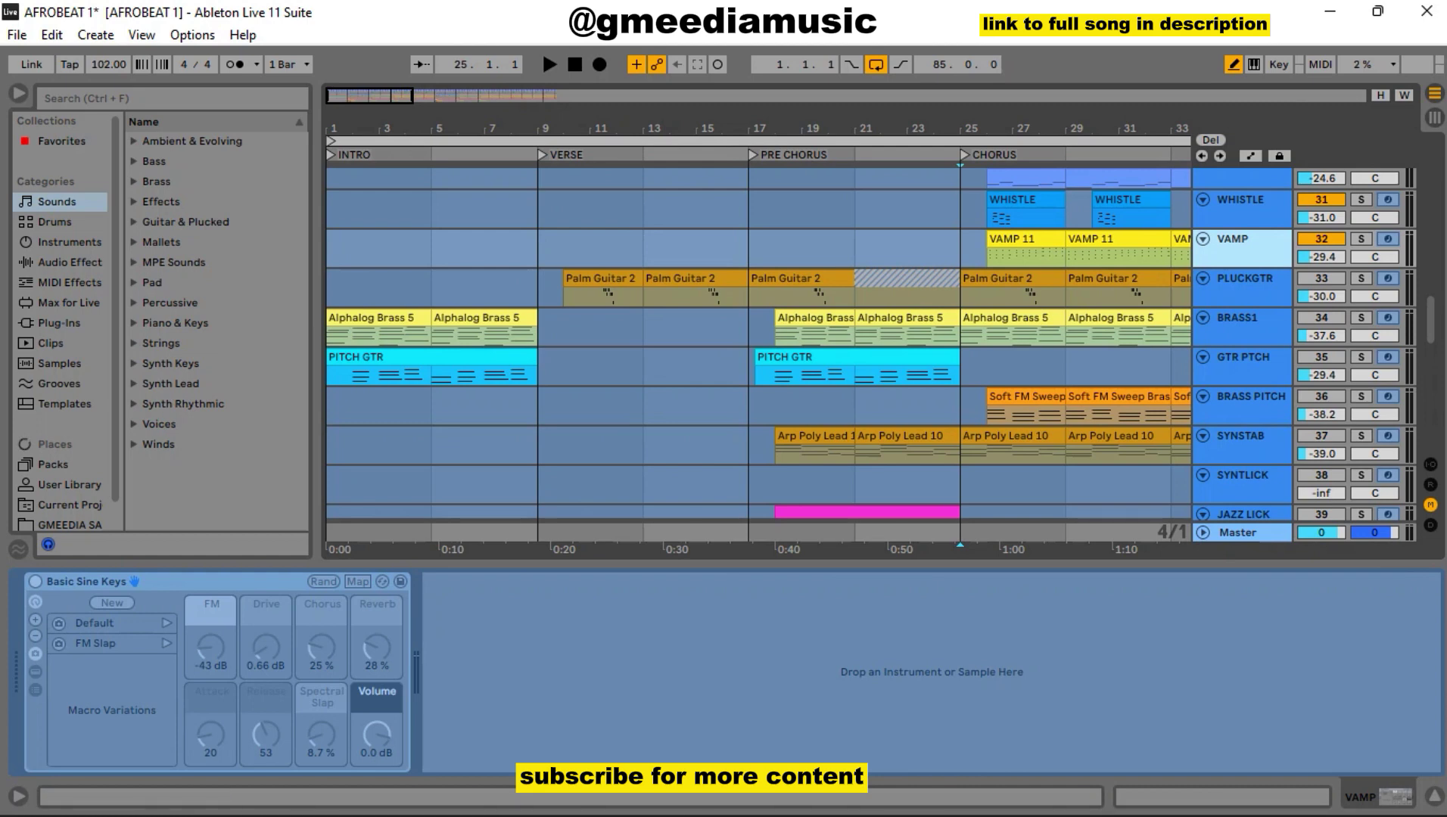
pyautogui.click(1320, 278)
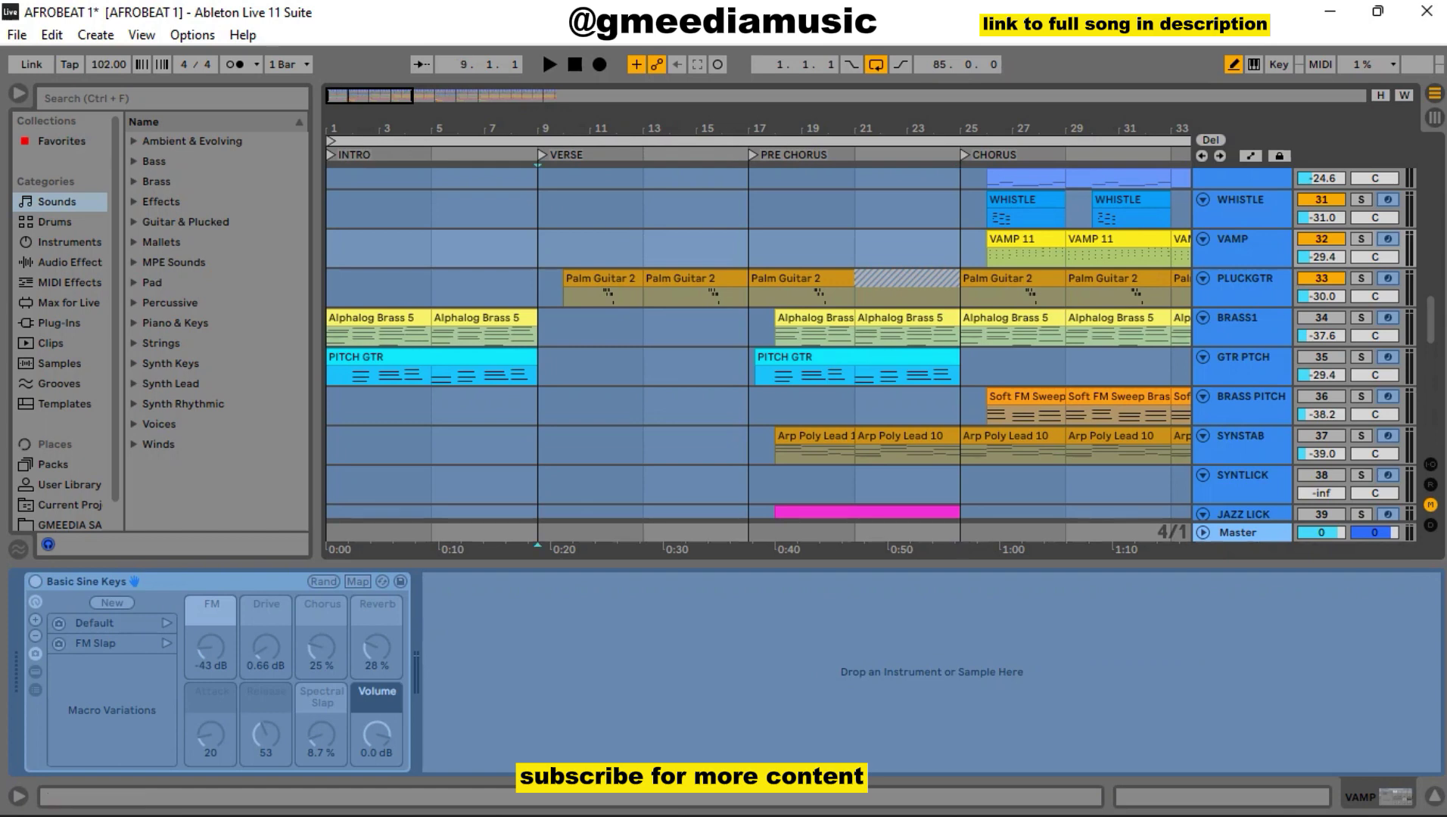
pyautogui.press('space')
pyautogui.click(1244, 278)
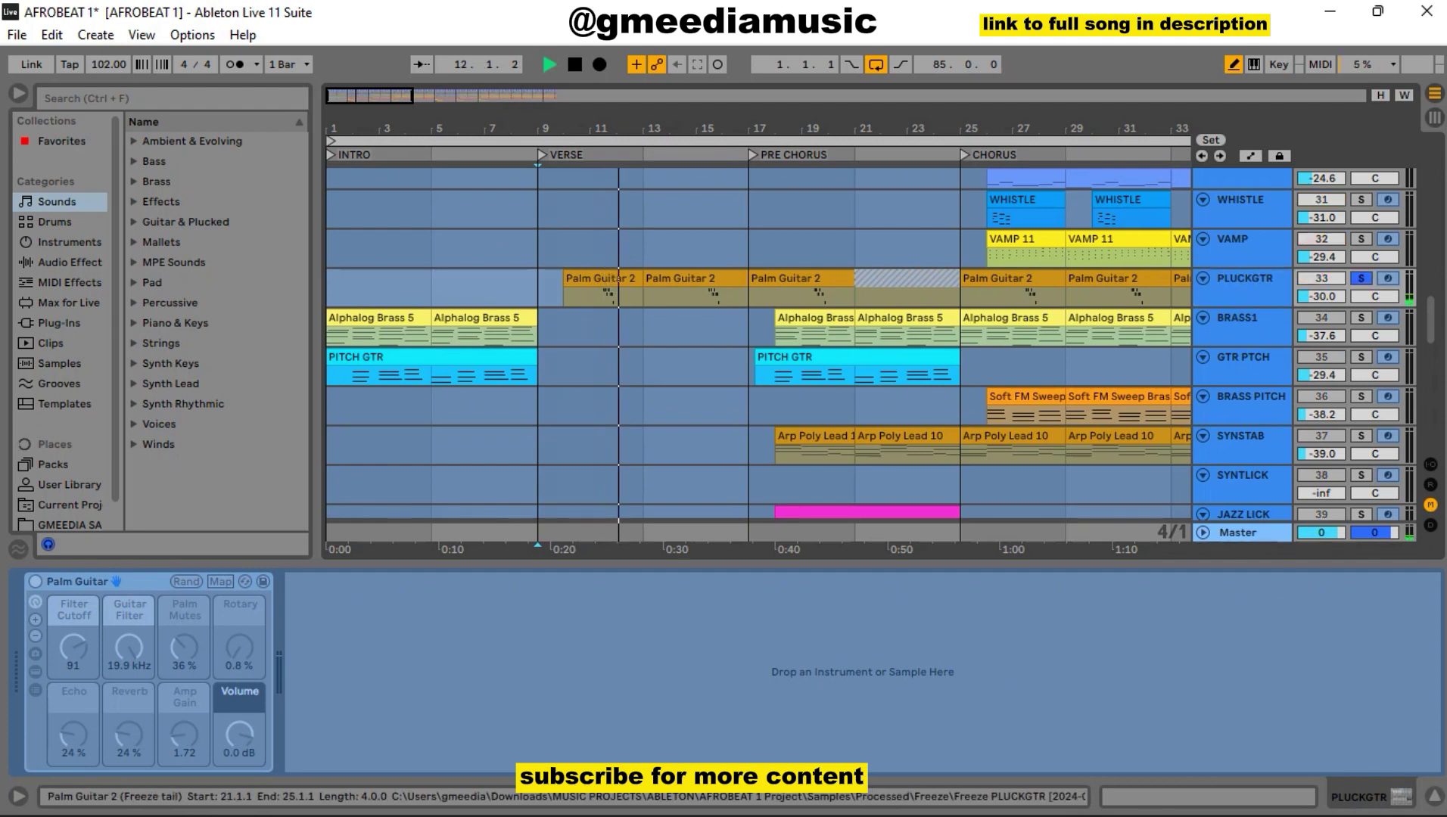
pyautogui.press('space')
pyautogui.press('s')
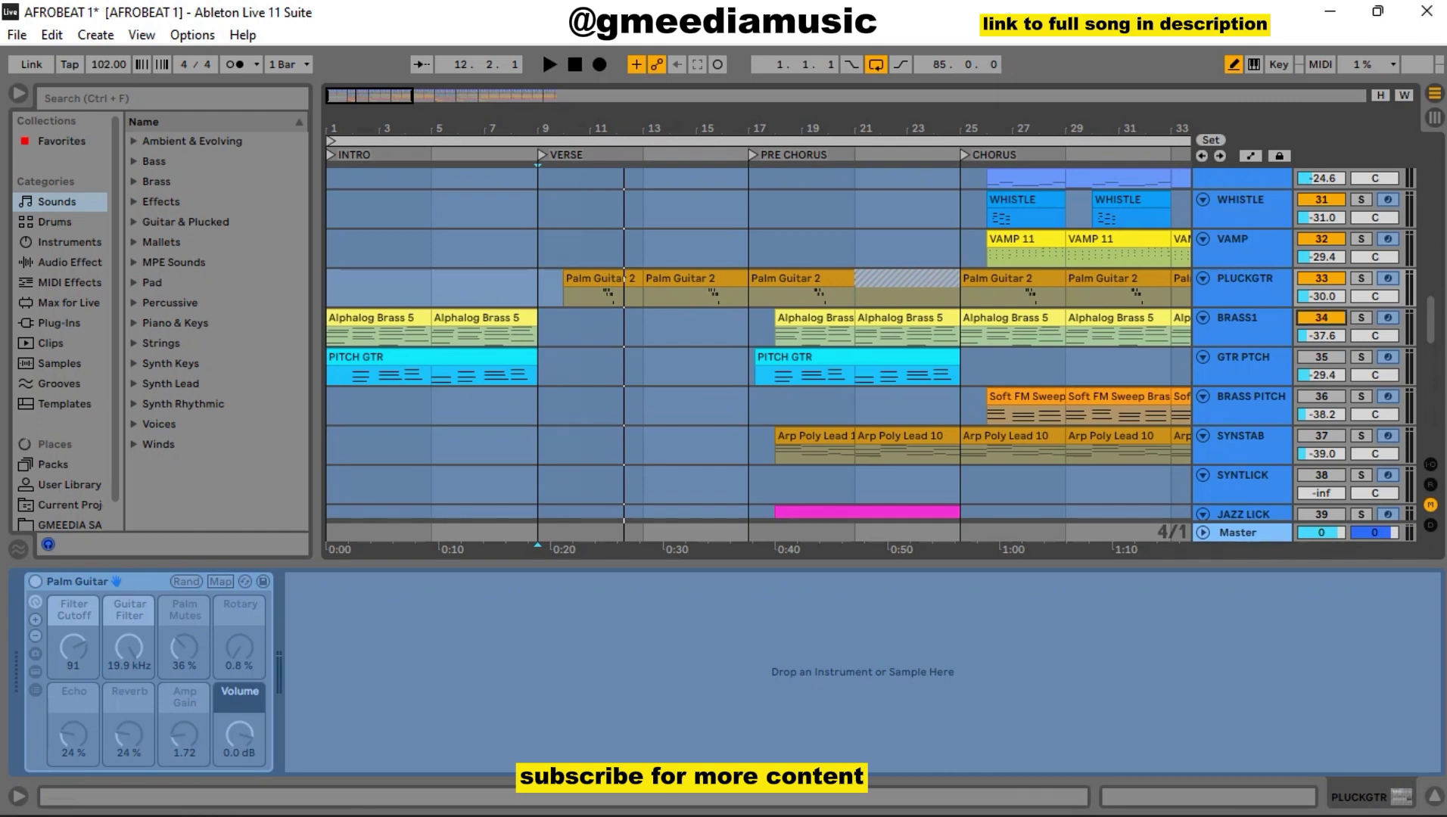
# Show the BRASS1 track's Alphalog Brass instrument and play it with the active tracks from the INTRO marker
pyautogui.click(1241, 325)
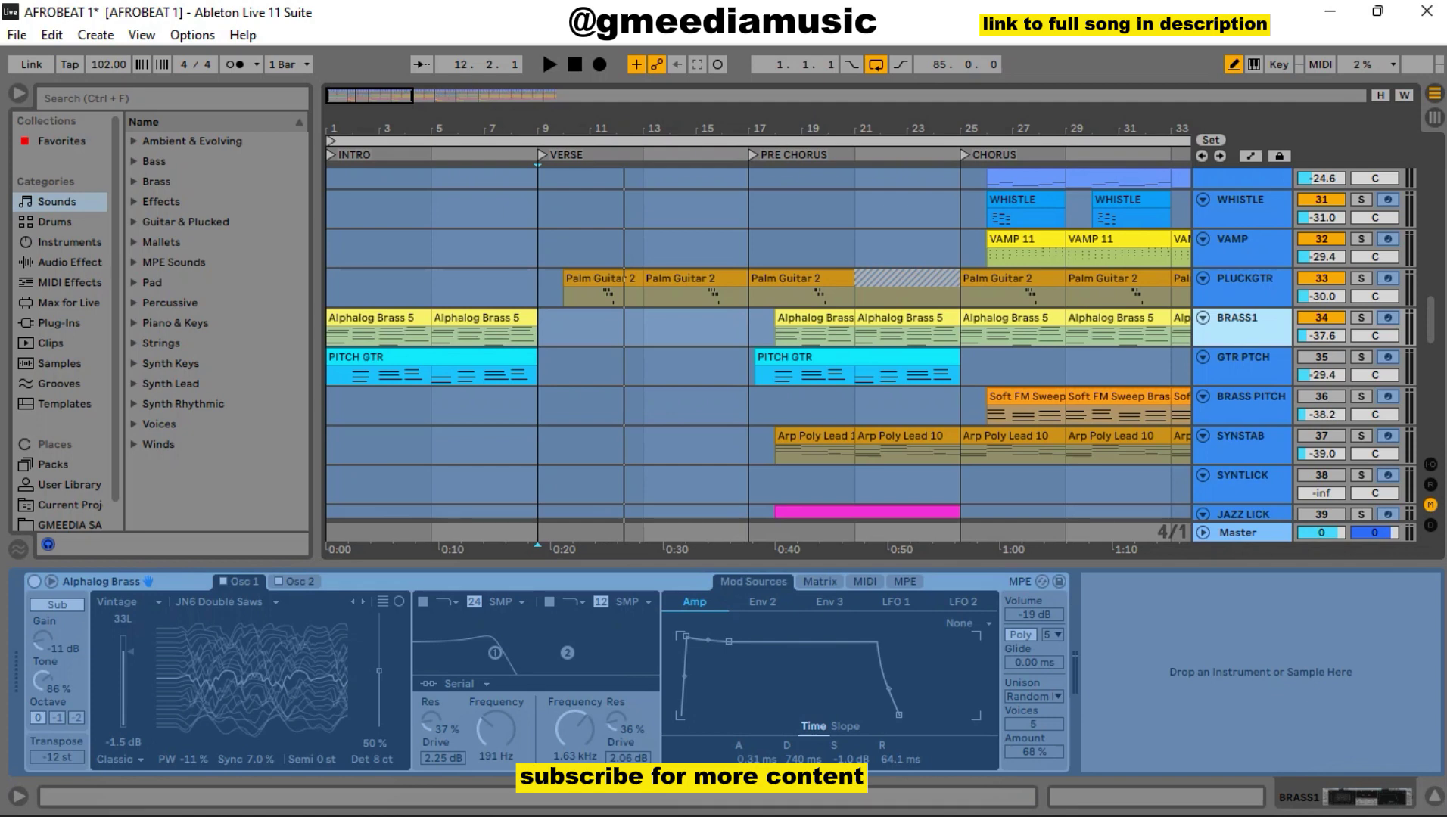
pyautogui.press('Home')
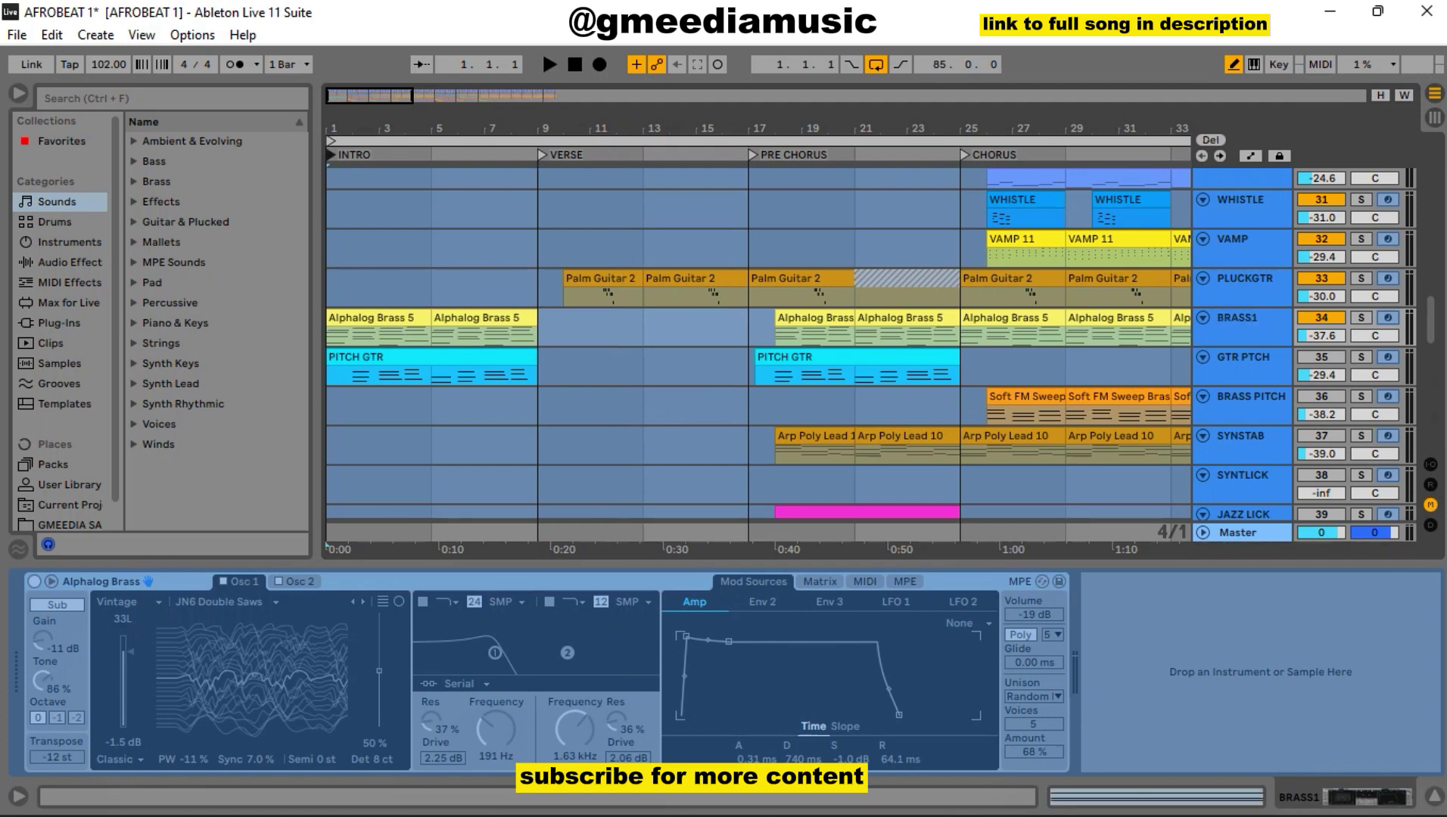
pyautogui.press('space')
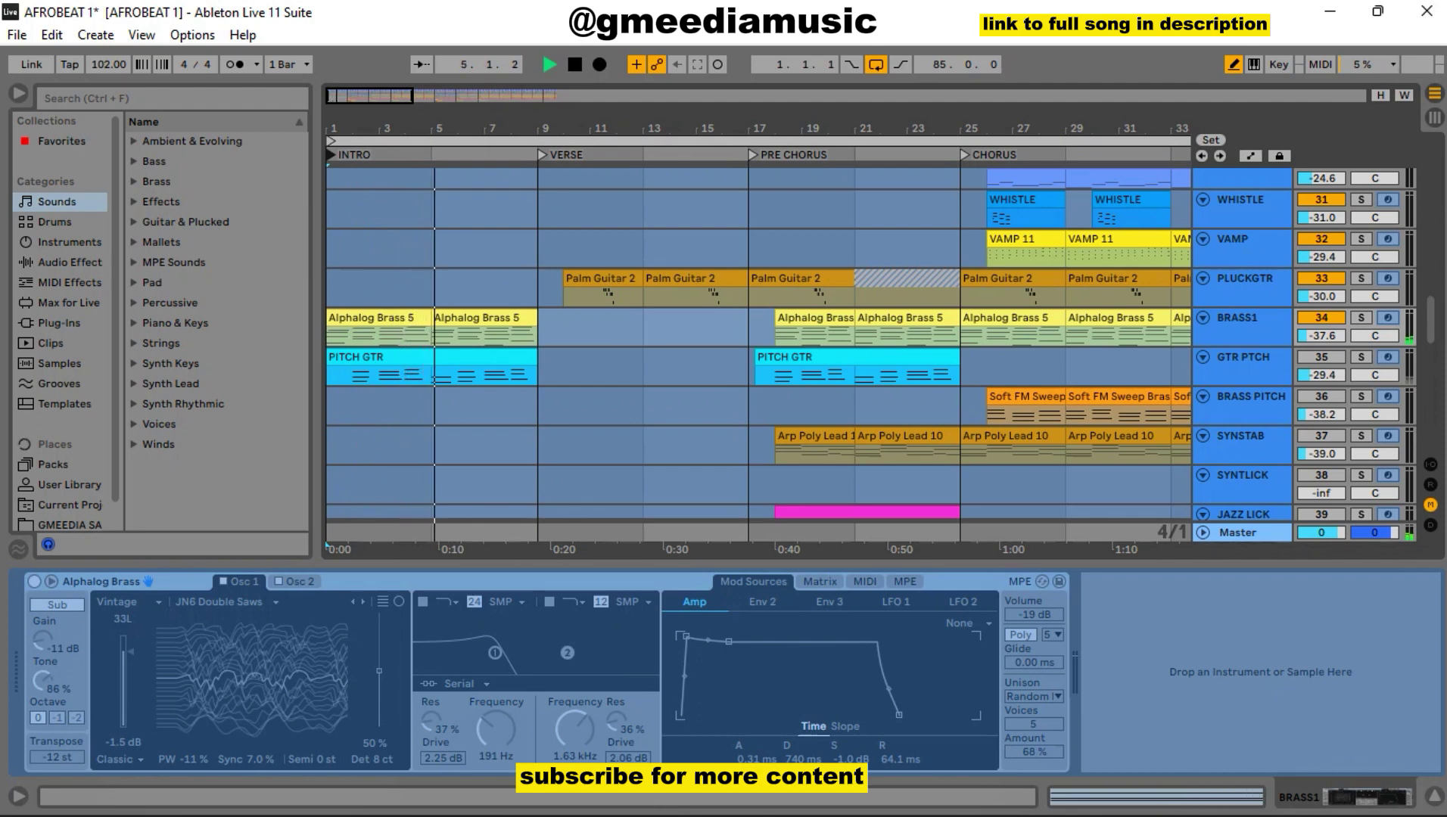
pyautogui.press('space')
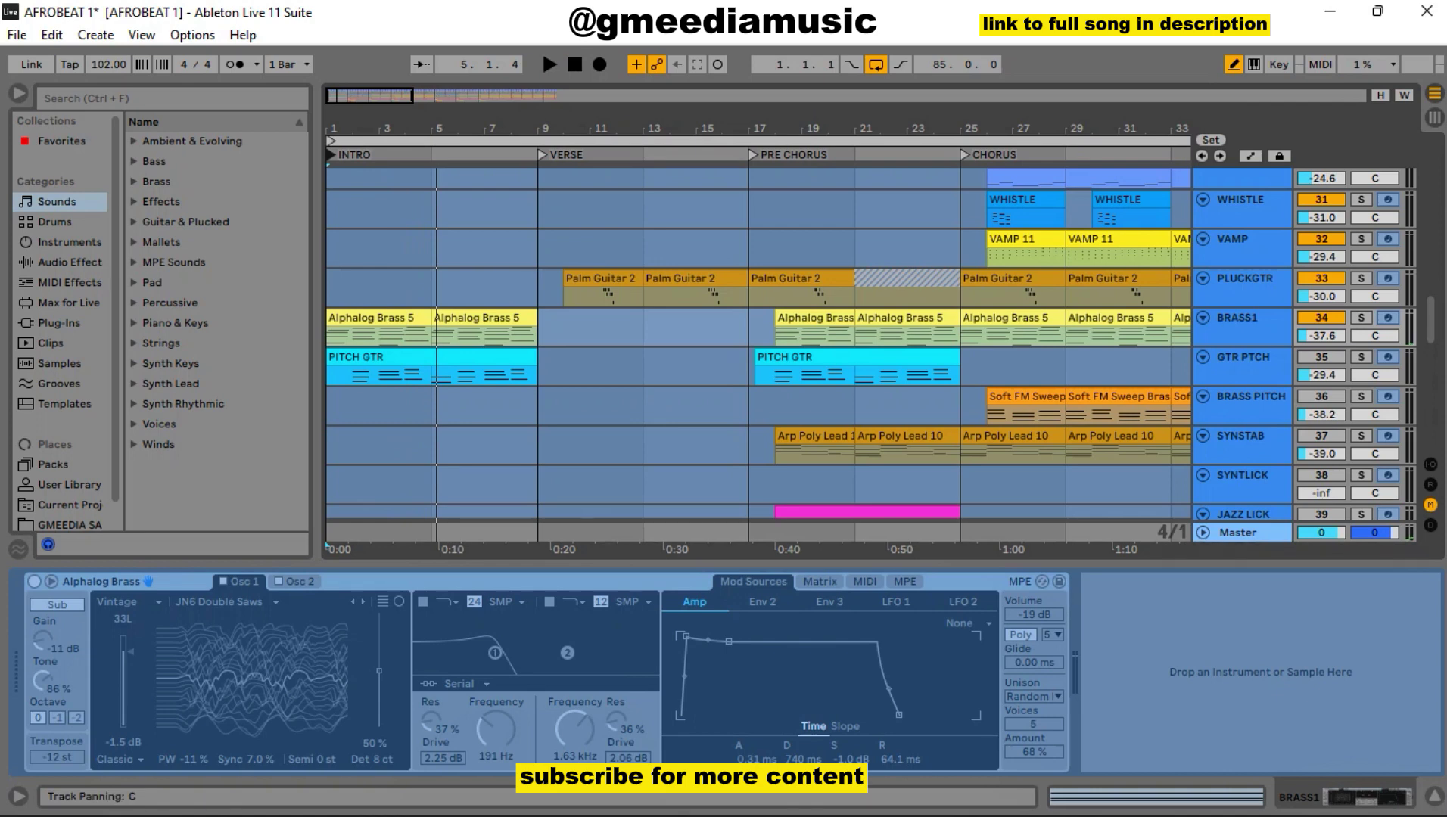
pyautogui.press('s')
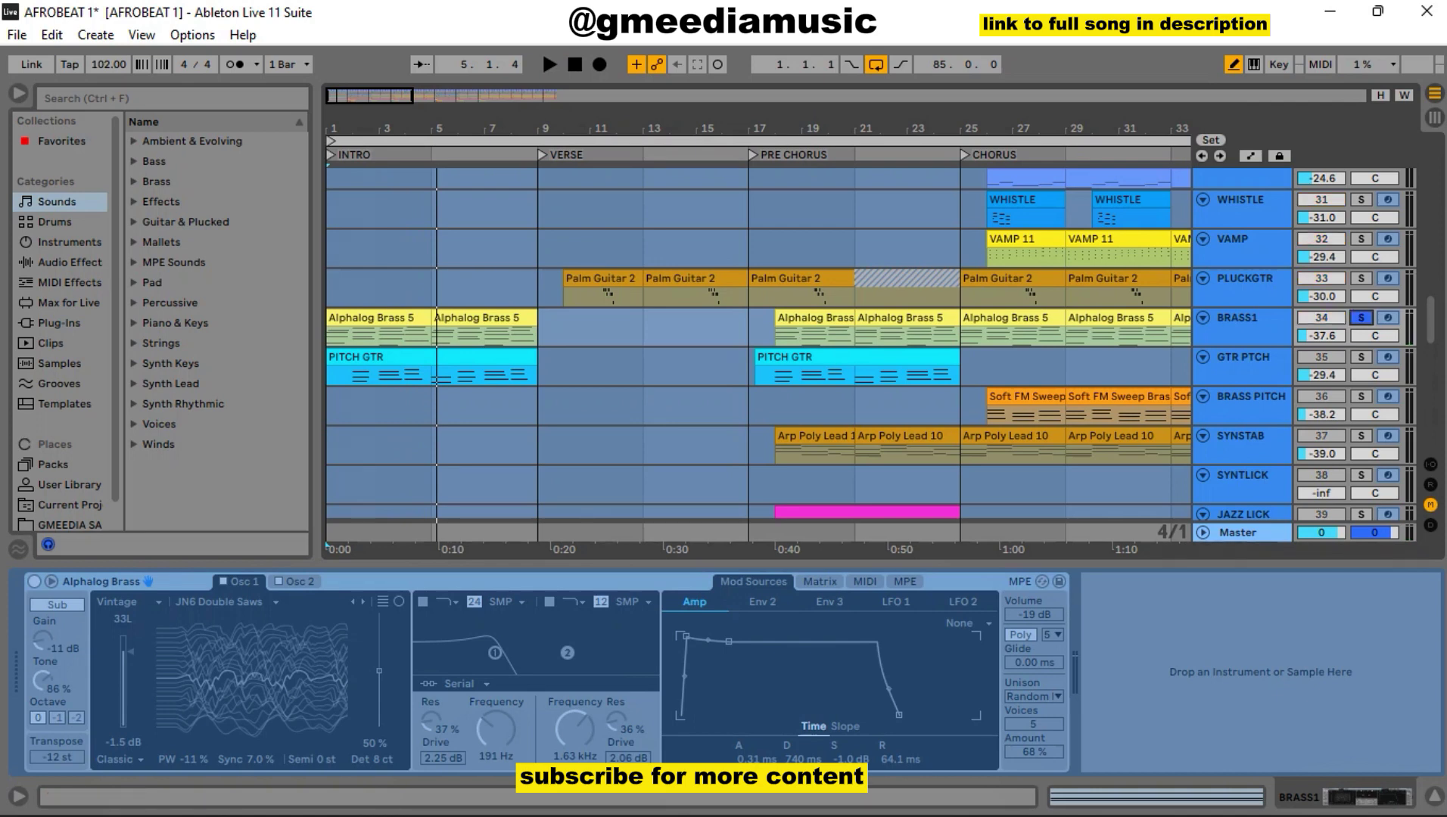
pyautogui.click(1361, 317)
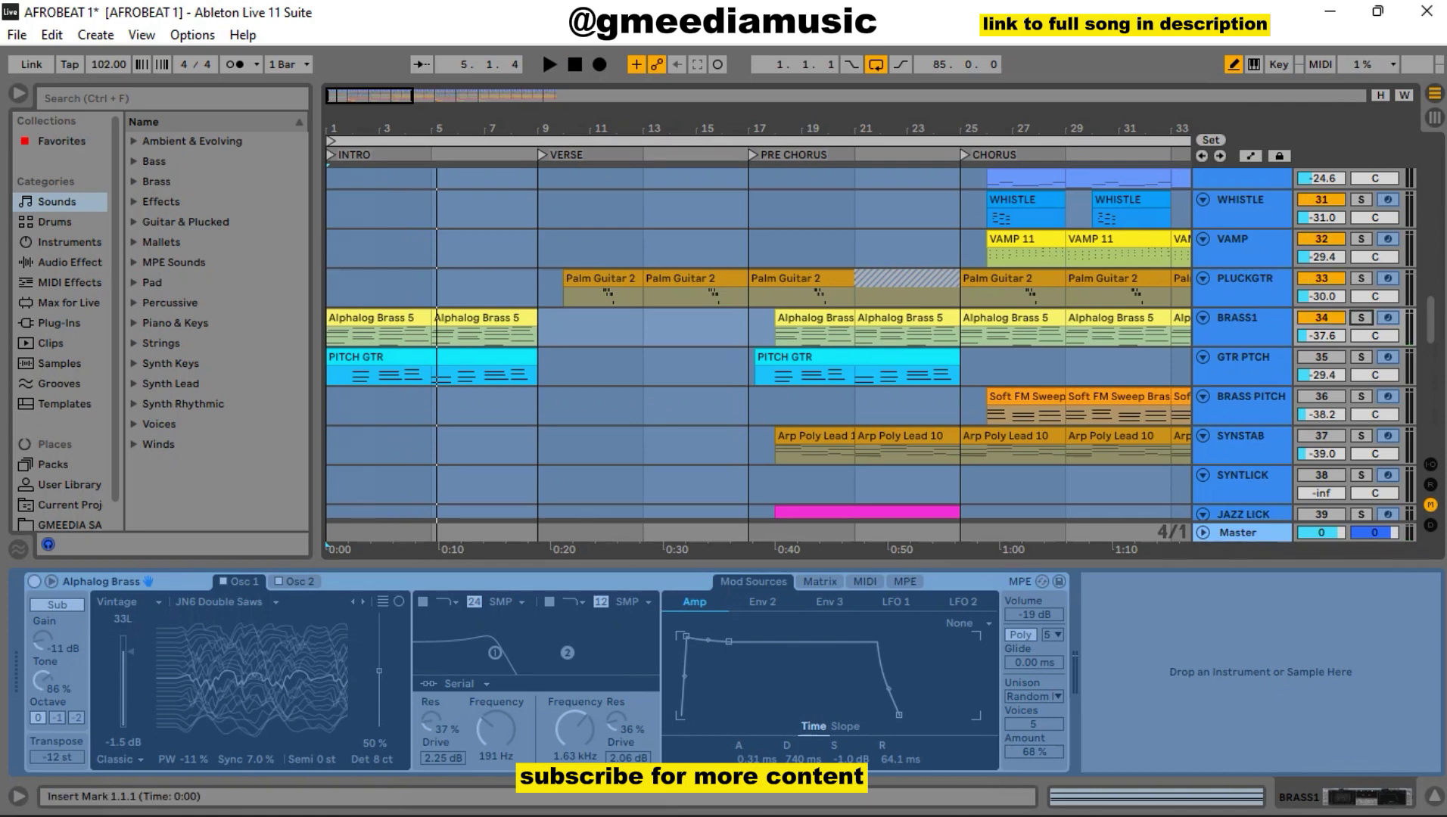
# Audition GTR PTCH soloed, unsolo and activate it, and play it with the active tracks from the PRE CHORUS marker
pyautogui.click(1361, 317)
pyautogui.press('space')
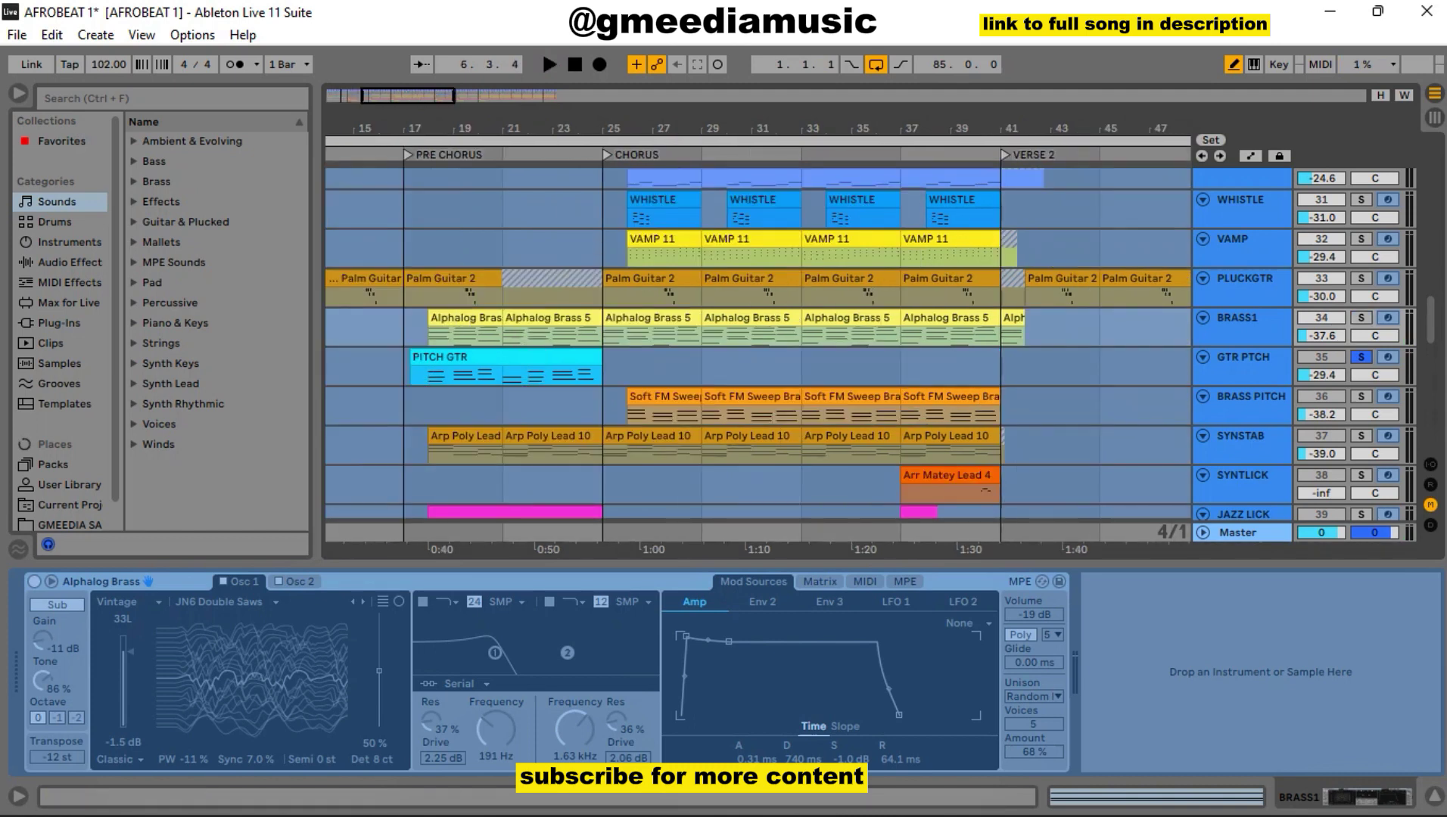
pyautogui.click(407, 154)
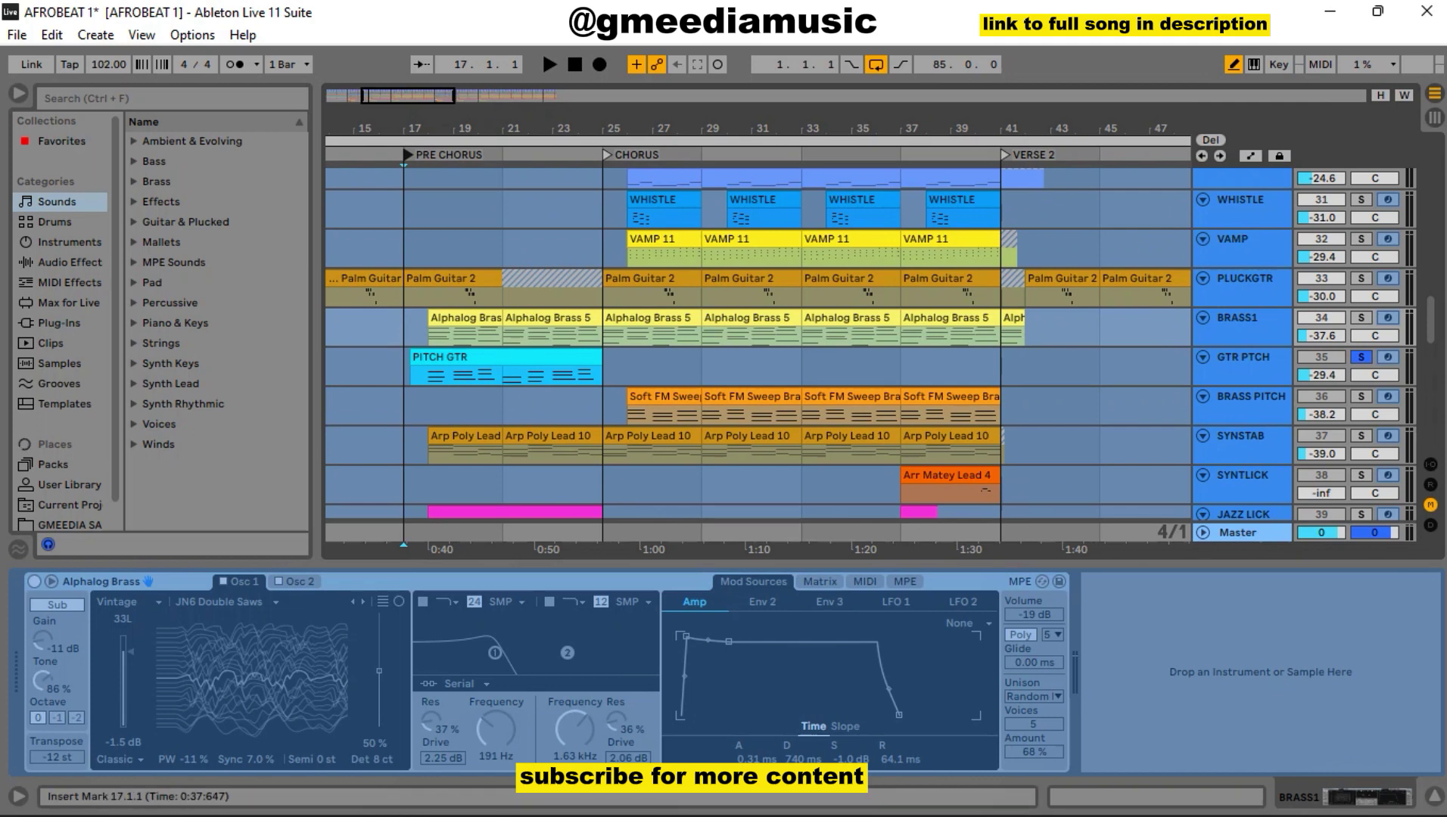
pyautogui.press('space')
pyautogui.click(1360, 357)
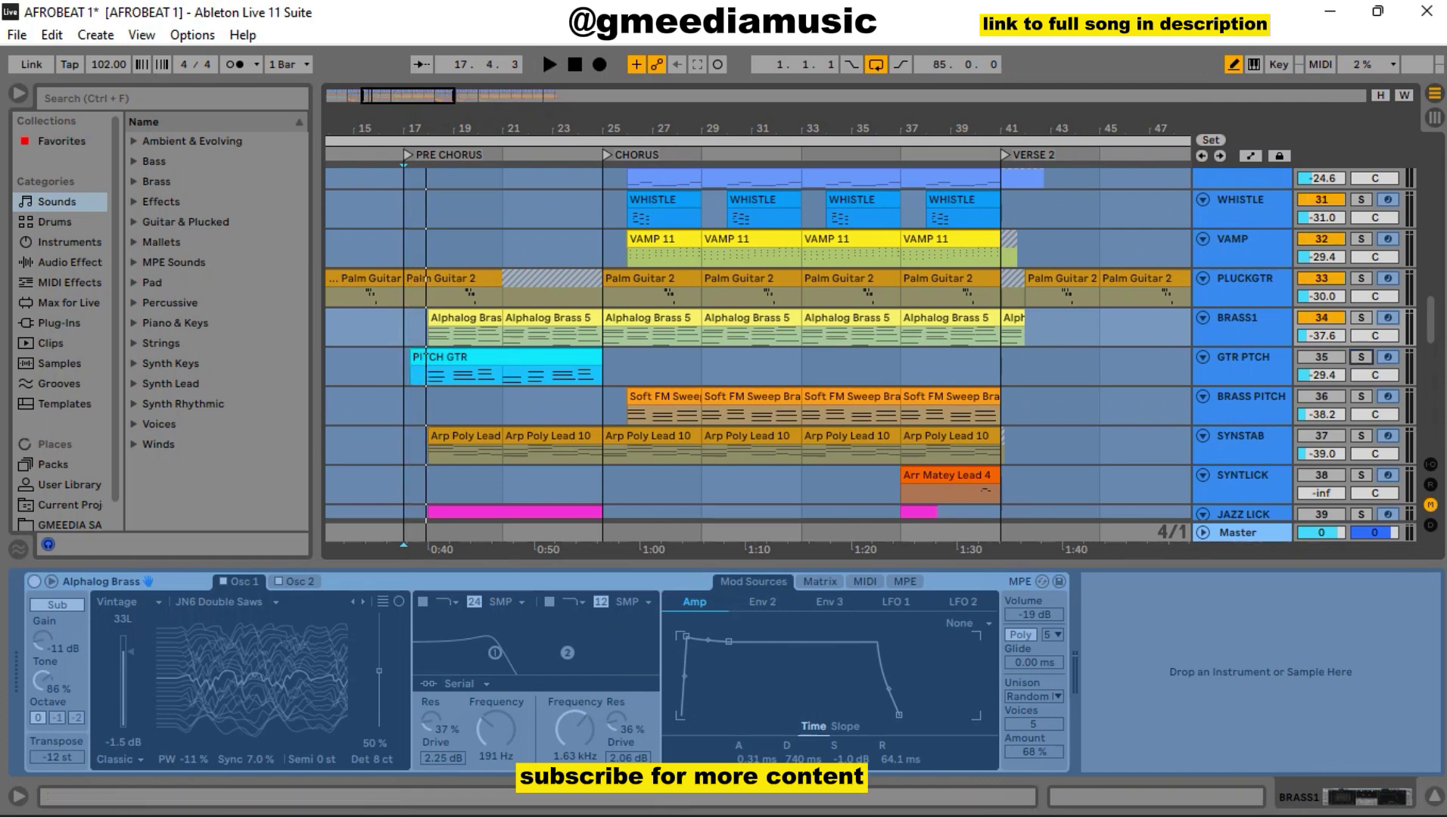
pyautogui.press('space')
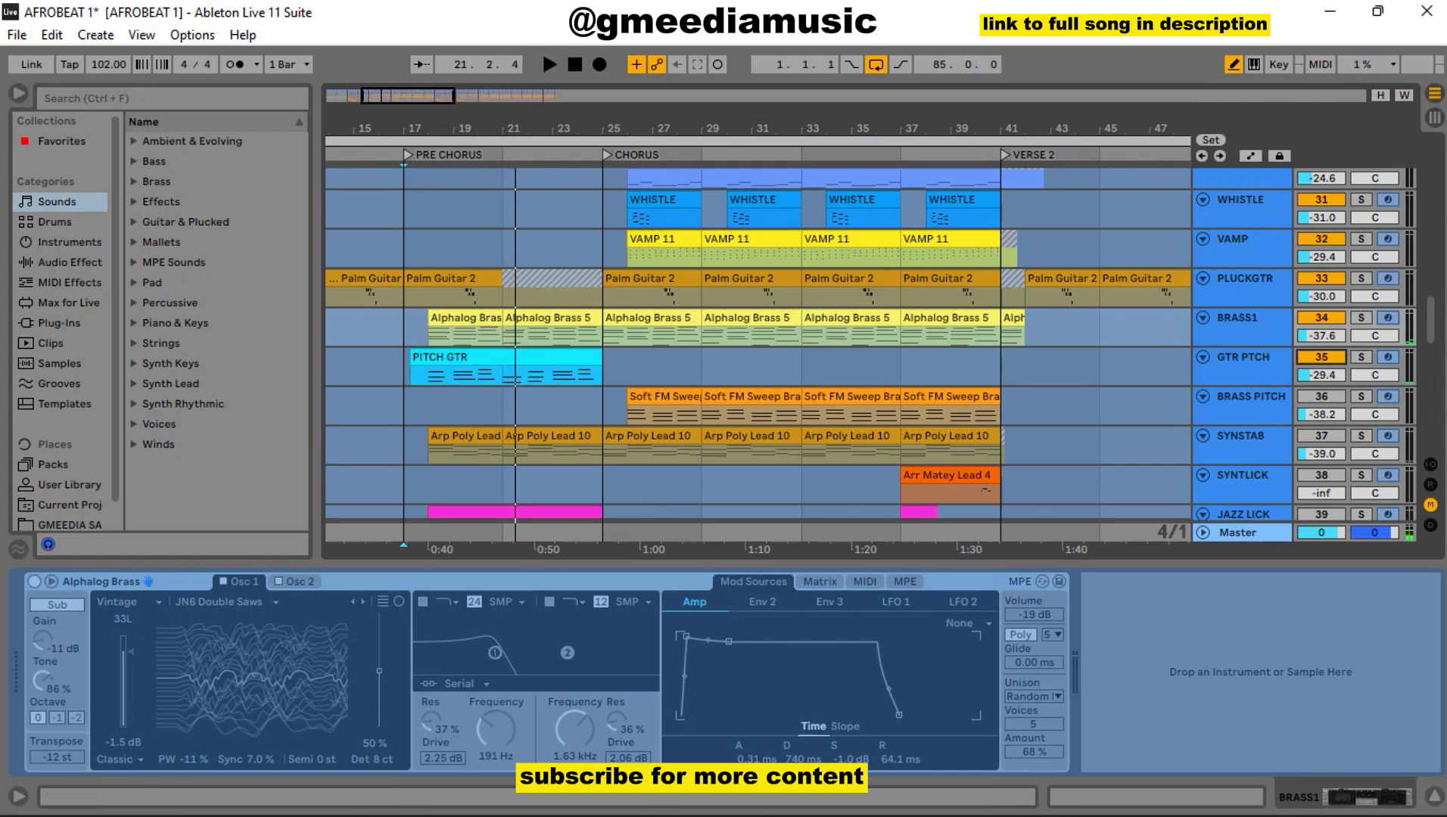
# Solo GTR PTCH again from the PRE CHORUS marker and show its Jazz Soft Guitar instrument
pyautogui.click(1360, 356)
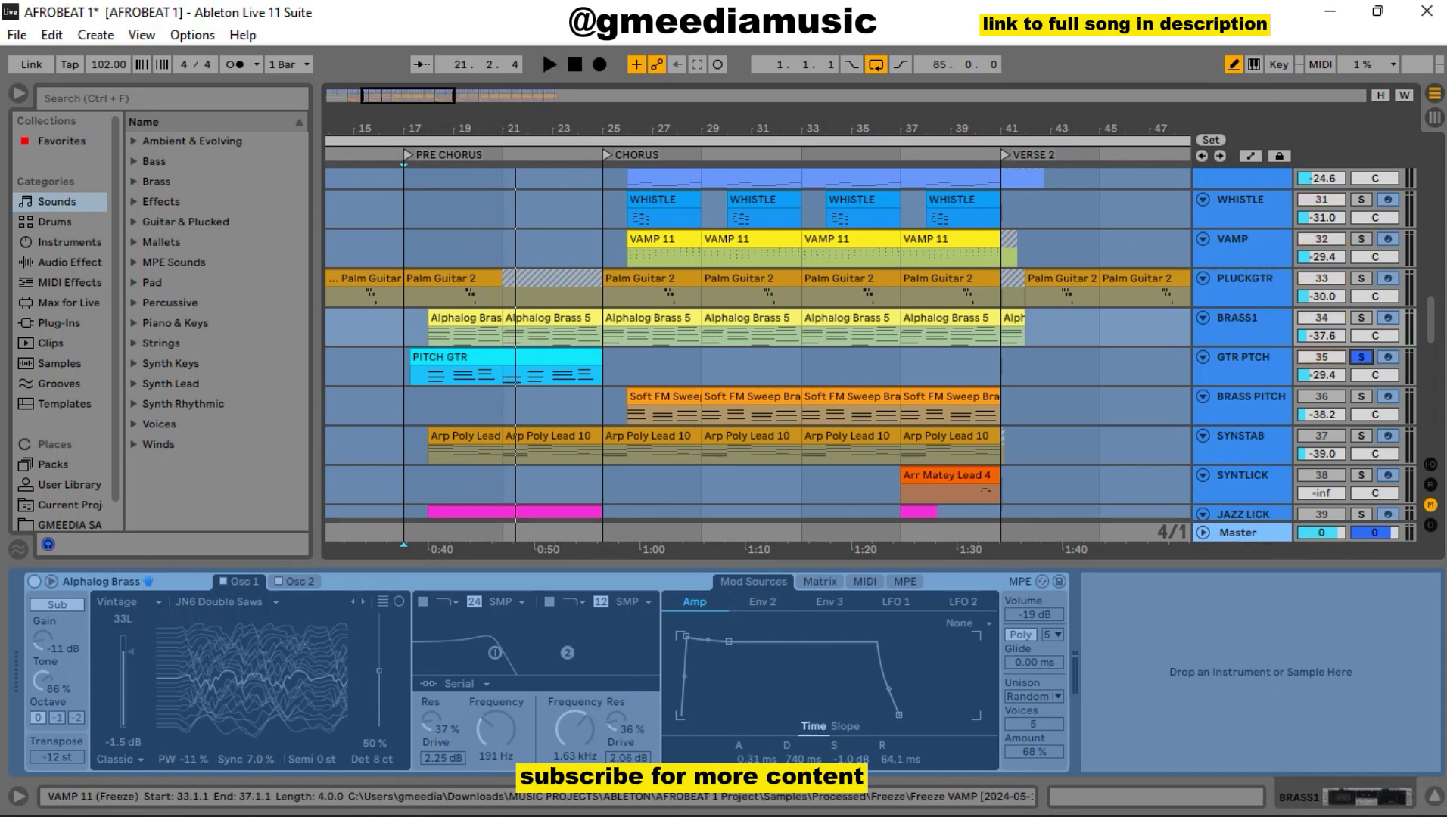
pyautogui.click(407, 154)
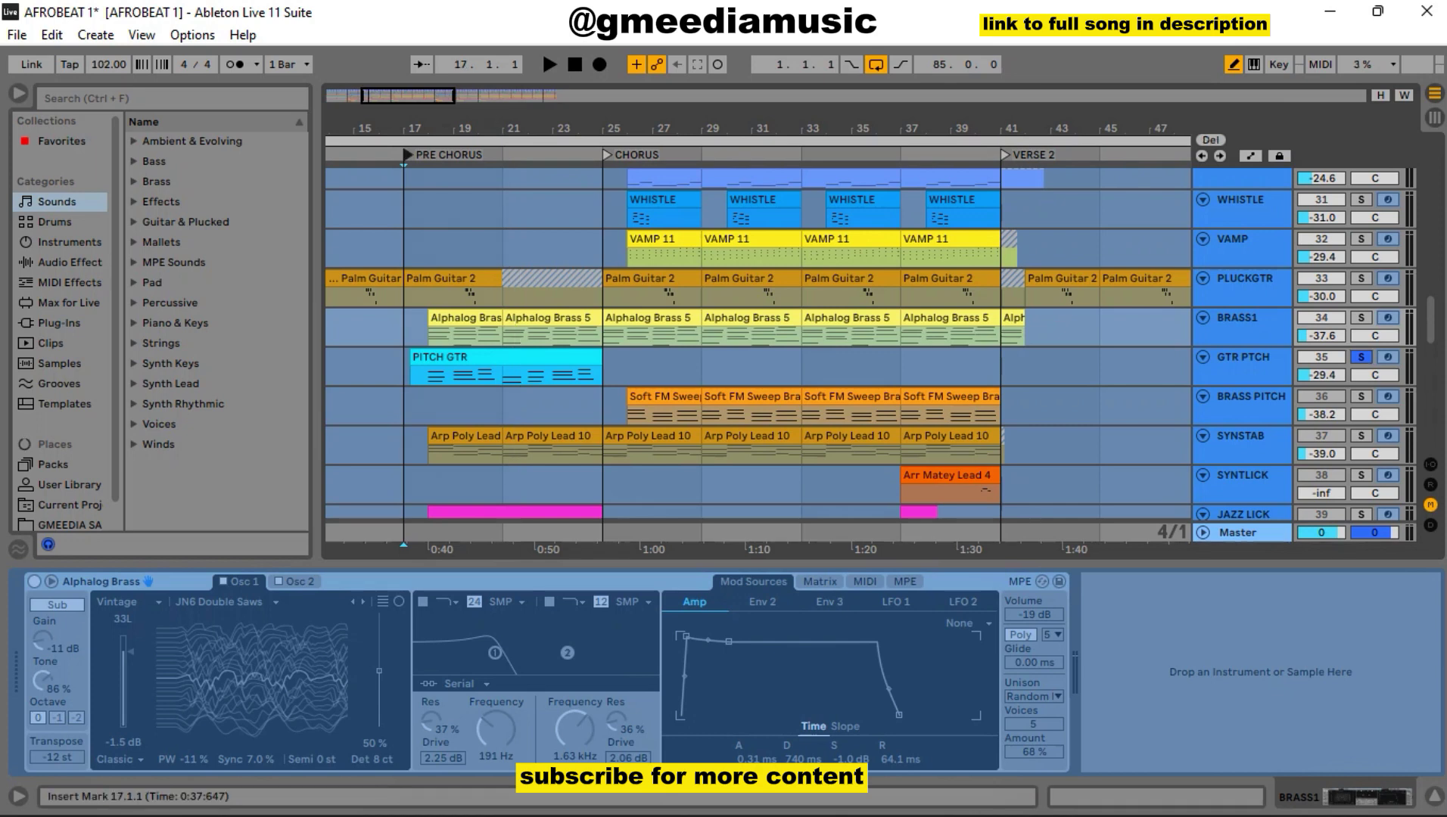
pyautogui.press('space')
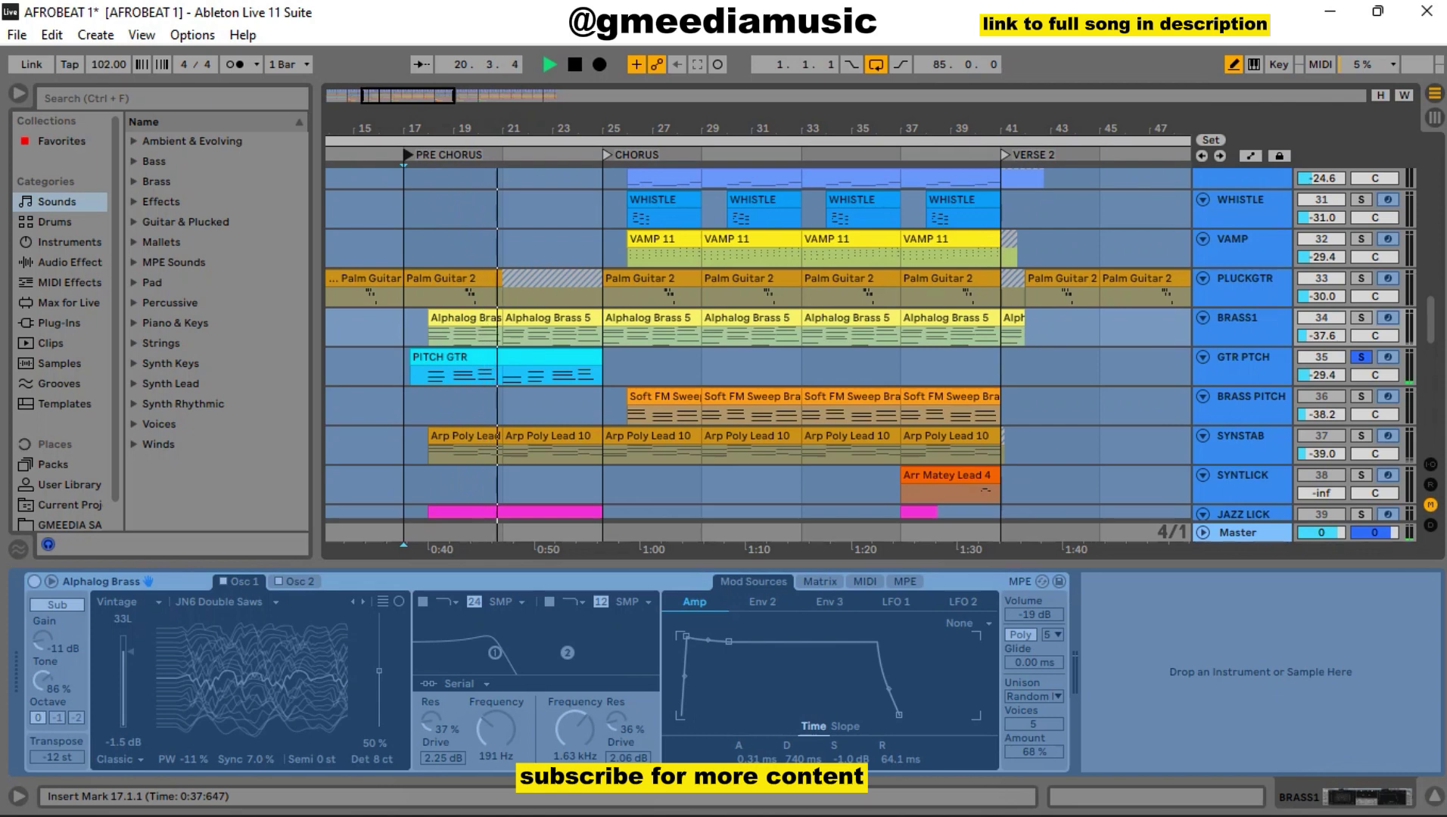
pyautogui.press('space')
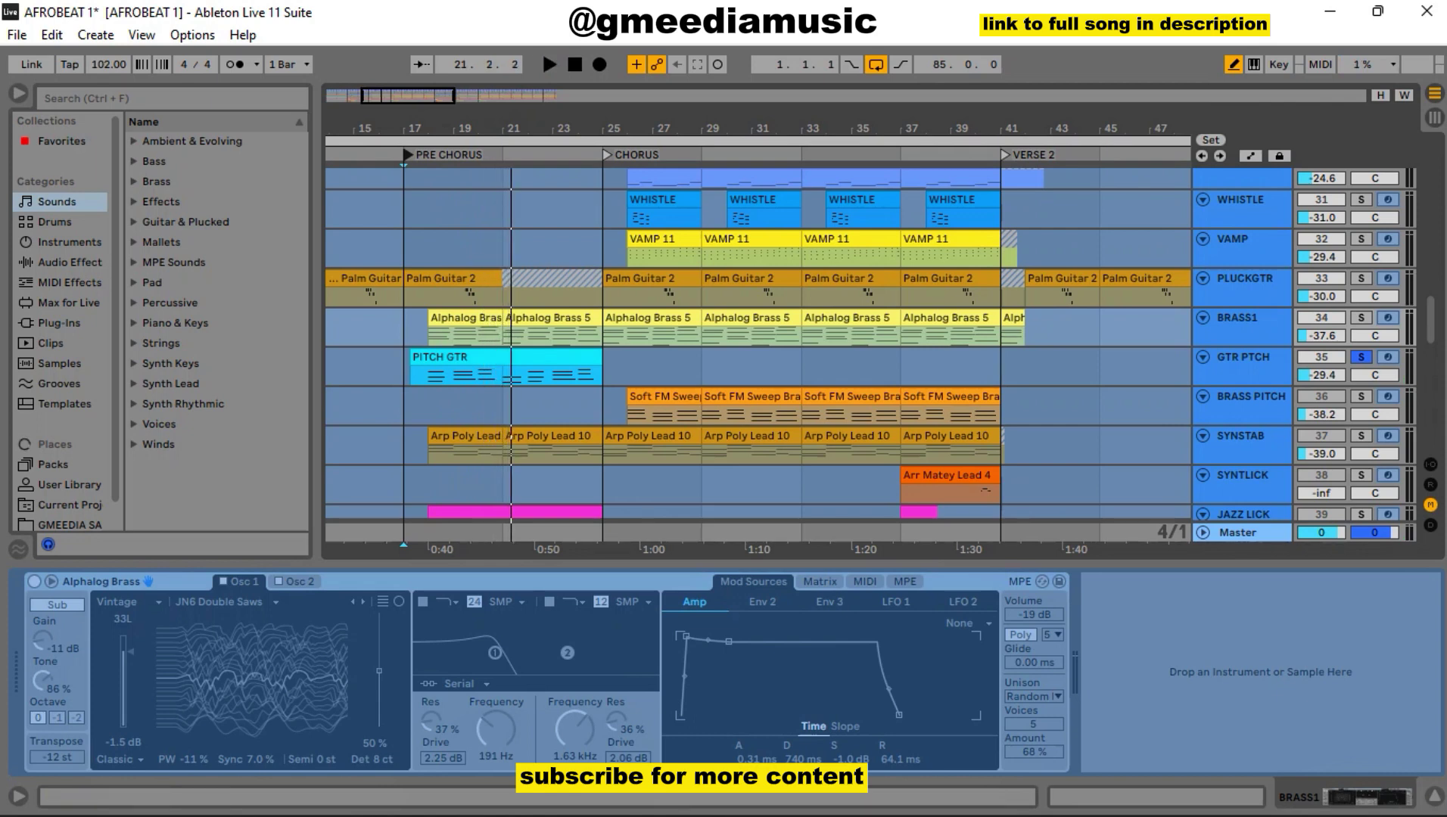
pyautogui.click(1242, 357)
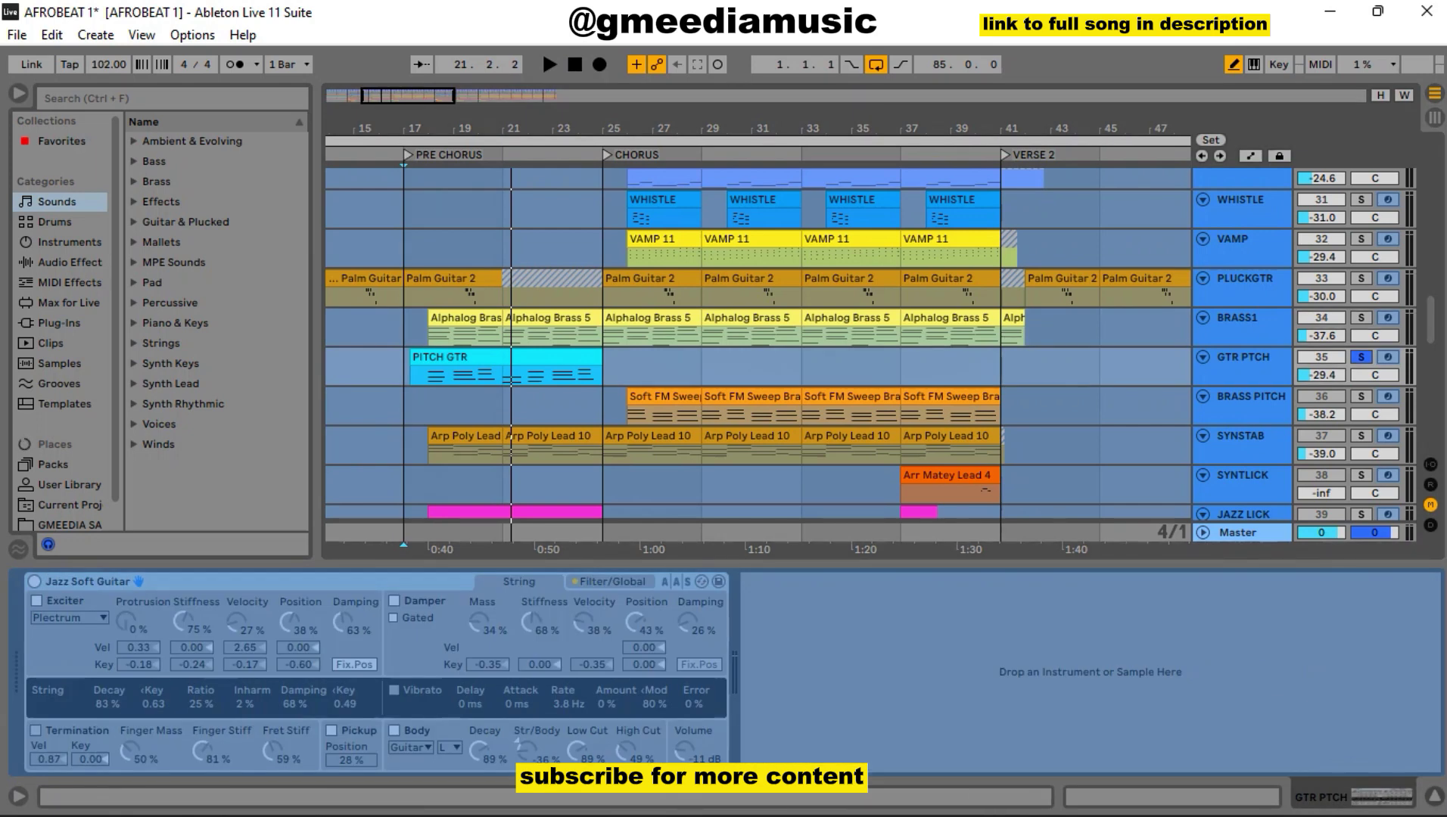
# Unsolo GTR PTCH and play the pre-chorus with the active tracks, switching GTR PTCH off and on to compare
pyautogui.press('s')
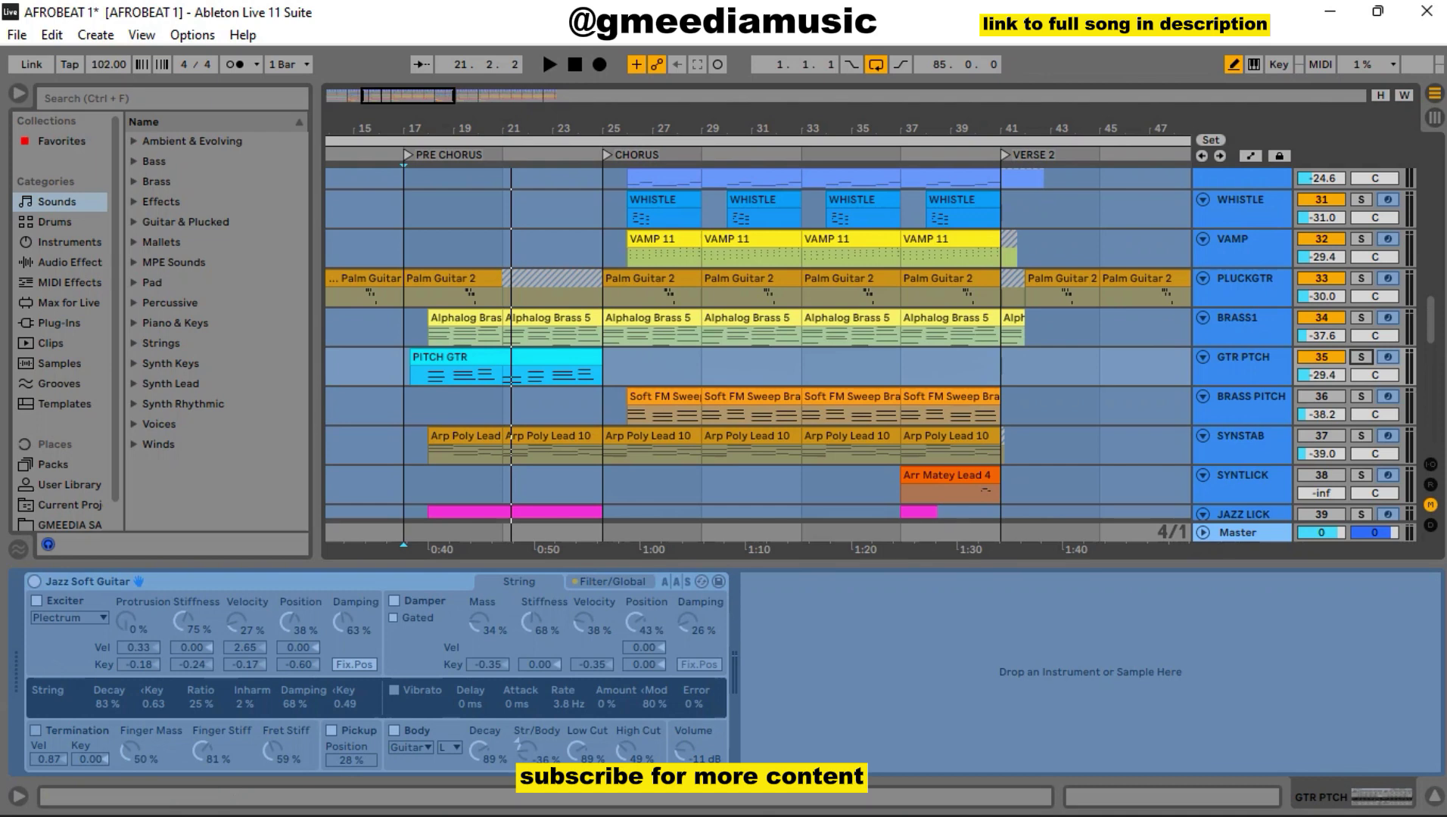
pyautogui.press('space')
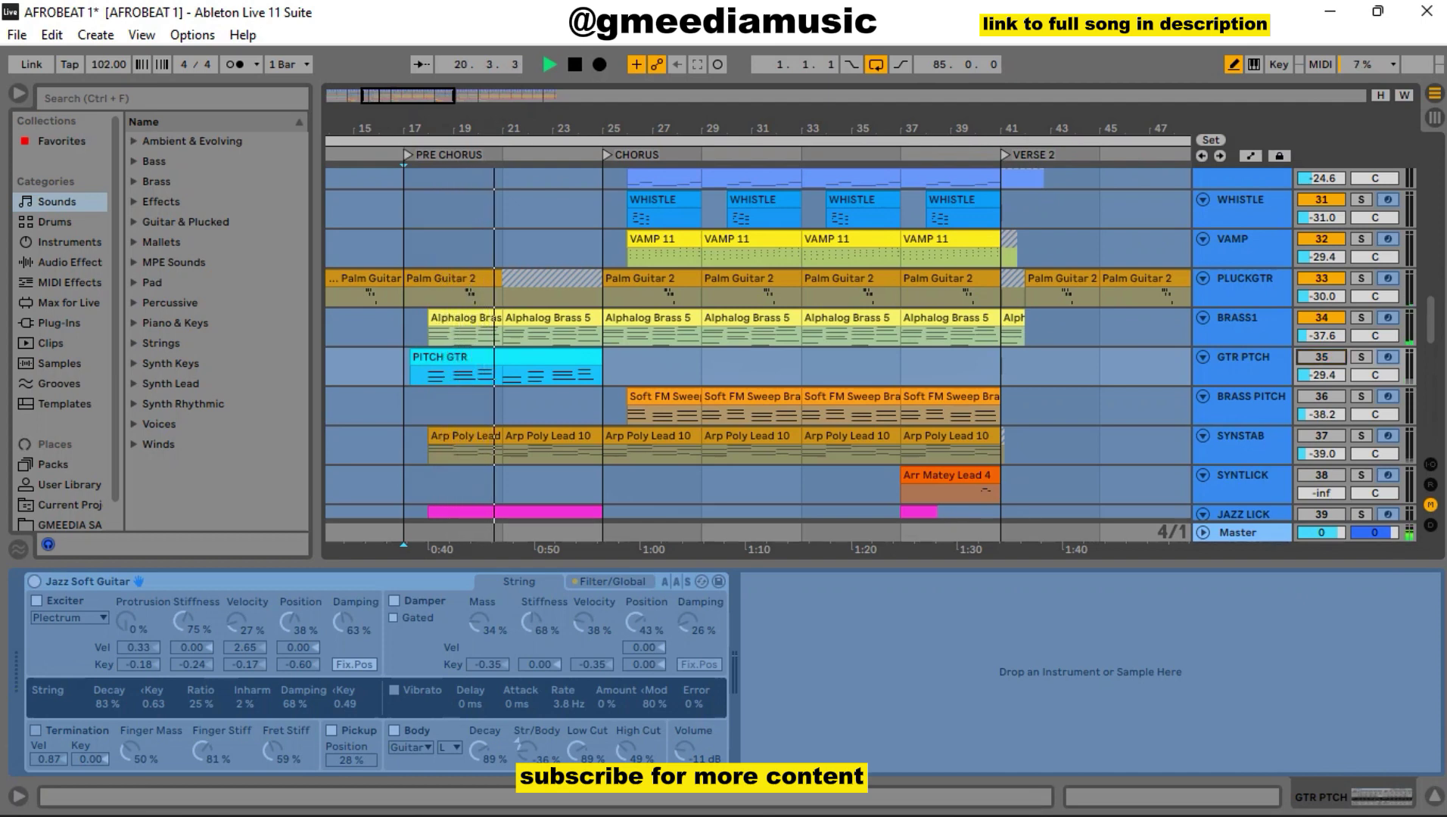
pyautogui.click(1320, 358)
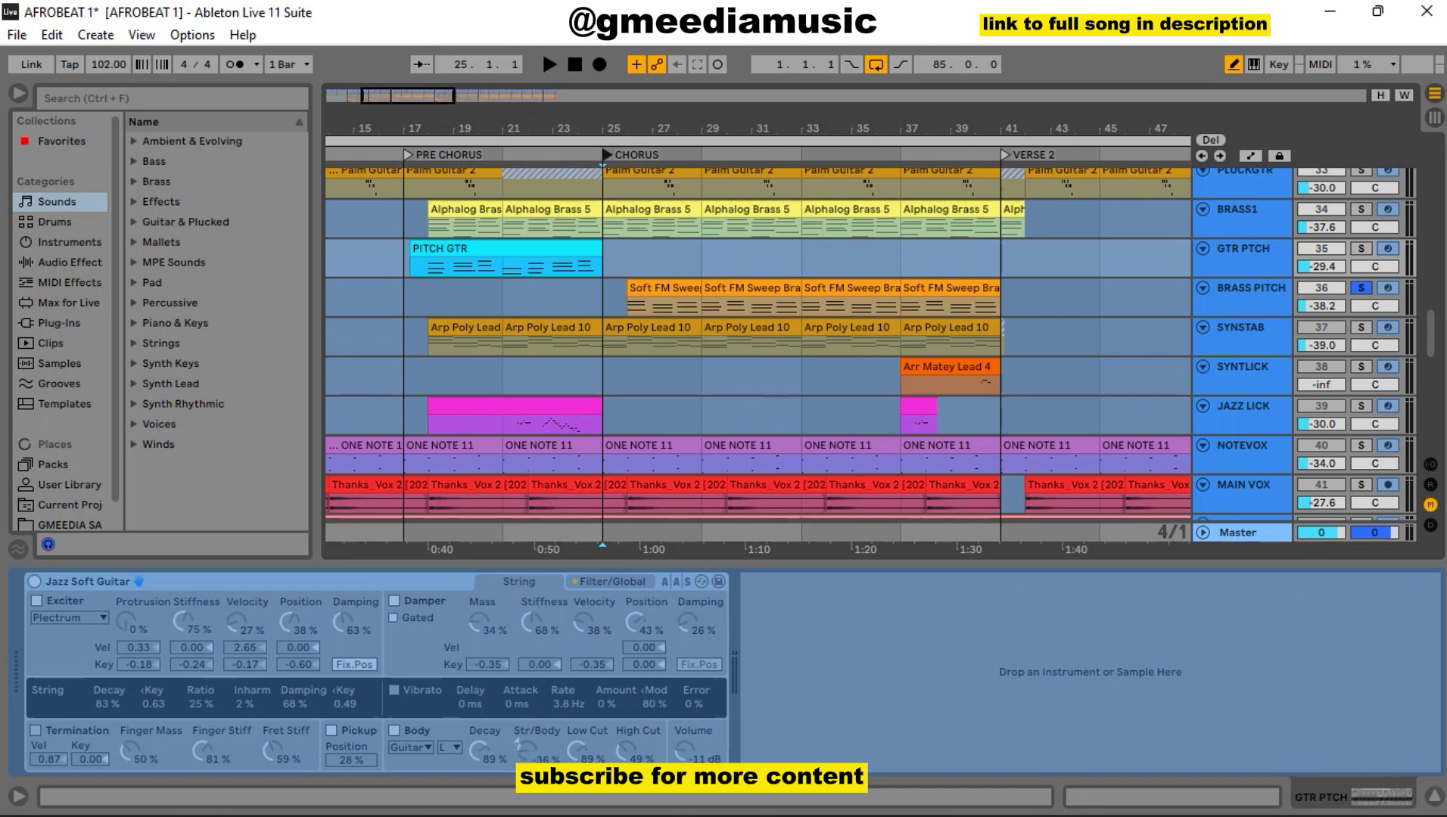
# Show the BRASS PITCH track's Soft FM Sweep Brass instrument and audition it soloed in the chorus with its volume raised to -32.3 dB
pyautogui.click(1249, 288)
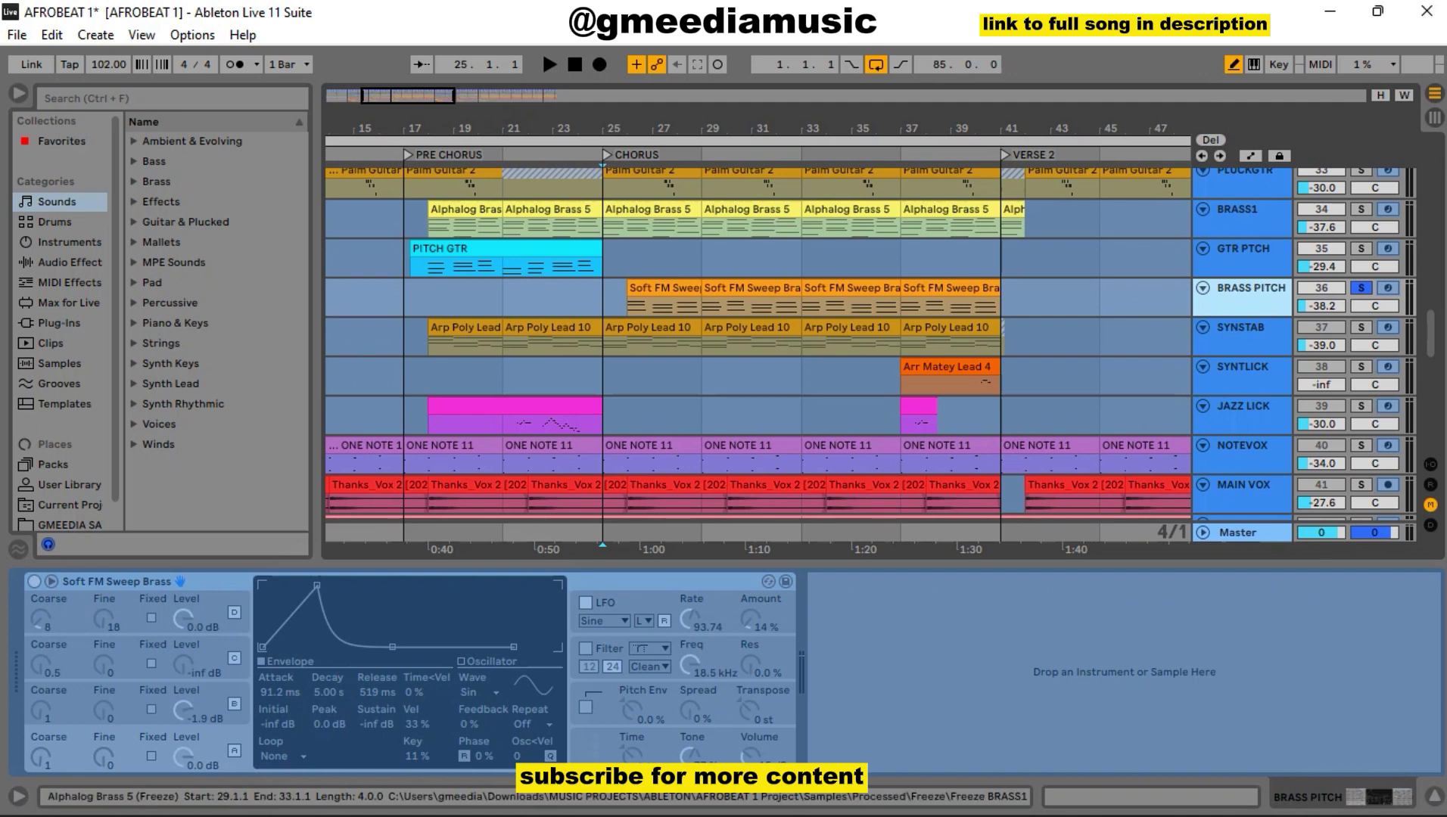
pyautogui.press('space')
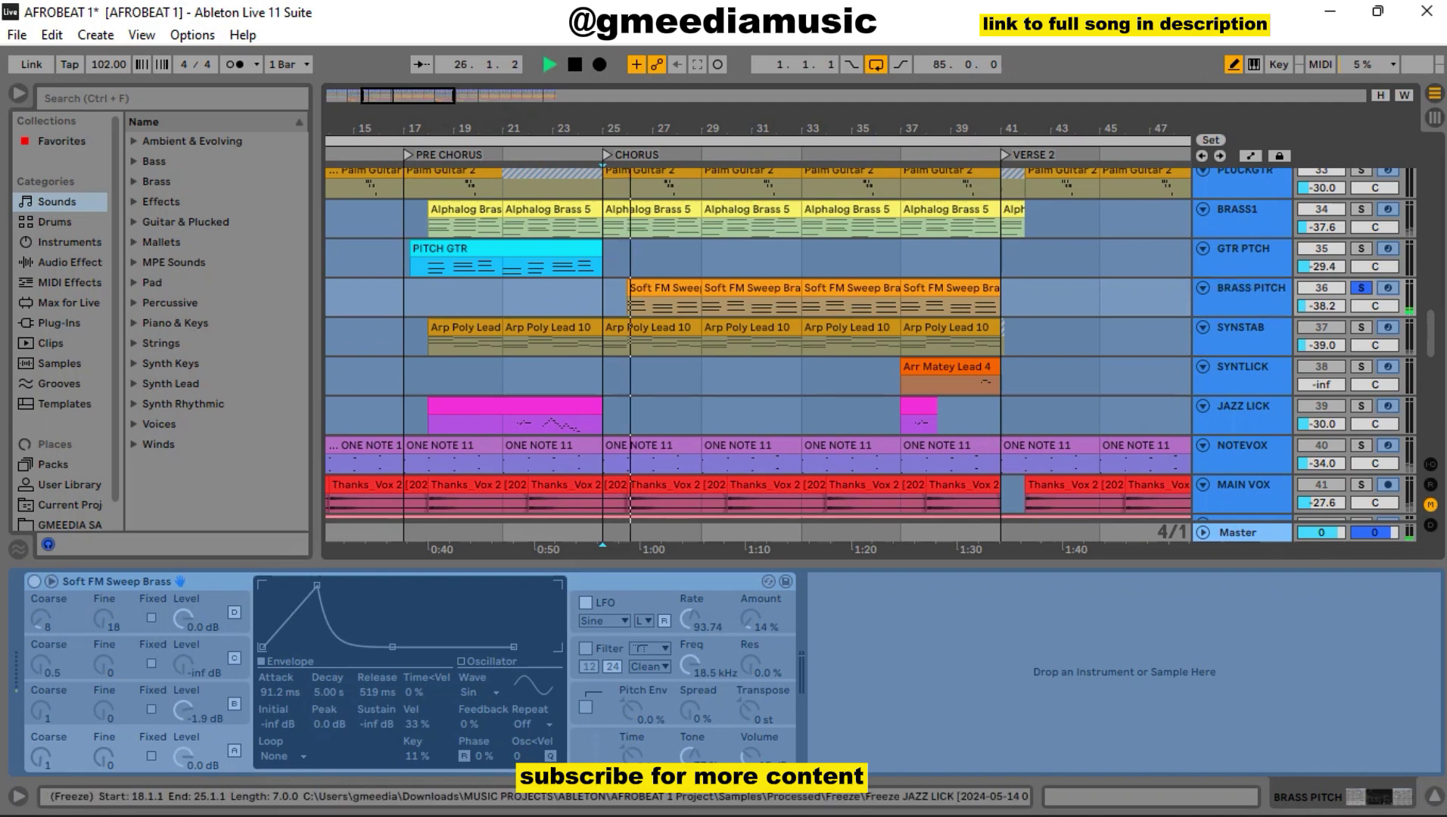
pyautogui.moveTo(1320, 306); pyautogui.dragTo(1320, 282)
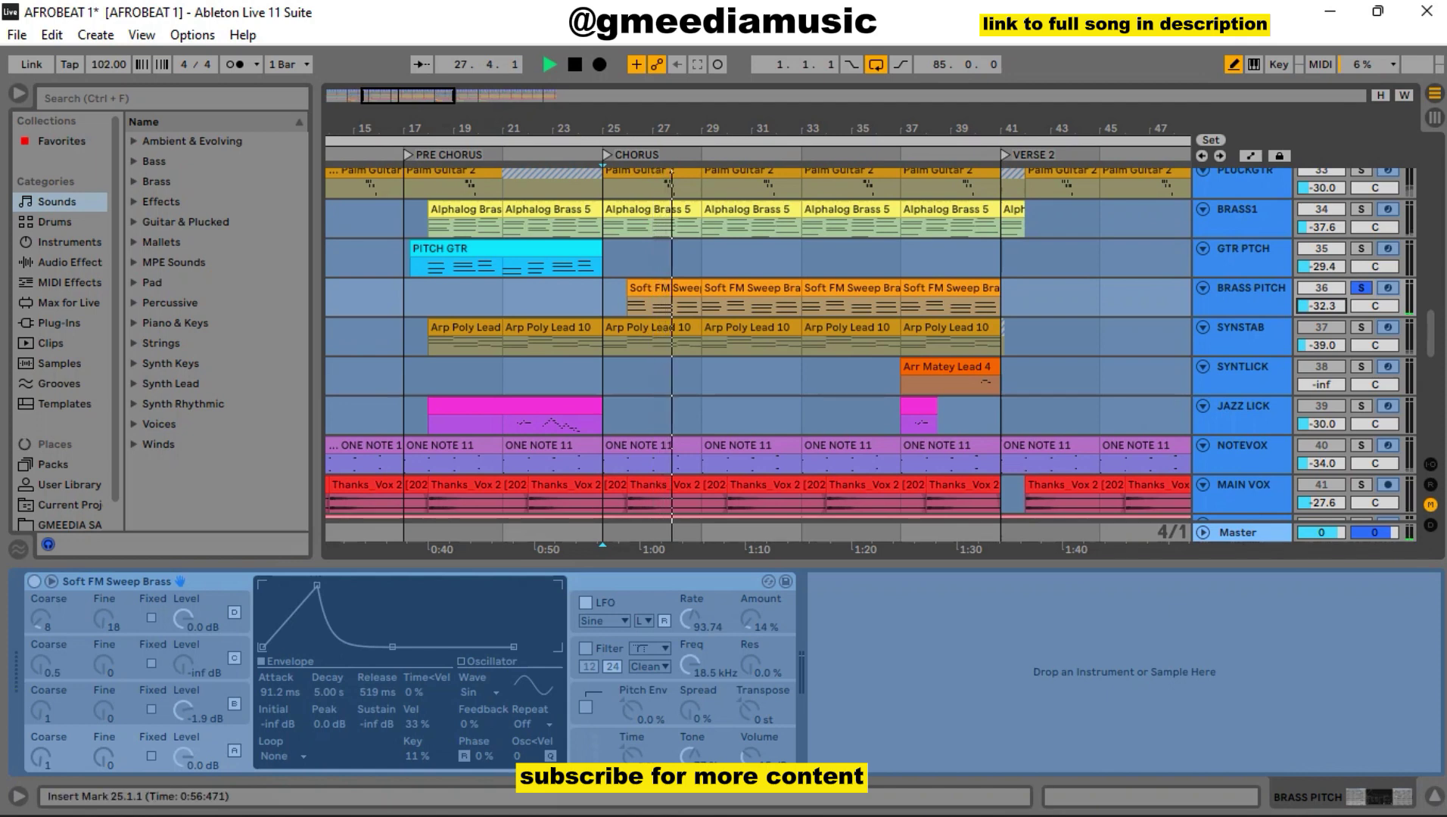
pyautogui.press('space')
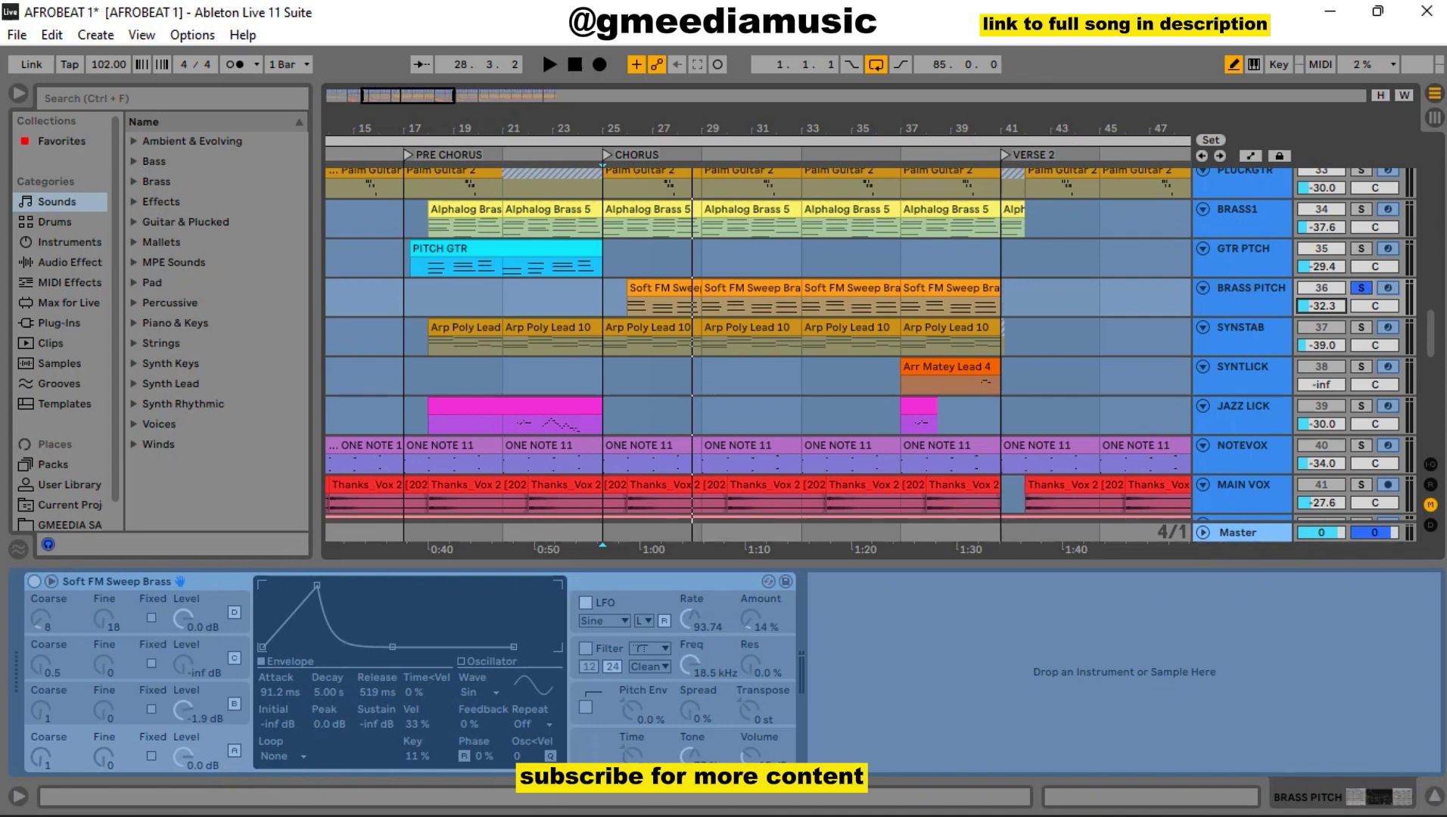
# Unsolo BRASS PITCH, play it with the active tracks in the chorus, and lower its volume to -35.6 dB
pyautogui.press('s')
pyautogui.press('space')
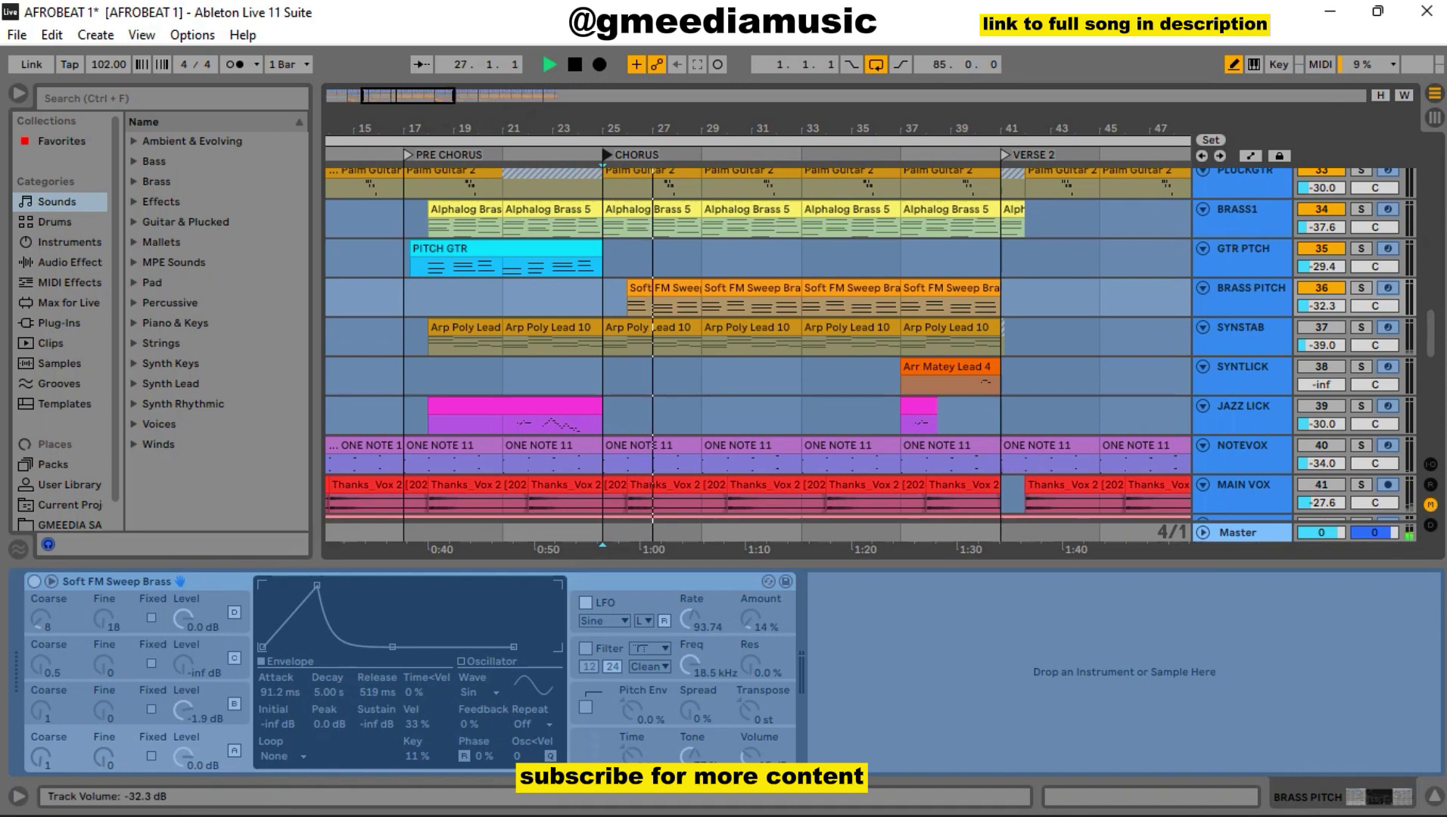
pyautogui.moveTo(1320, 306); pyautogui.dragTo(1320, 325)
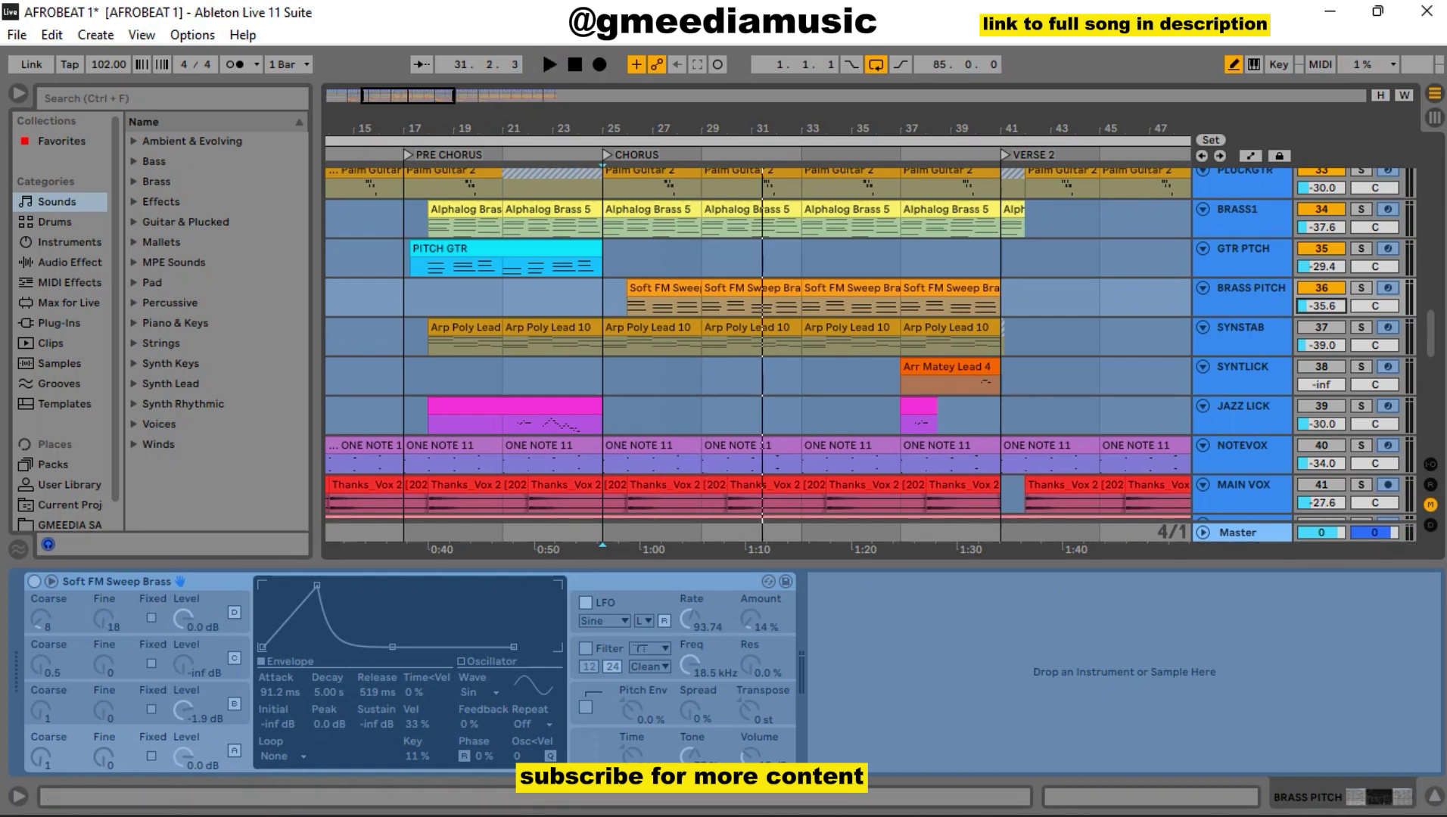
# Activate SYNSTAB, show its Arp Poly Lead instrument, and audition it from PRE CHORUS unsoloed and soloed, raising its volume to -31.2 dB
pyautogui.click(1241, 327)
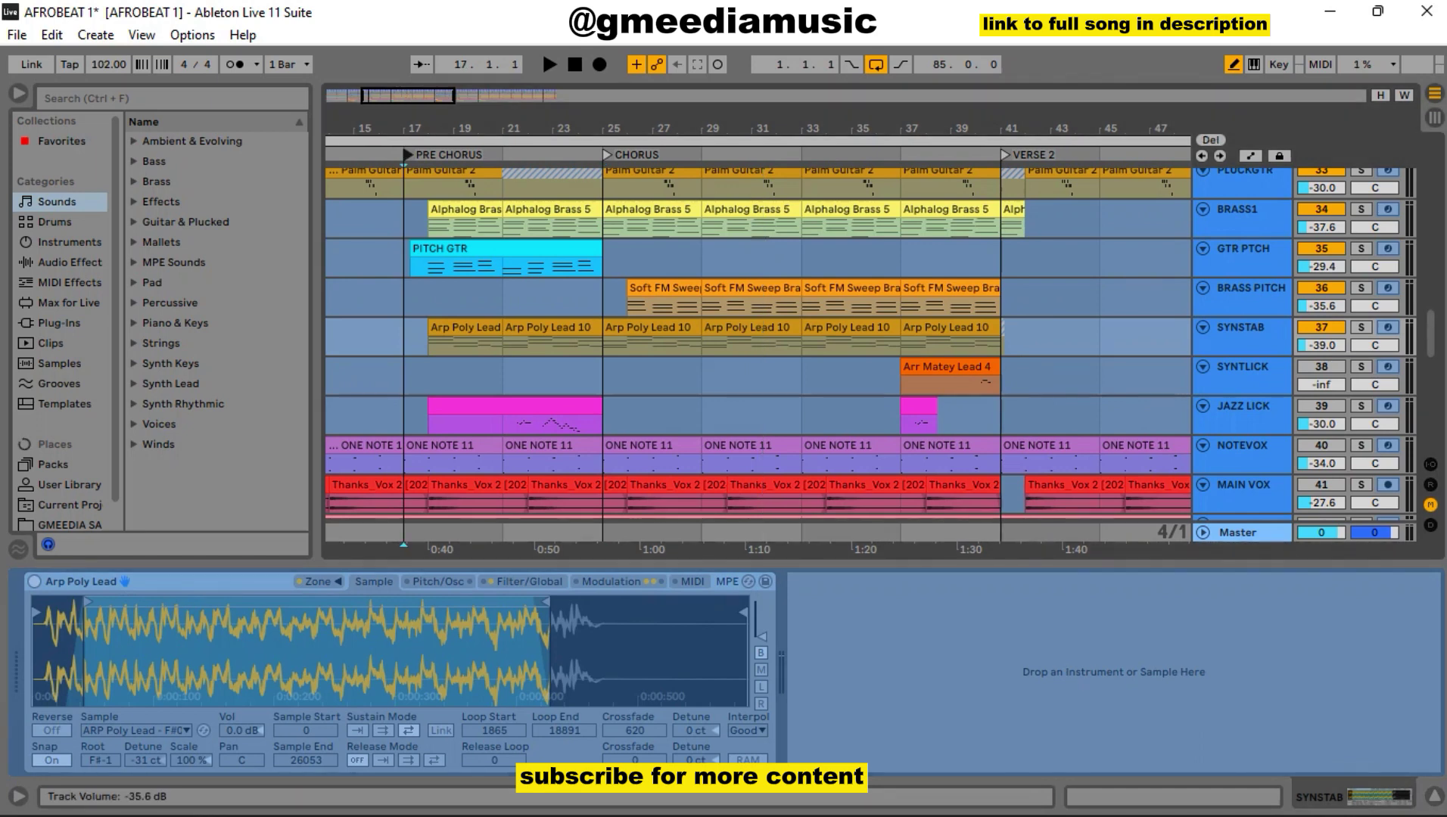
pyautogui.press('space')
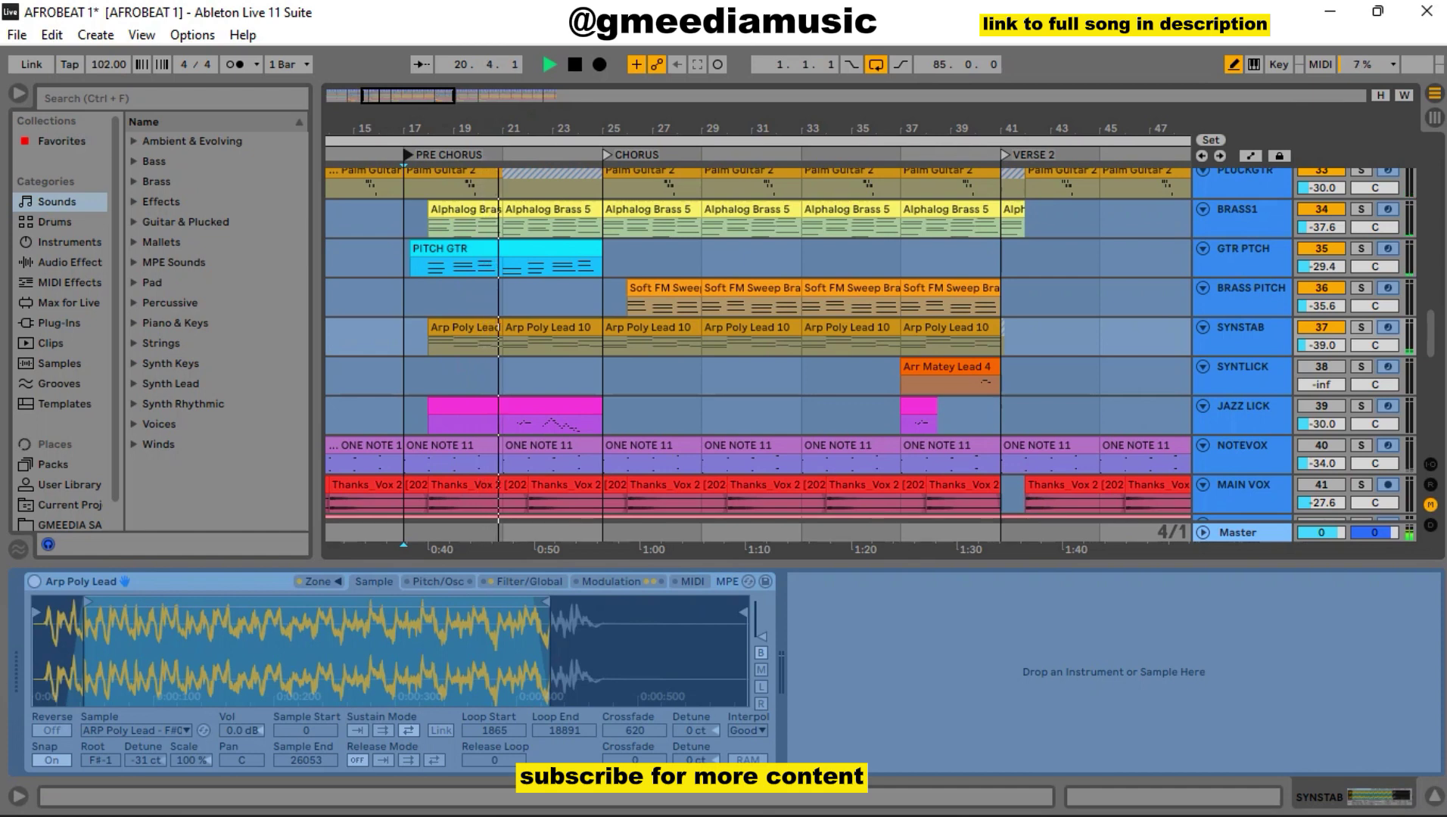
pyautogui.press('space')
pyautogui.press('s')
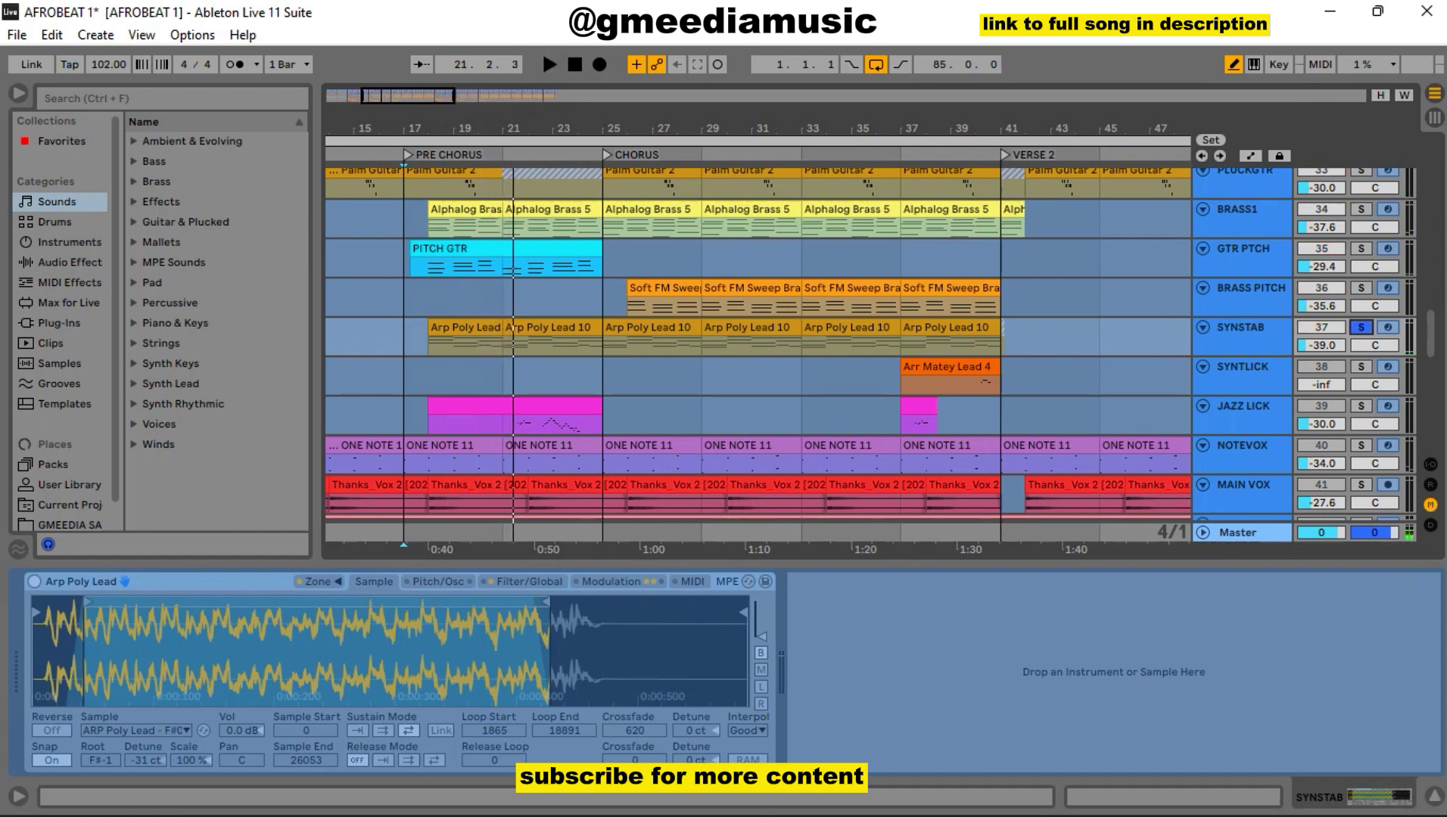
pyautogui.click(428, 155)
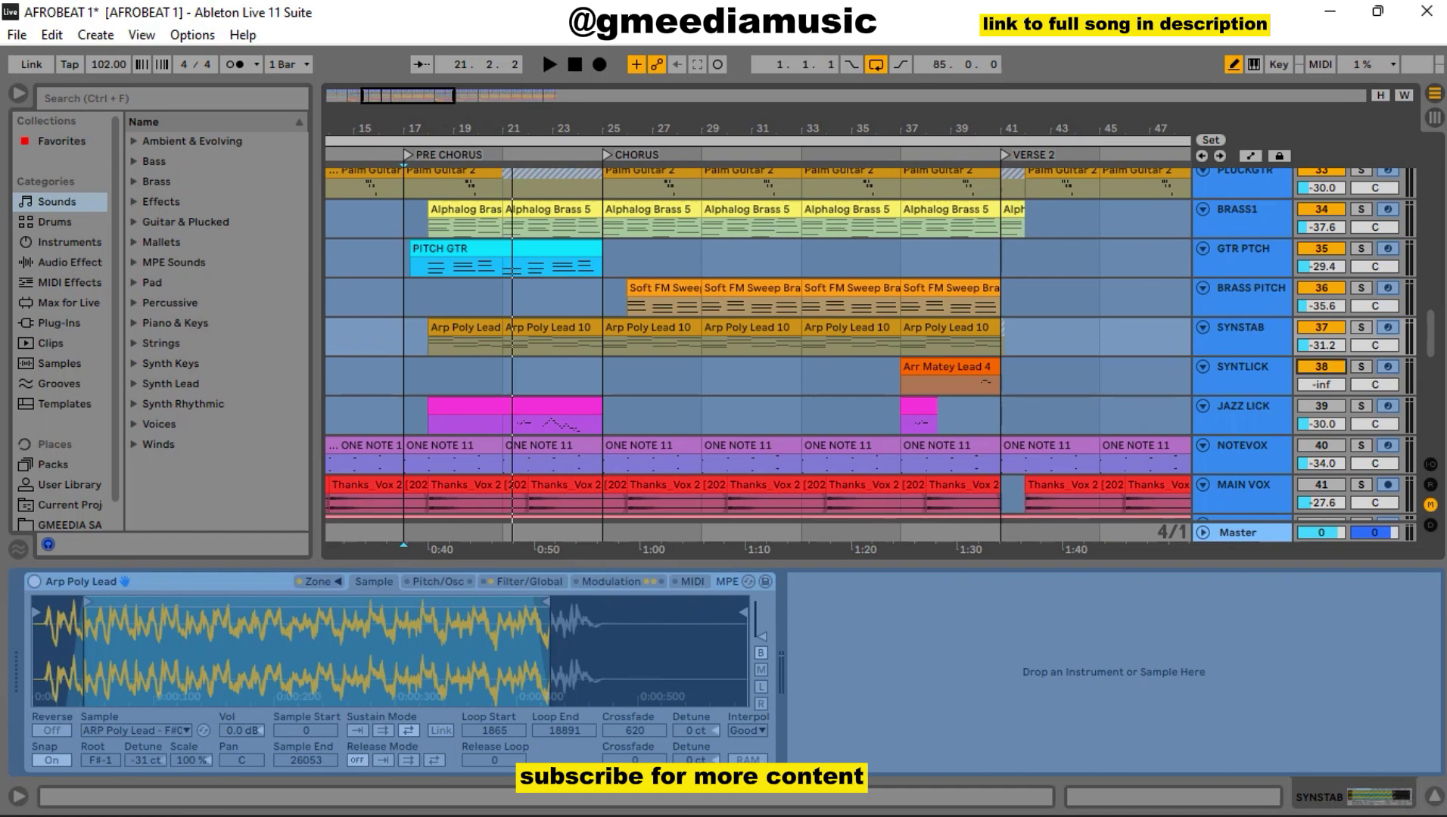
# Show SYNTLICK's Arr Matey Lead instrument, activate JAZZ LICK, and audition JAZZ LICK in the pre-chorus with the active tracks and soloed
pyautogui.click(1242, 367)
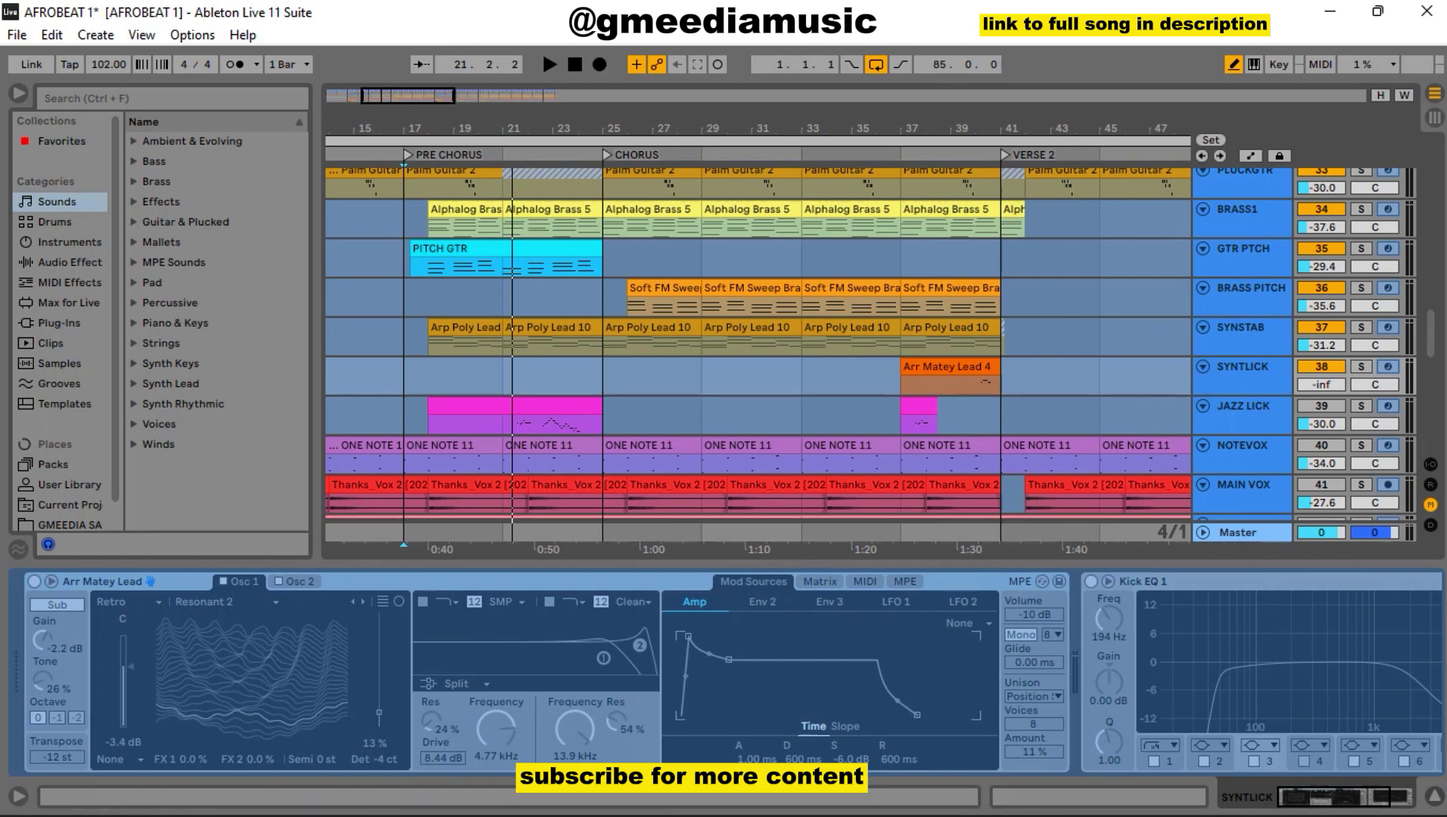
pyautogui.press('space')
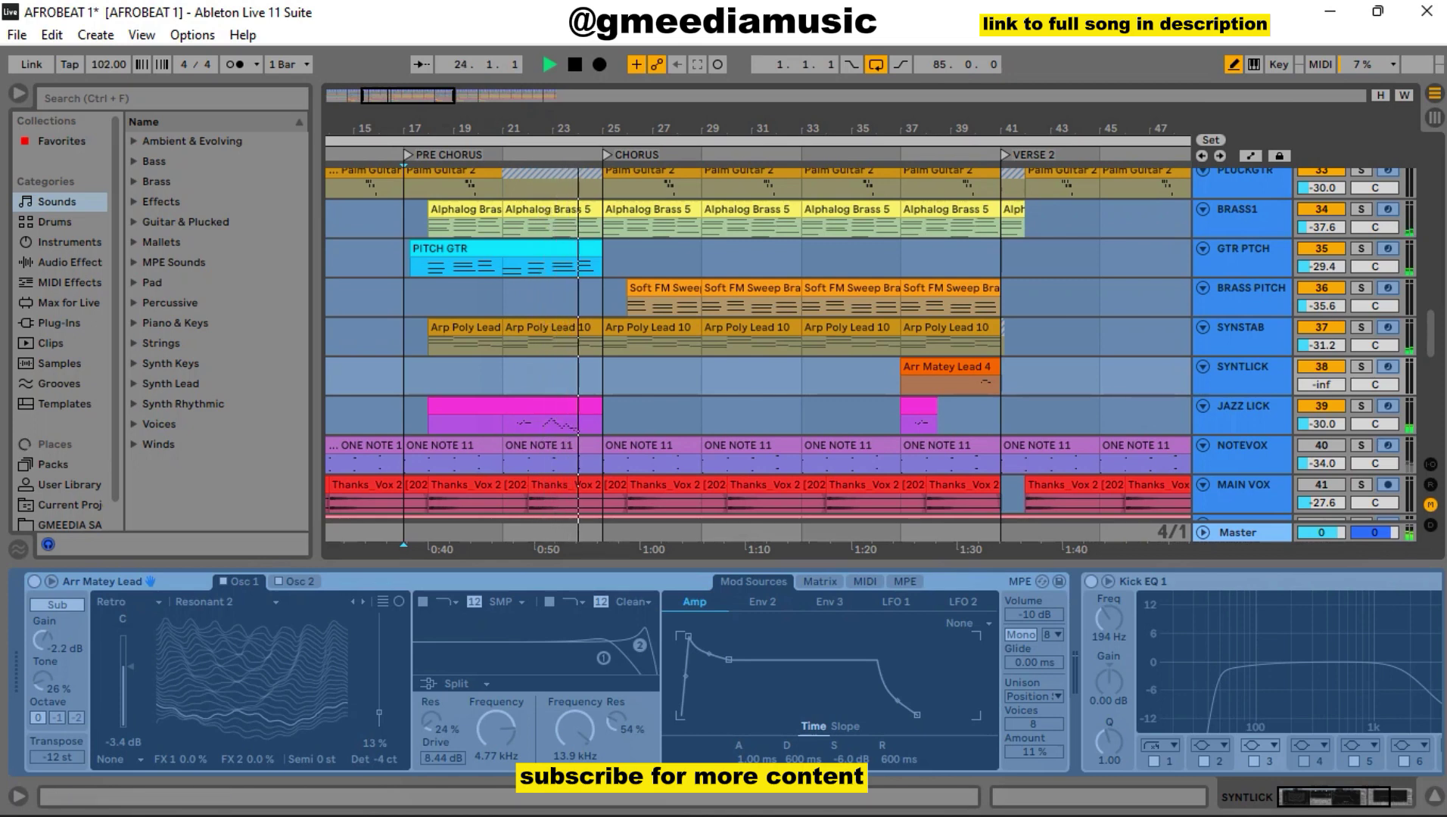
pyautogui.press('space')
pyautogui.click(1360, 406)
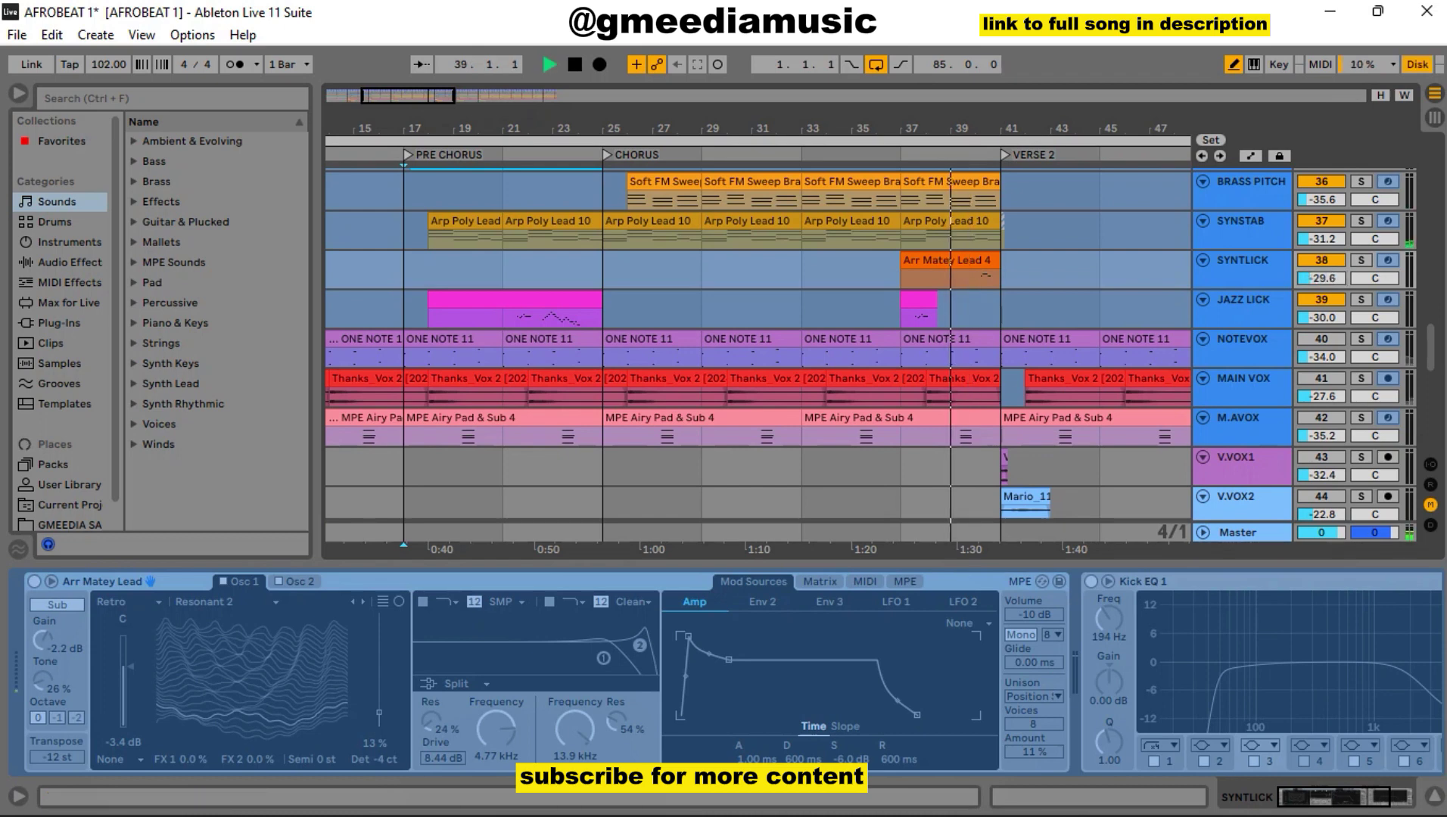
# Raise SYNTLICK's volume to -27.3 dB, audition it soloed at the end of the chorus, and unsolo it
pyautogui.moveTo(1320, 278); pyautogui.dragTo(1320, 259)
pyautogui.press('space')
pyautogui.press('s')
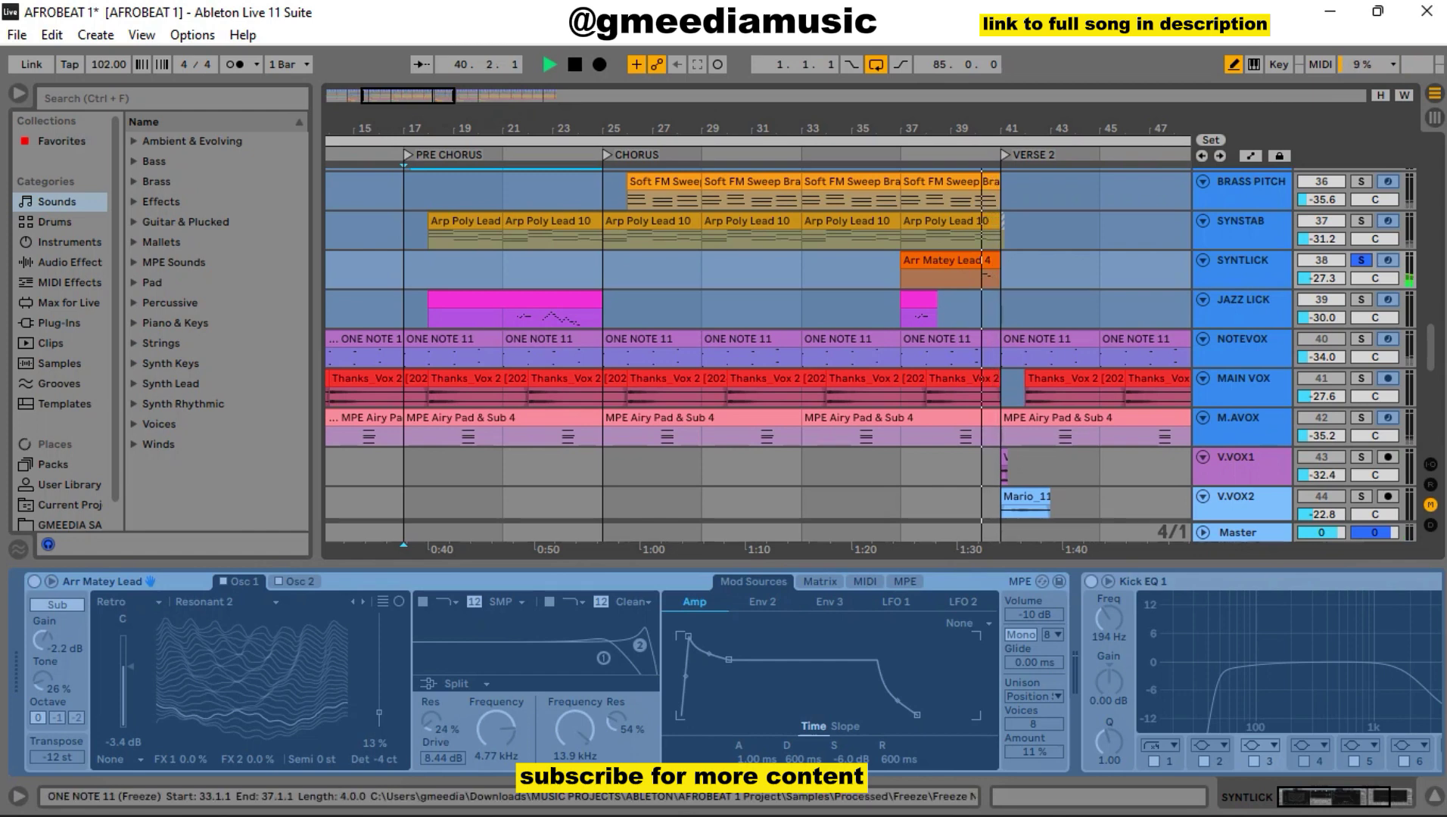
pyautogui.press('space')
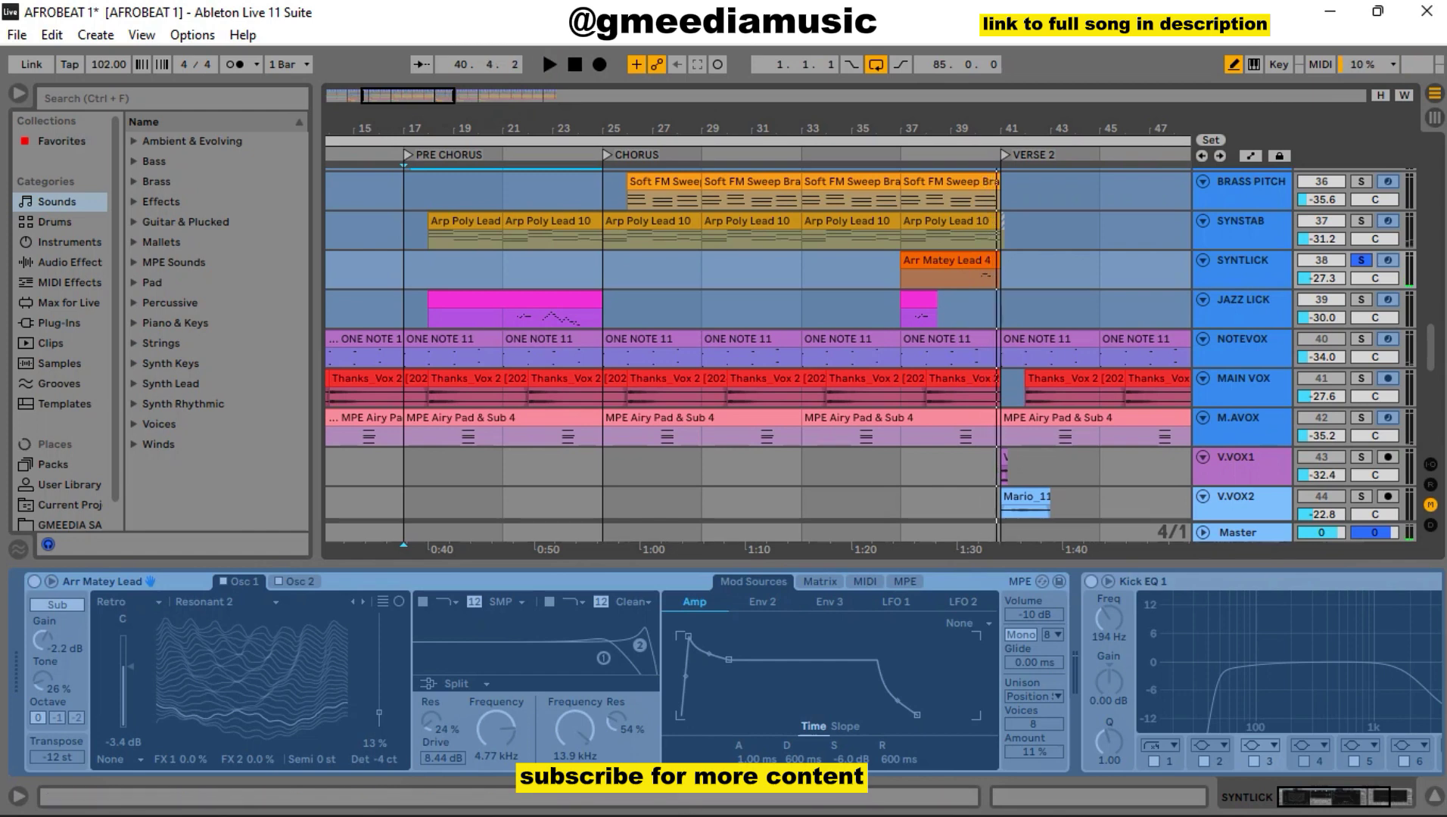
pyautogui.click(1361, 260)
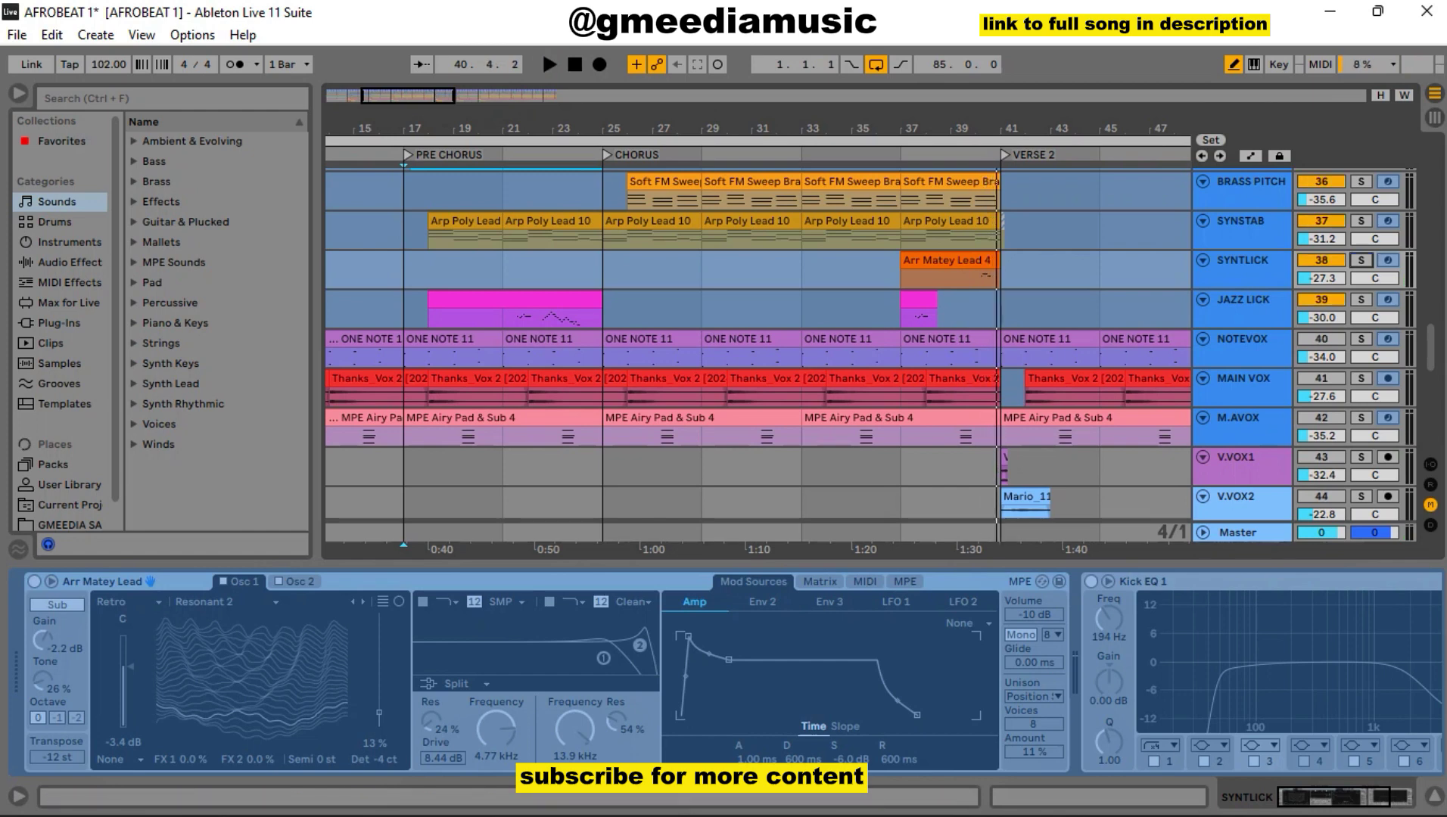
# Play the end of the chorus with the active tracks, switching SYNTLICK off and on to compare
pyautogui.click(1242, 260)
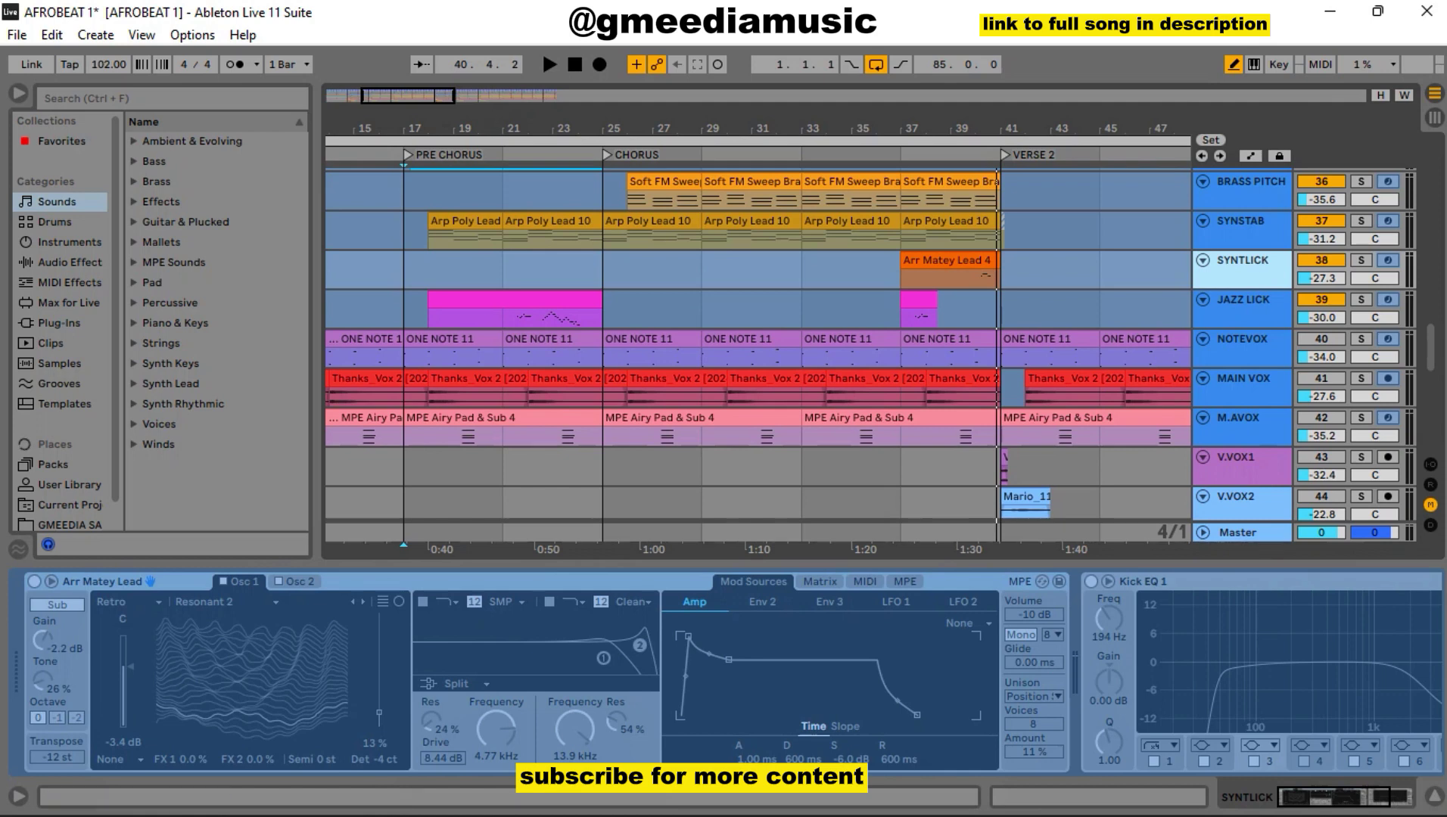
pyautogui.click(1321, 259)
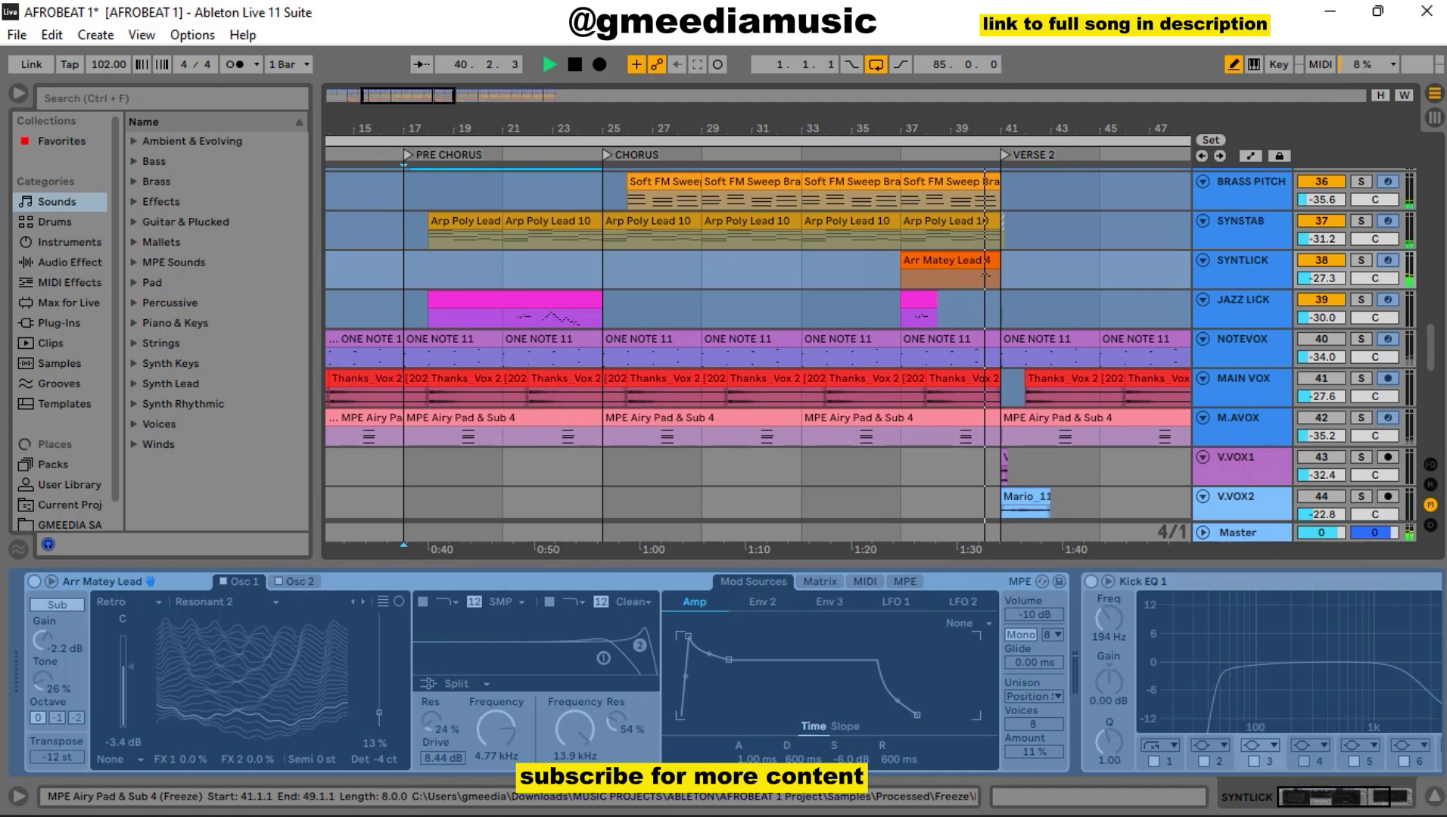
pyautogui.press('space')
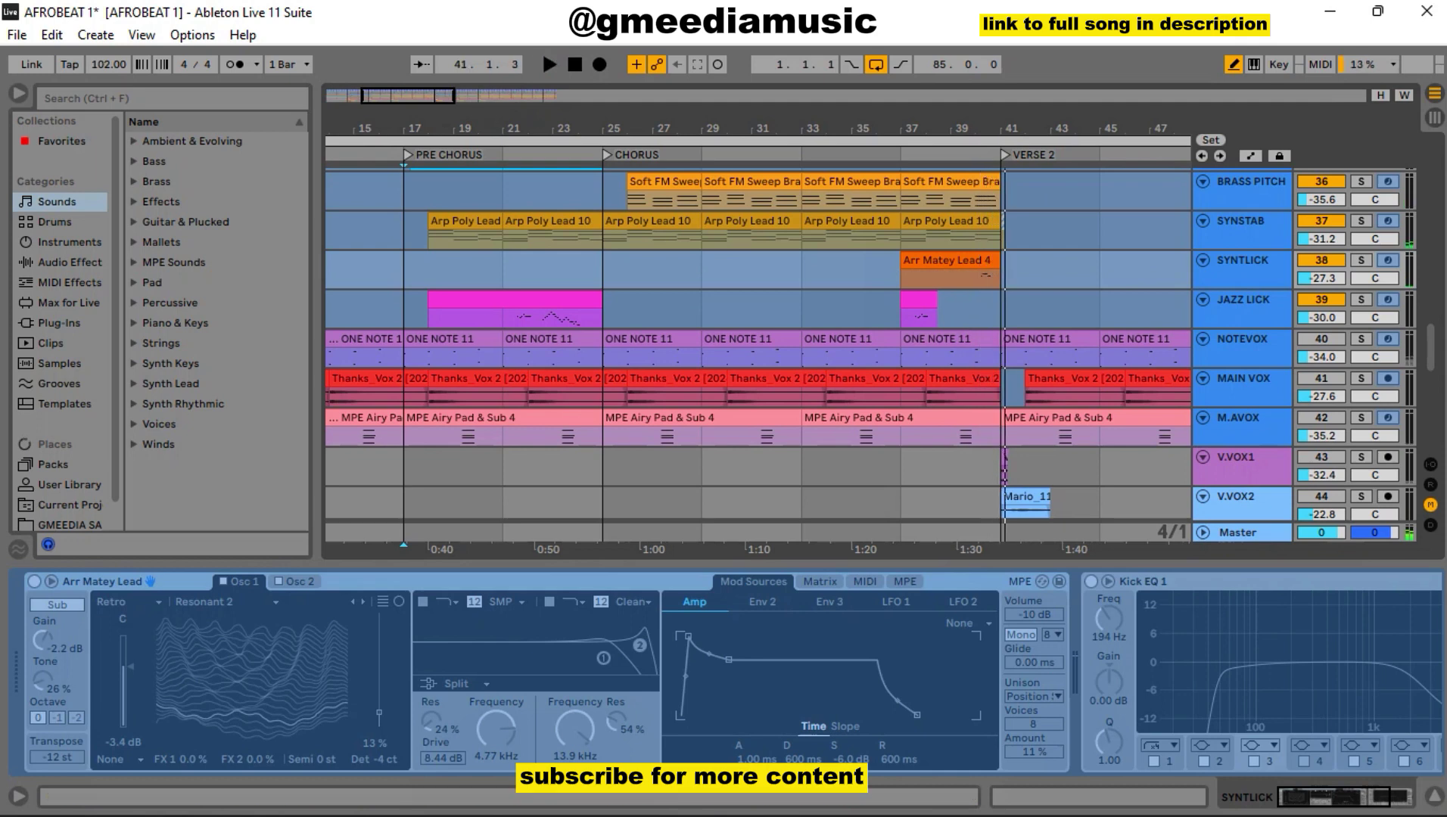
# Activate NOTEVOX, show its Sentient Shadows instrument, and play it from the VERSE marker with its volume set to -26.4 dB
pyautogui.scroll(-5, 757, 345)
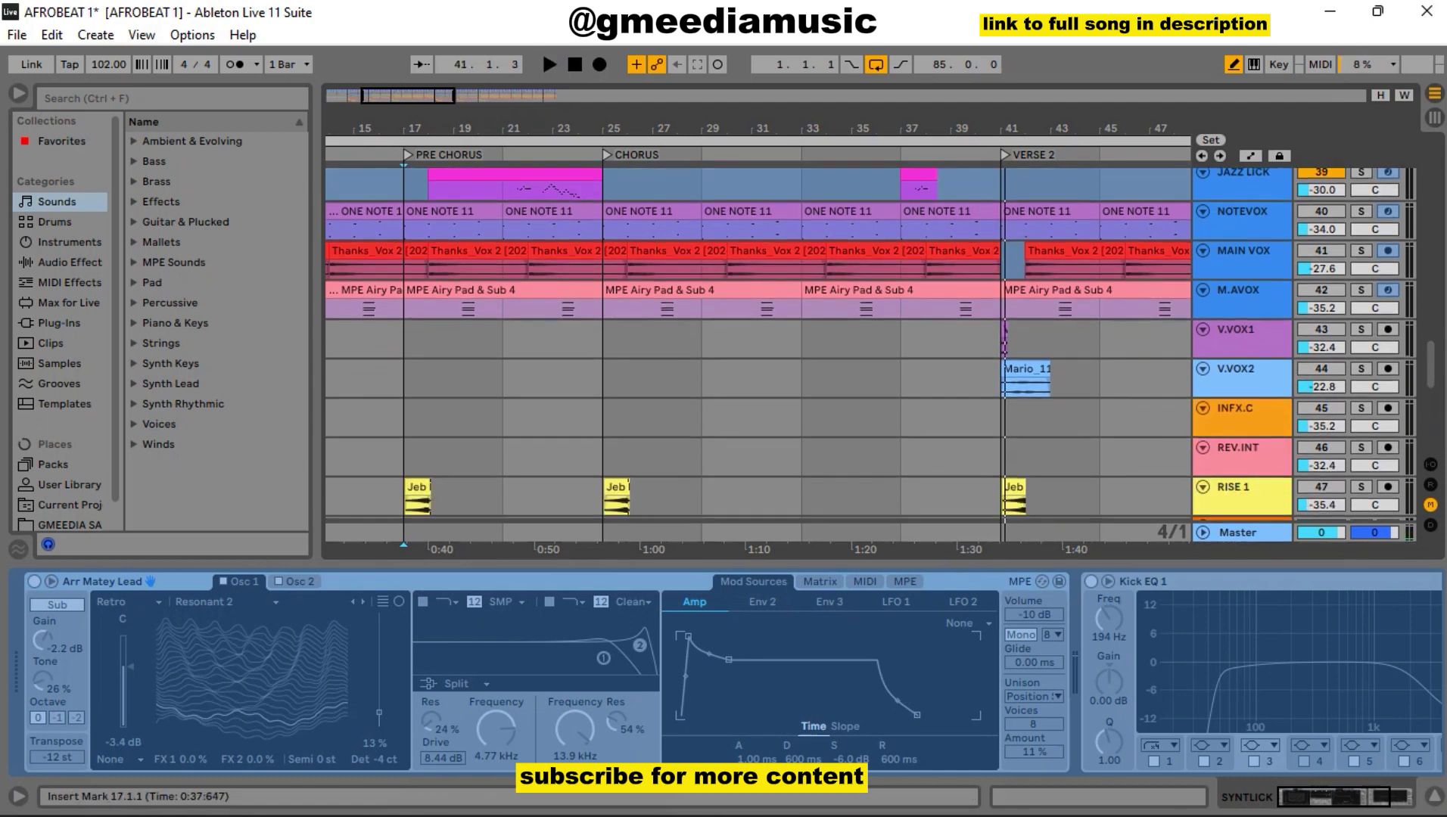
pyautogui.scroll(1, 757, 345)
pyautogui.scroll(-13, 870, 344)
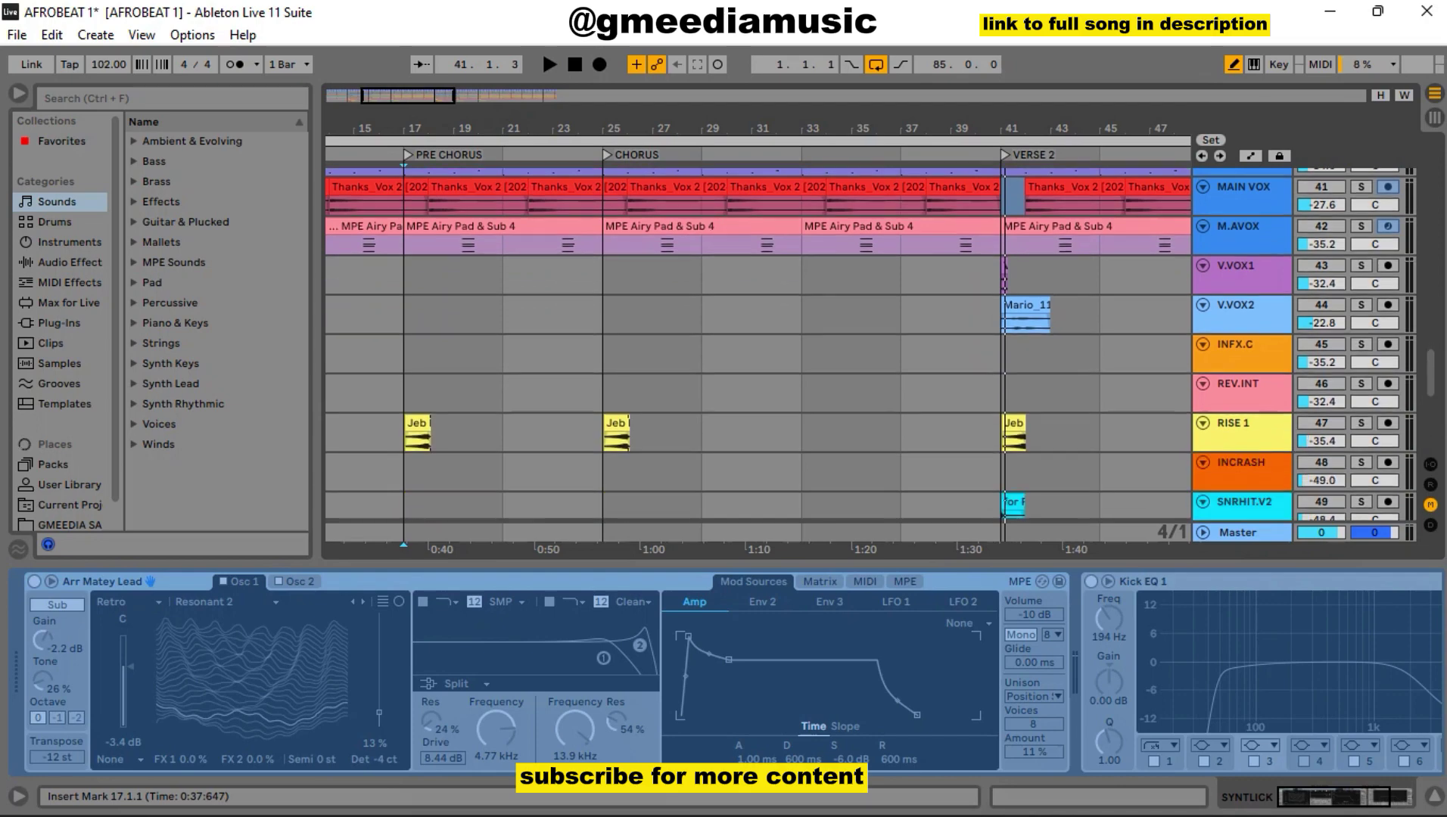
pyautogui.scroll(-8, 870, 345)
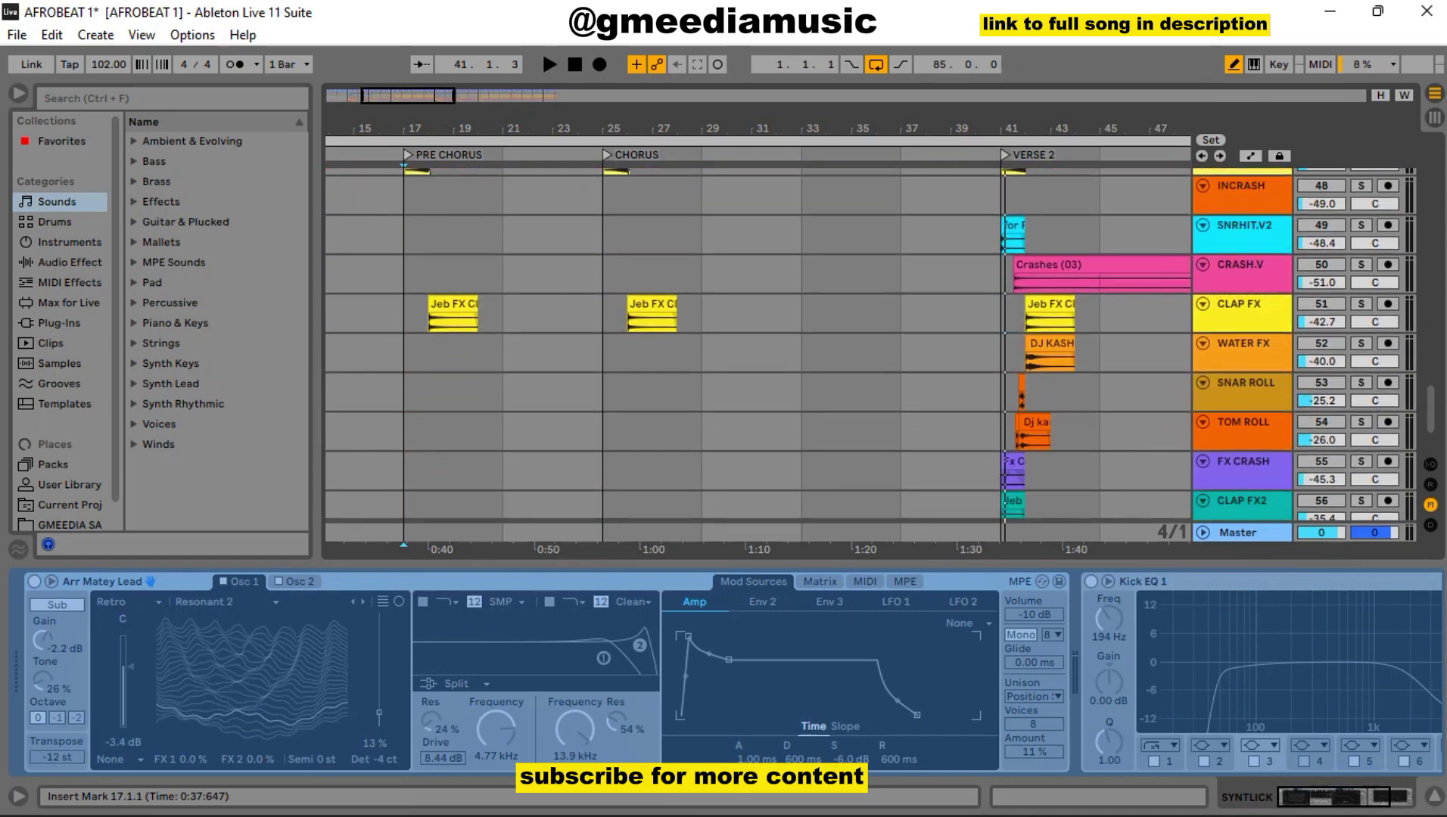
pyautogui.scroll(5, 870, 344)
pyautogui.scroll(20, 870, 345)
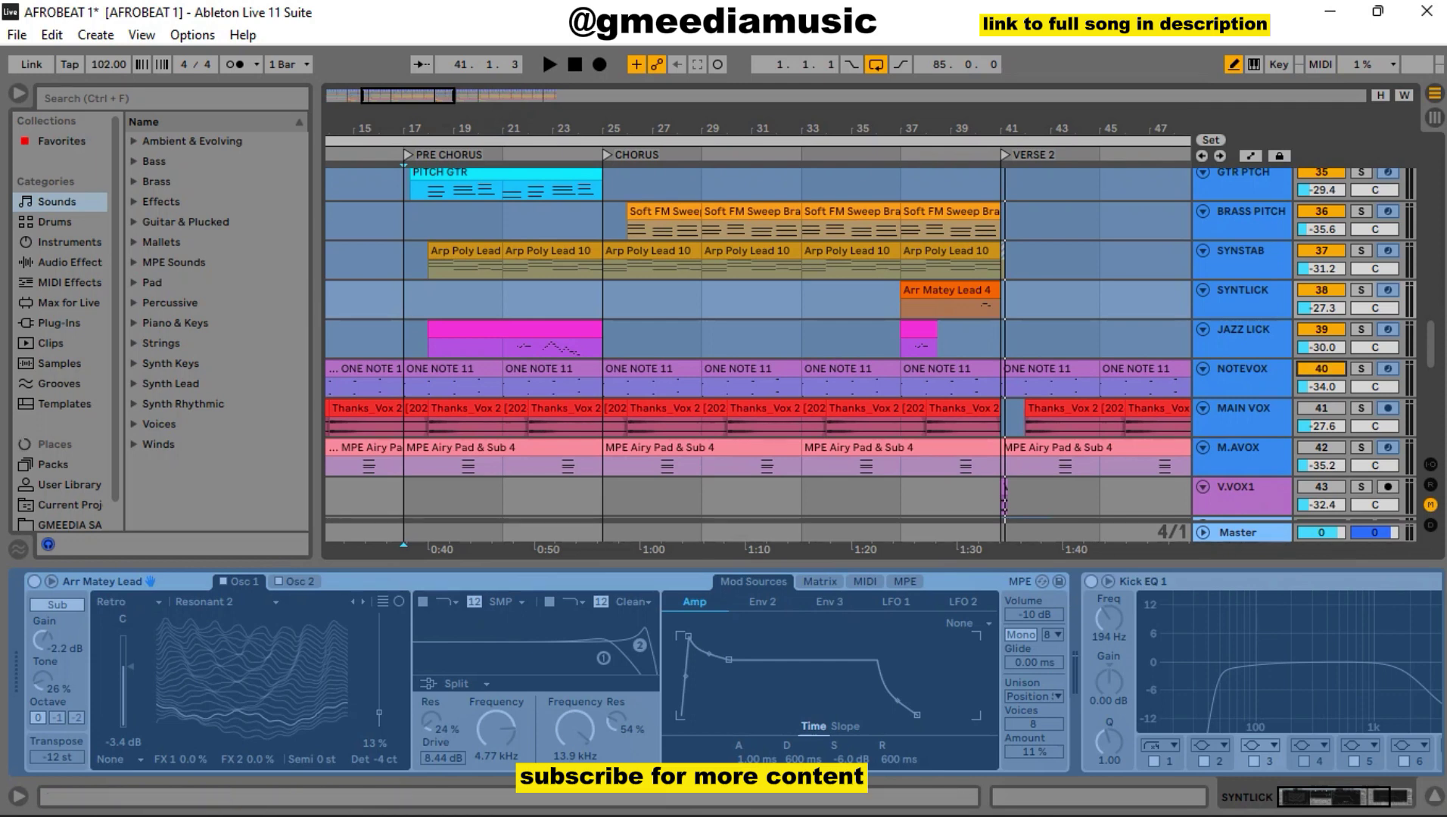
pyautogui.hscroll(-5, 757, 341)
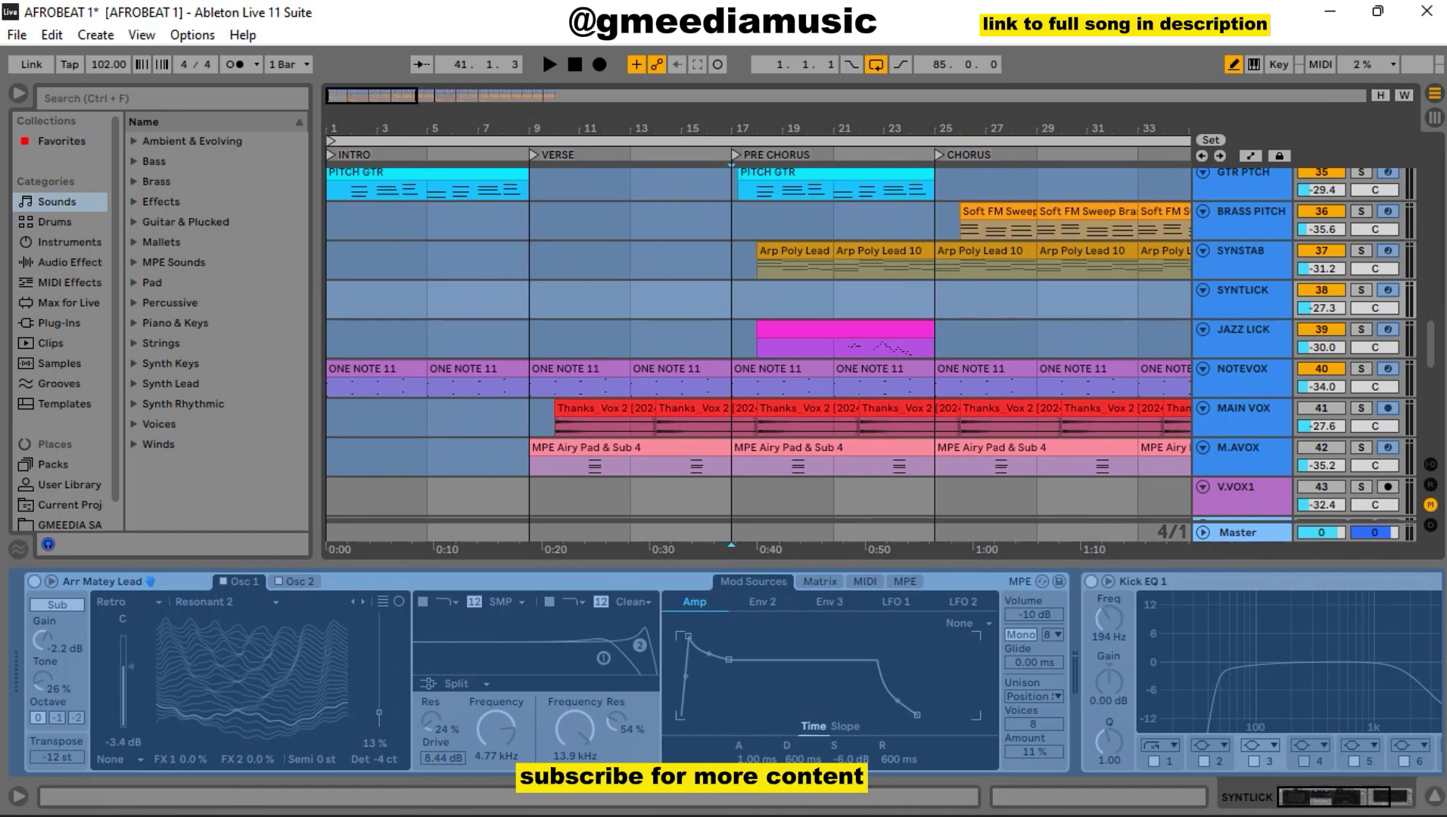
pyautogui.click(1242, 369)
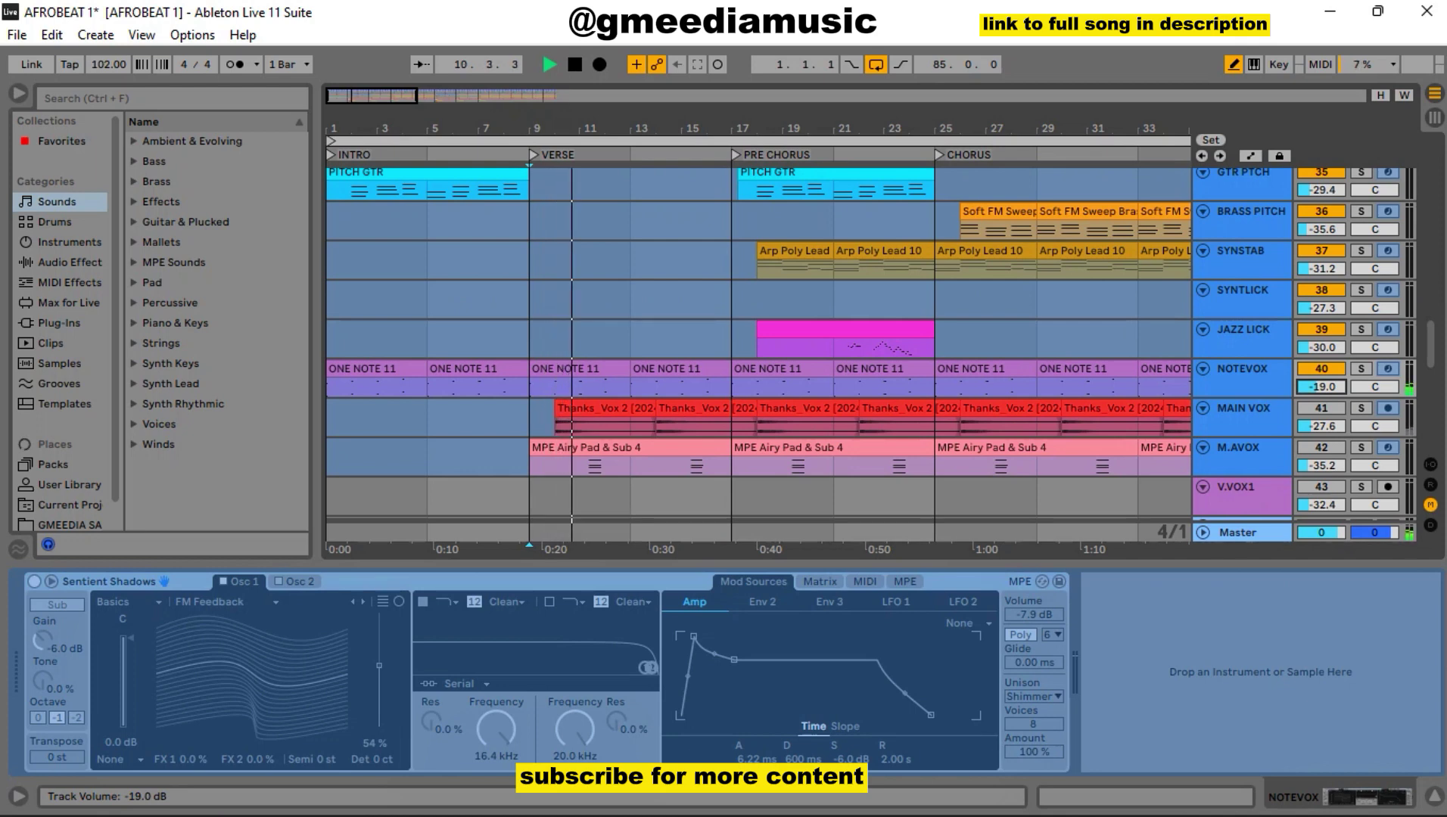
pyautogui.press('space')
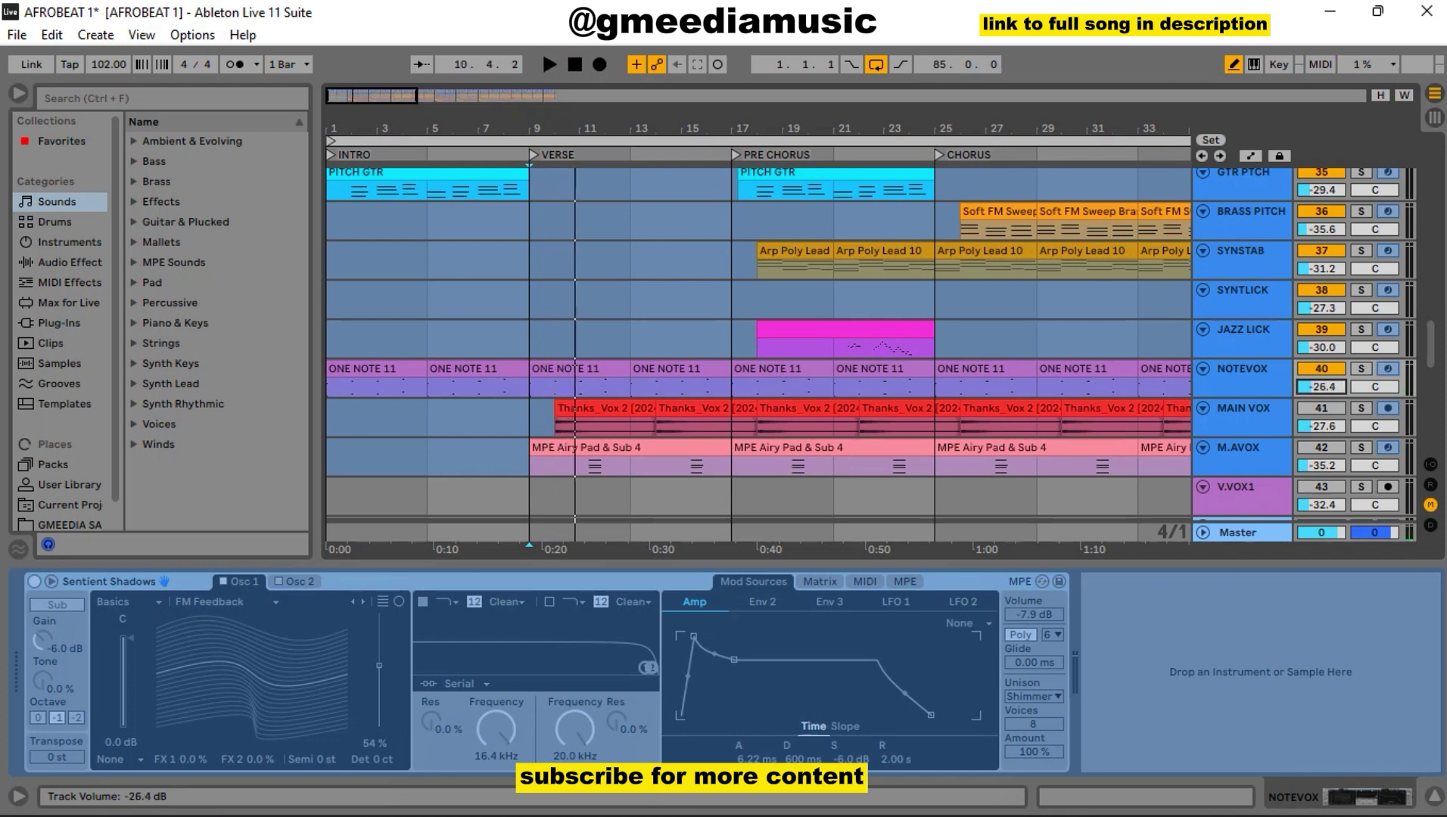
# Lower NOTEVOX's volume to -30.6 dB and play the verse, switching NOTEVOX off and on to compare
pyautogui.press('space')
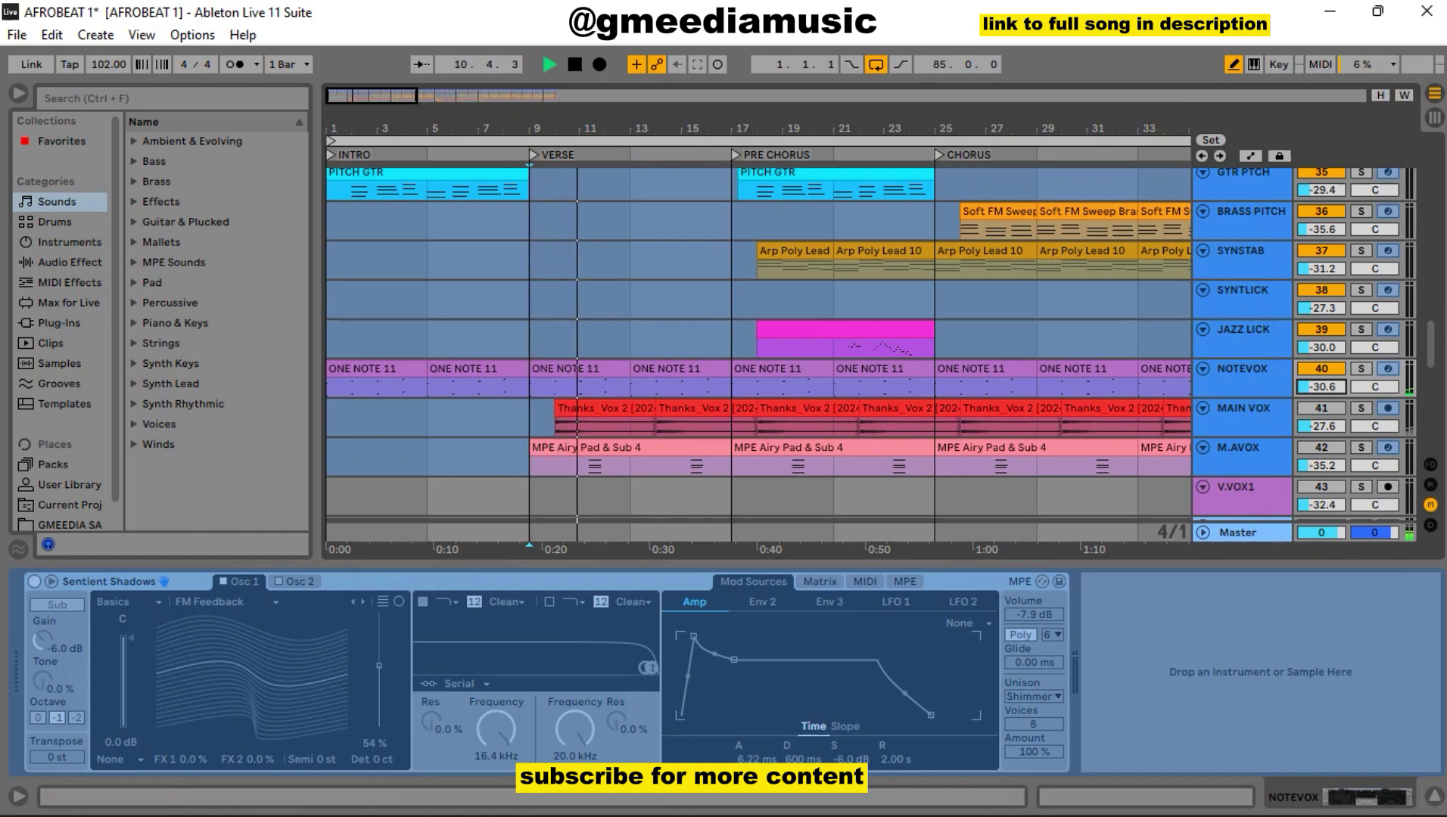
pyautogui.click(1321, 369)
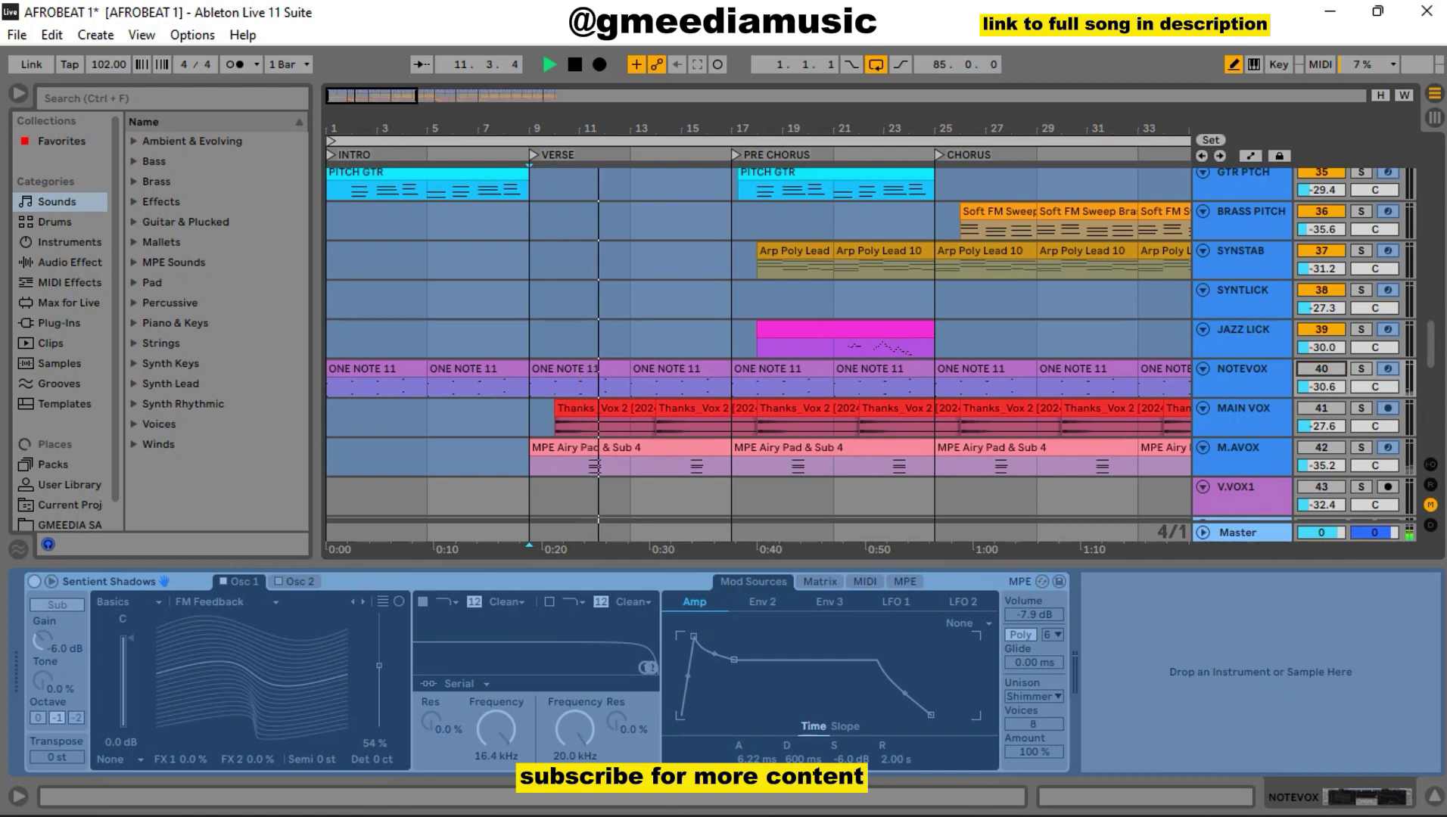
pyautogui.press('space')
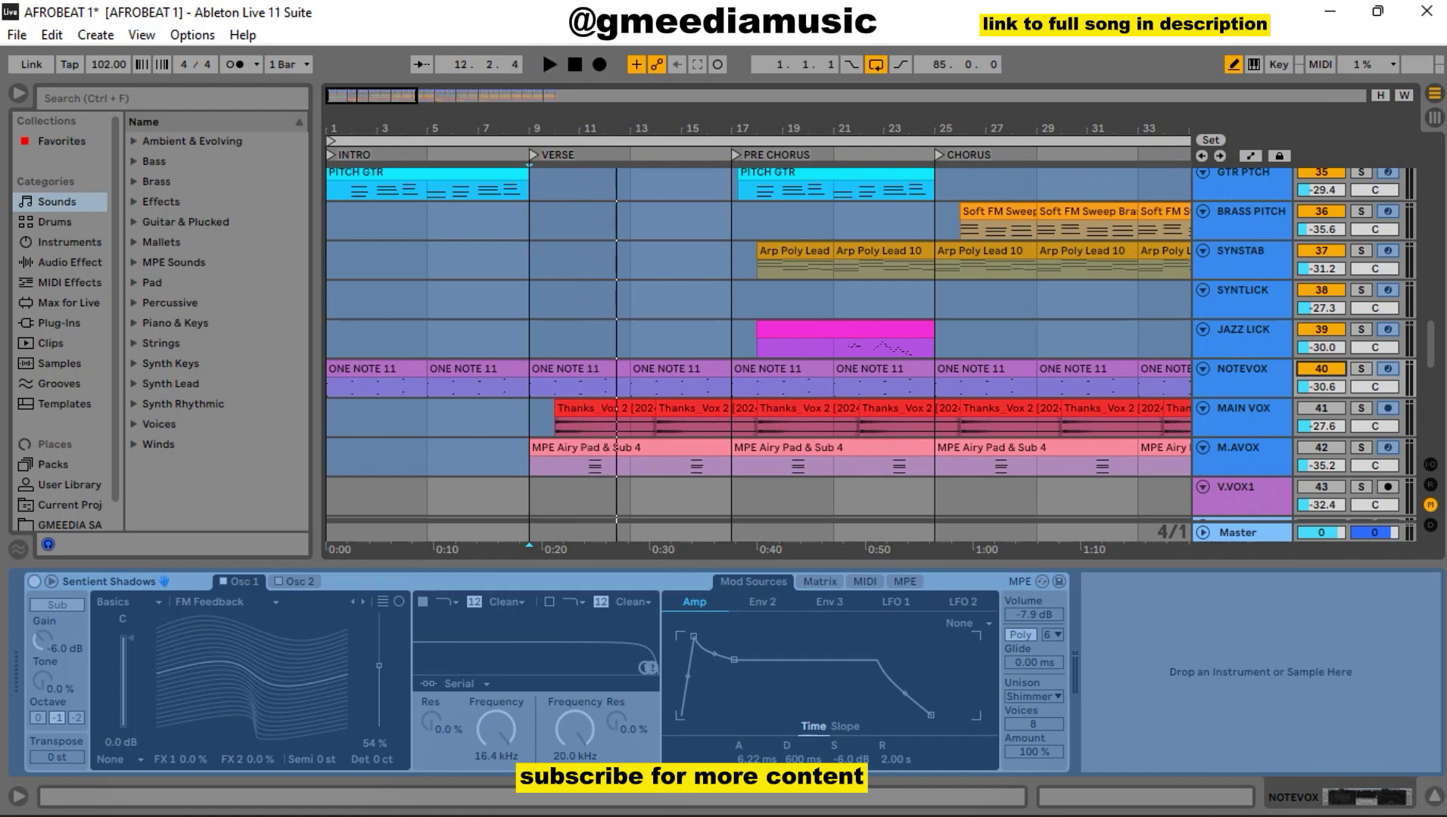
# Activate MAIN VOX, audition it from the VERSE marker with the active tracks and soloed, and unsolo it
pyautogui.scroll(-3, 1323, 310)
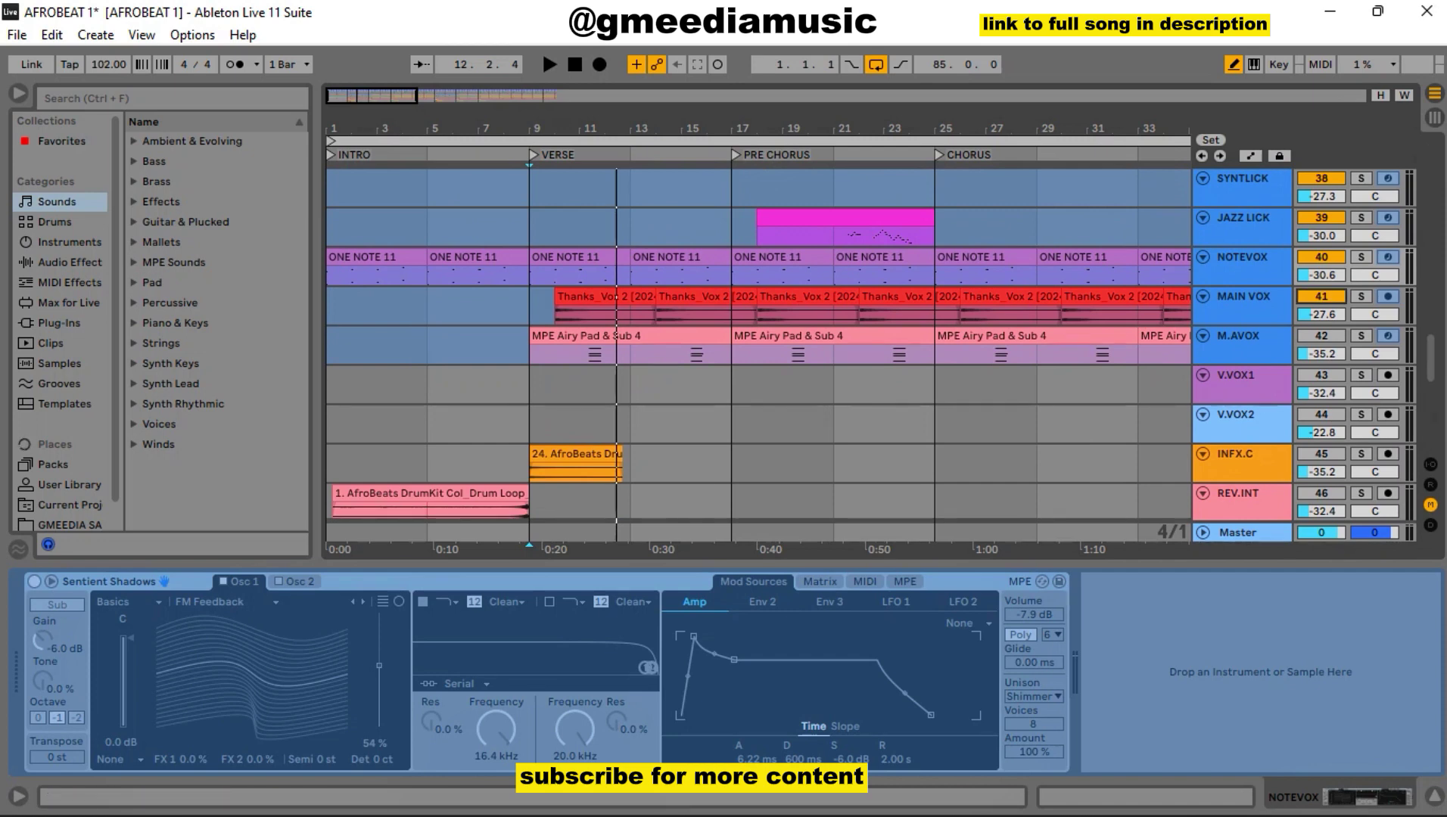
pyautogui.press('space')
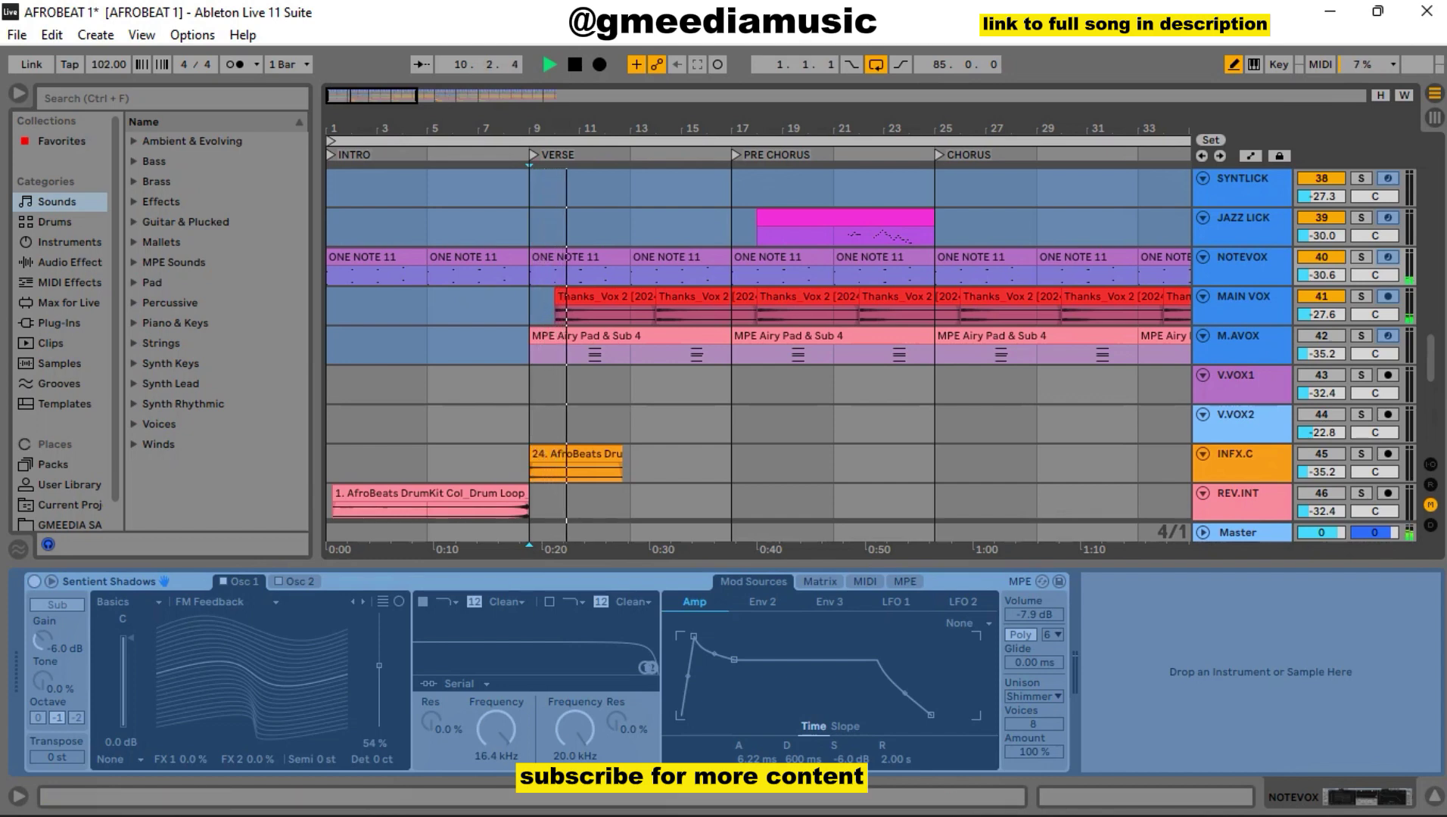
pyautogui.press('space')
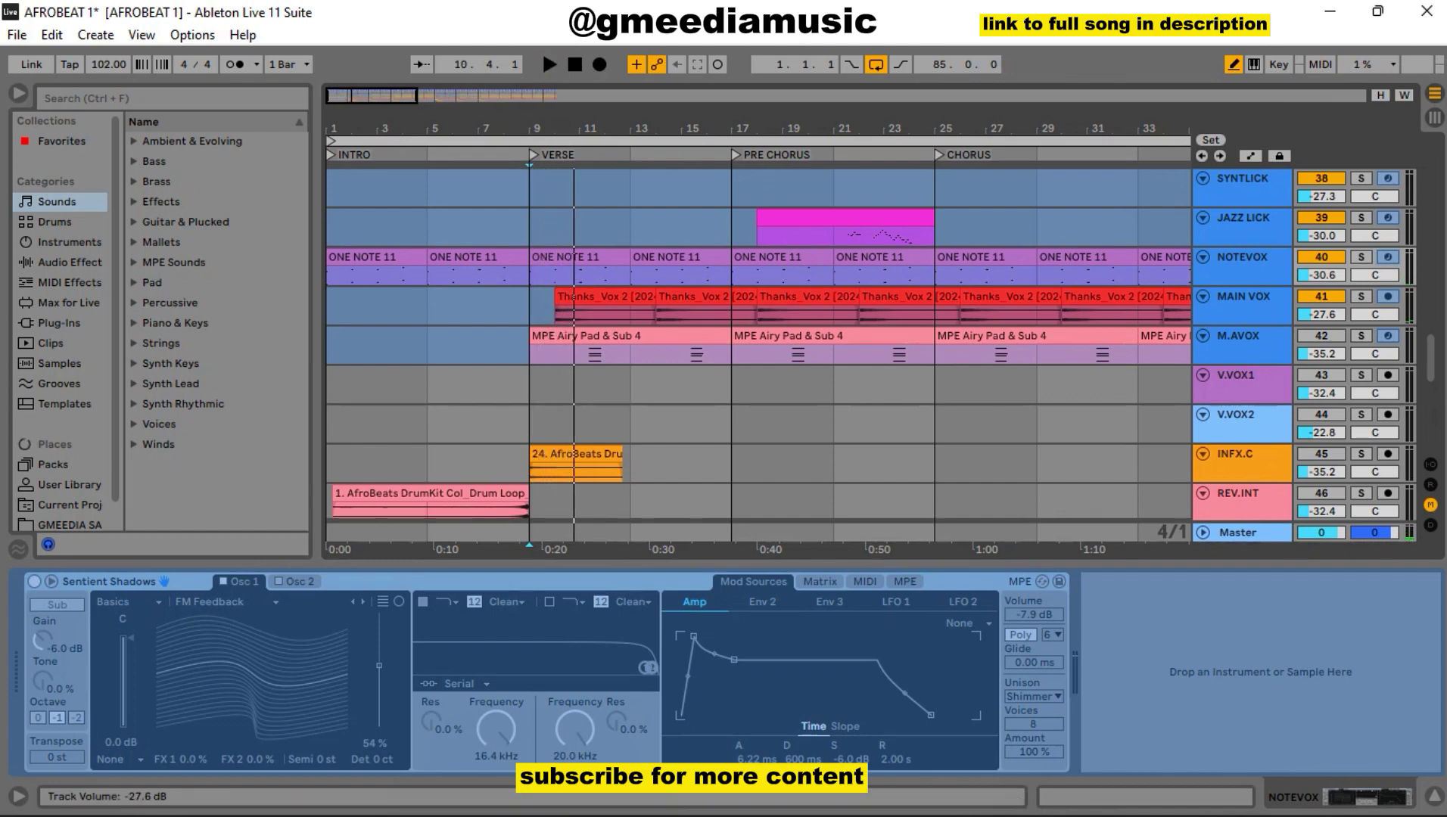
pyautogui.press('space')
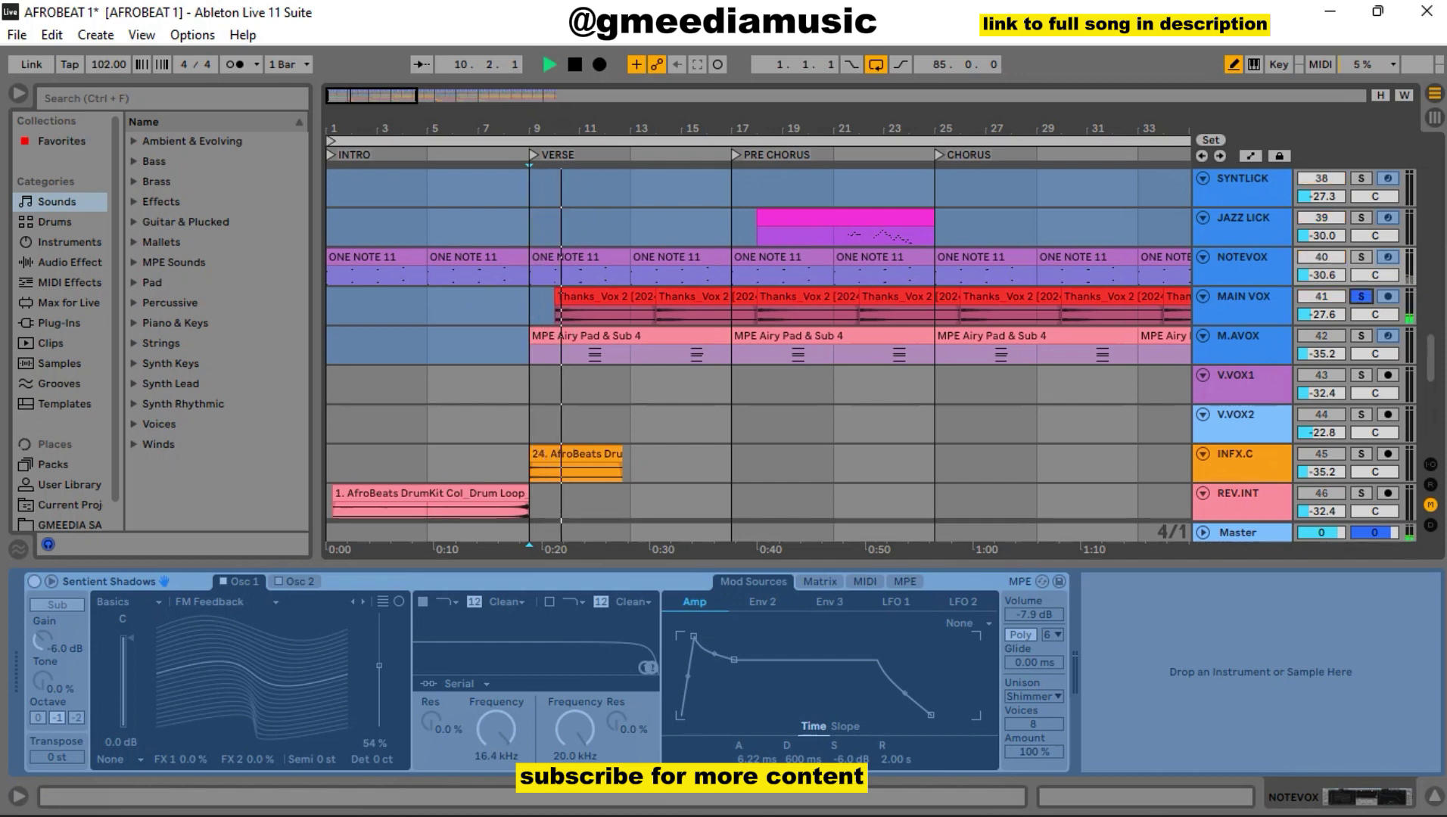
pyautogui.press('space')
pyautogui.click(1360, 296)
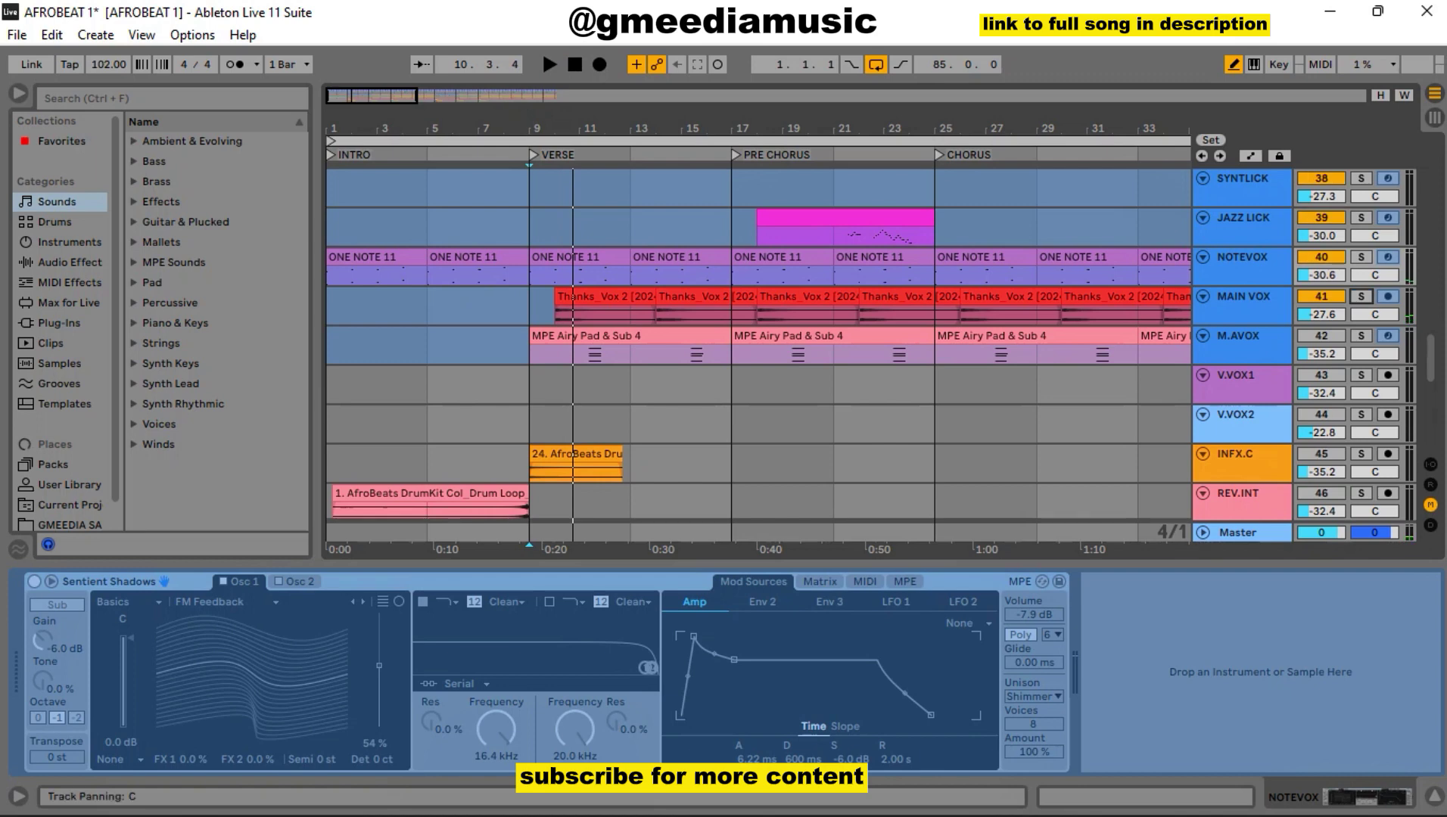
# Activate M.AVOX, show its MPE Airy Pad & Sub instrument, audition it in the verse with the active tracks and soloed, and unsolo it
pyautogui.press('space')
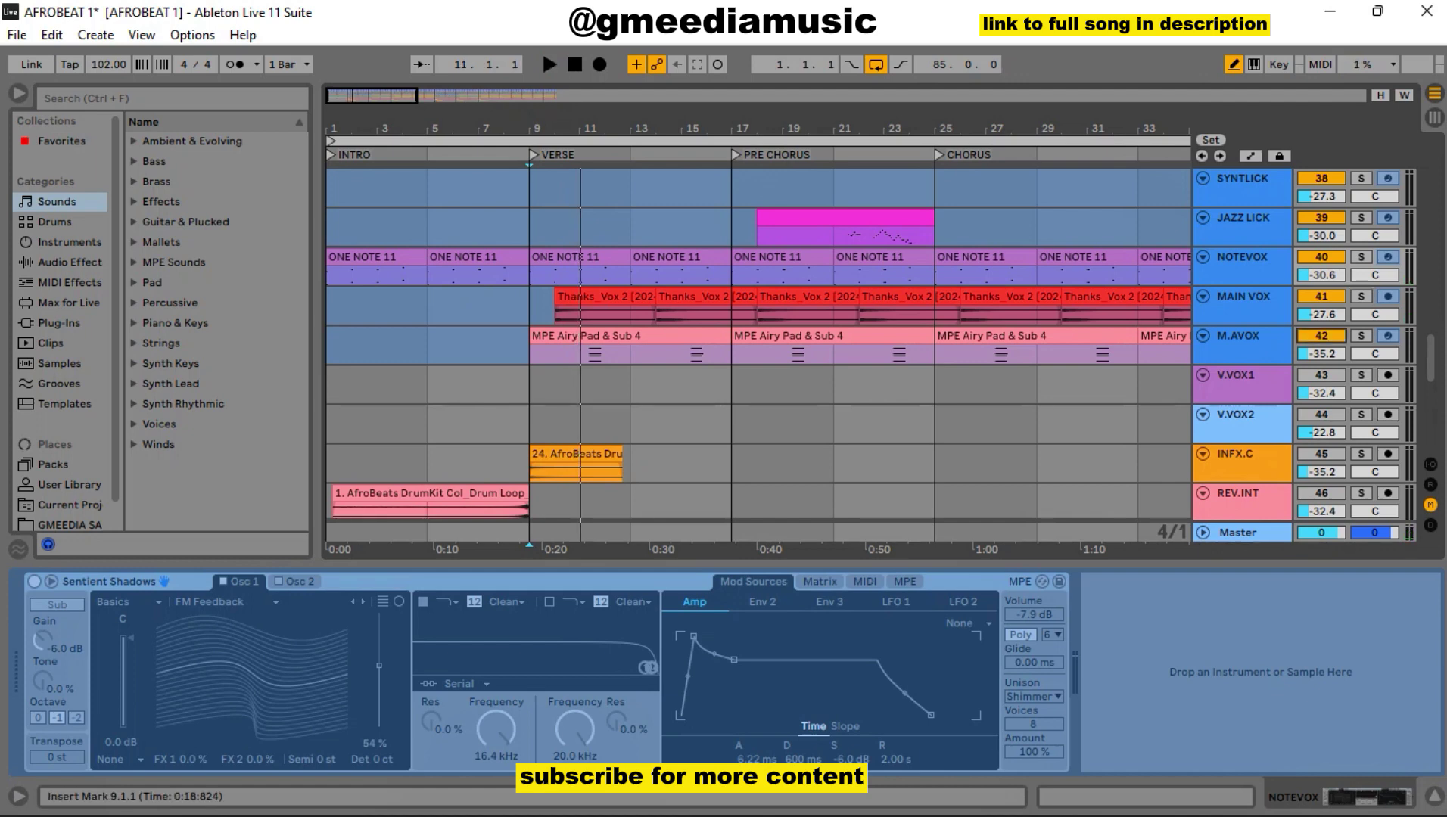
pyautogui.click(1239, 335)
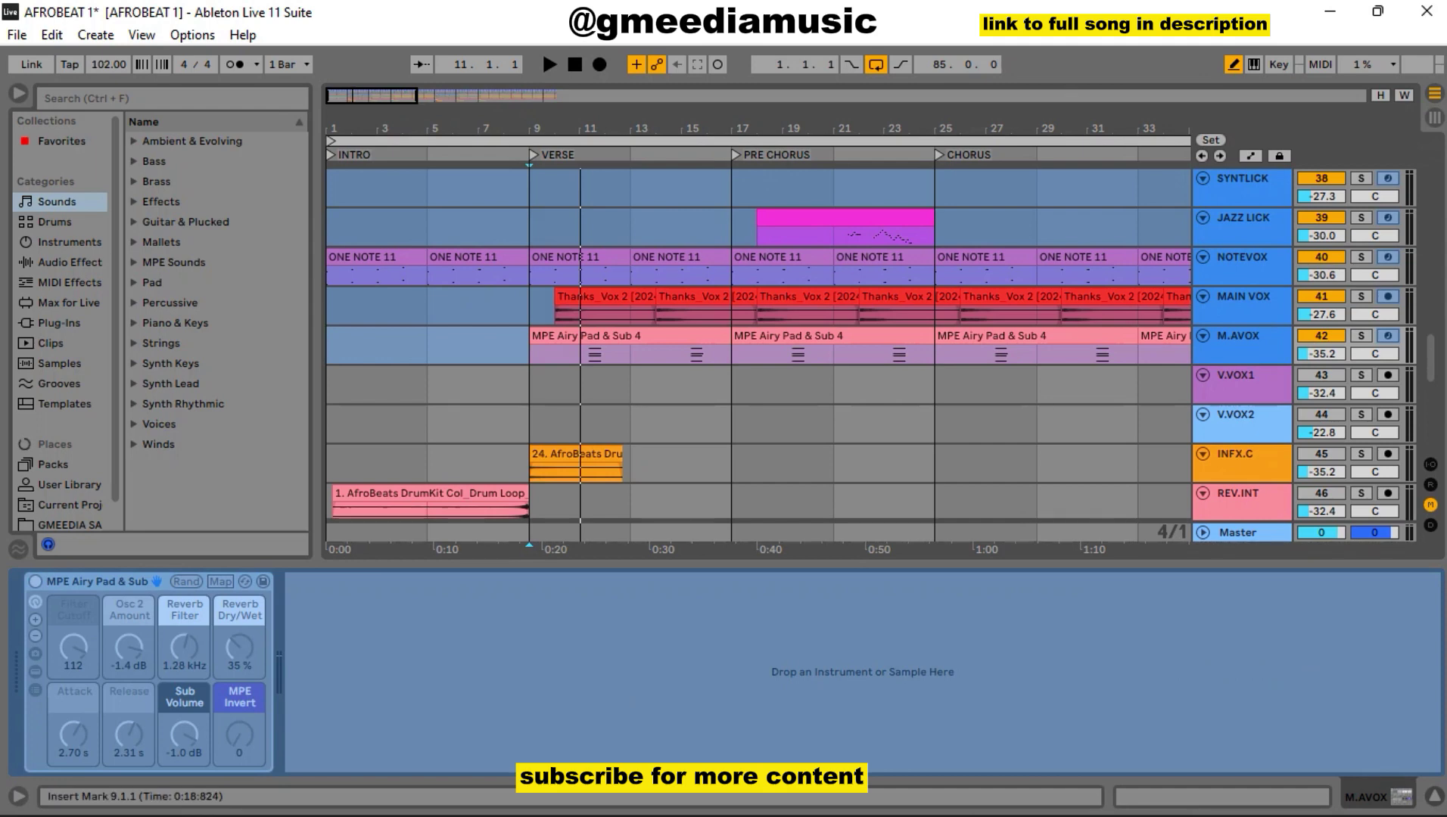
pyautogui.press('space')
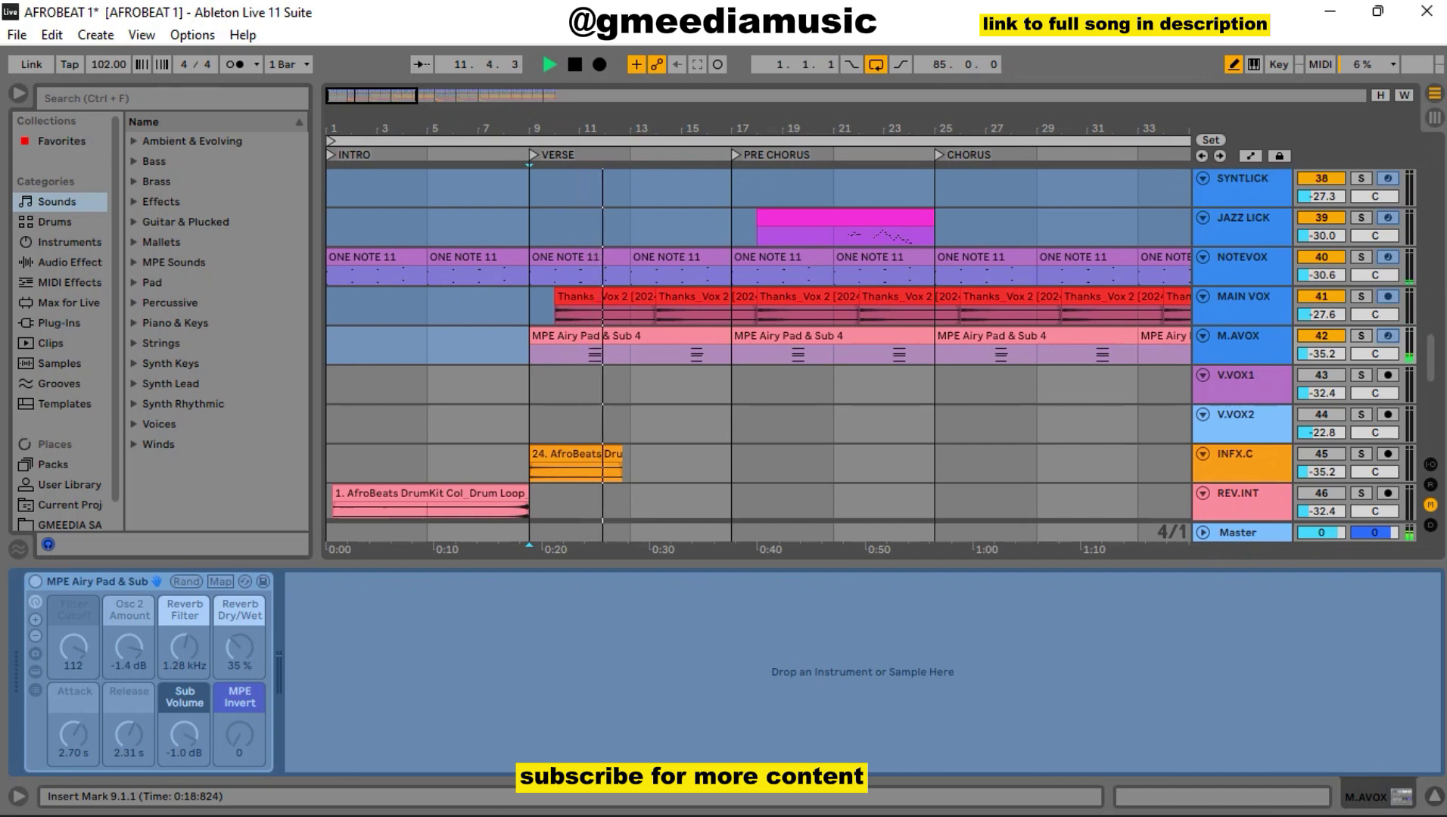
pyautogui.press('space')
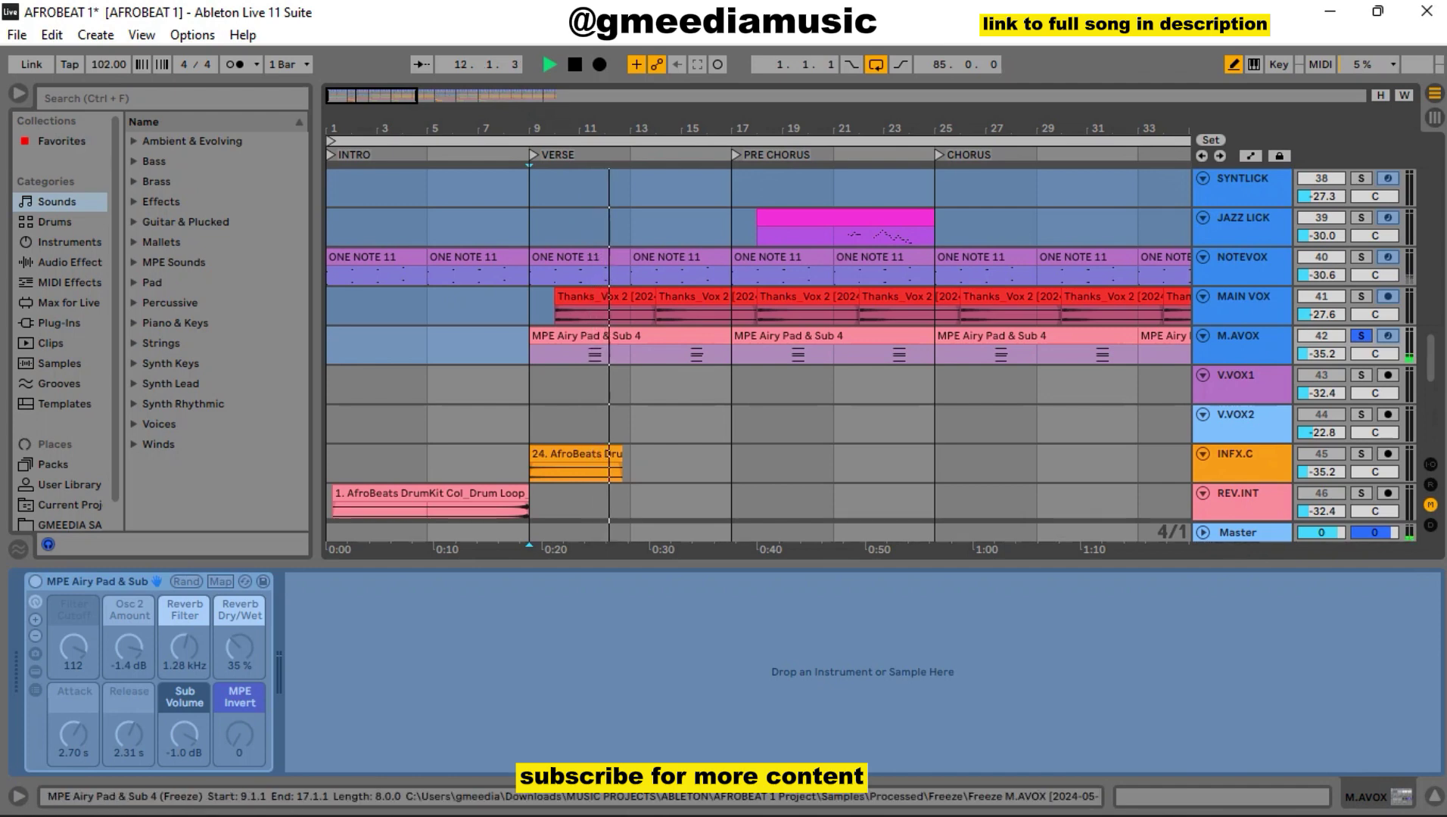
pyautogui.press('space')
pyautogui.click(1360, 335)
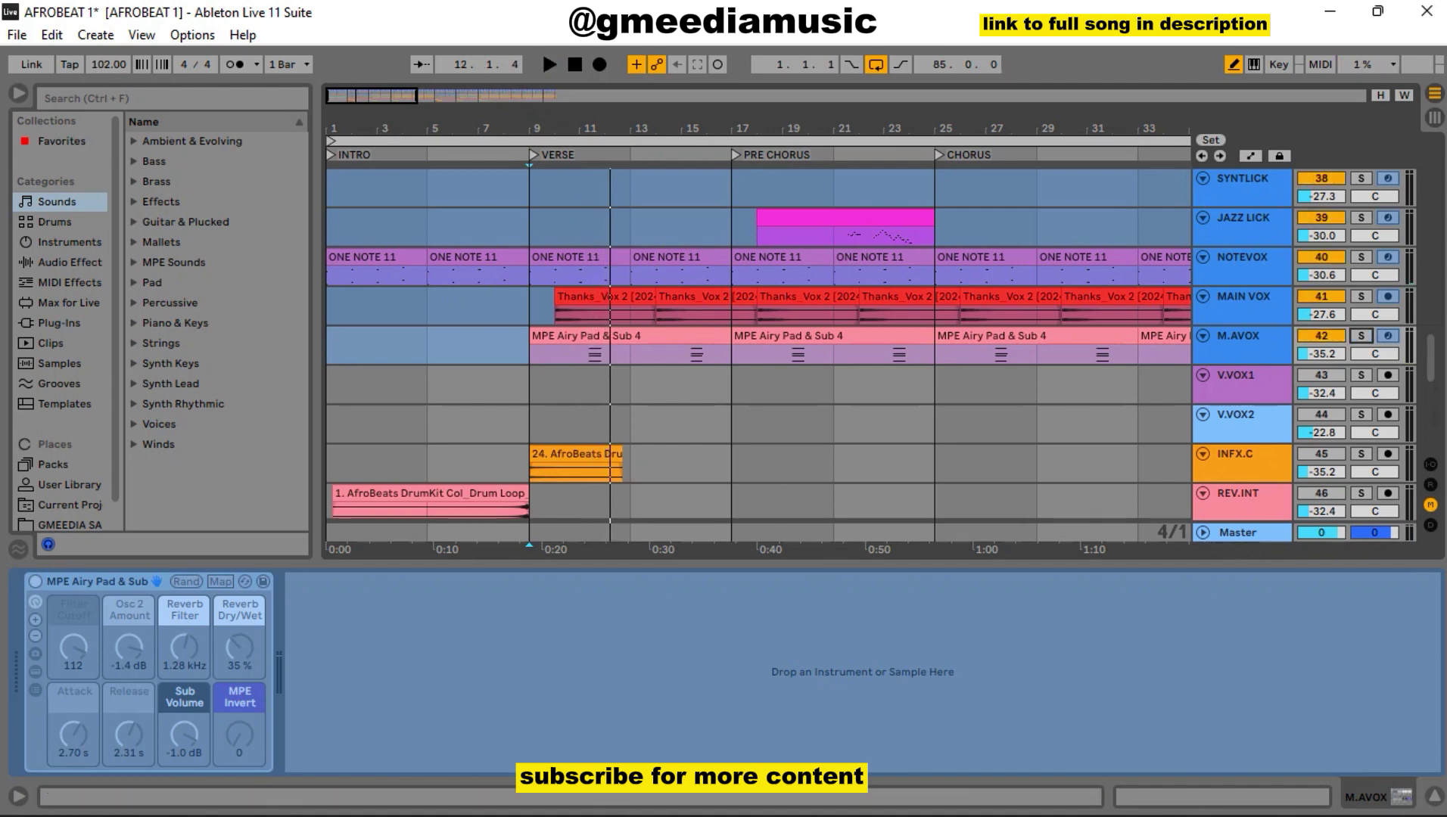
# Replay the start of the verse with M.AVOX unsoloed among the active tracks
pyautogui.press('space')
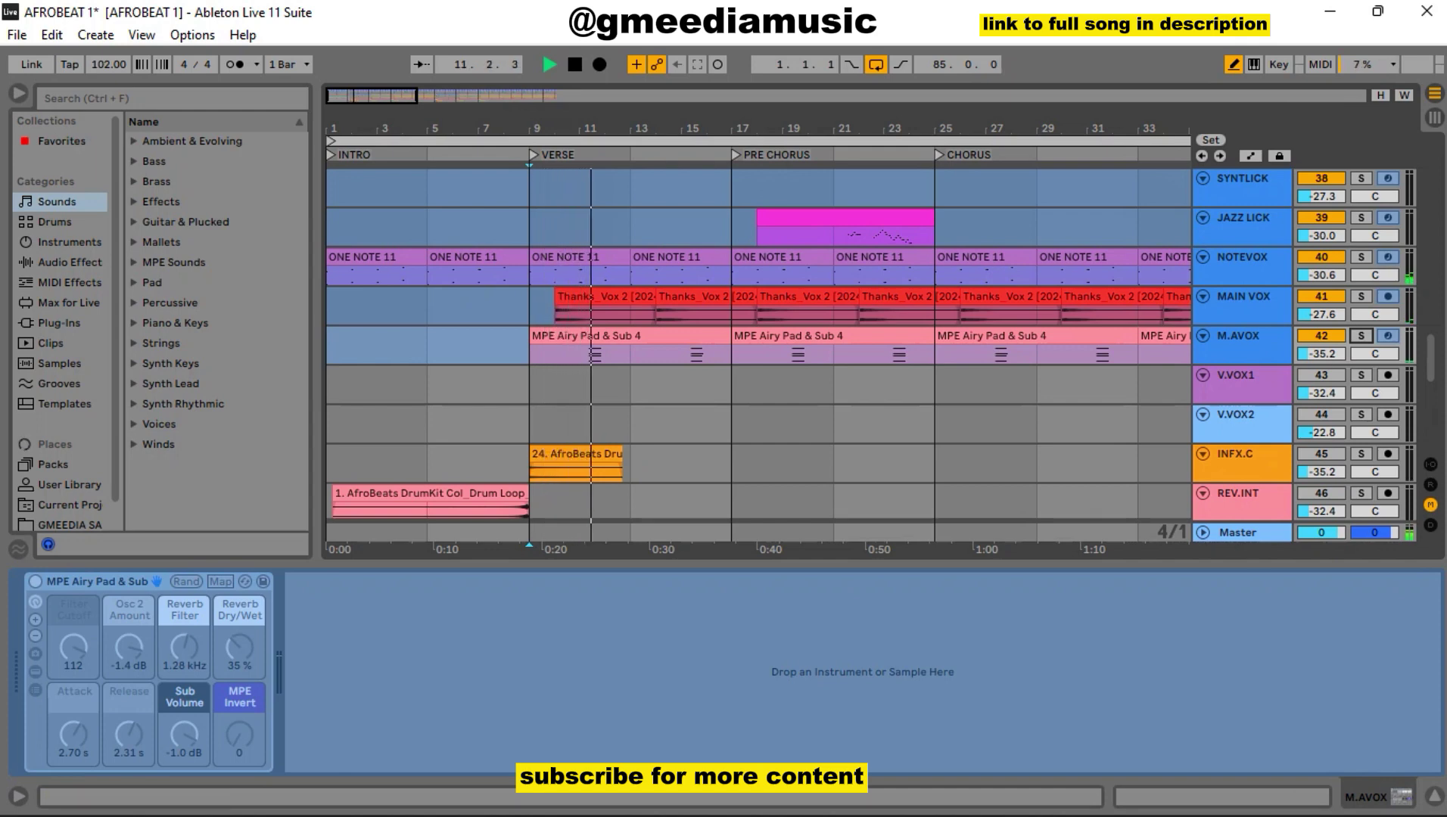
pyautogui.press('space')
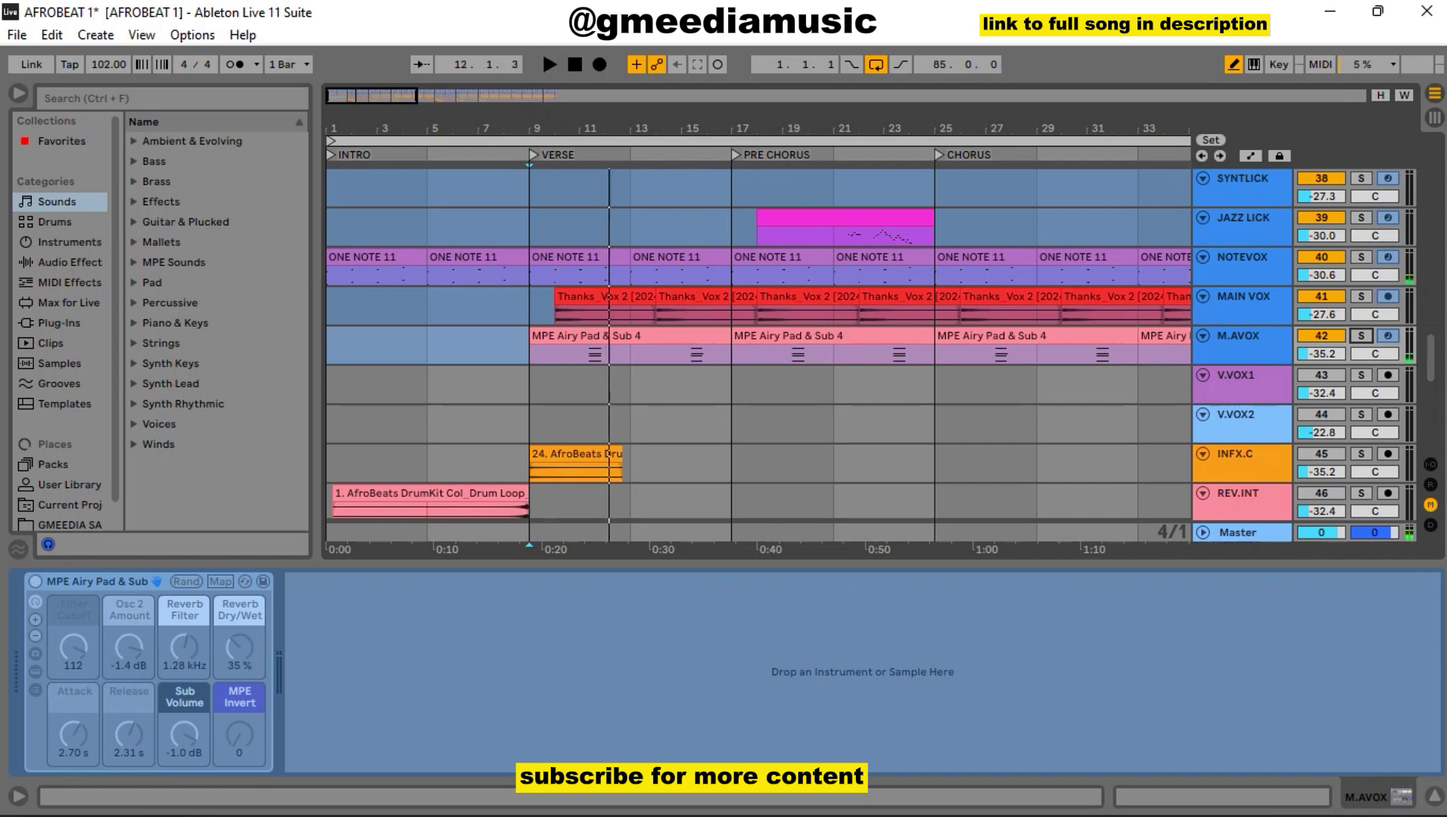
# Activate V.VOX1, set its volume to -27.5 dB, and audition it around the VERSE 2 marker soloed and with the active tracks
pyautogui.scroll(-3, 871, 345)
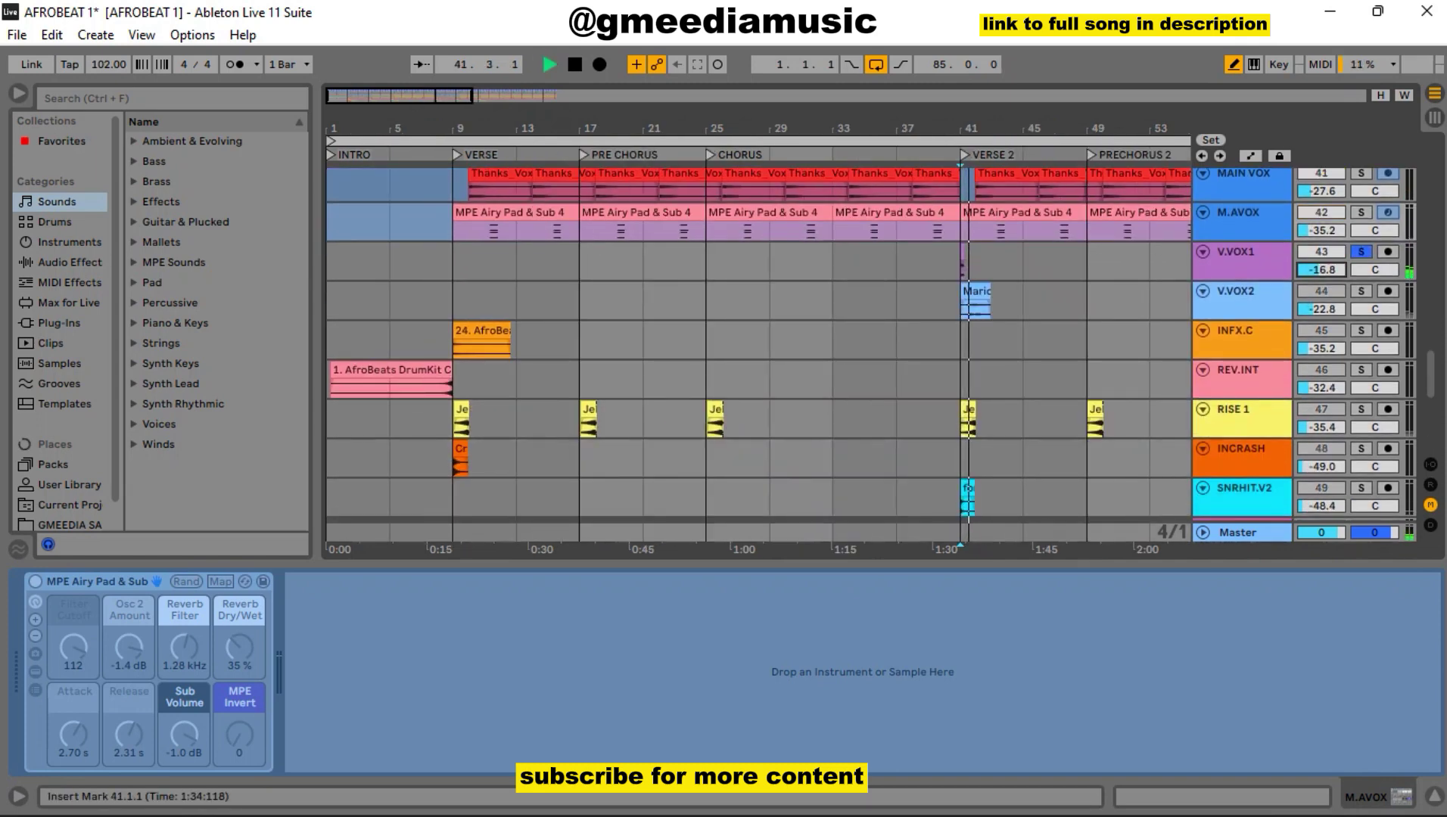
pyautogui.press('space')
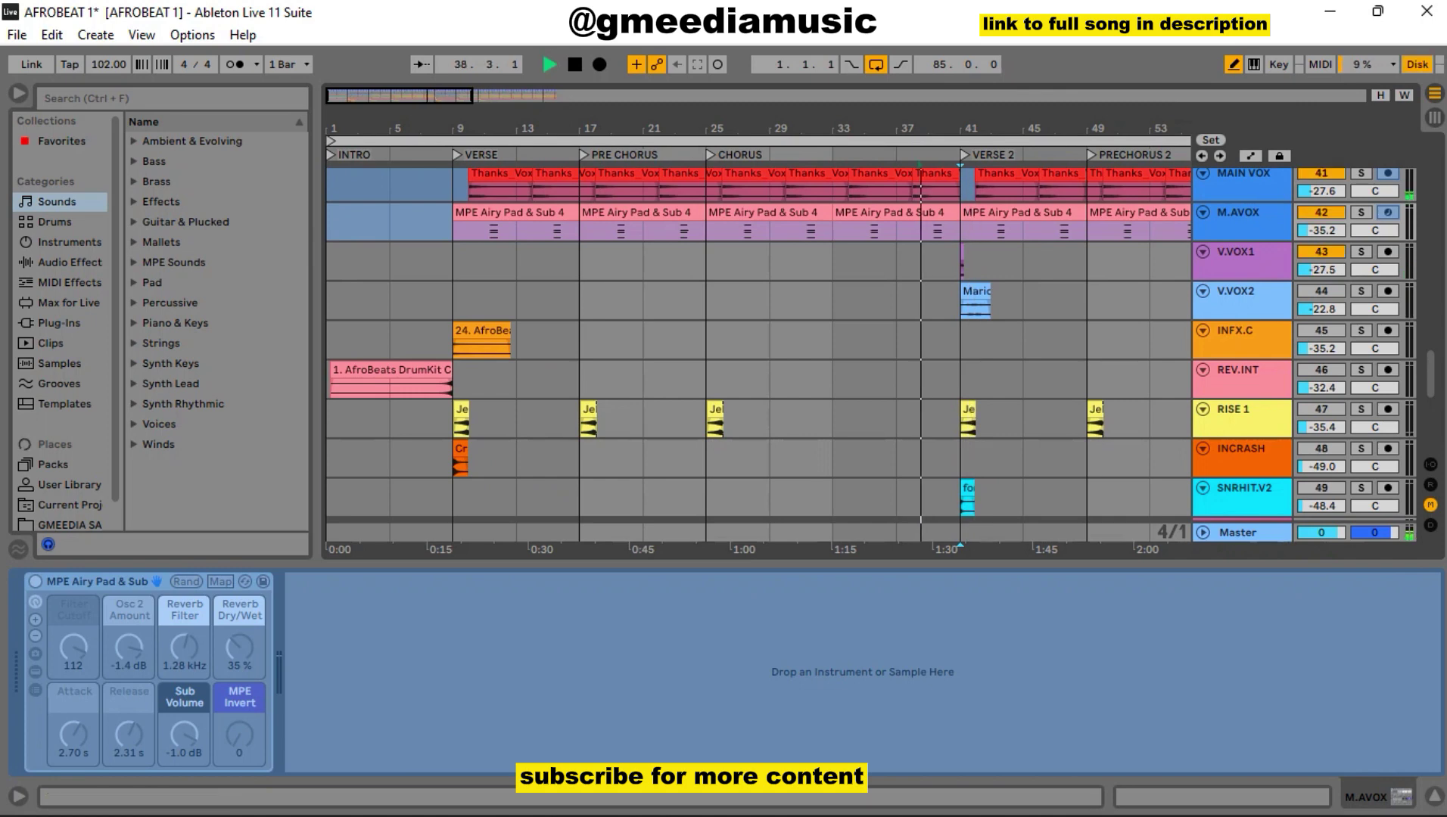
pyautogui.press('space')
# Activate V.VOX2, audition it around the VERSE 2 marker with the active tracks and soloed, and raise its volume to -21.0 dB
pyautogui.press('space')
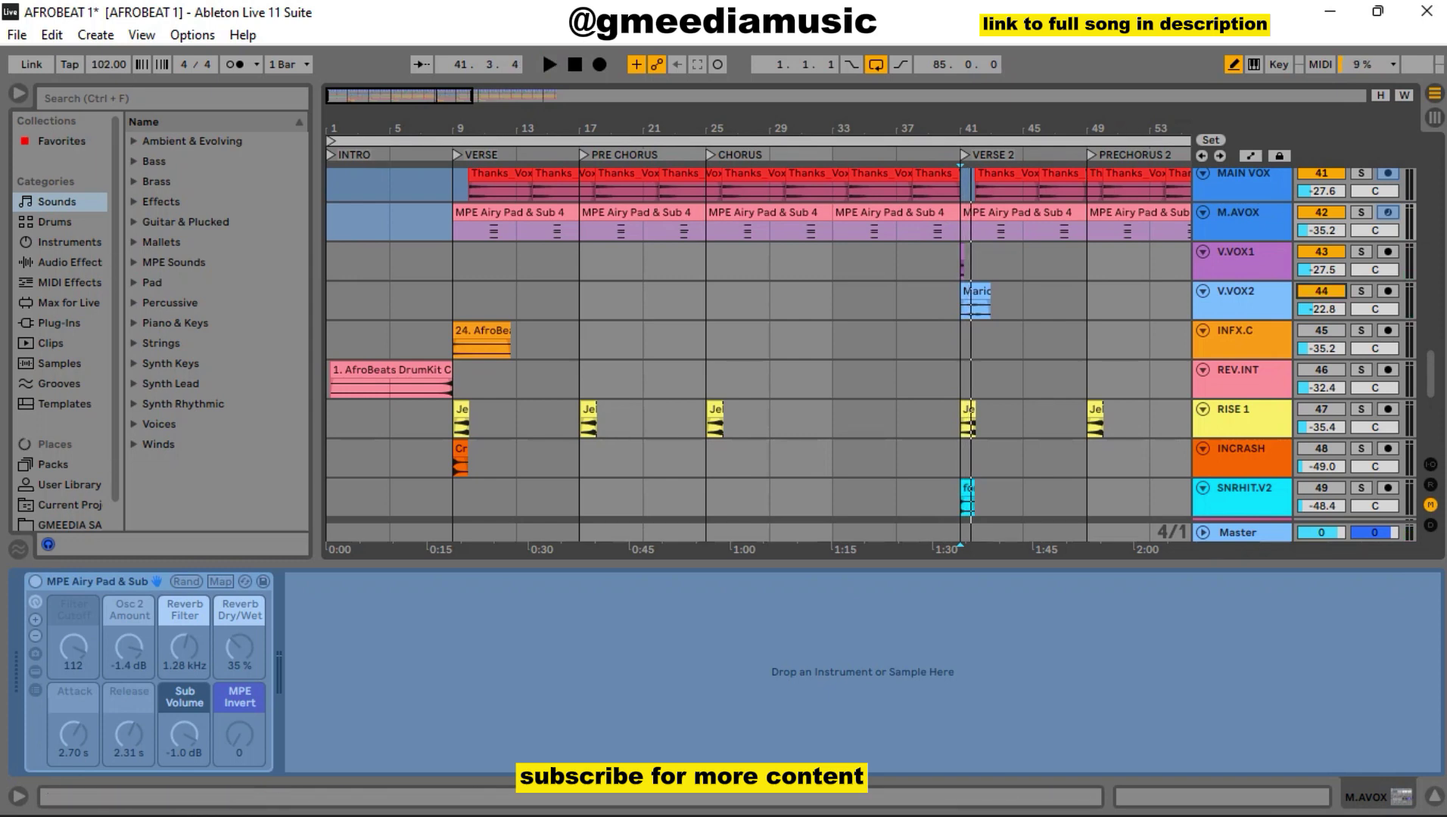
pyautogui.press('space')
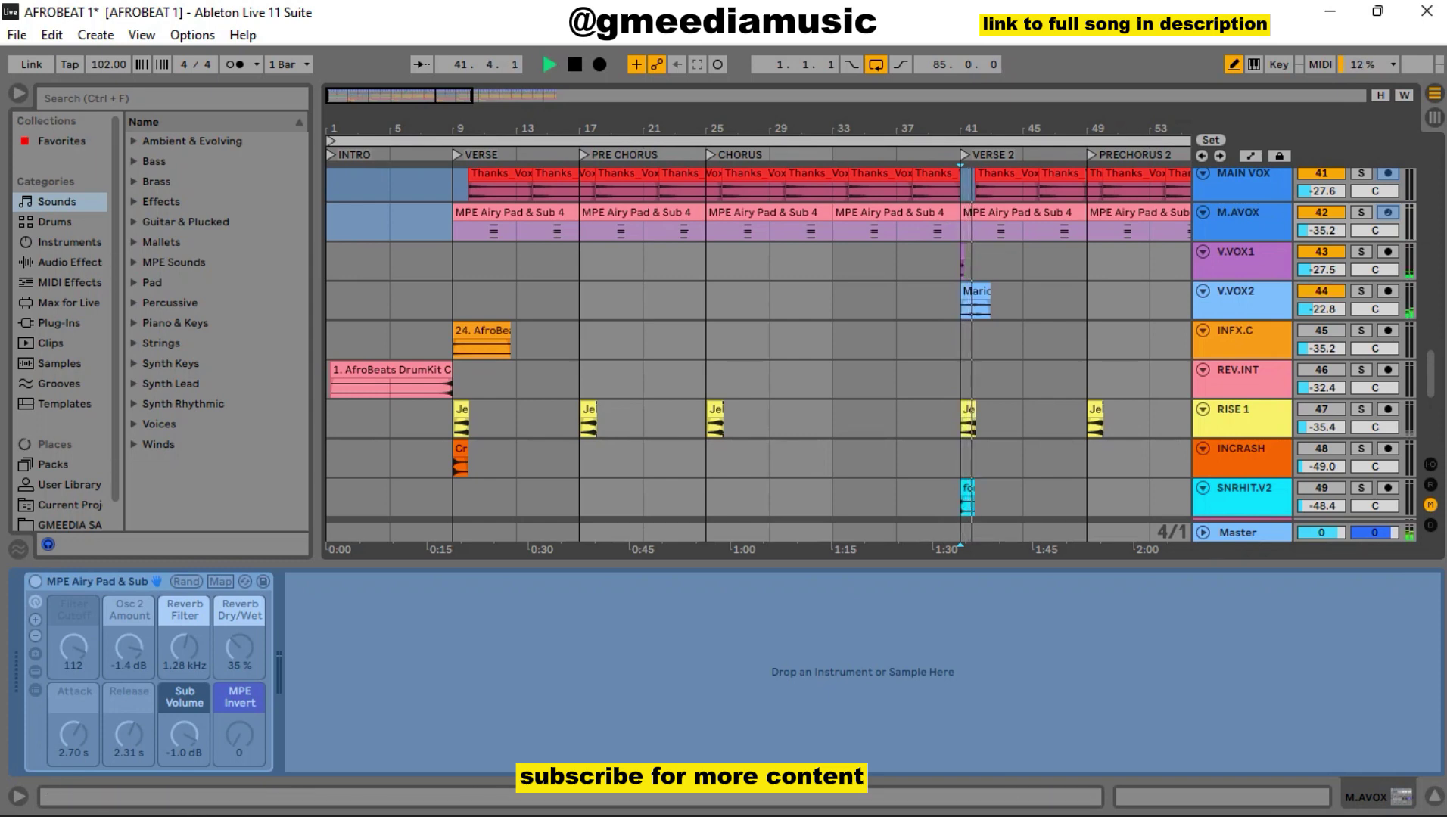
pyautogui.press('space')
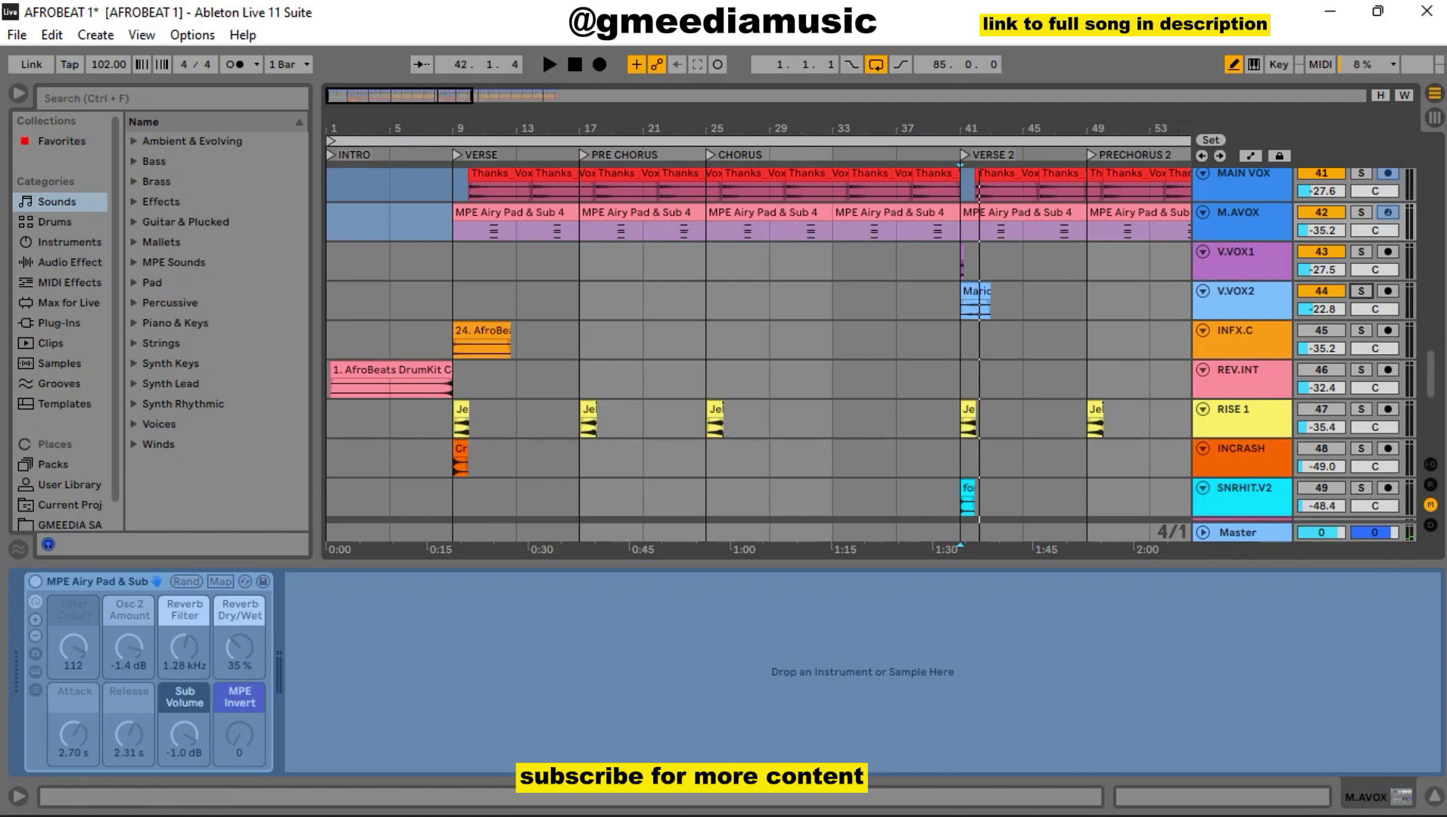
pyautogui.click(1361, 291)
pyautogui.press('space')
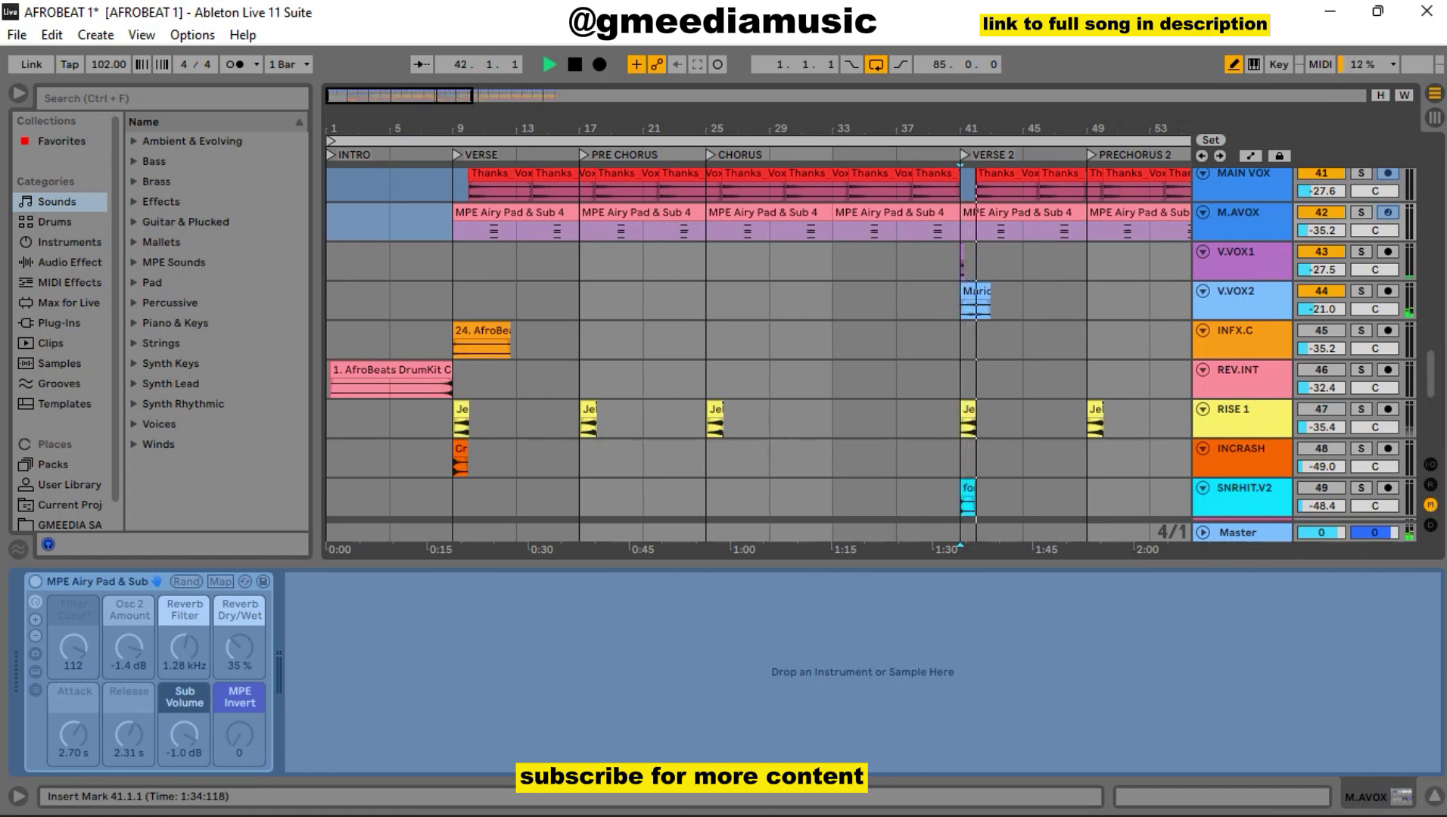
# Activate INFX.C, set its volume to -19.9 dB, audition it from the VERSE marker with the active tracks and soloed, and unsolo it
pyautogui.scroll(-2, 757, 348)
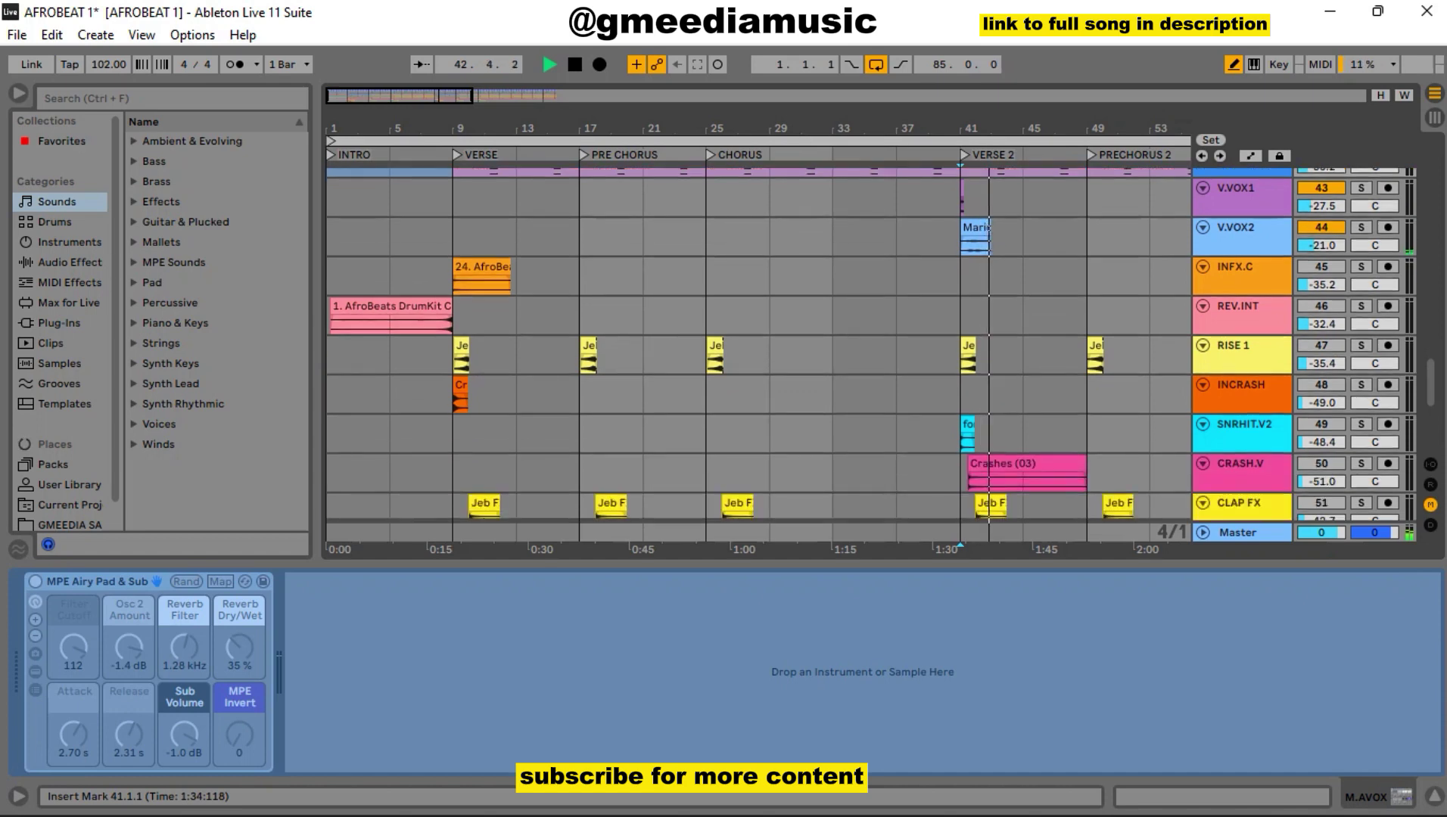
pyautogui.press('space')
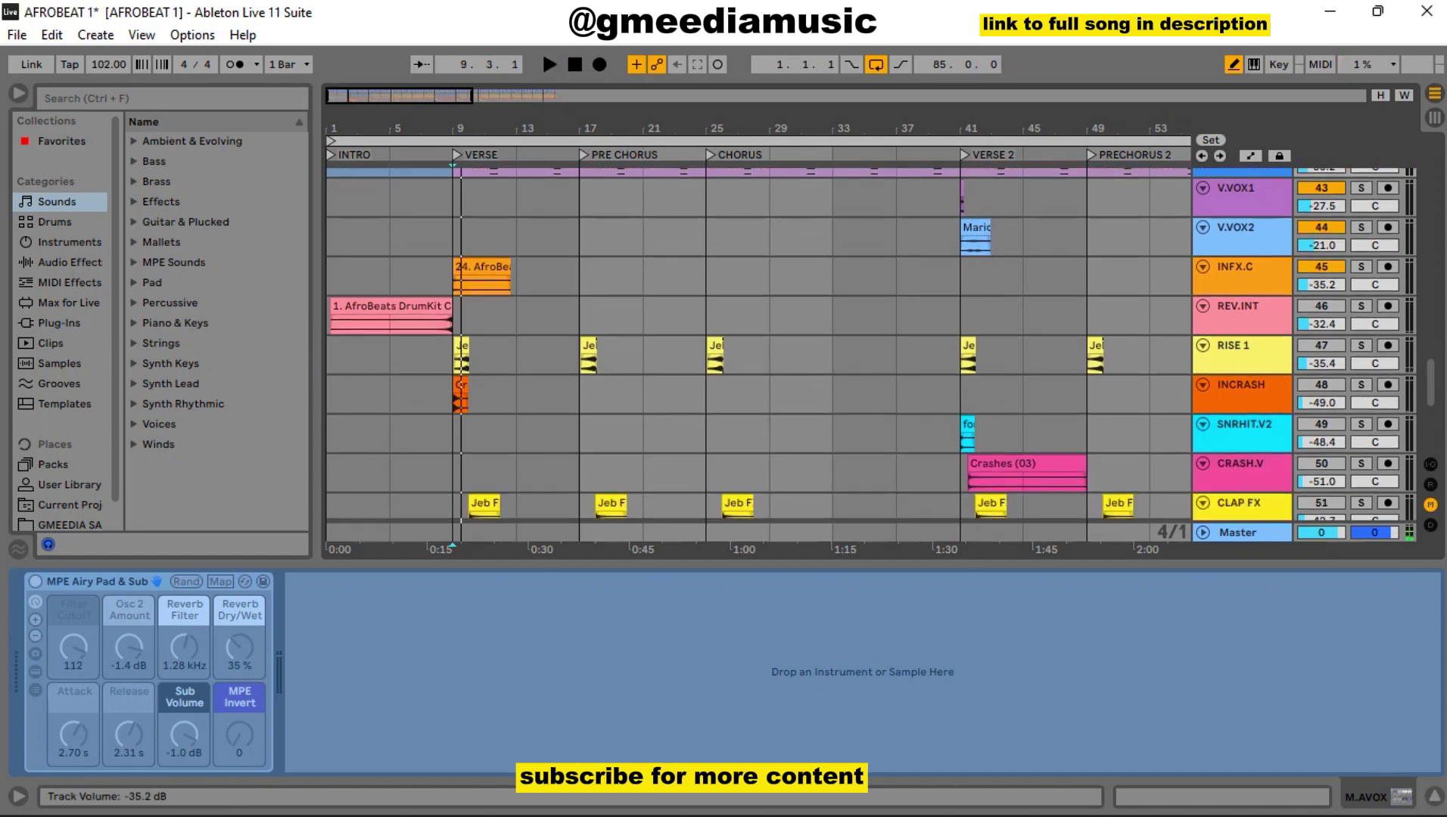
pyautogui.press('space')
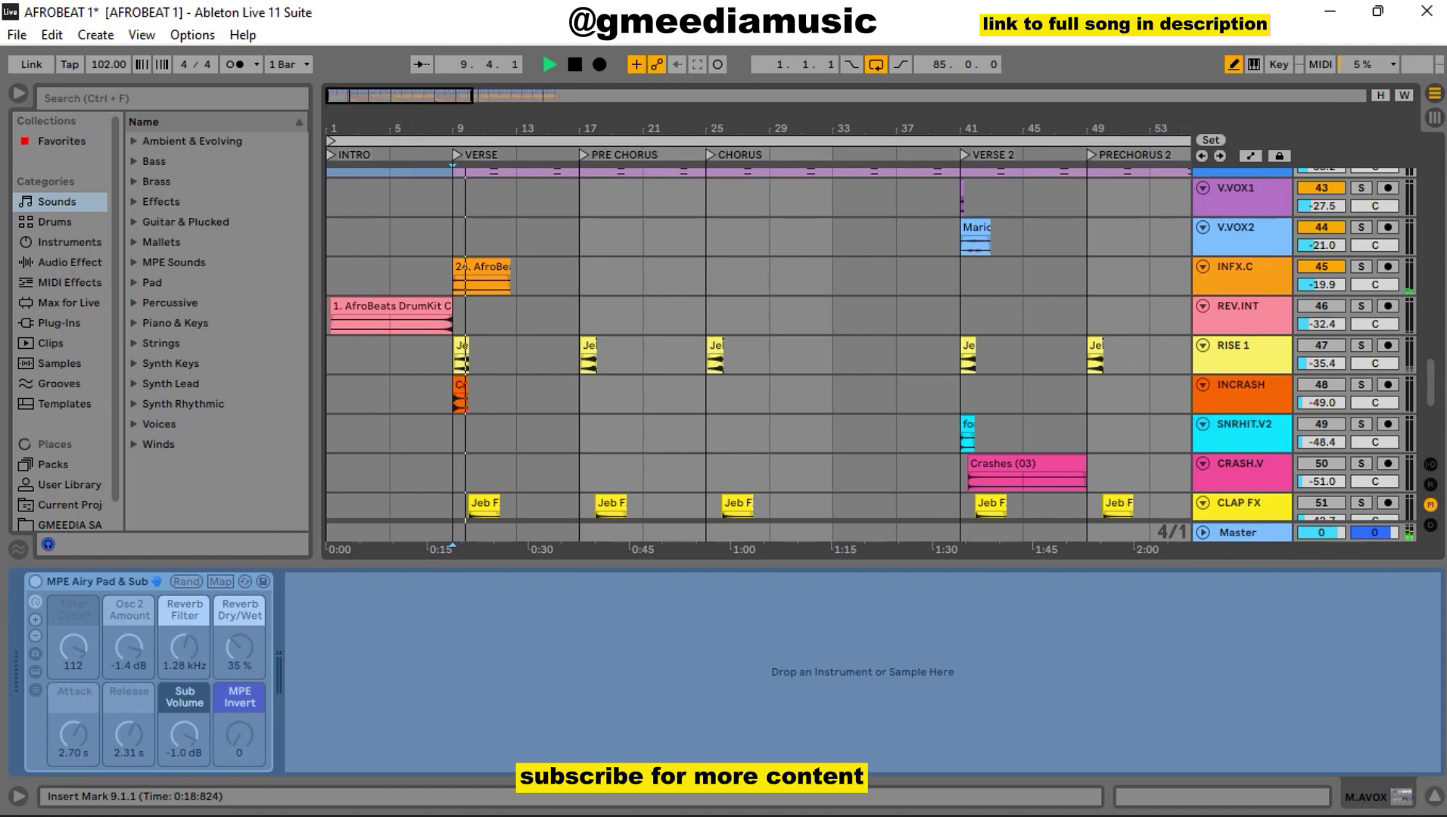
pyautogui.press('s')
pyautogui.press('space')
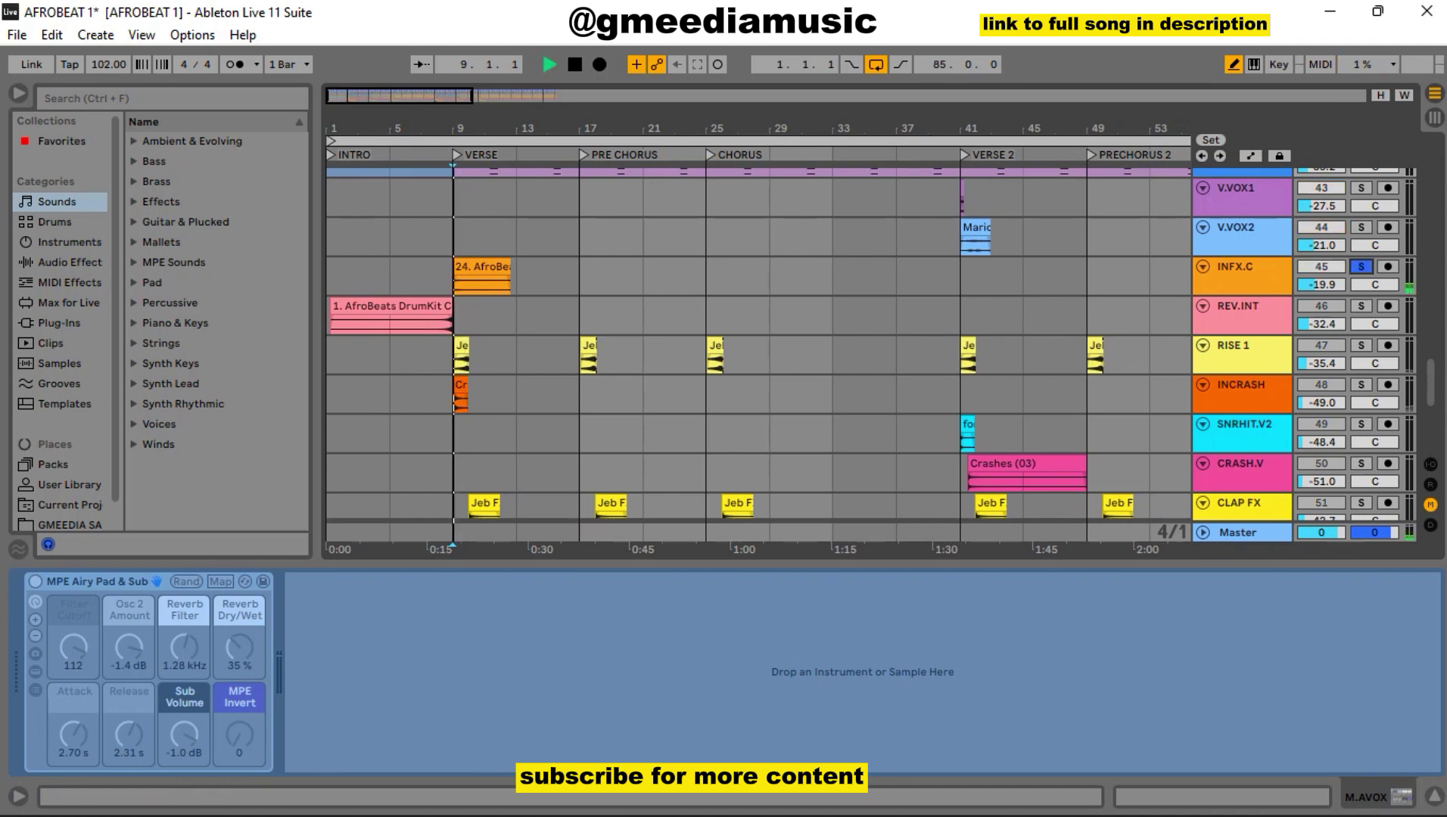
pyautogui.press('space')
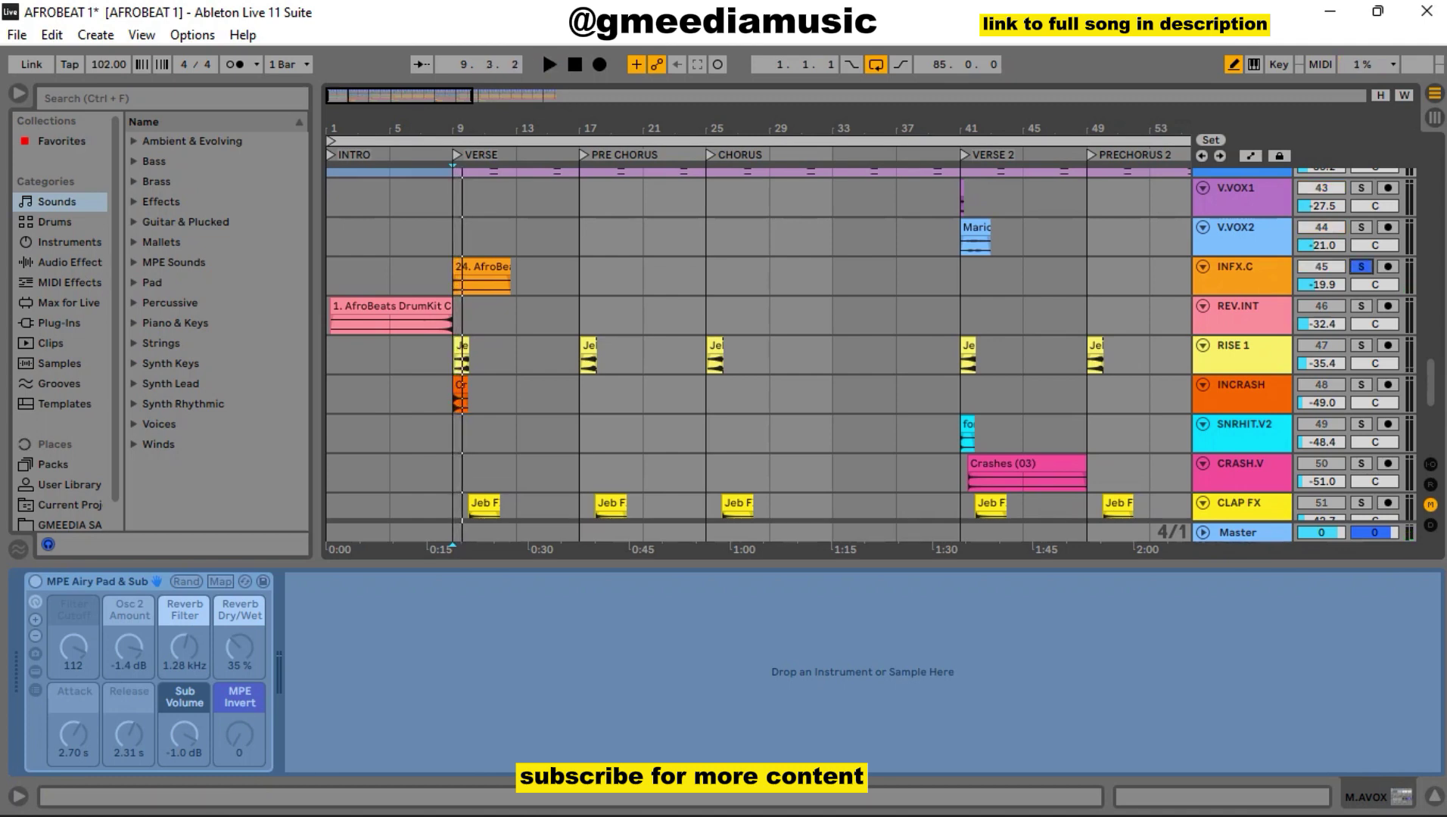
pyautogui.press('s')
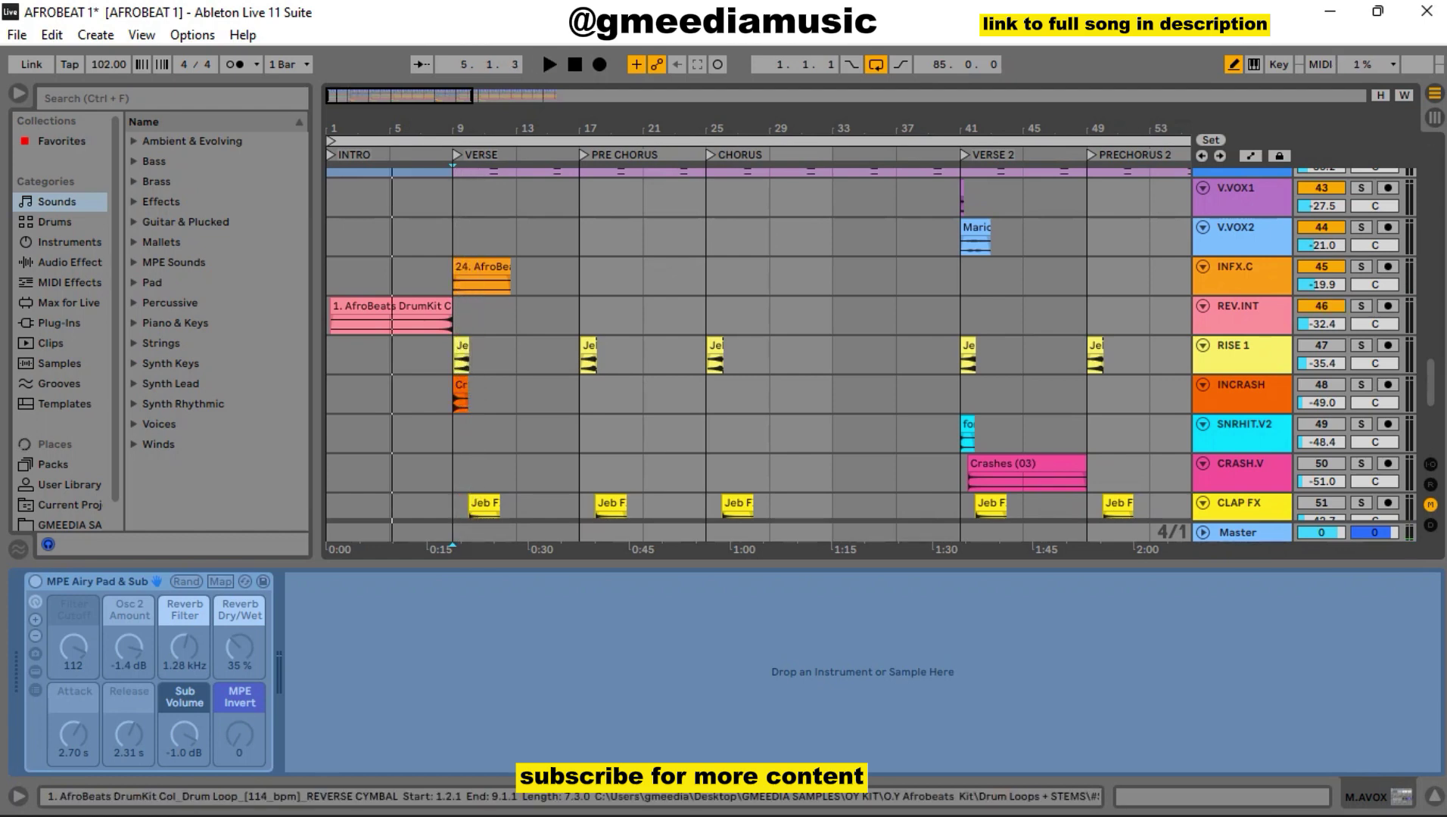
# Activate REV.INT and audition its reverse cymbal clip in the intro
pyautogui.press('space')
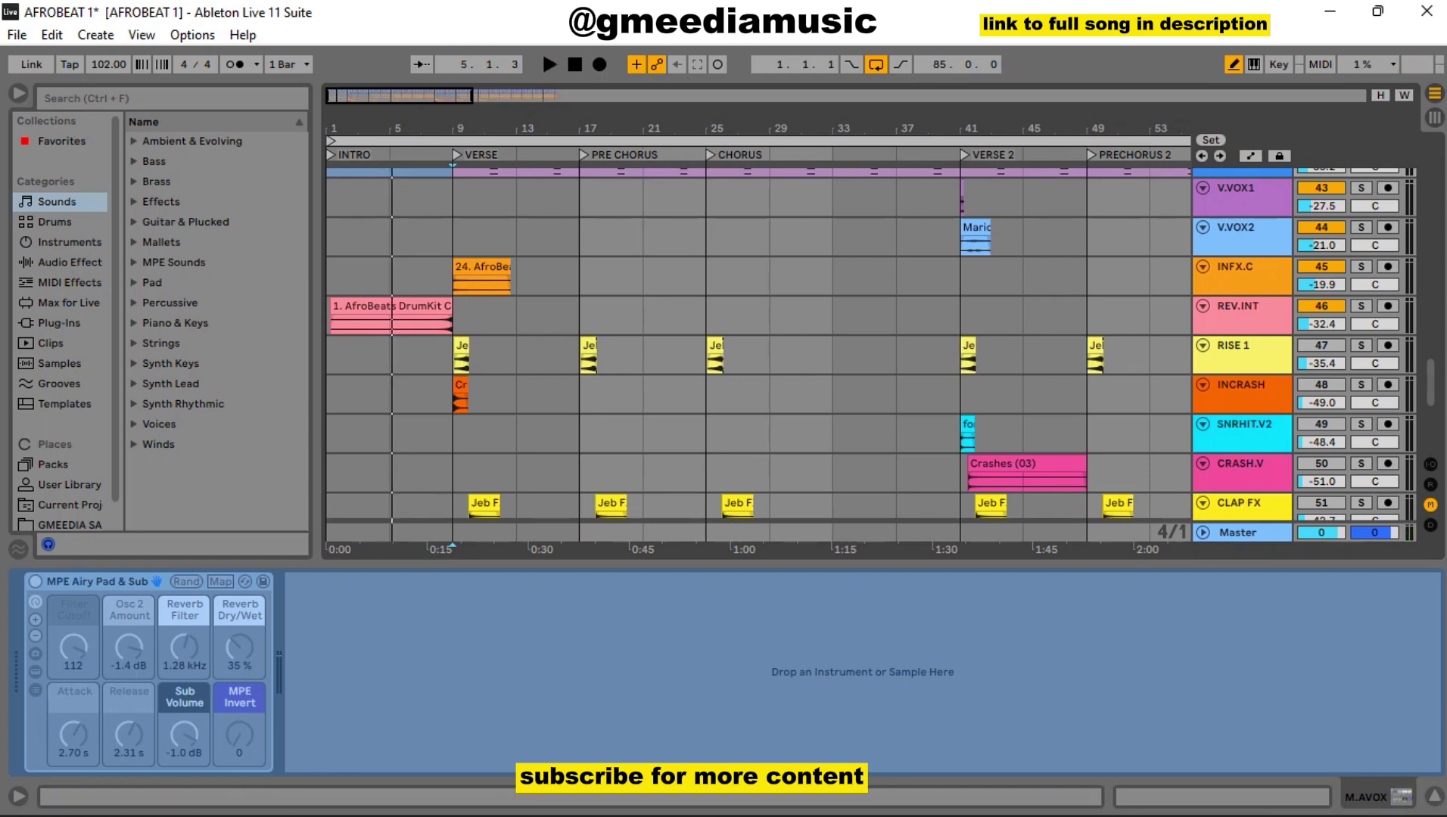
pyautogui.press('space')
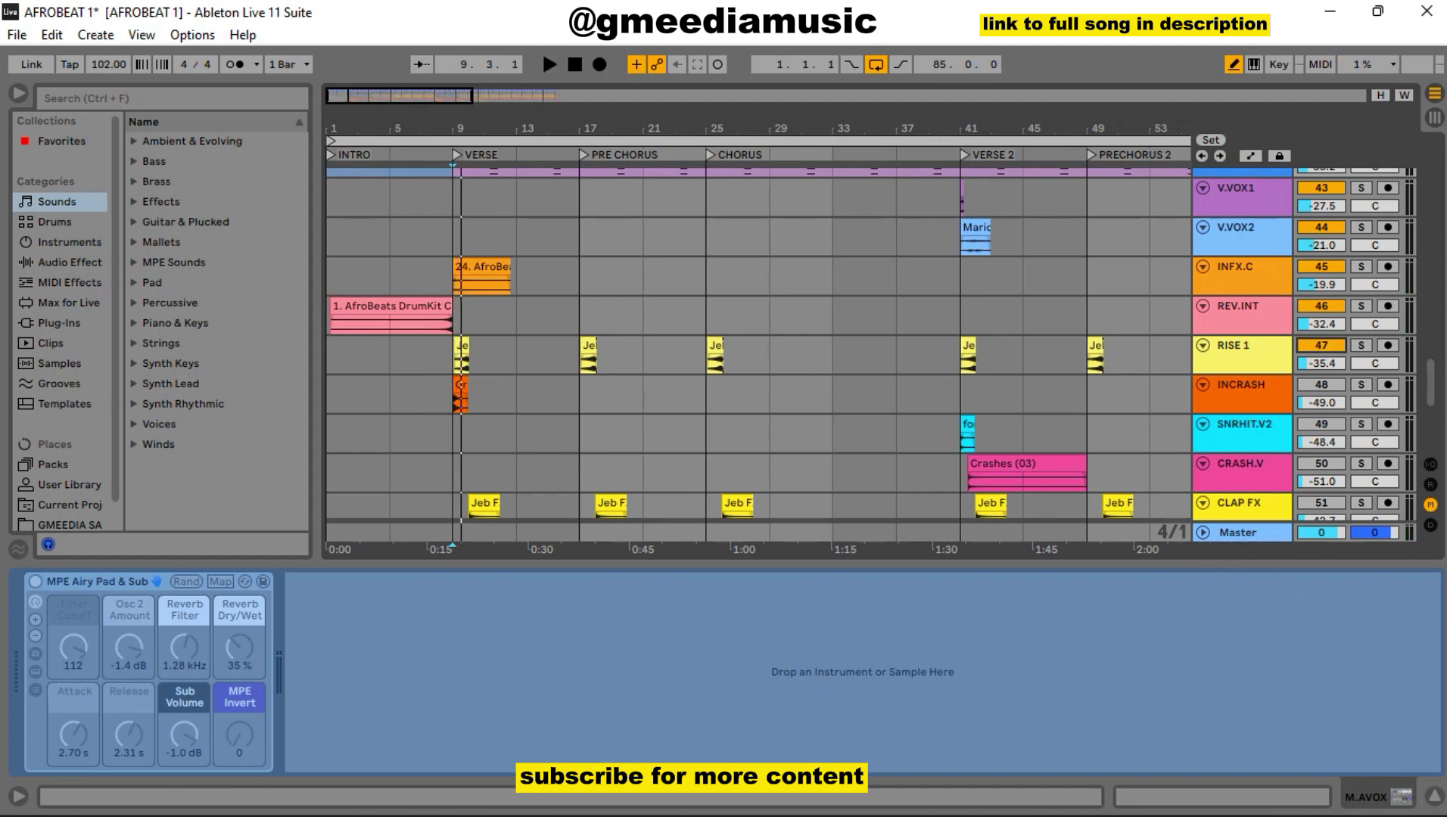
# Activate RISE 1 and INCRASH in turn, auditioning each around the VERSE marker with the active tracks
pyautogui.press('space')
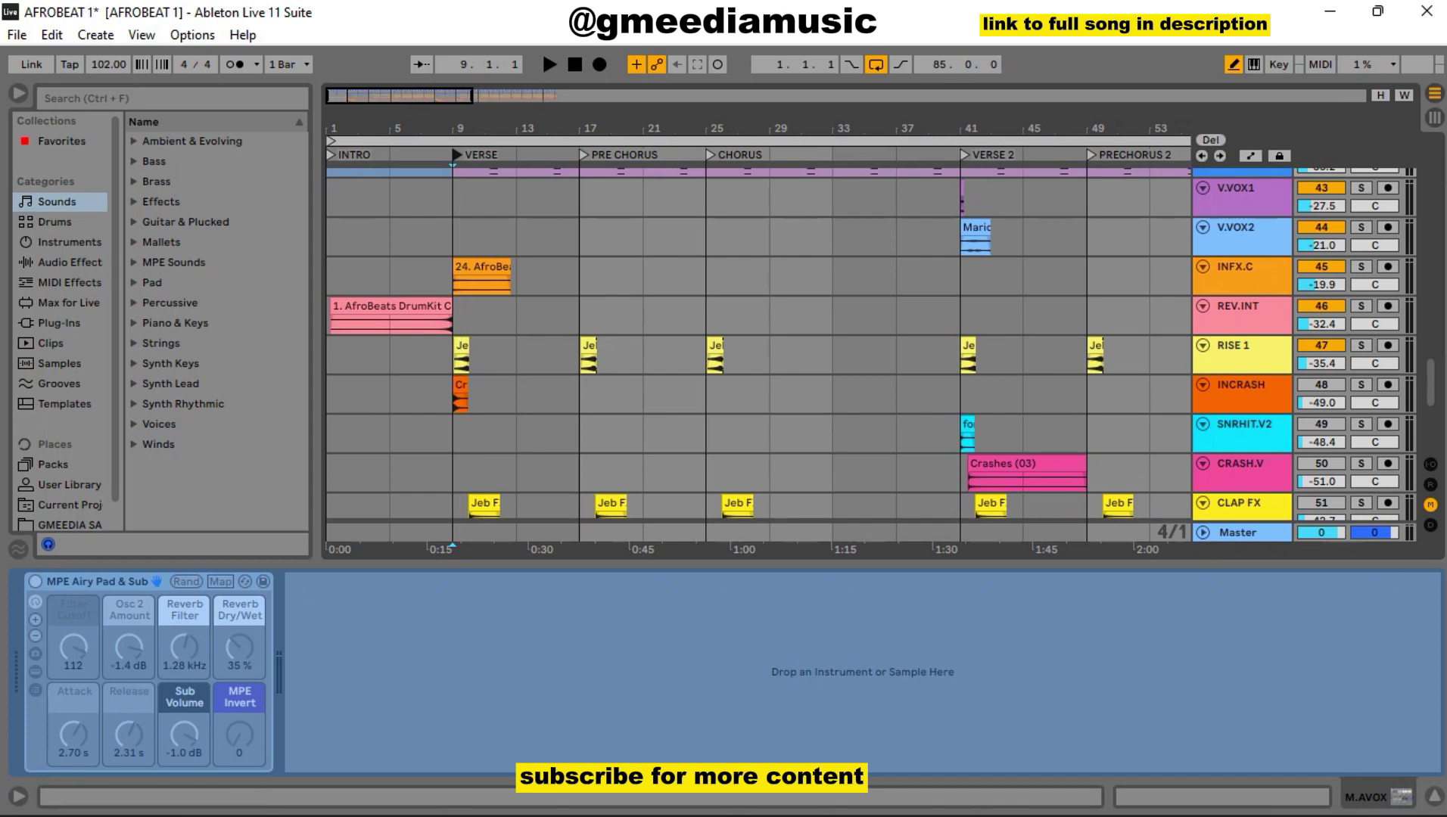
pyautogui.press('space')
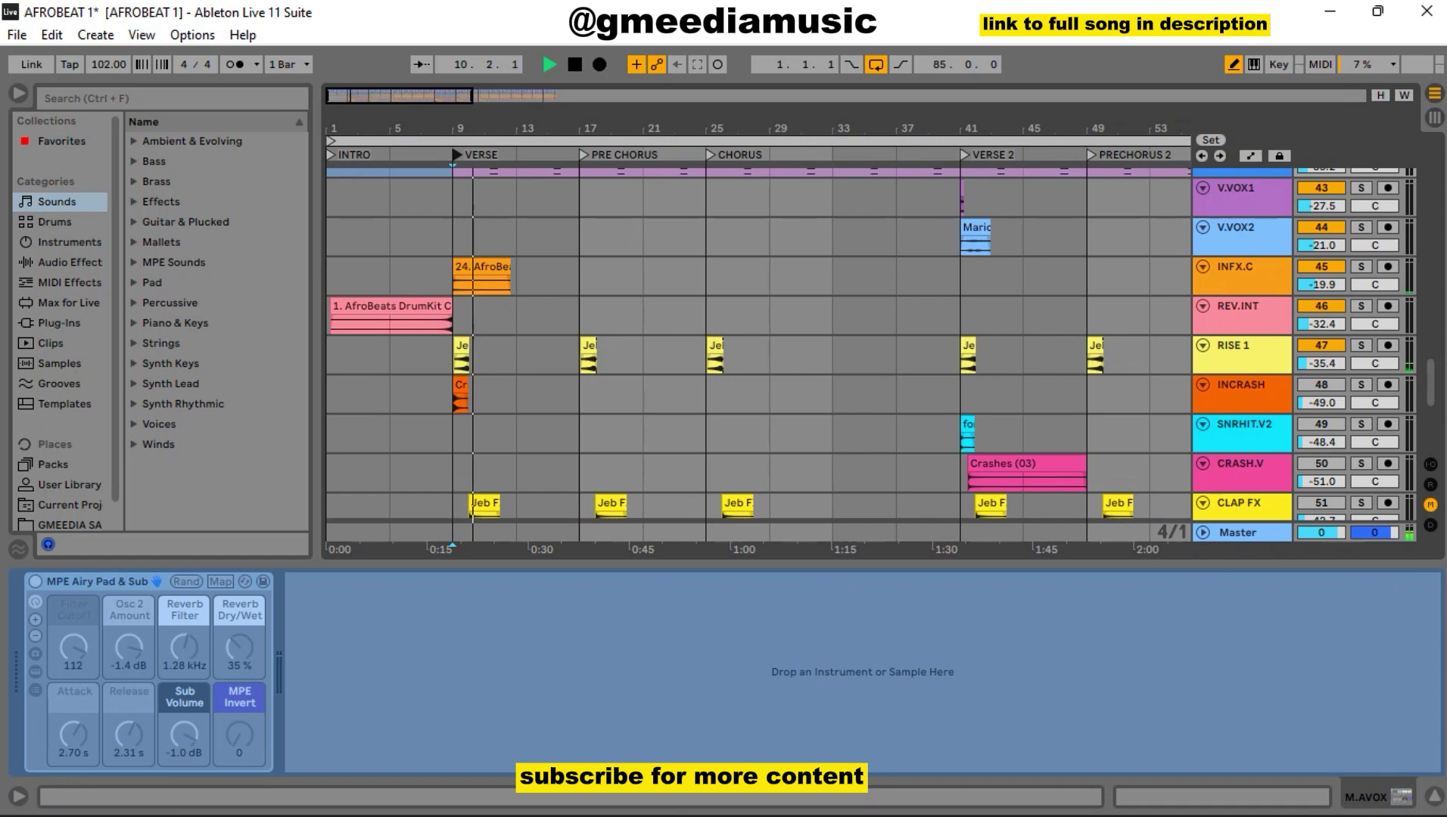
pyautogui.press('space')
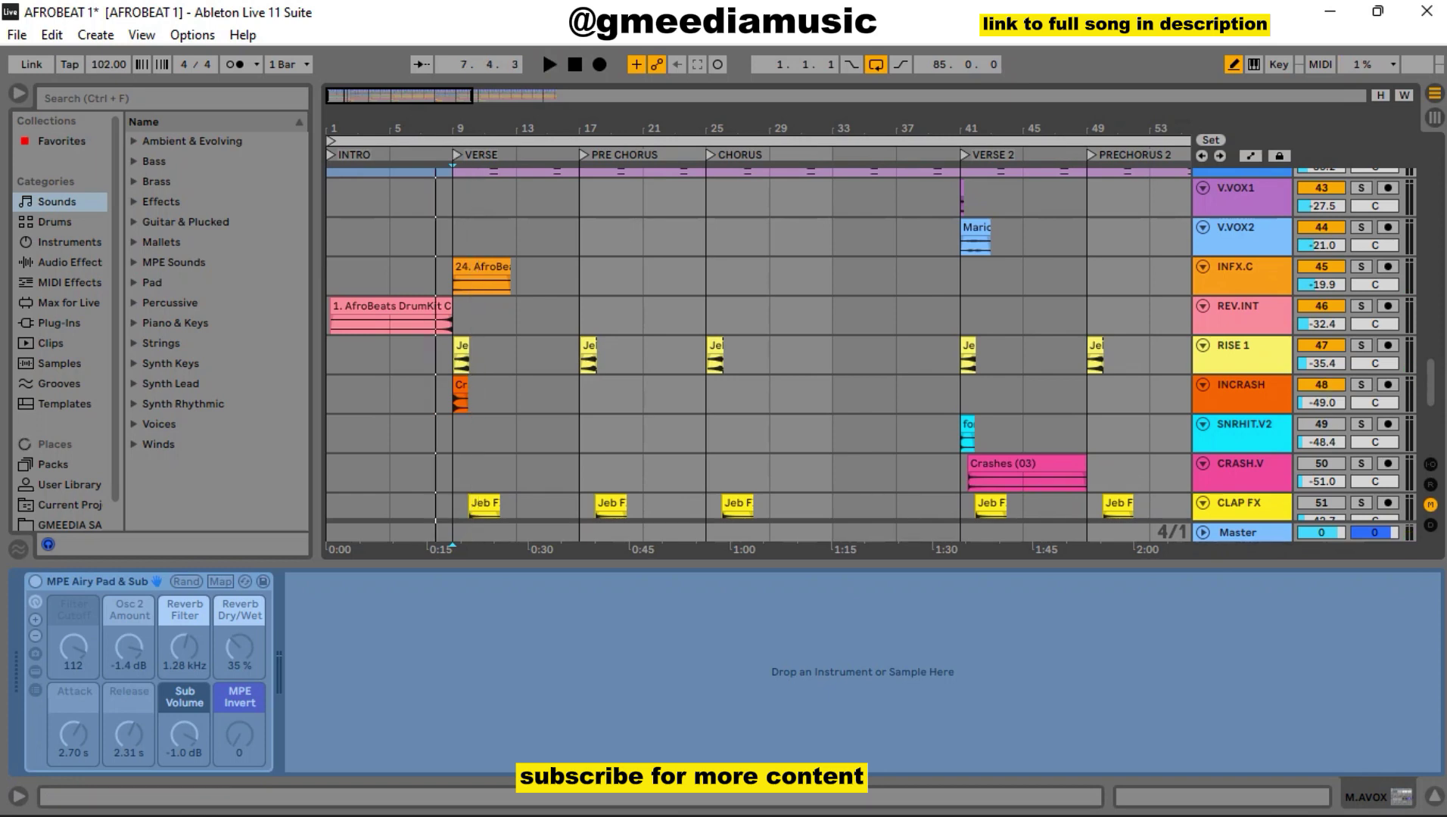
pyautogui.press('space')
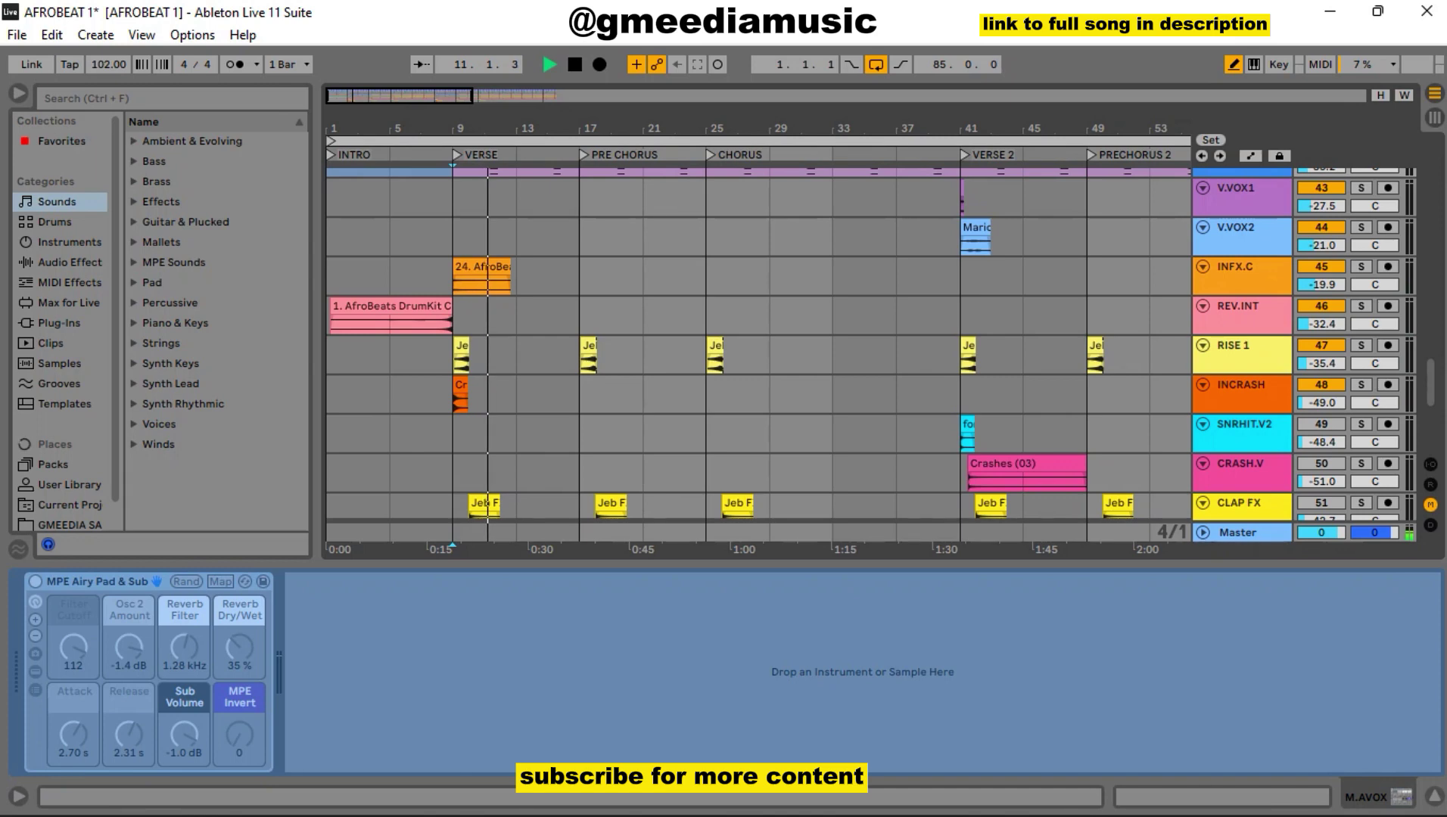
pyautogui.press('space')
# Activate CRASH.V, CLAP FX and WATER FX, and play the verse with the active tracks and with WATER FX soloed, then unsolo it
pyautogui.scroll(-2, 870, 355)
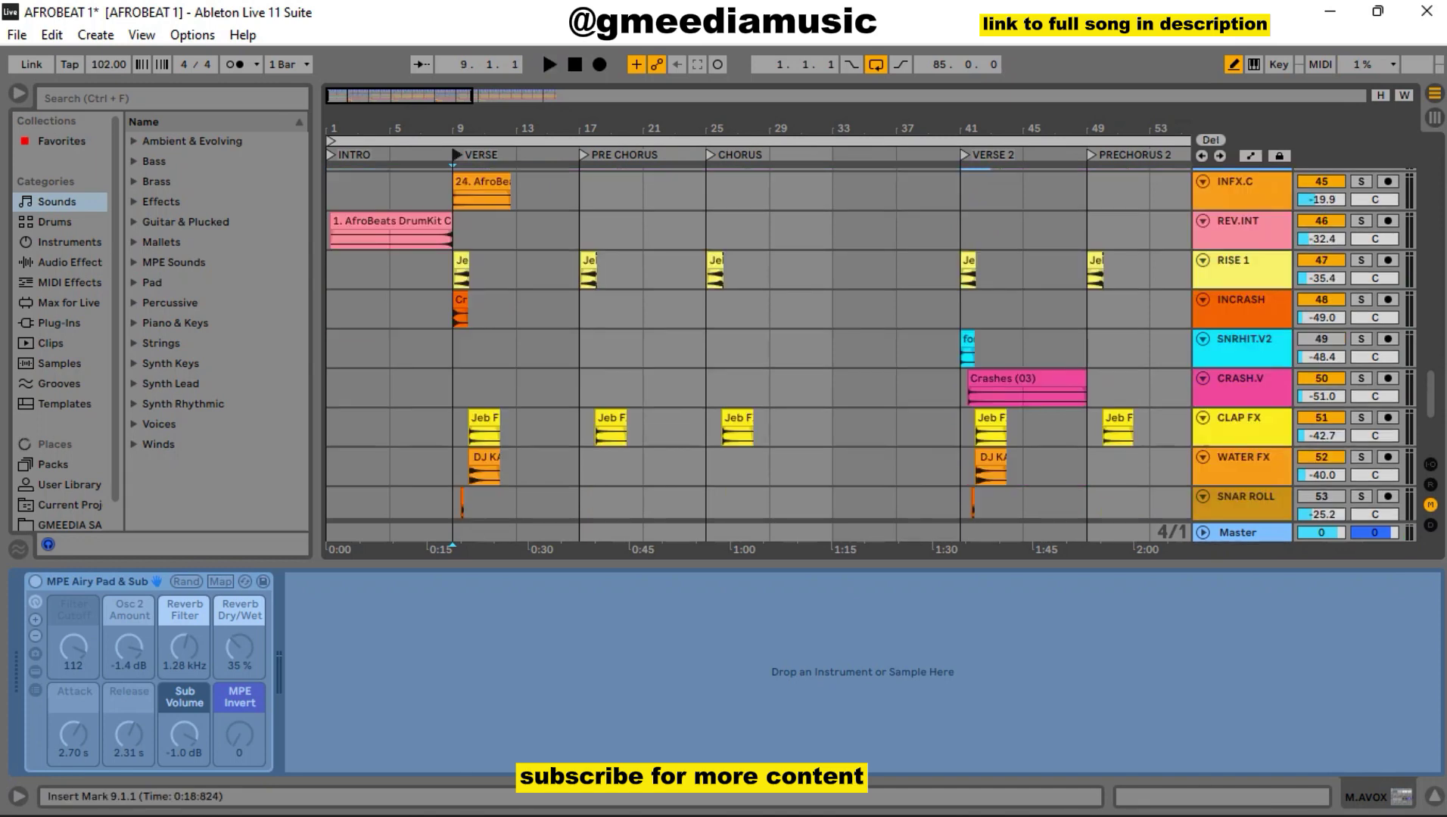
pyautogui.press('space')
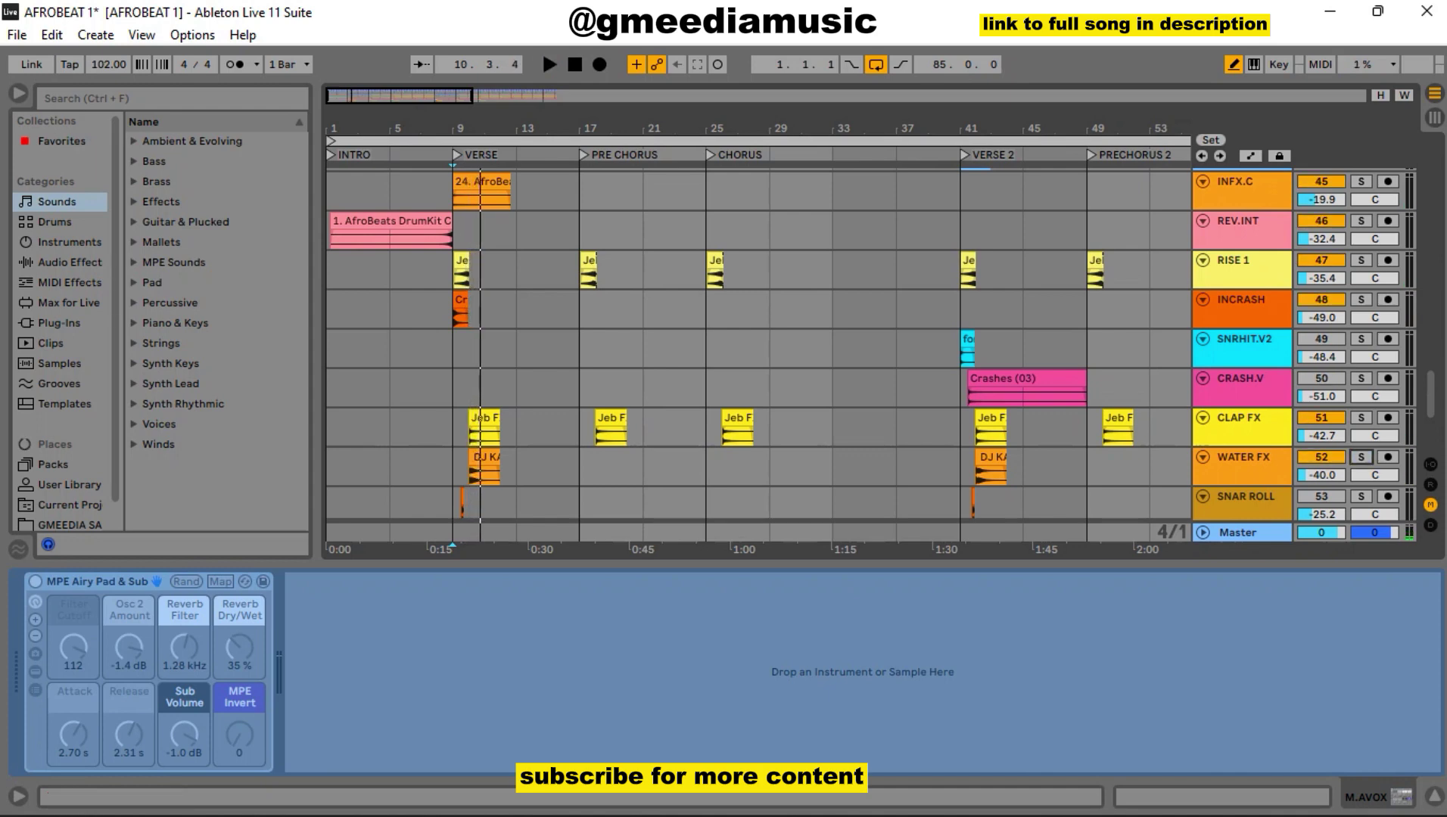
pyautogui.click(1360, 457)
pyautogui.press('space')
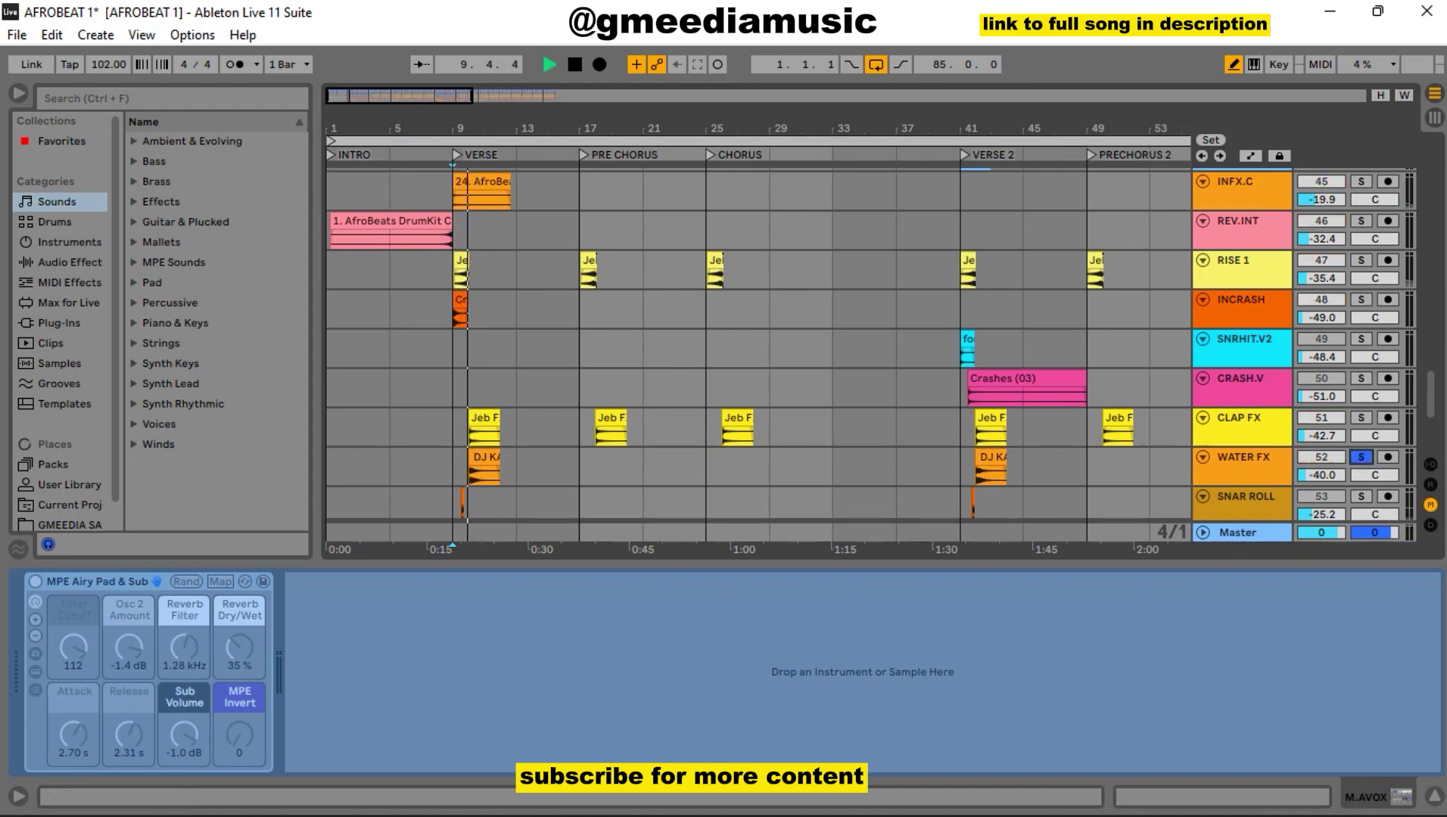
pyautogui.click(1360, 457)
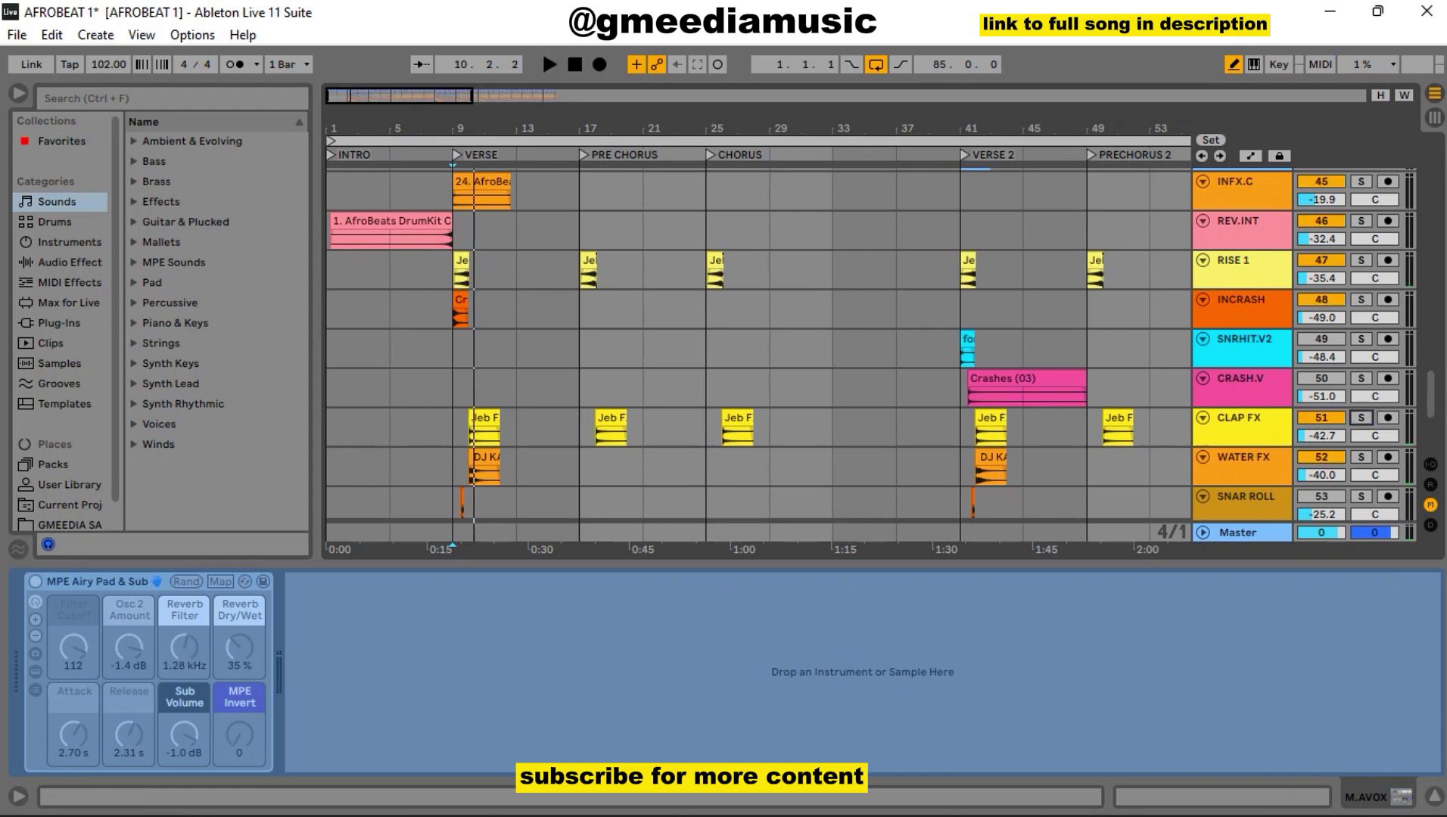
# Solo CLAP FX, audition its clip in the verse, and unsolo it
pyautogui.click(1360, 417)
pyautogui.press('space')
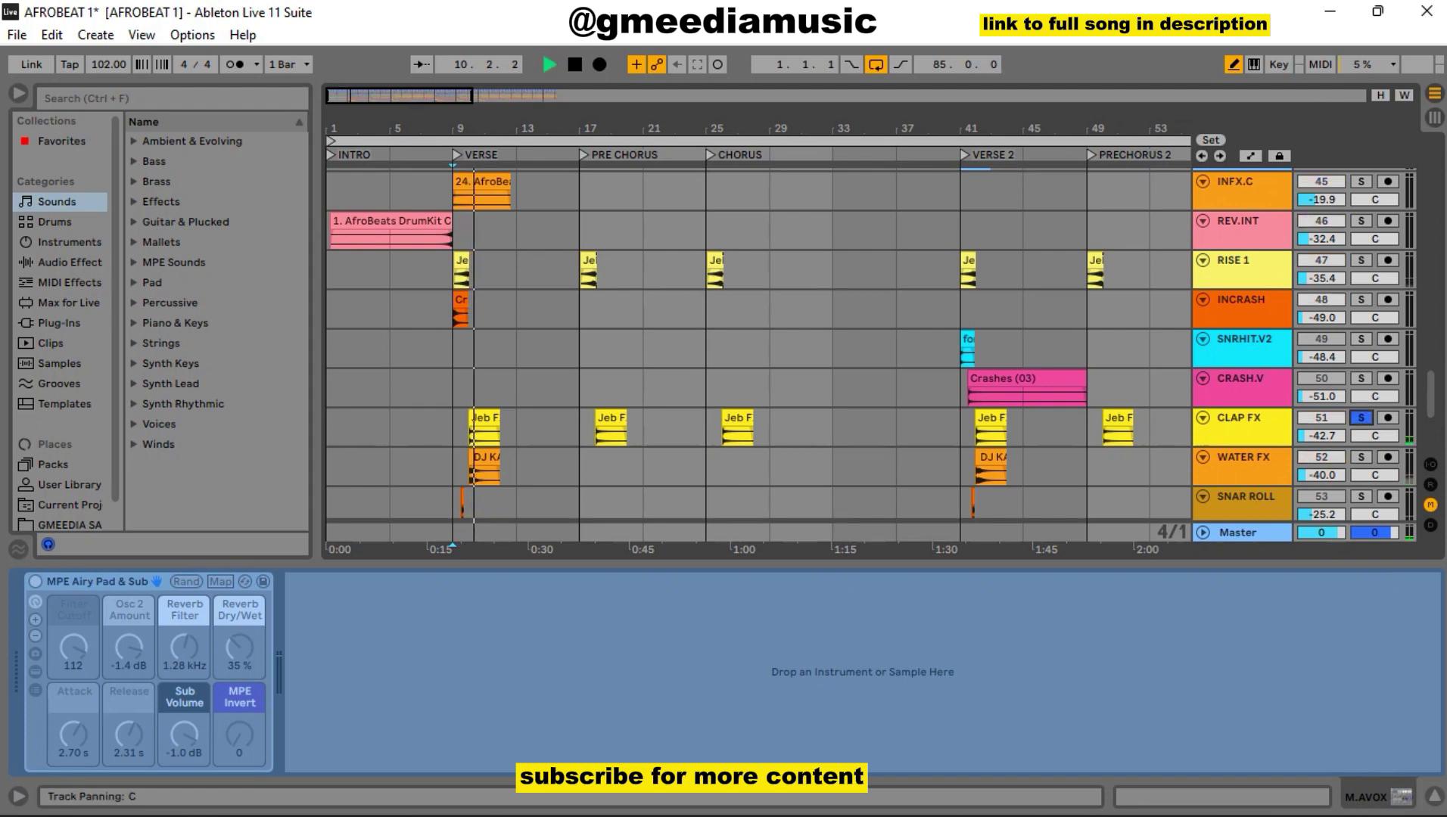
pyautogui.press('space')
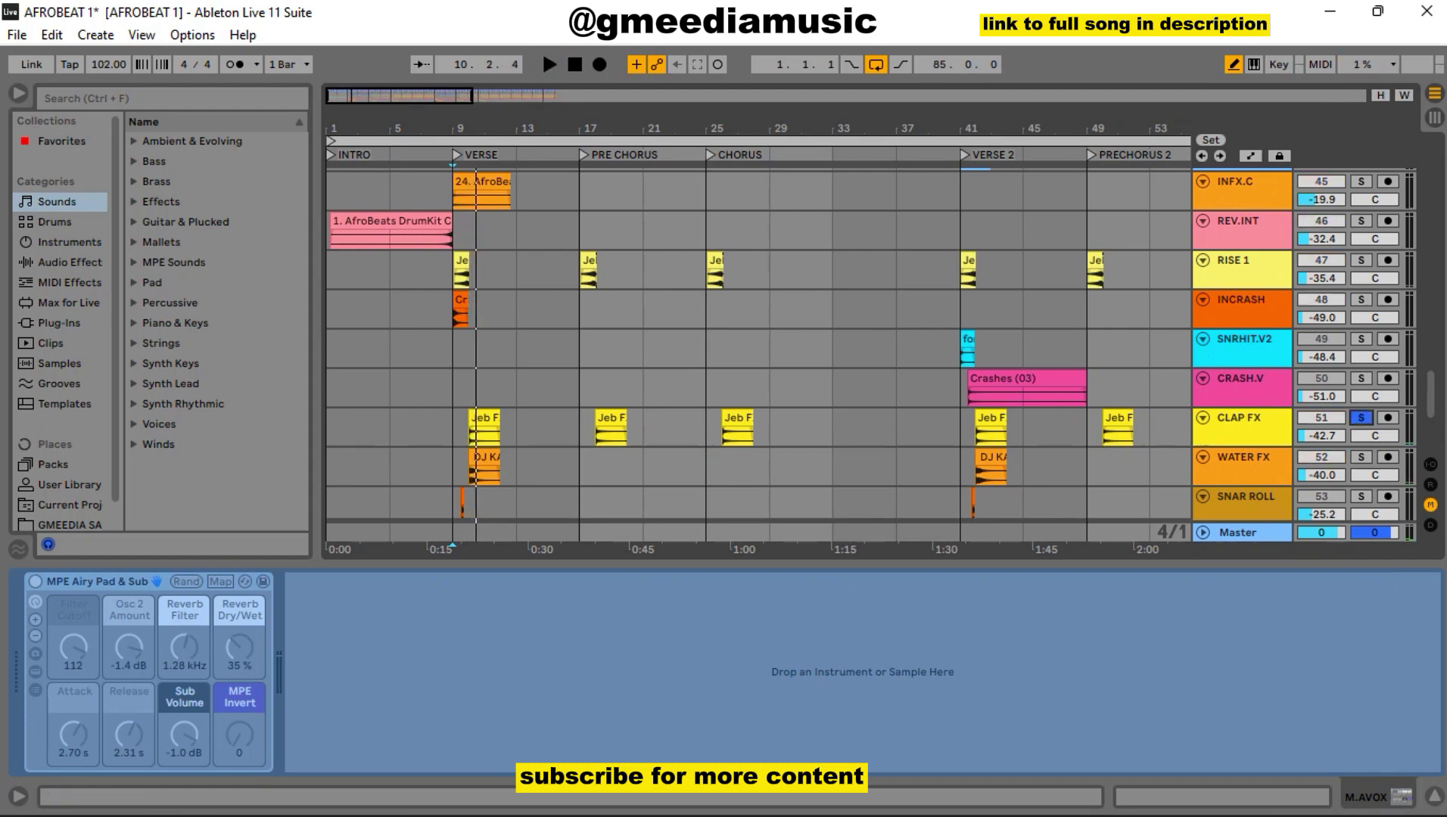
pyautogui.click(1360, 417)
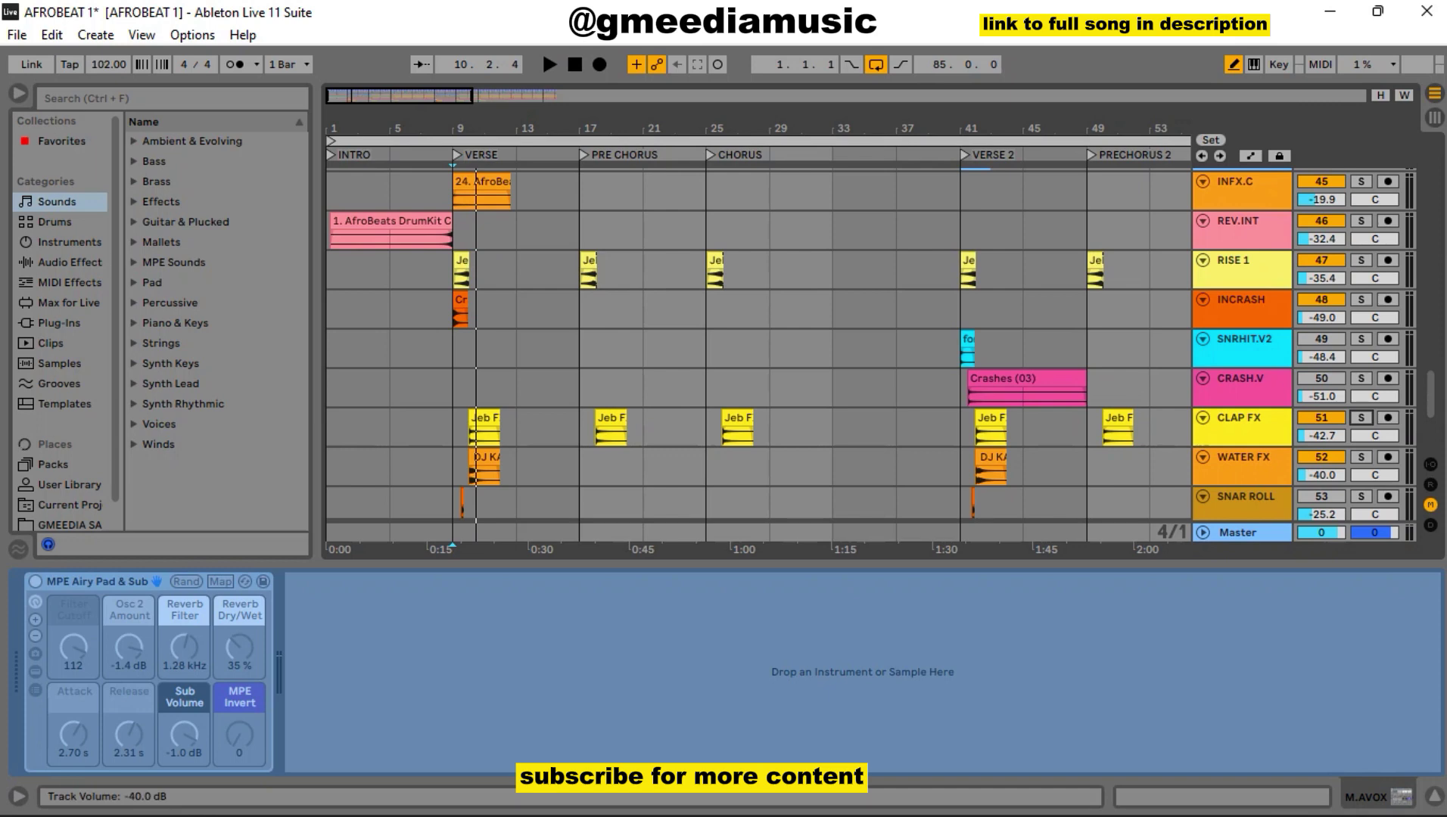
# Activate SNAR ROLL and TOM ROLL, audition them soloed together from the VERSE marker, and unsolo both
pyautogui.scroll(-1, 1361, 424)
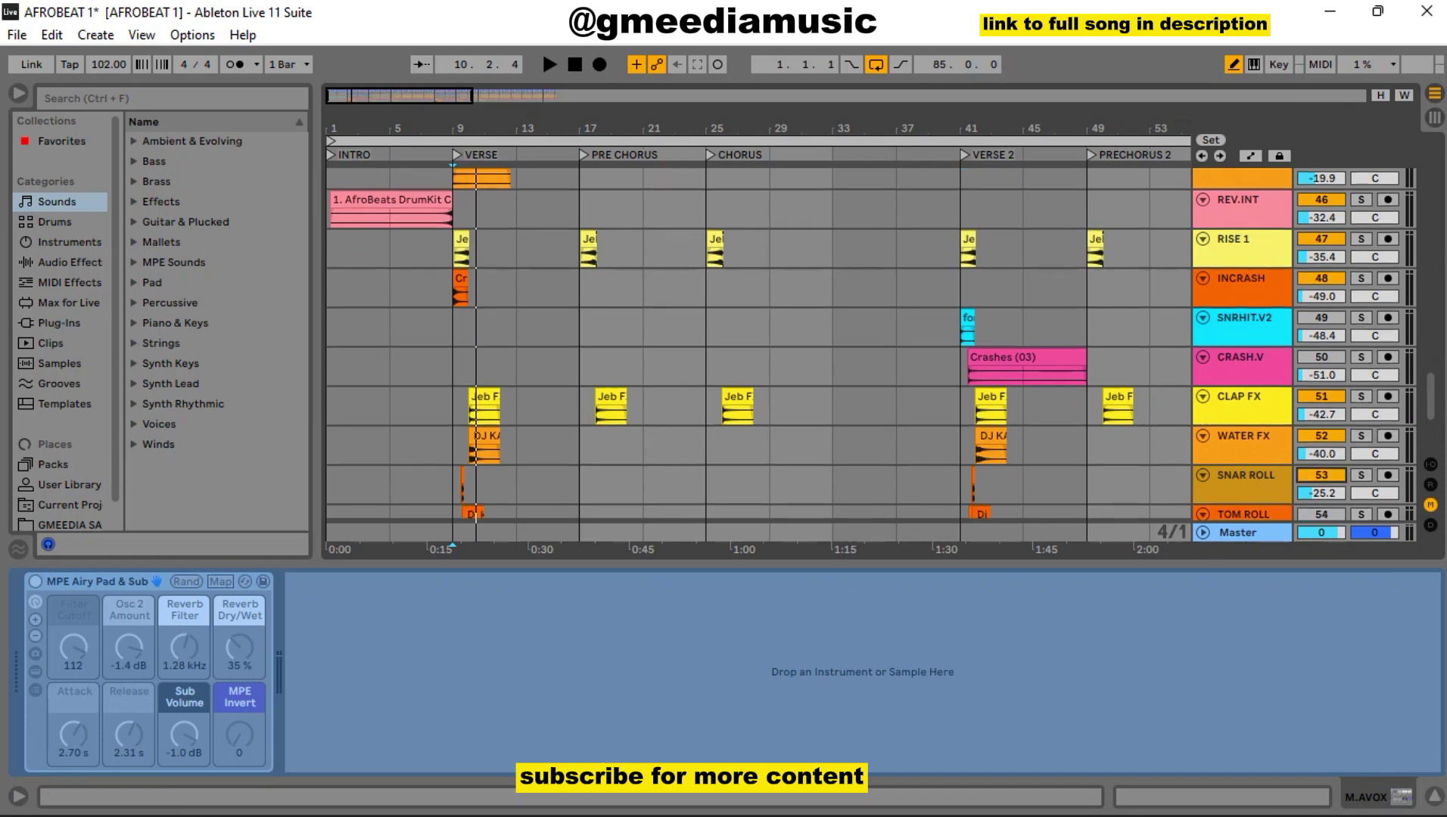
pyautogui.scroll(-5, 880, 344)
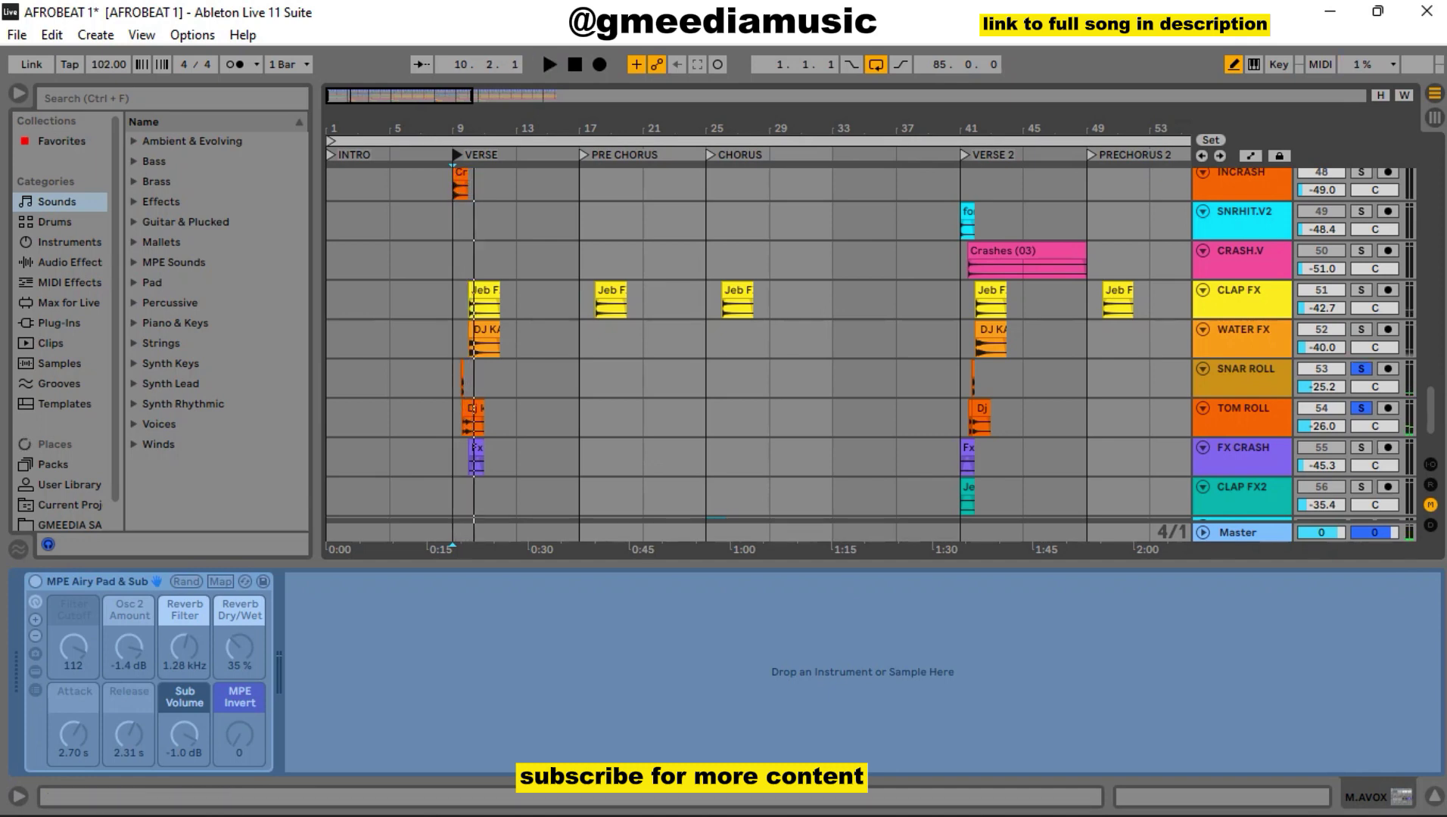
pyautogui.click(1361, 369)
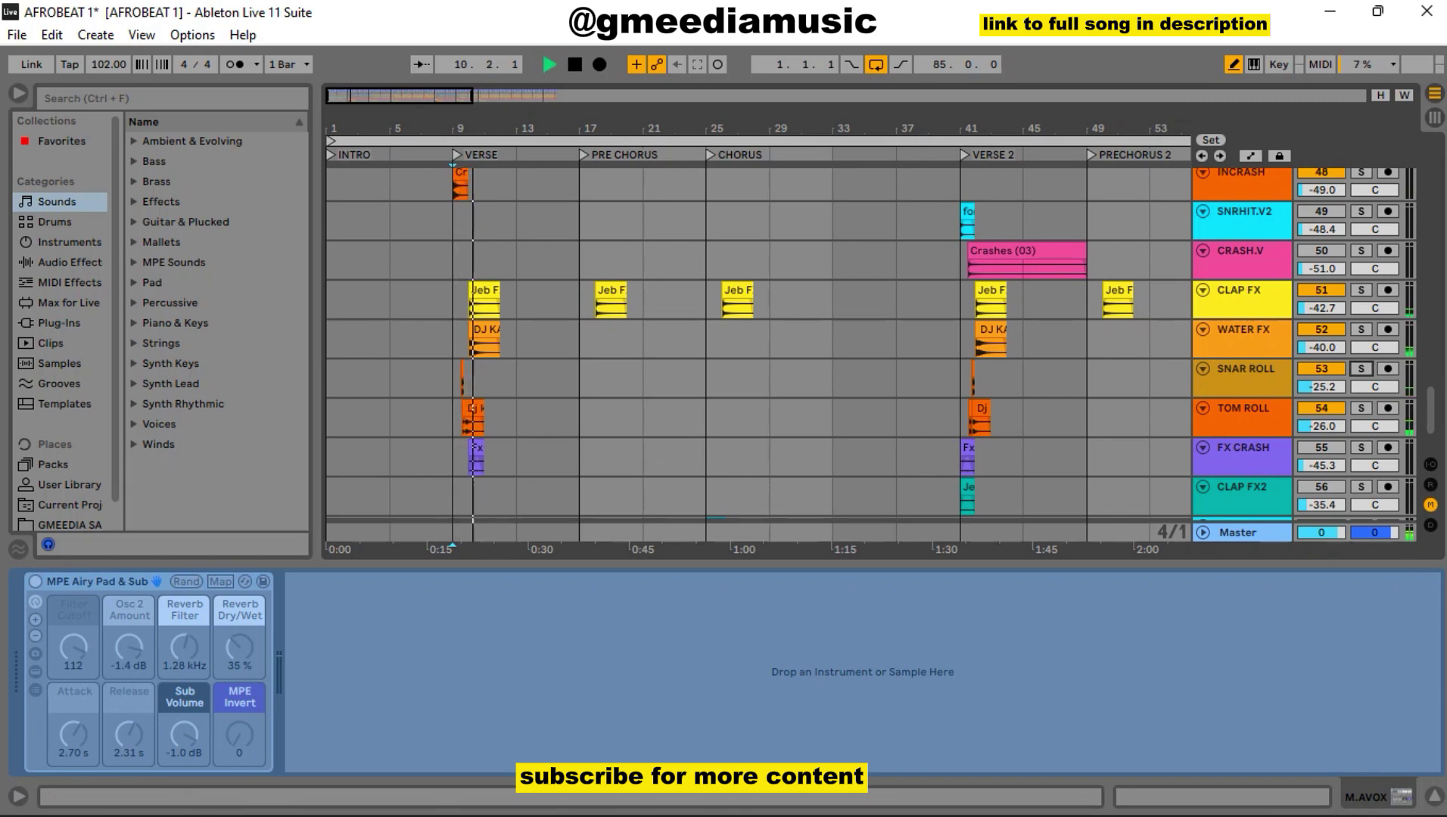
# Play the verse with the active vocal and effects tracks, and look over the tracks from MAIN VOX to CHR ROLL
pyautogui.scroll(6, 870, 356)
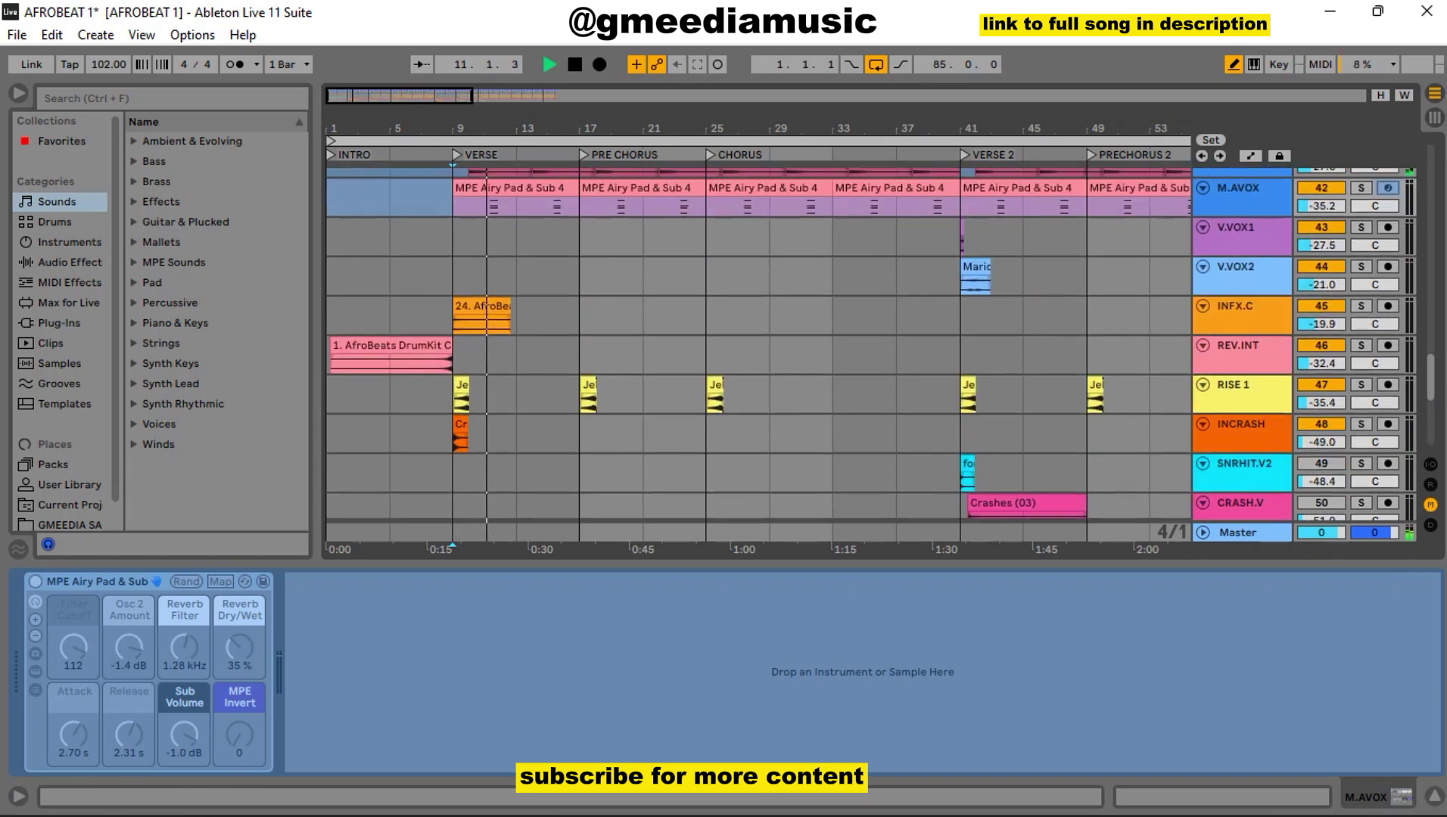
pyautogui.scroll(-8, 870, 356)
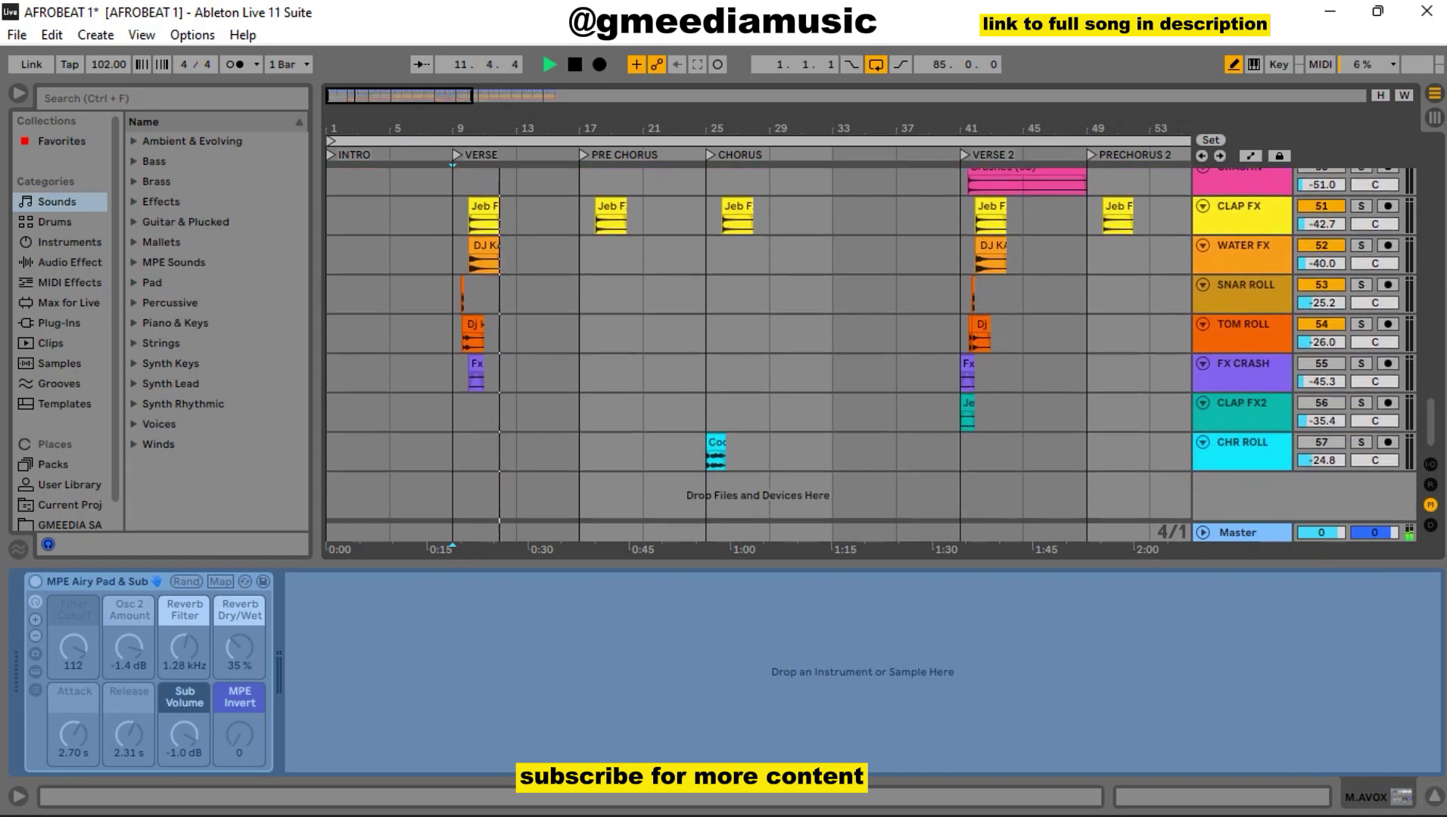
pyautogui.press('space')
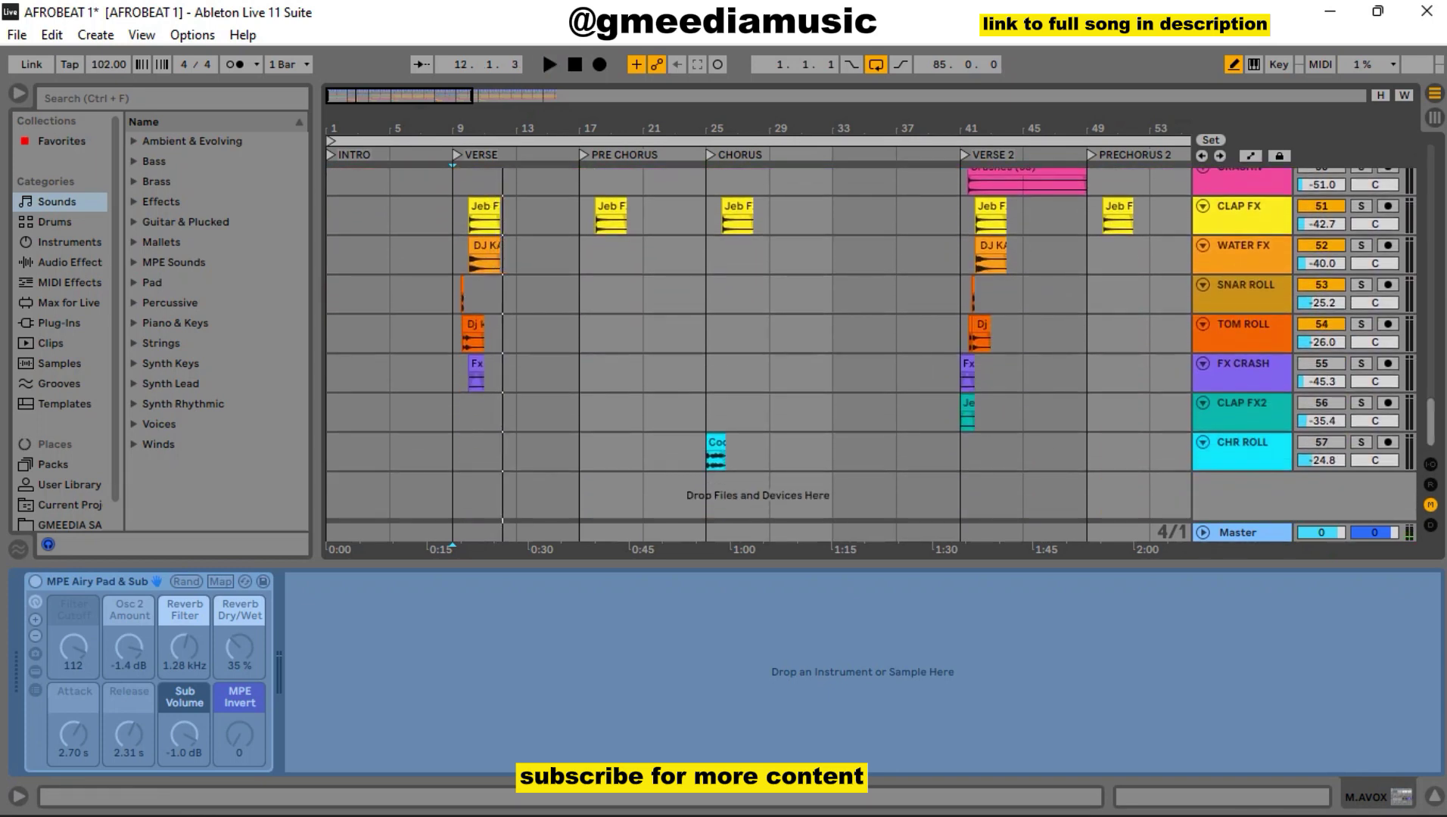
pyautogui.scroll(10, 870, 344)
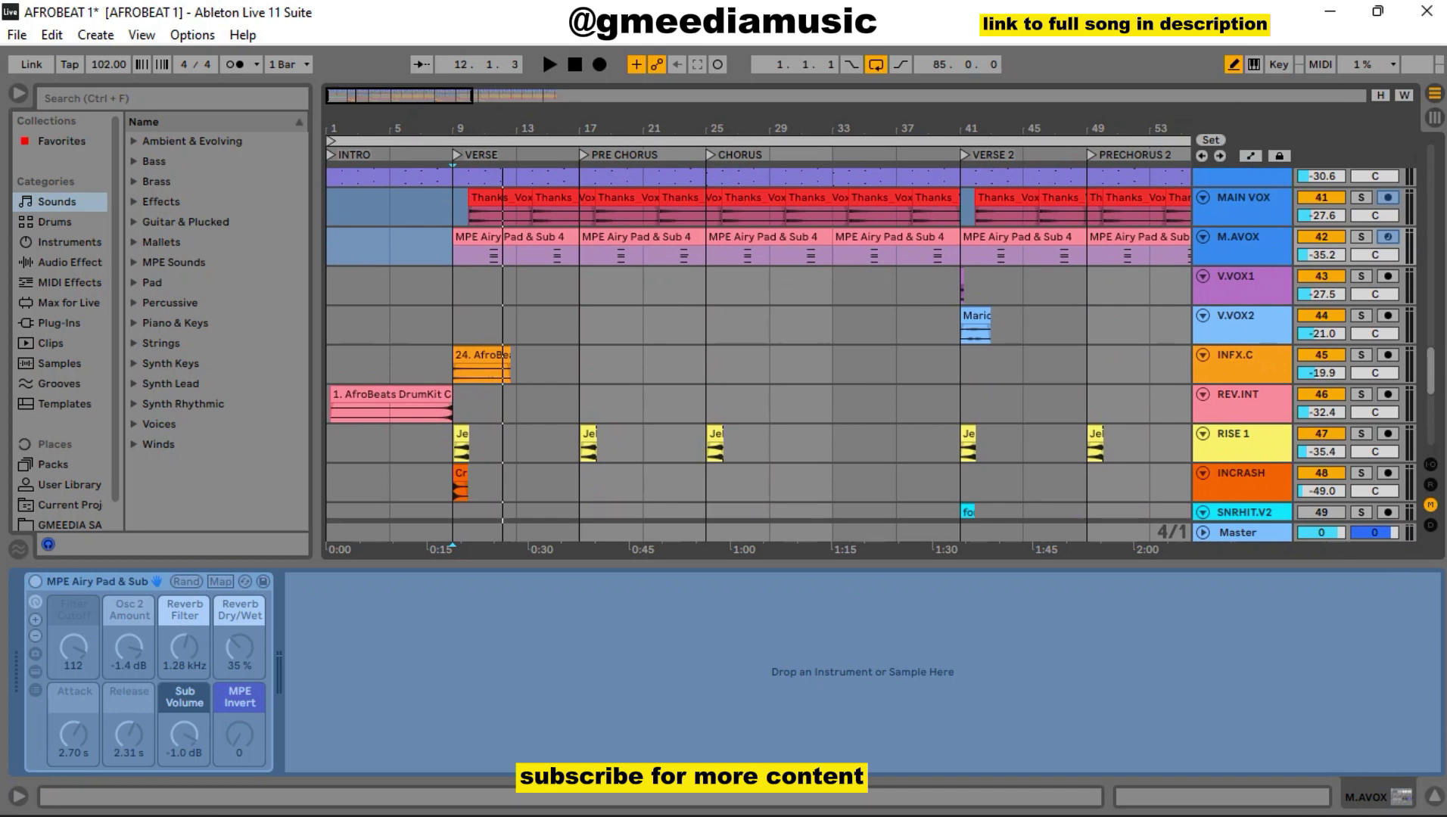
pyautogui.scroll(-6, 871, 344)
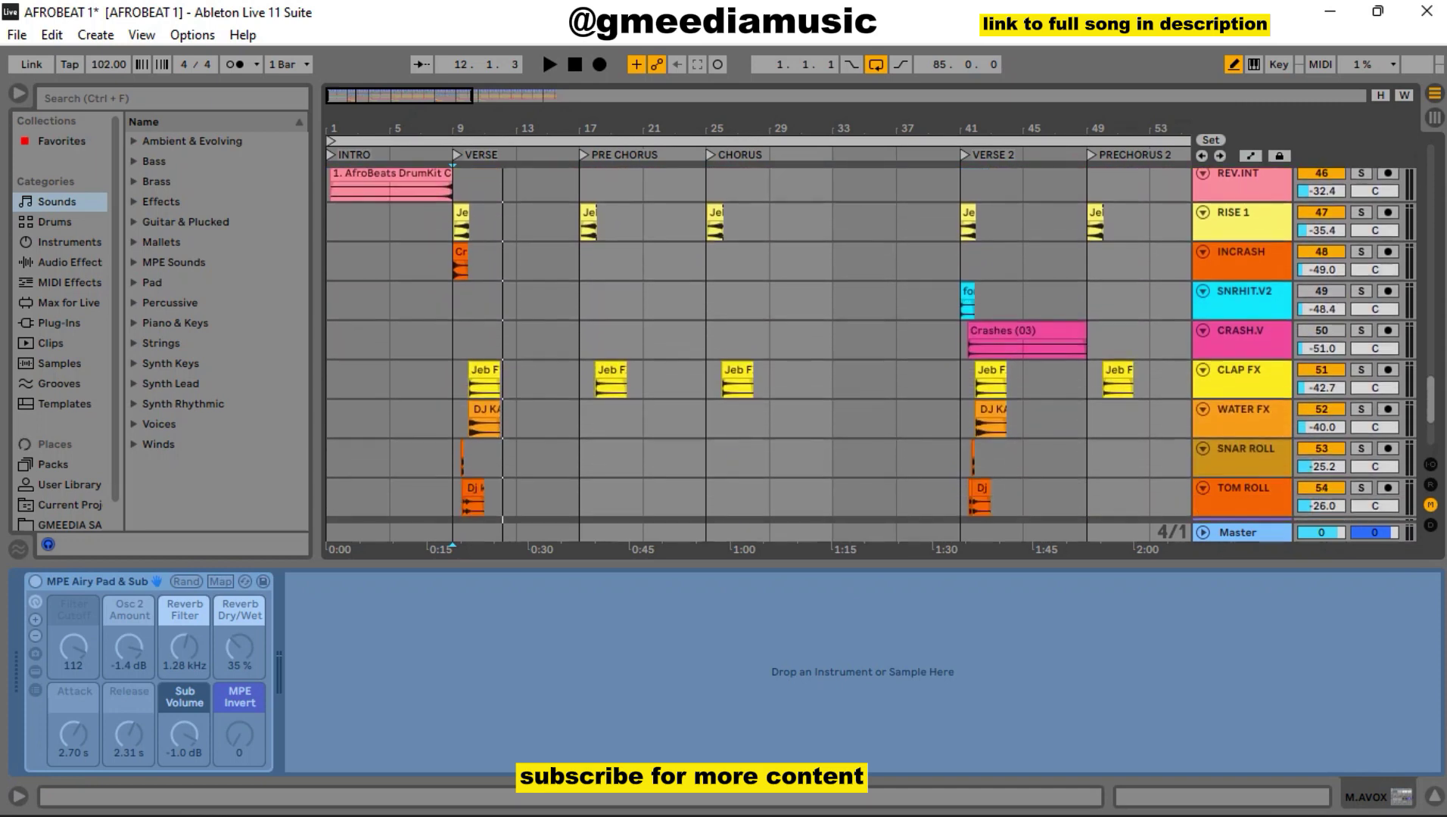
# Activate SNRHIT.V2, raise its volume to -30.6 dB, play it from the VERSE 2 marker, and solo and unsolo it
pyautogui.scroll(3, 870, 344)
pyautogui.scroll(-2, 870, 344)
pyautogui.click(965, 154)
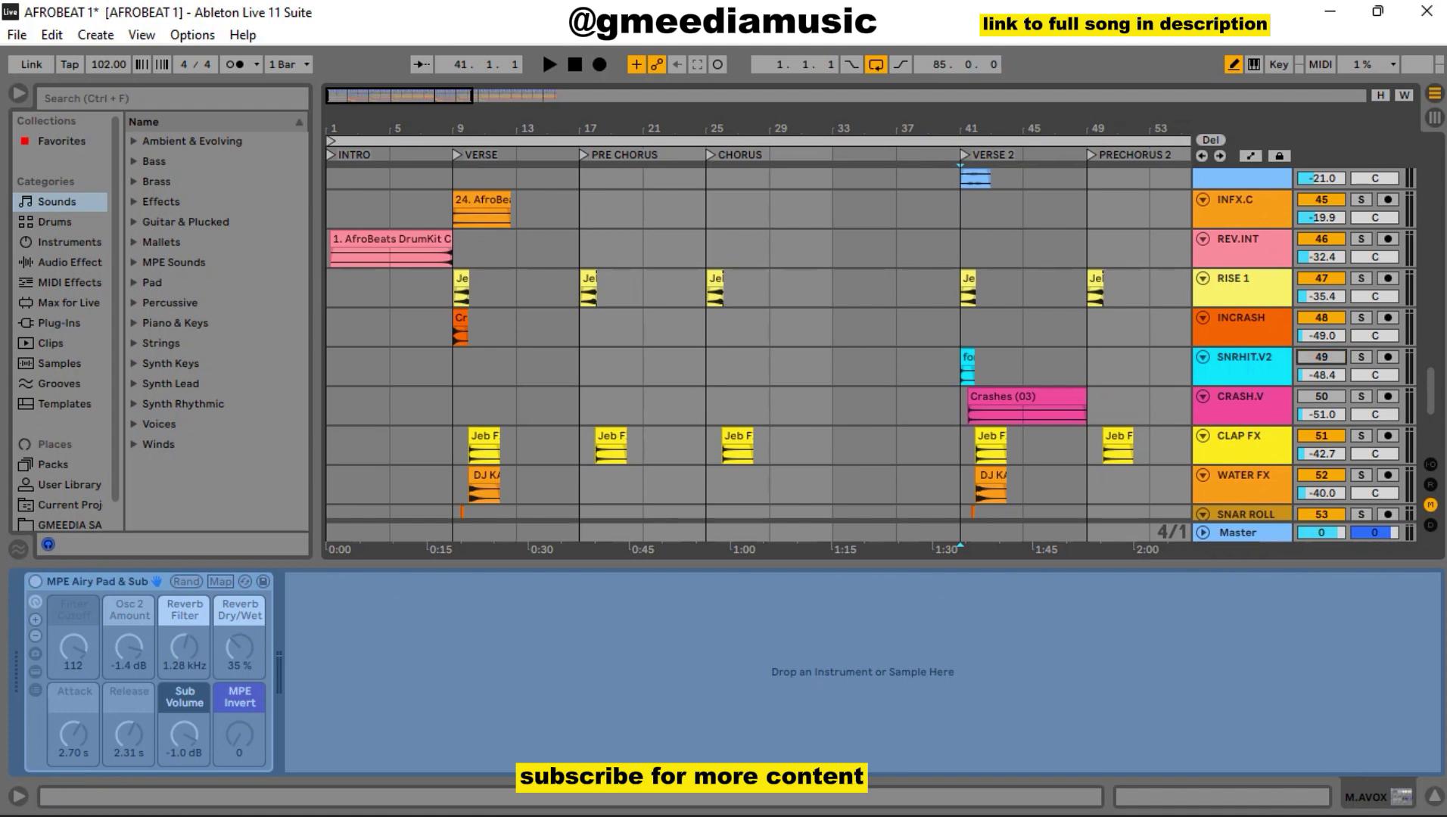
pyautogui.press('space')
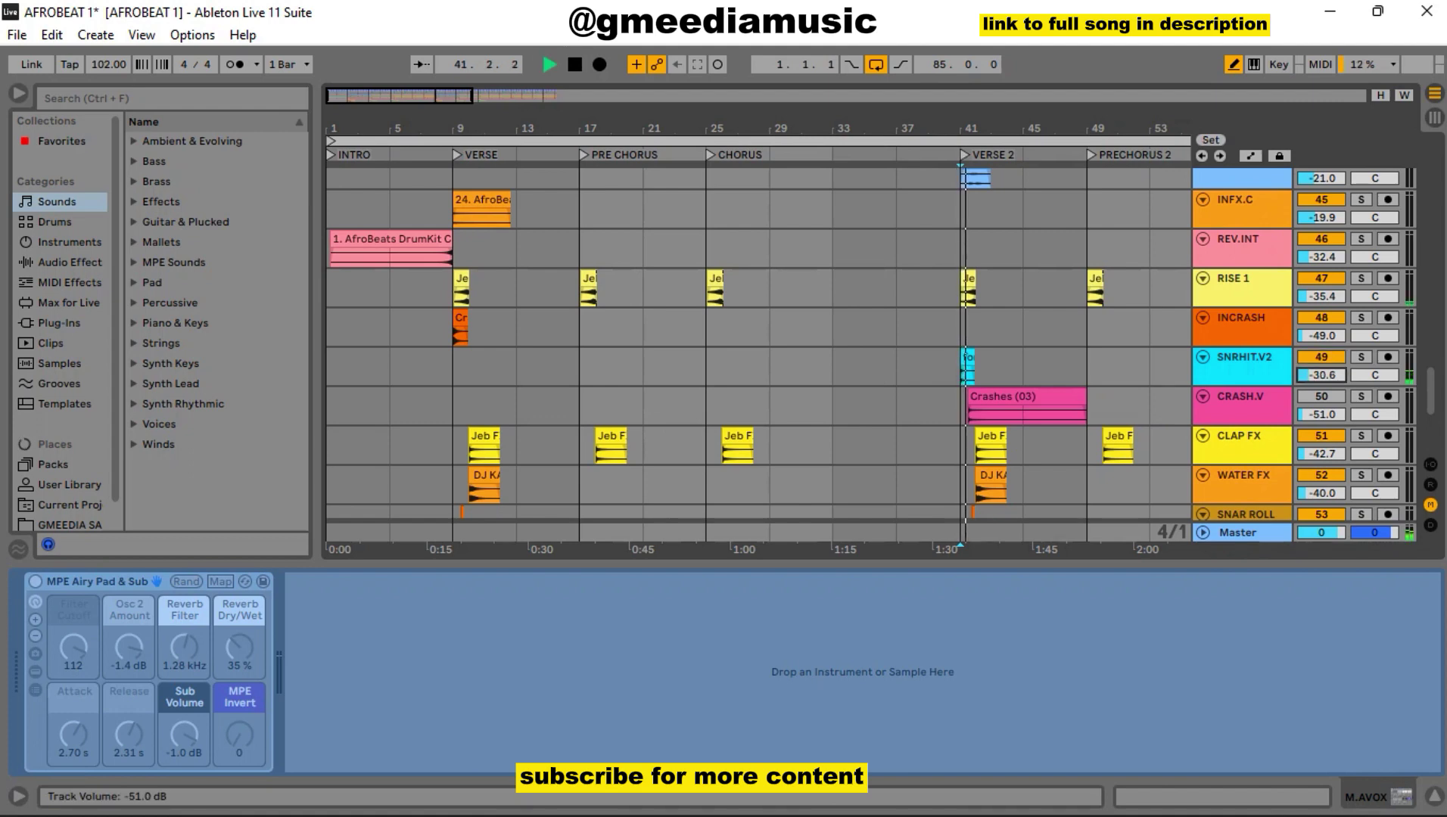
pyautogui.press('space')
pyautogui.click(1361, 356)
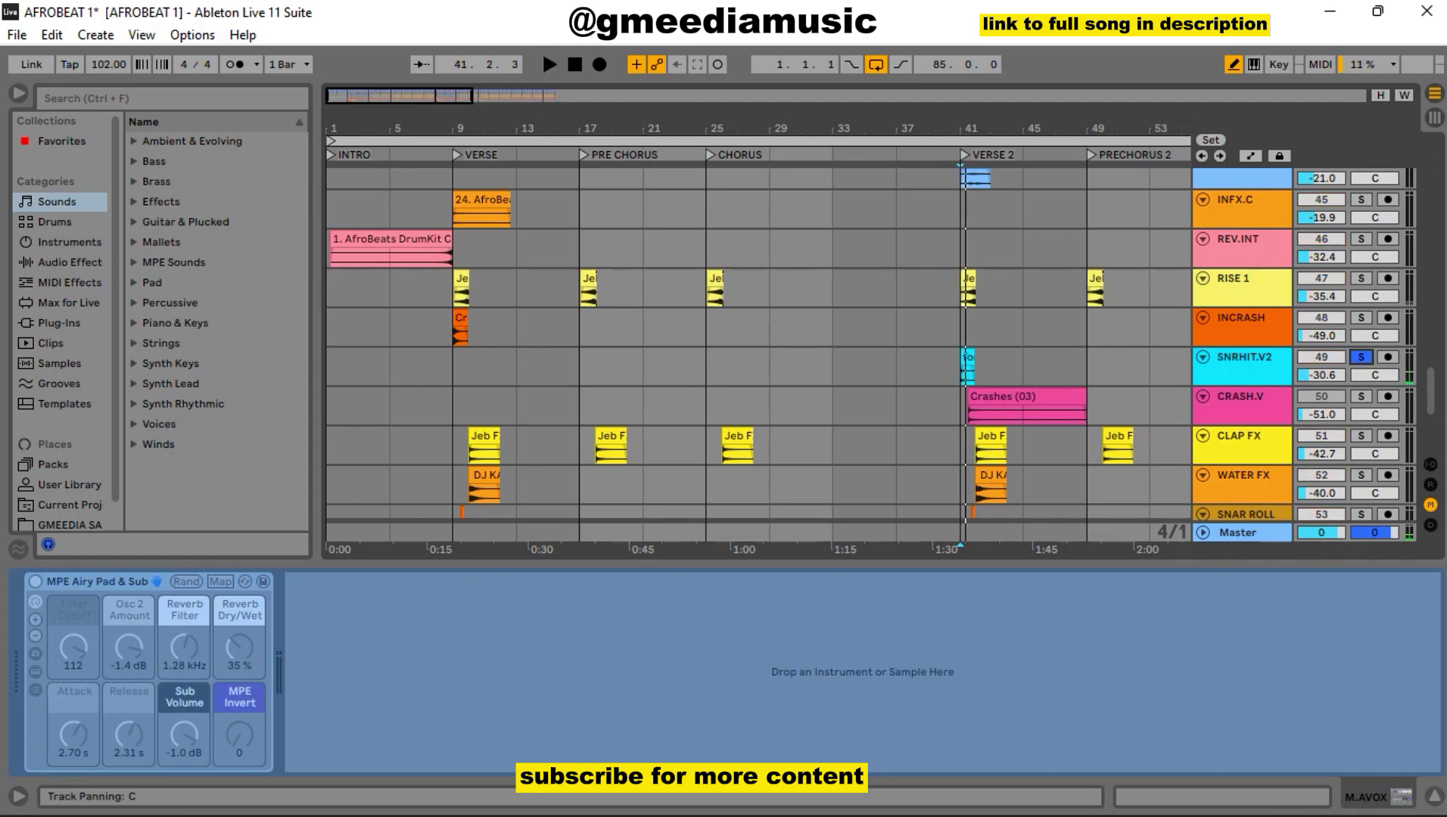
pyautogui.click(1361, 357)
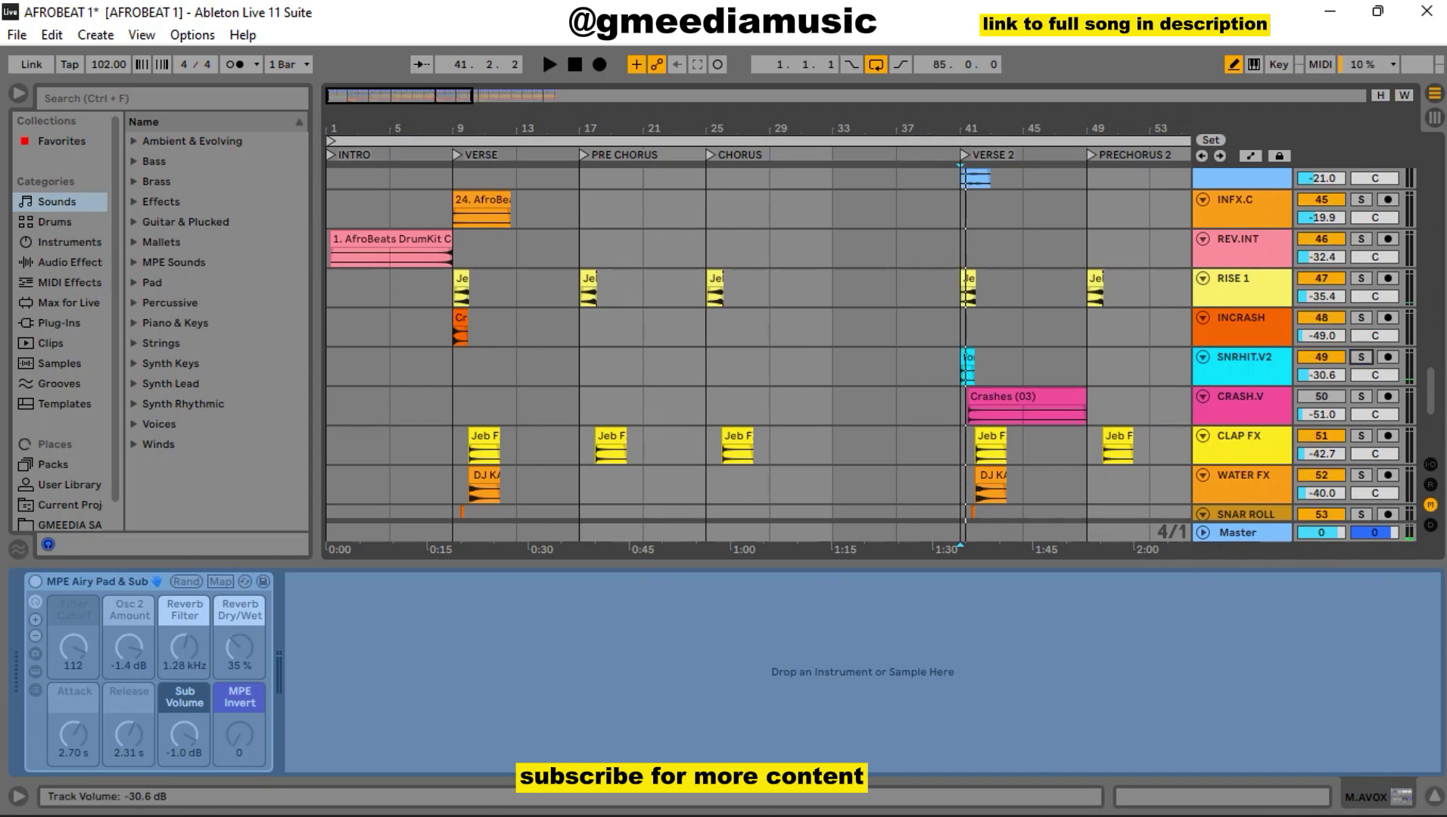
# Activate CRASH.V, raise its volume to -24.8 dB, and play it with the other active tracks from the VERSE 2 marker
pyautogui.press('space')
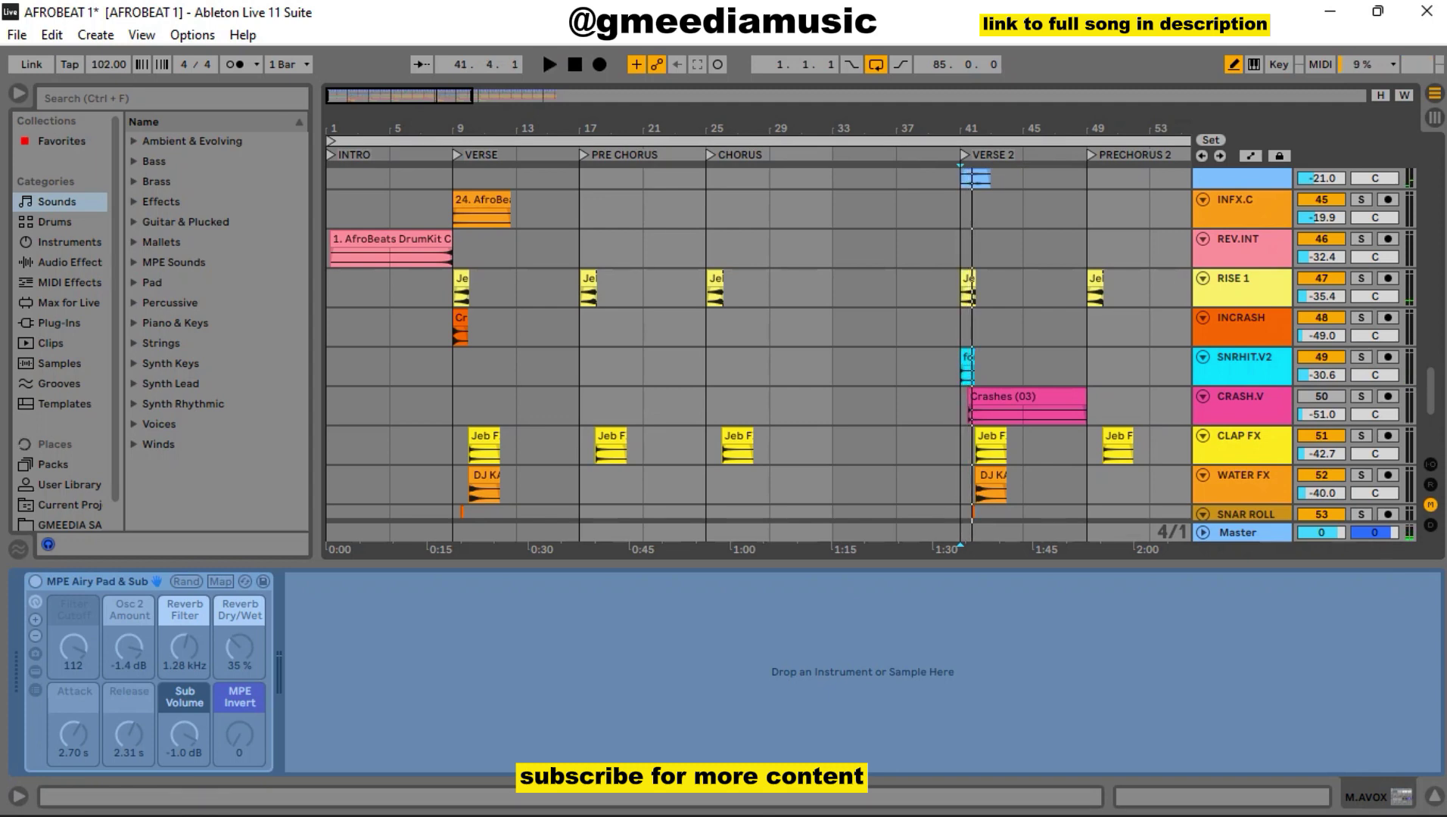
pyautogui.press('space')
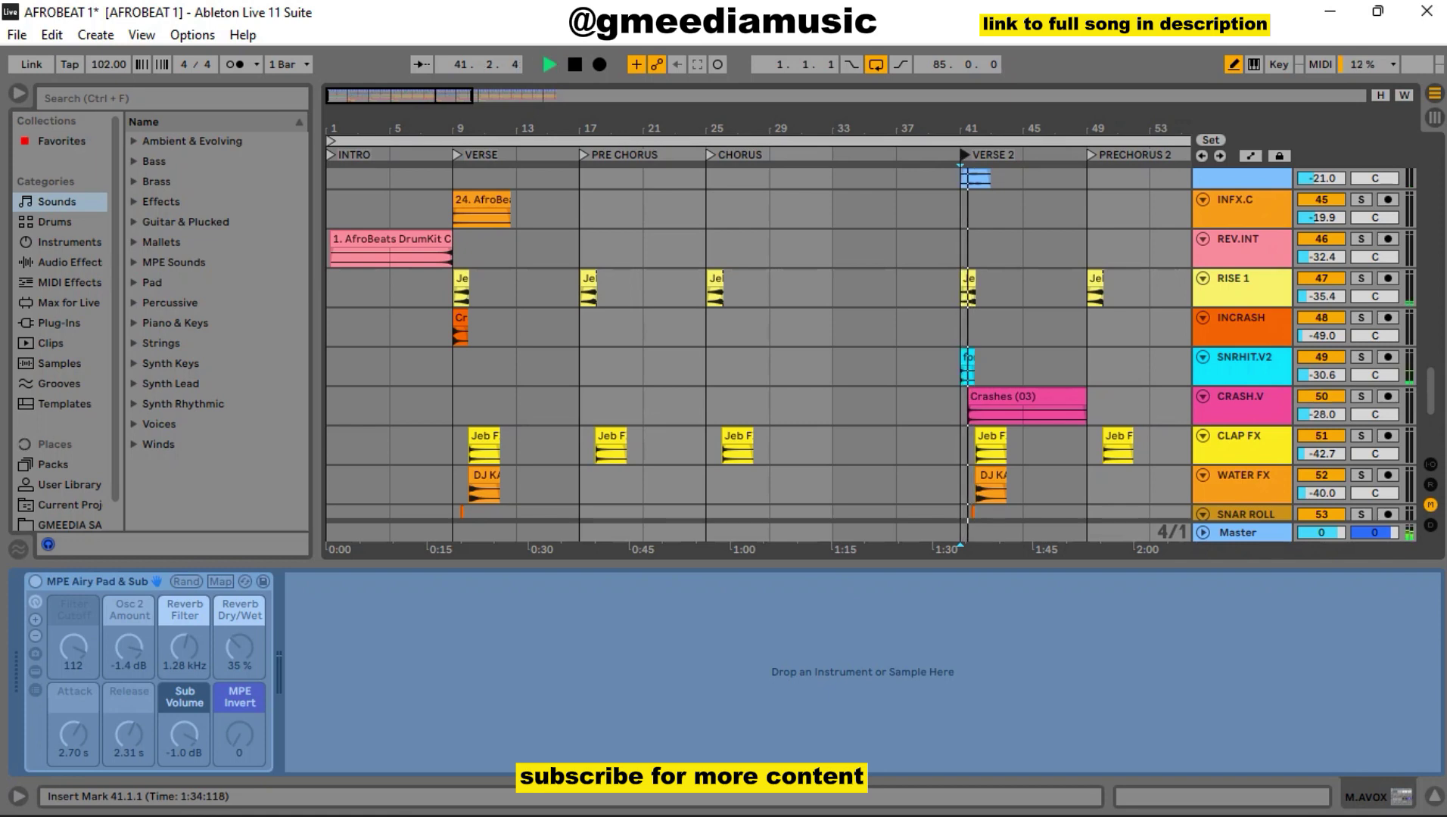
pyautogui.press('space')
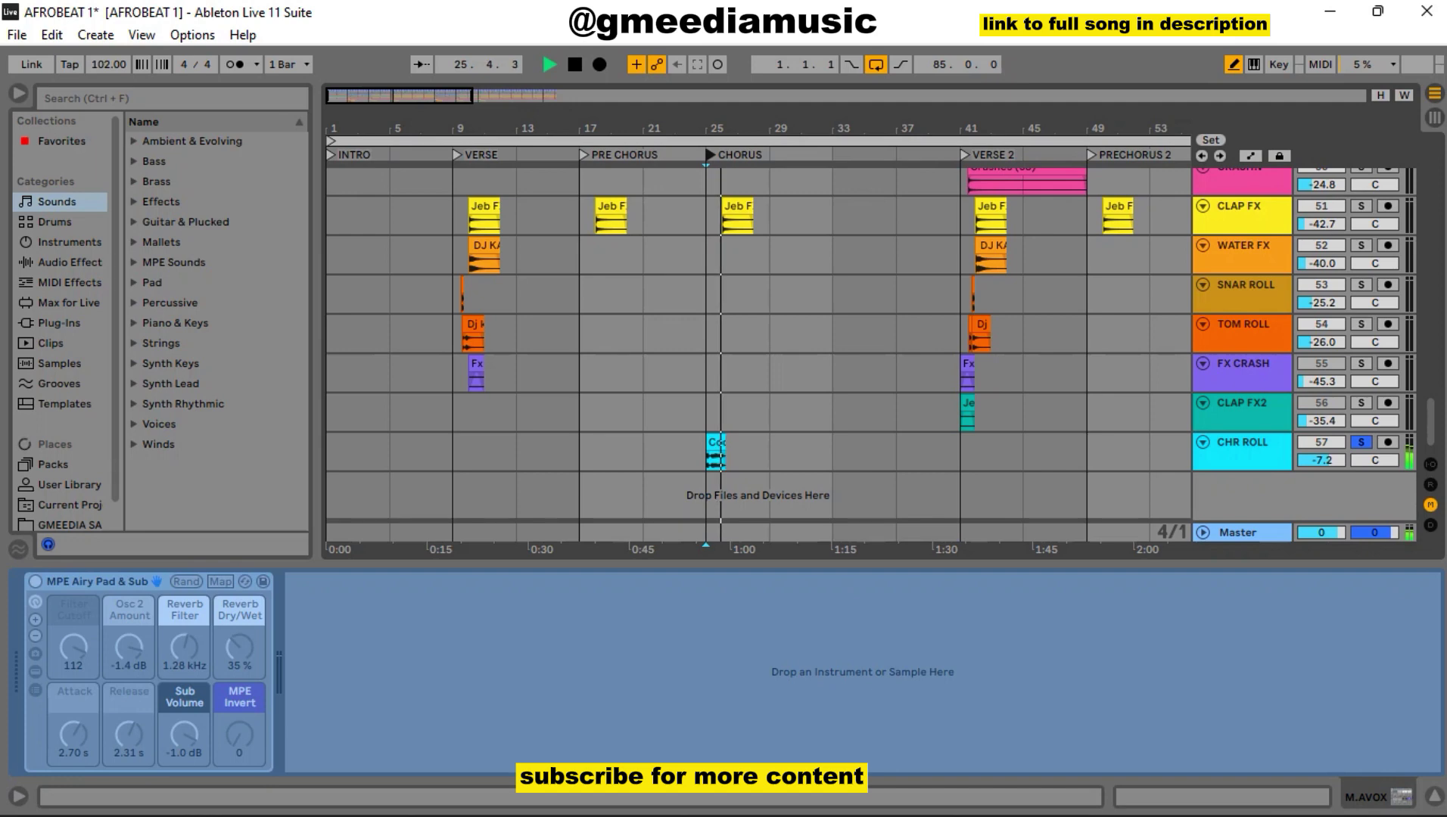
# Lower CHR ROLL to -18.3 dB, unsolo it, and play it with the active tracks from the CHORUS marker
pyautogui.press('space')
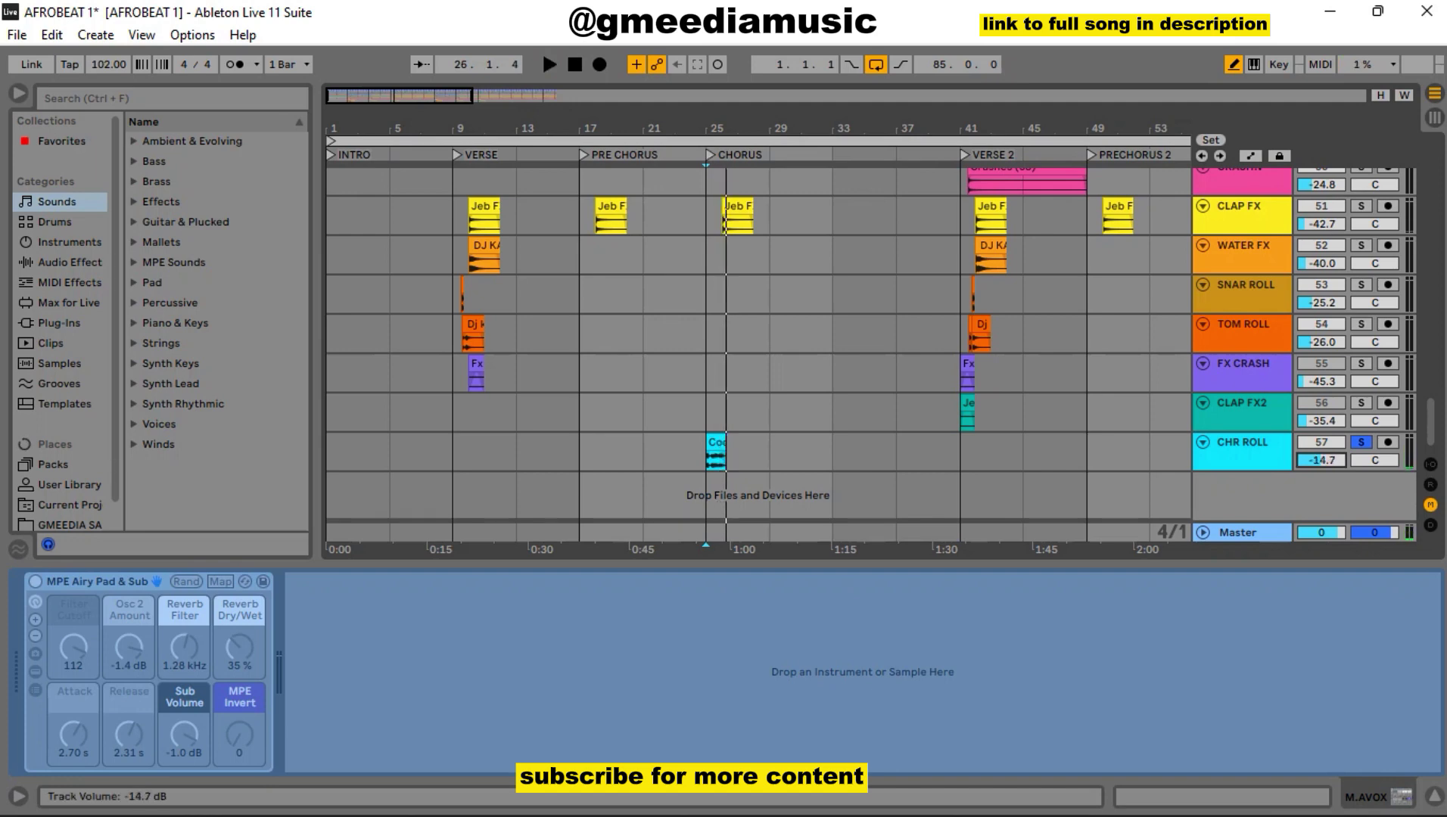
pyautogui.press('s')
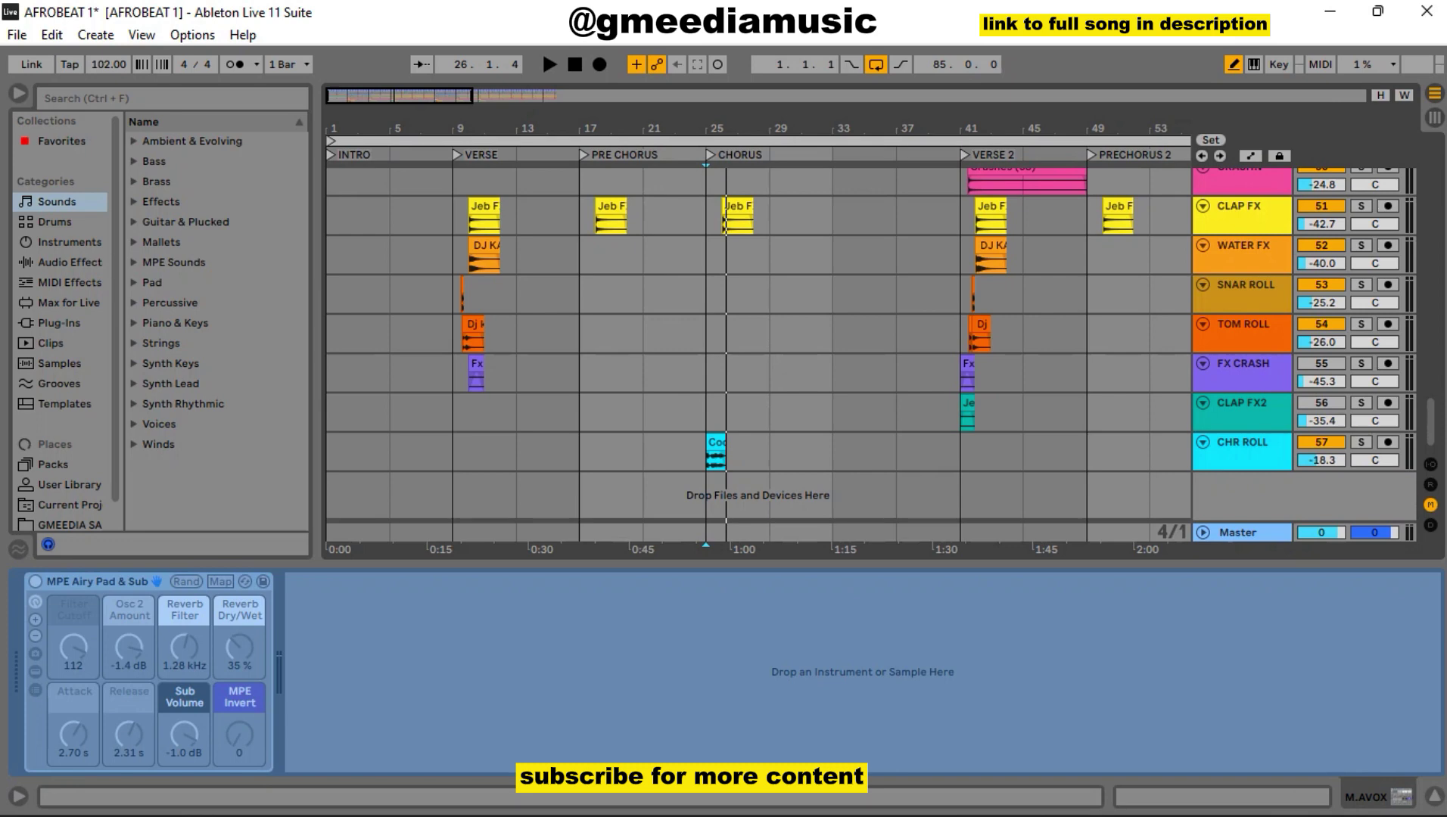
pyautogui.press('space')
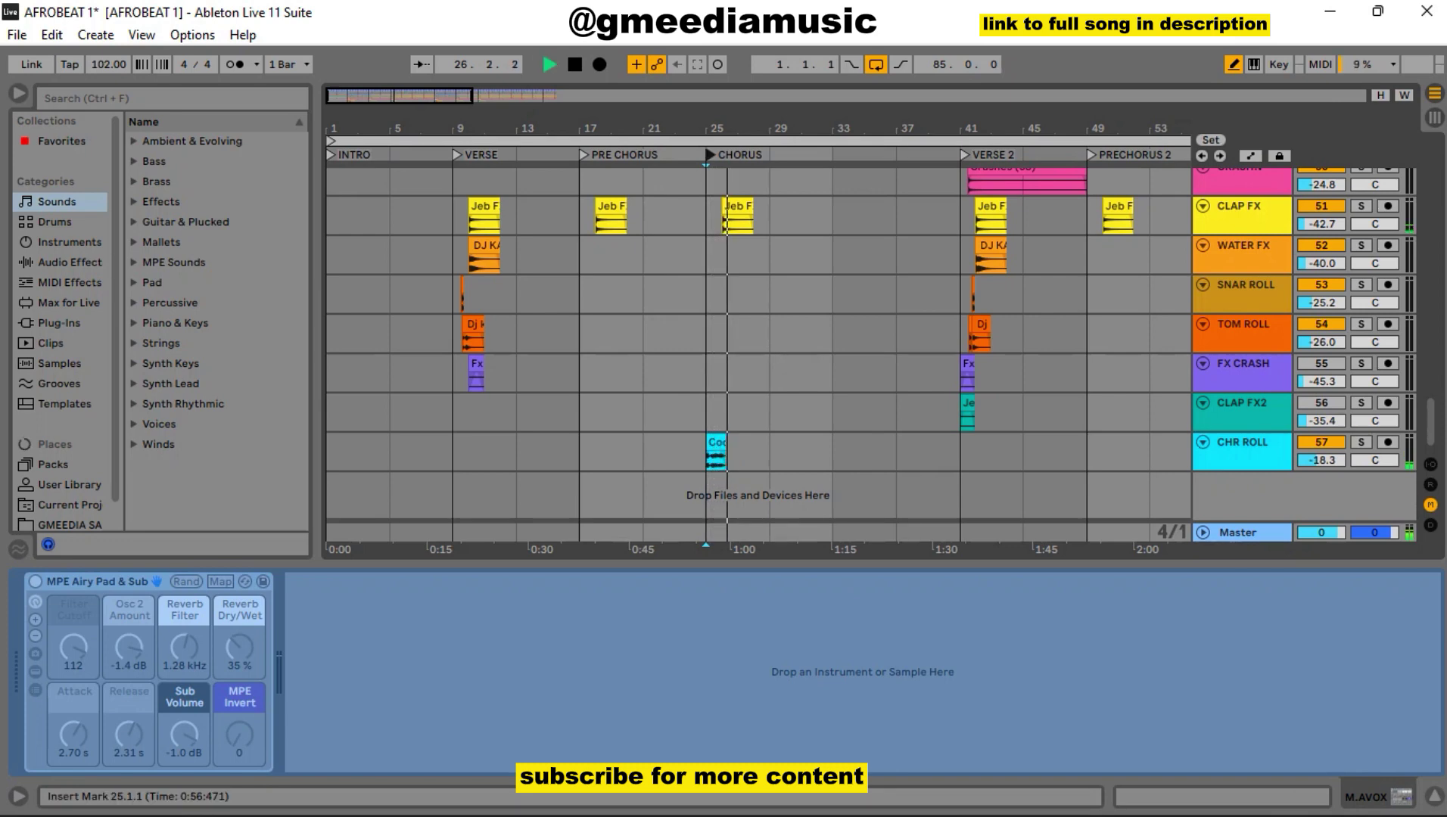
pyautogui.scroll(2, 756, 341)
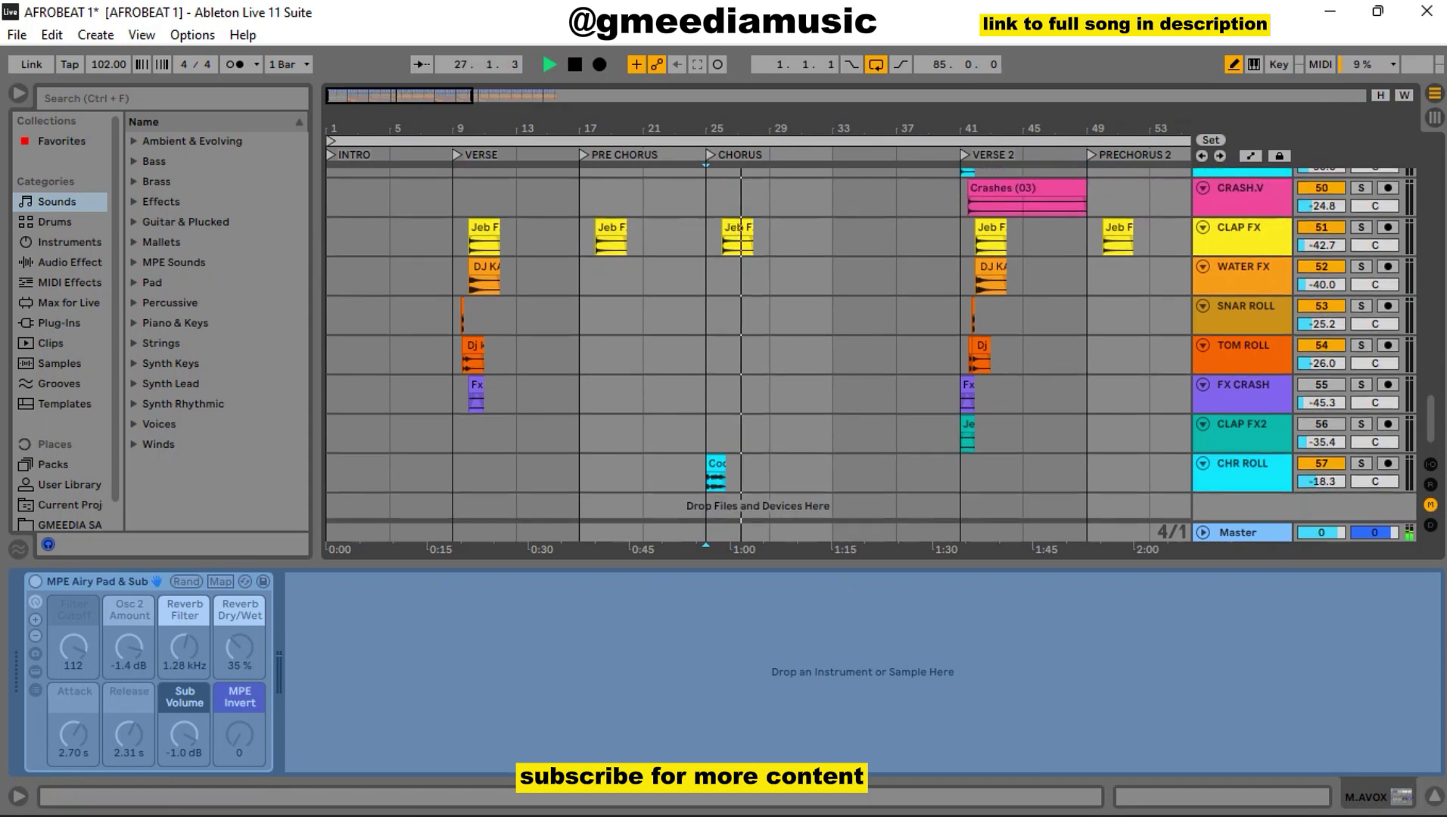
# Activate FX CRASH at -18.0 dB and CLAP FX2 at -10.3 dB, auditioning FX CRASH soloed and unsoloed from the VERSE 2 marker
pyautogui.press('space')
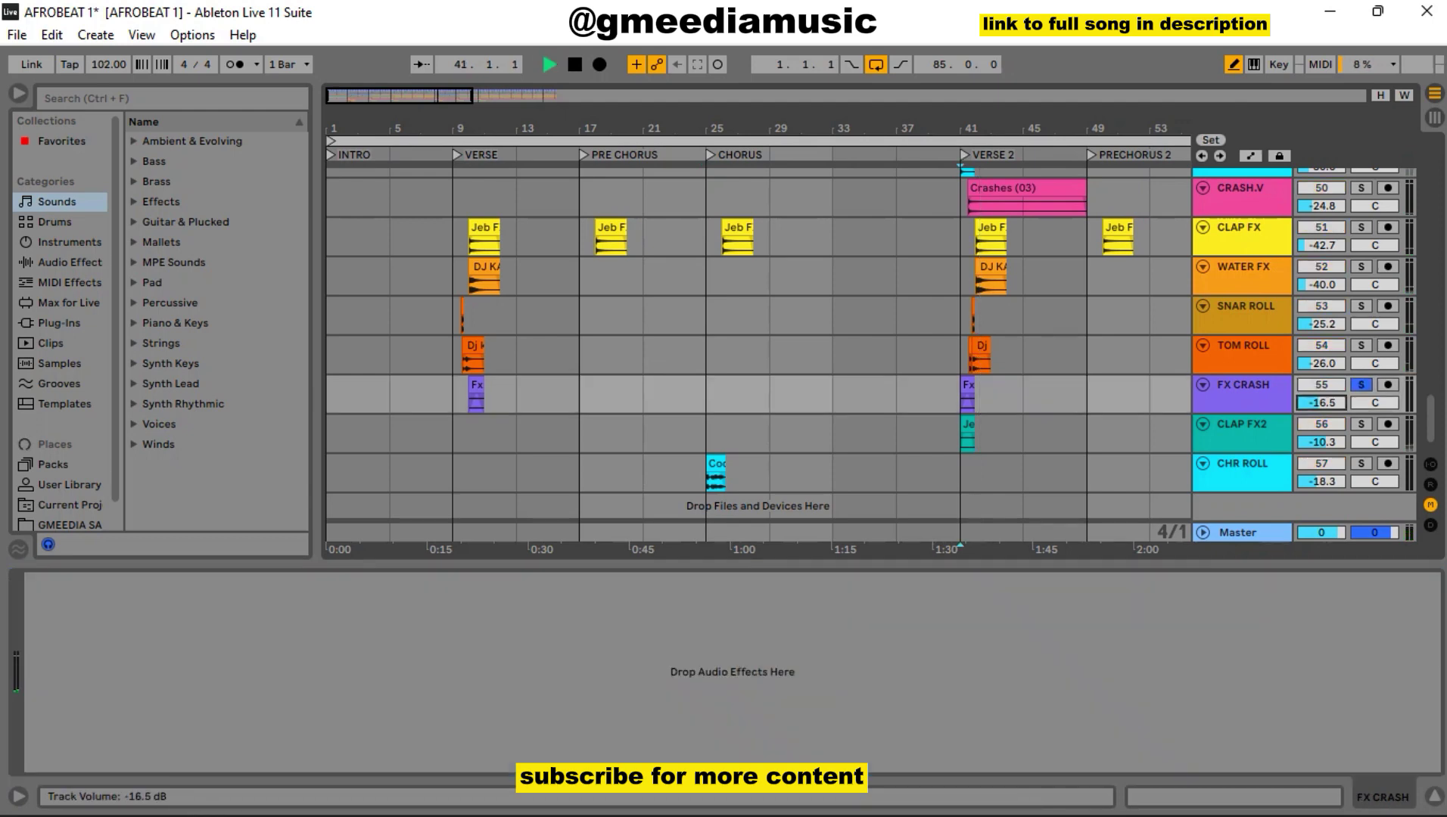
pyautogui.press('space')
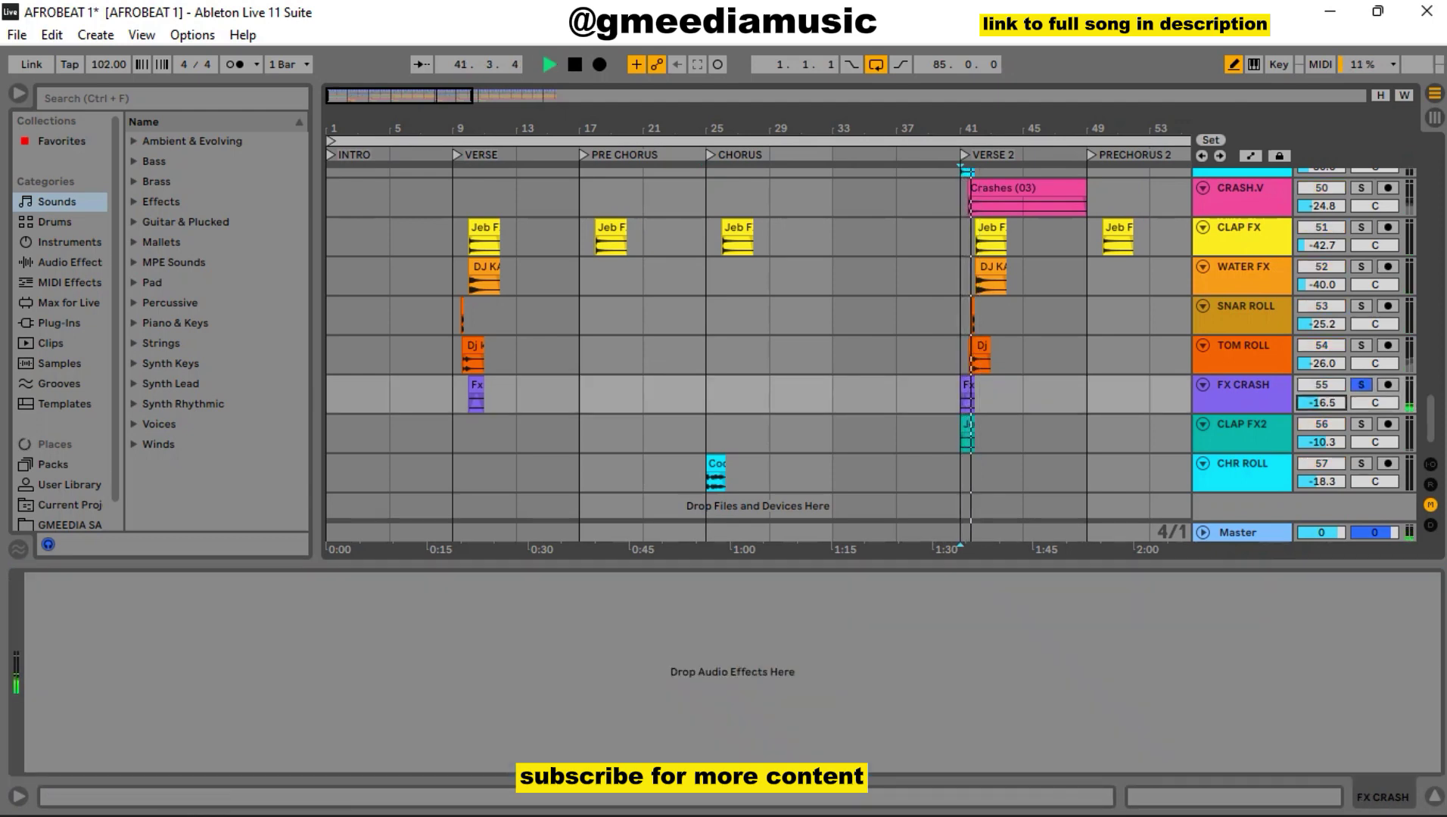
pyautogui.click(1361, 384)
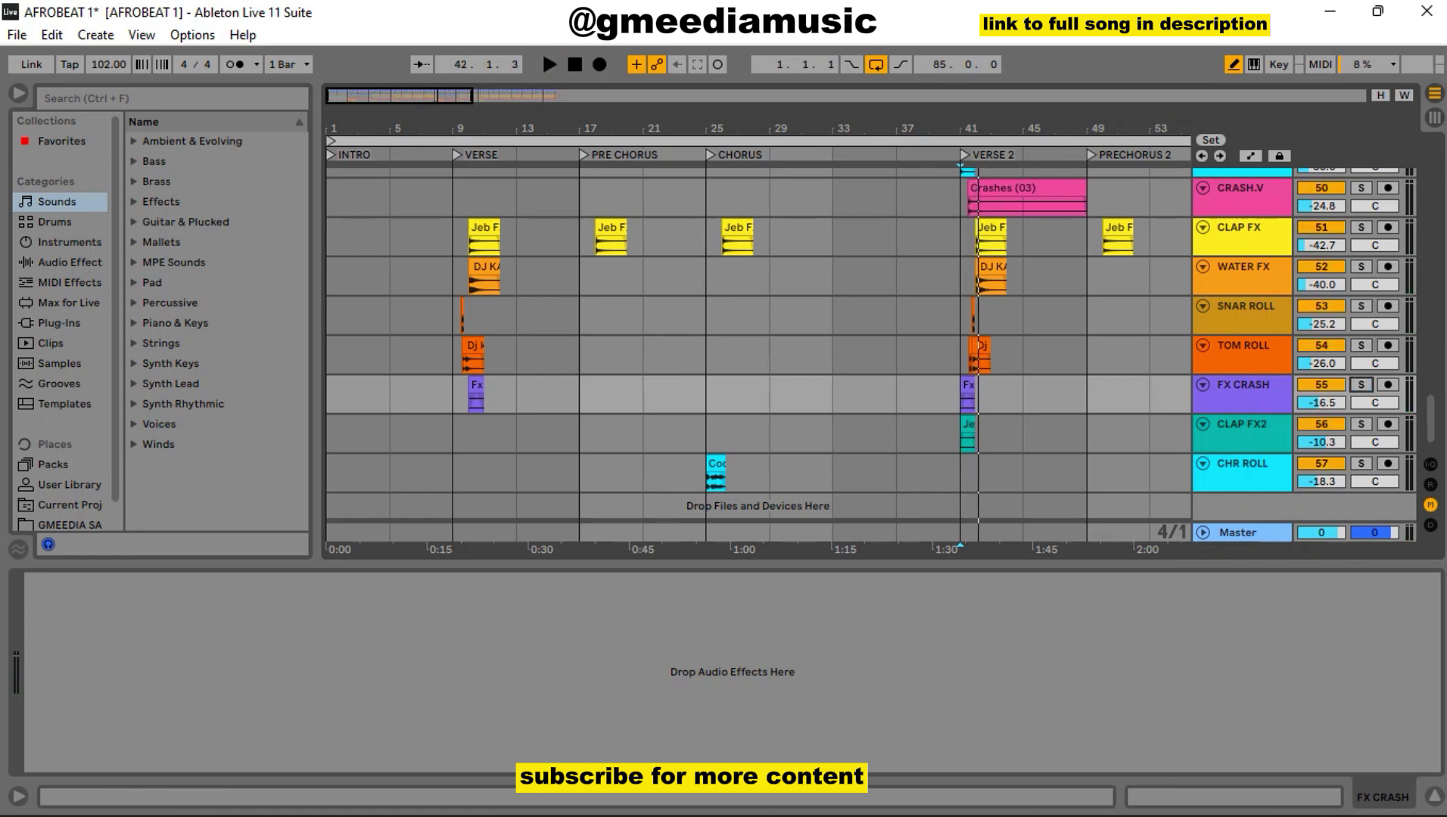
pyautogui.press('space')
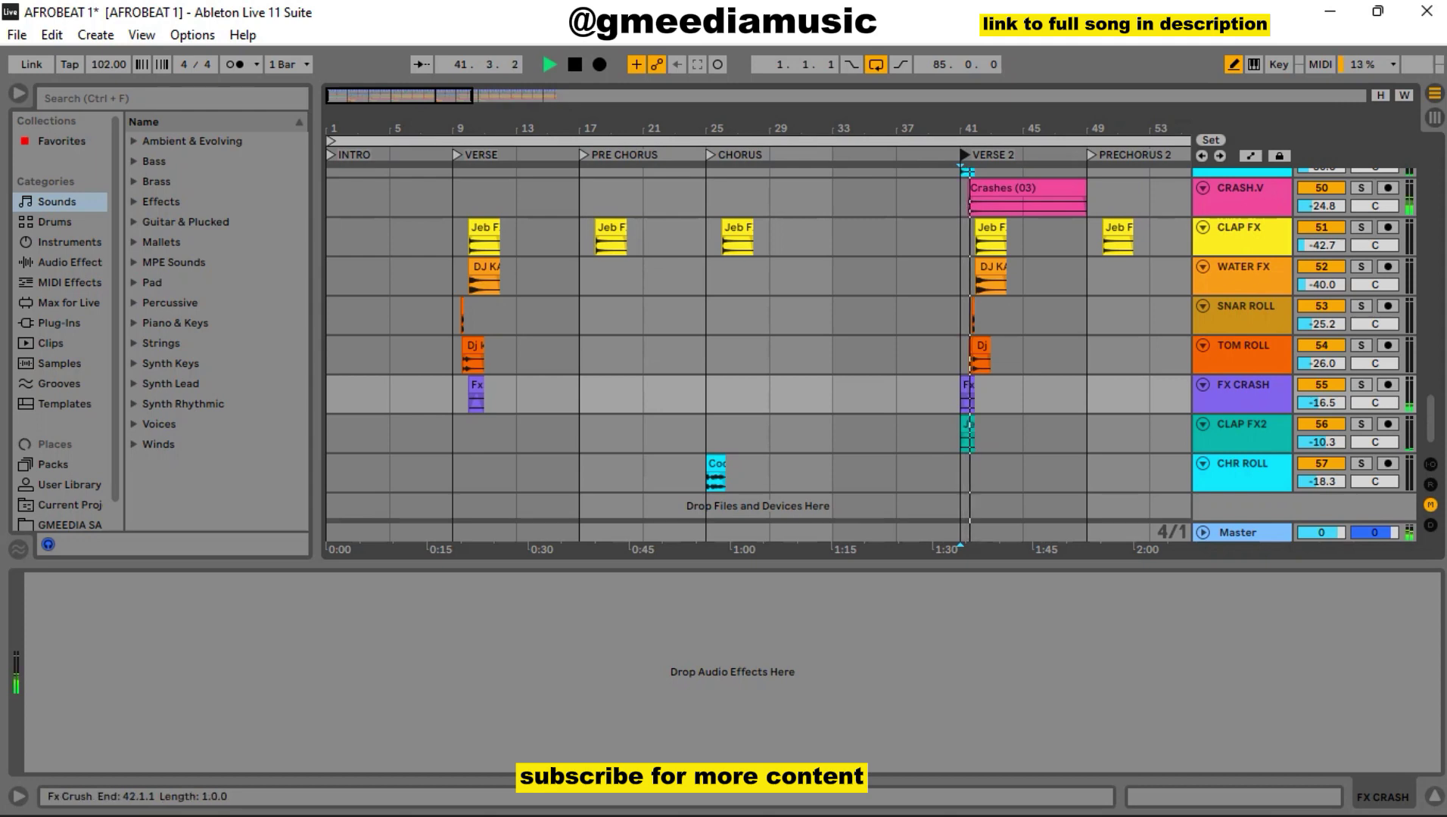
pyautogui.moveTo(1320, 403); pyautogui.dragTo(1320, 413)
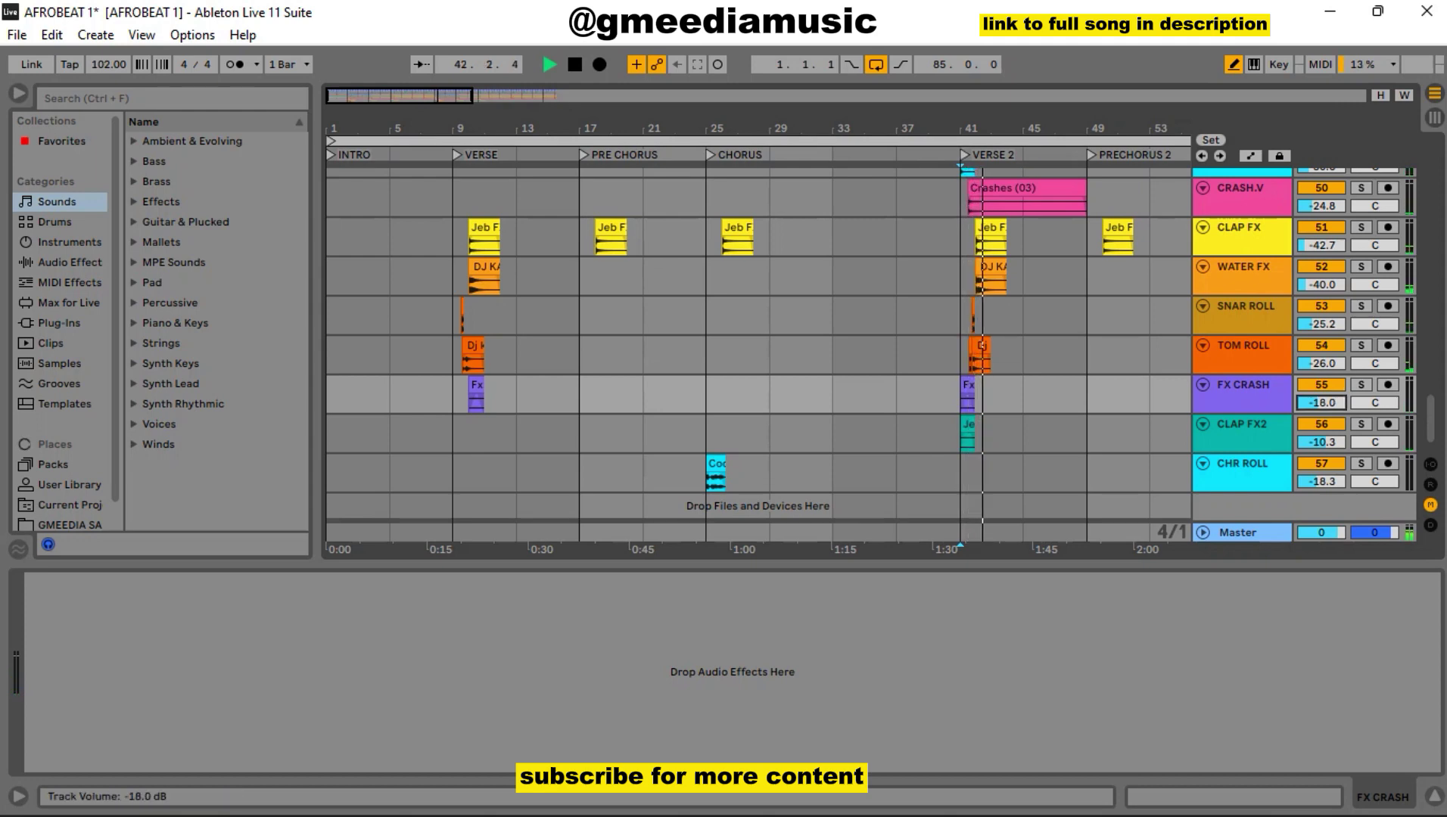
# Stop playback and solo the vibe beat master on track 1
pyautogui.scroll(10, 757, 340)
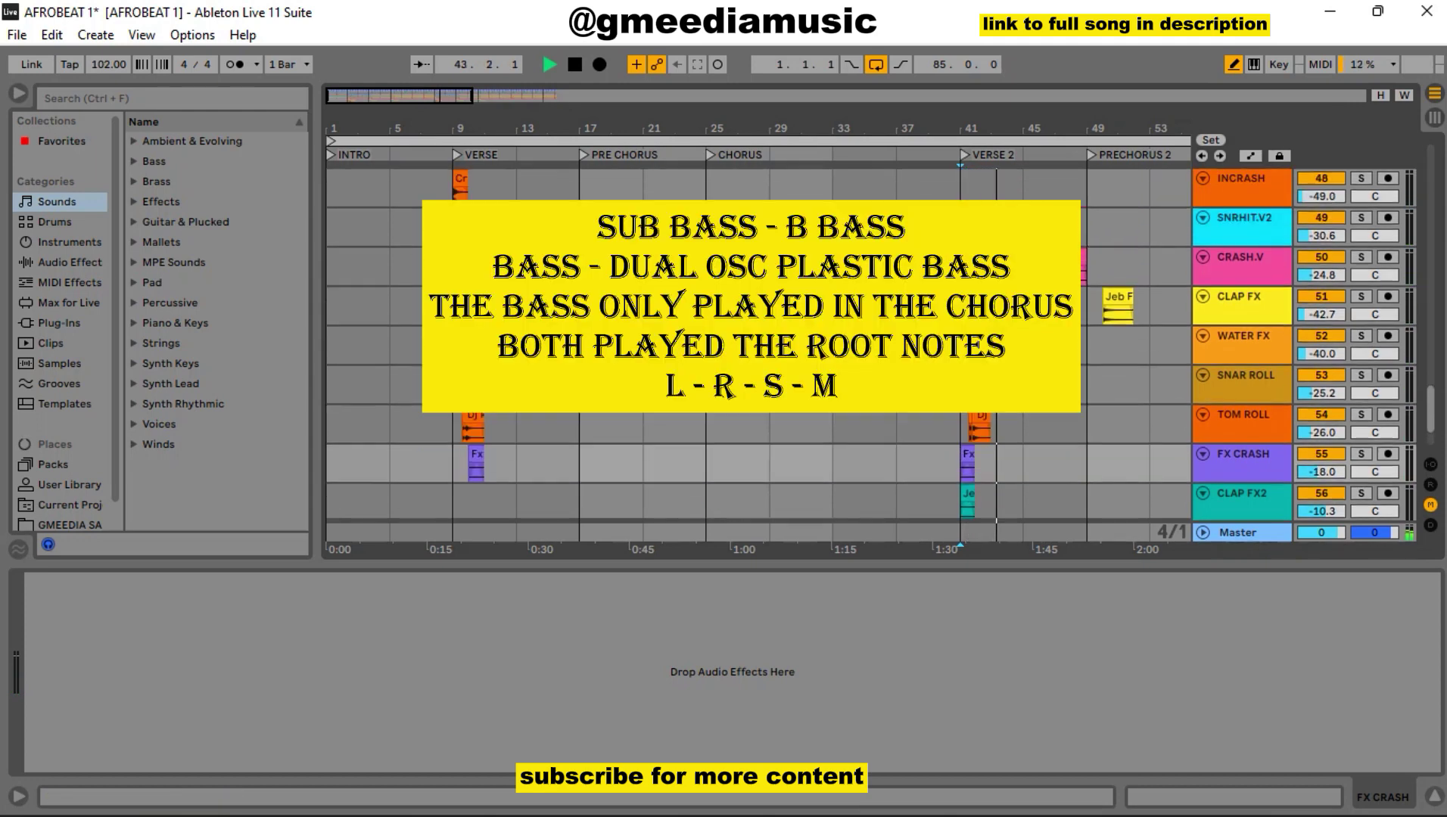
pyautogui.scroll(15, 757, 341)
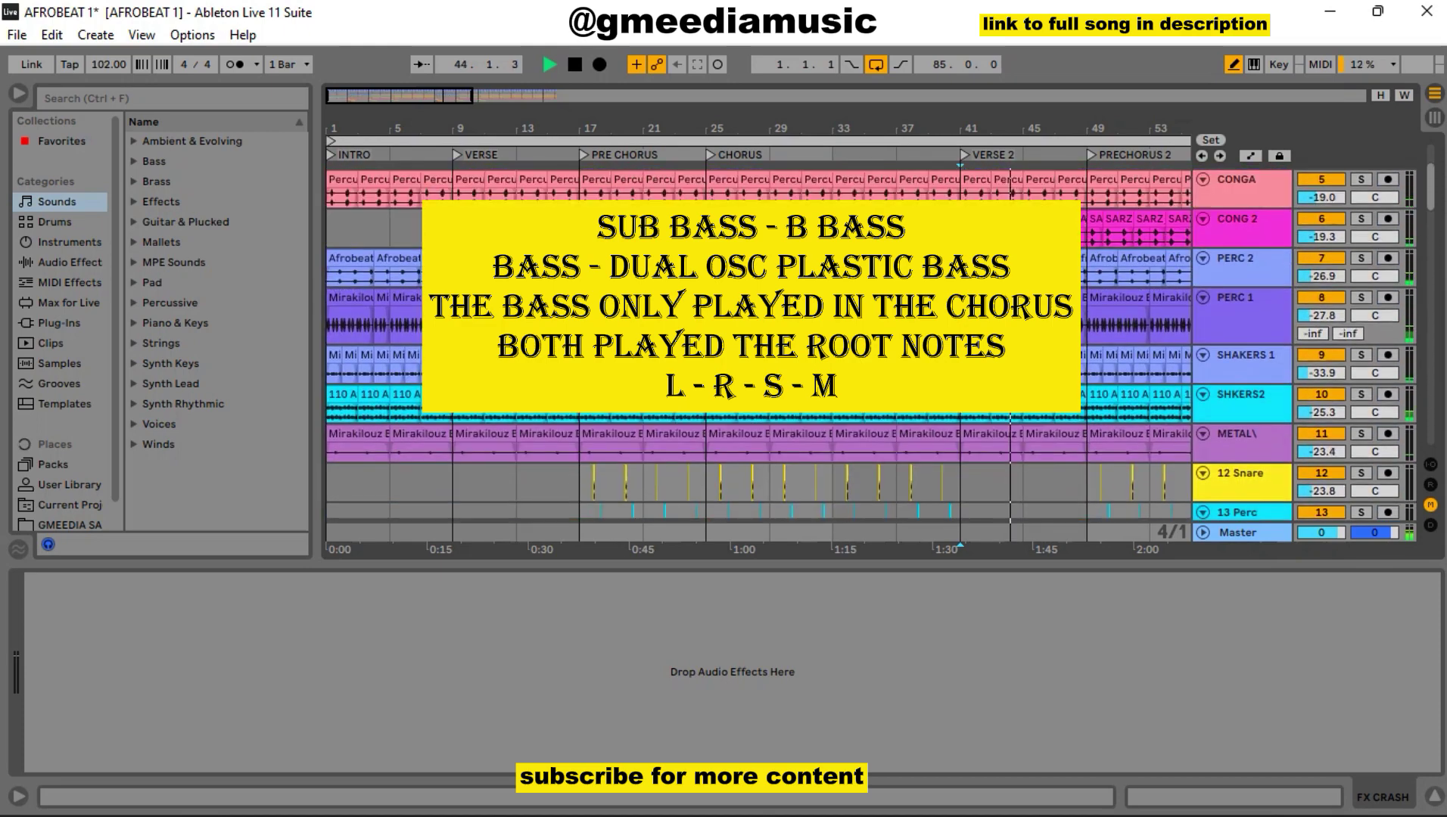
pyautogui.scroll(3, 757, 341)
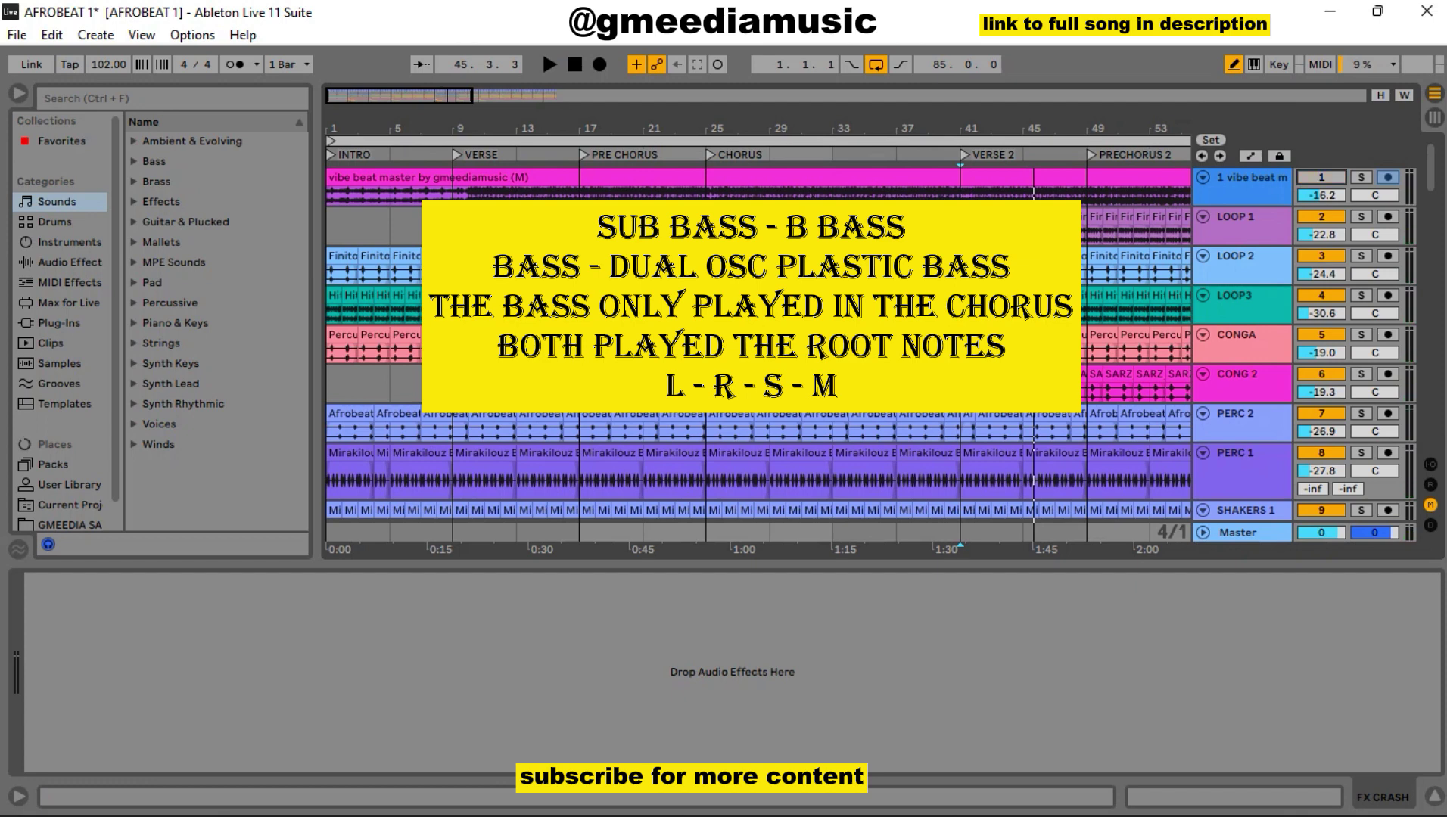
pyautogui.click(1361, 177)
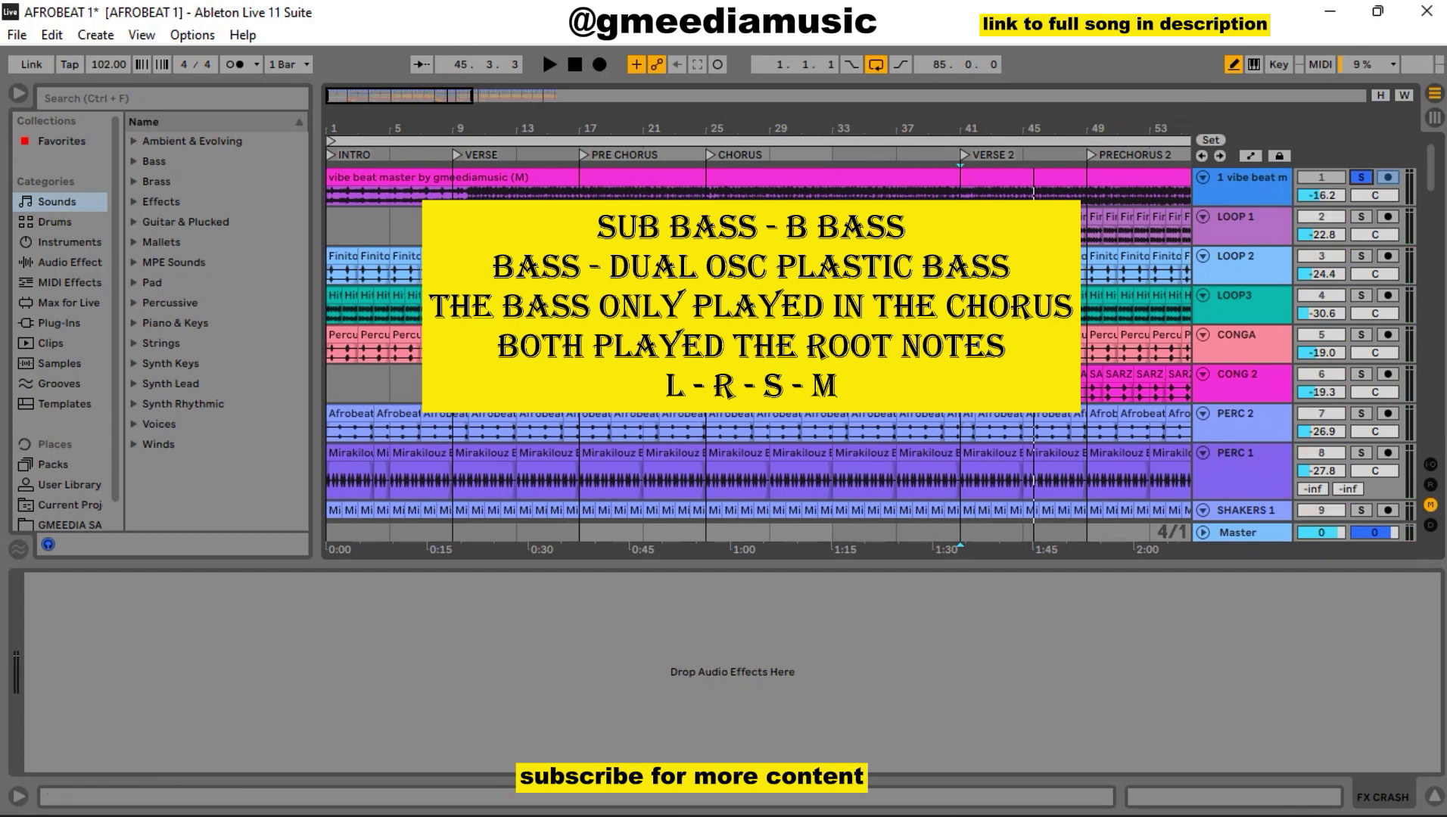
# Play the soloed vibe beat master from the INTRO marker through the verse into the pre chorus
pyautogui.scroll(2, 757, 356)
pyautogui.hscroll(3, 757, 356)
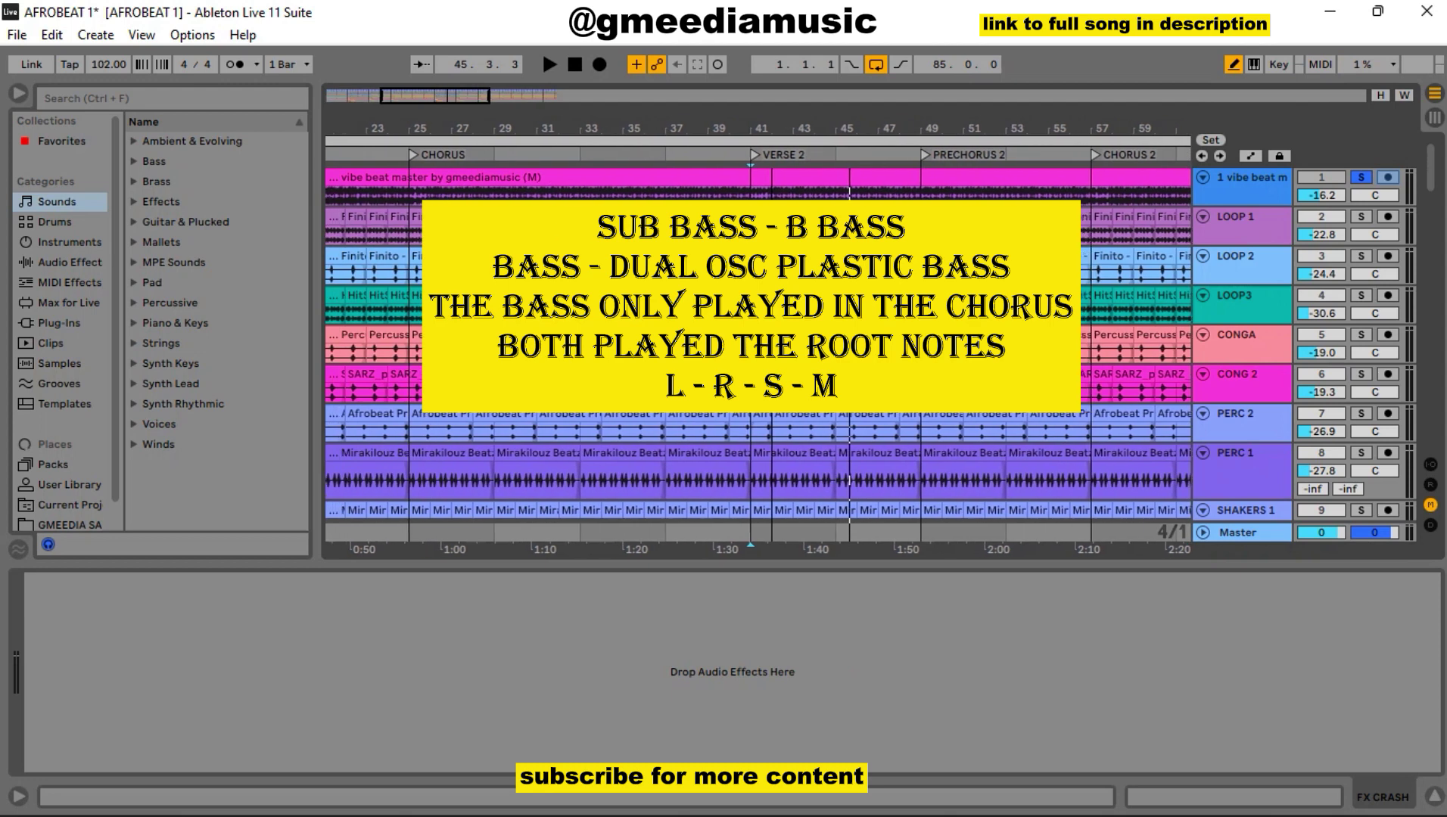
pyautogui.hscroll(-2, 757, 356)
pyautogui.hscroll(-4, 757, 356)
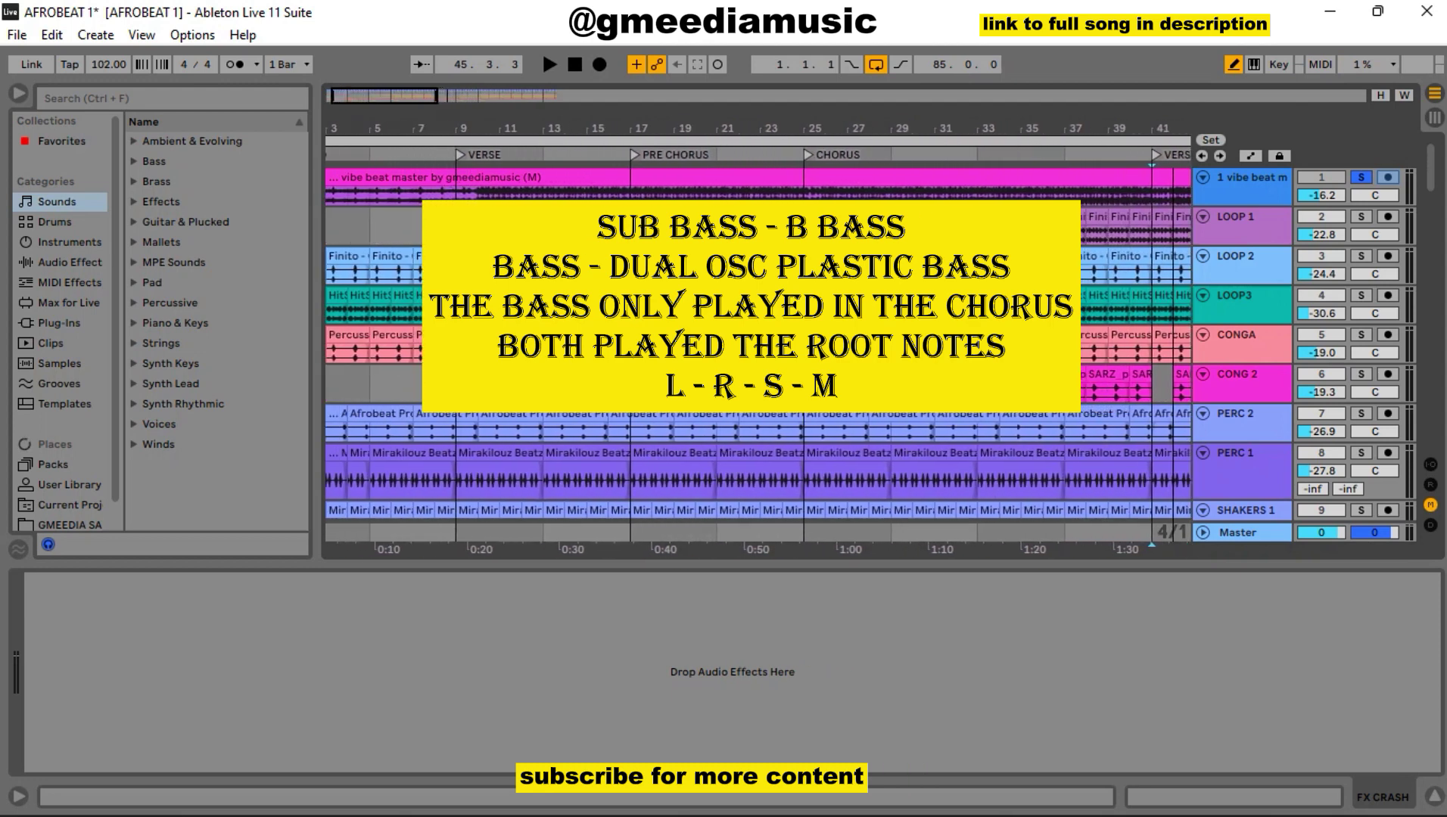
pyautogui.scroll(1, 757, 356)
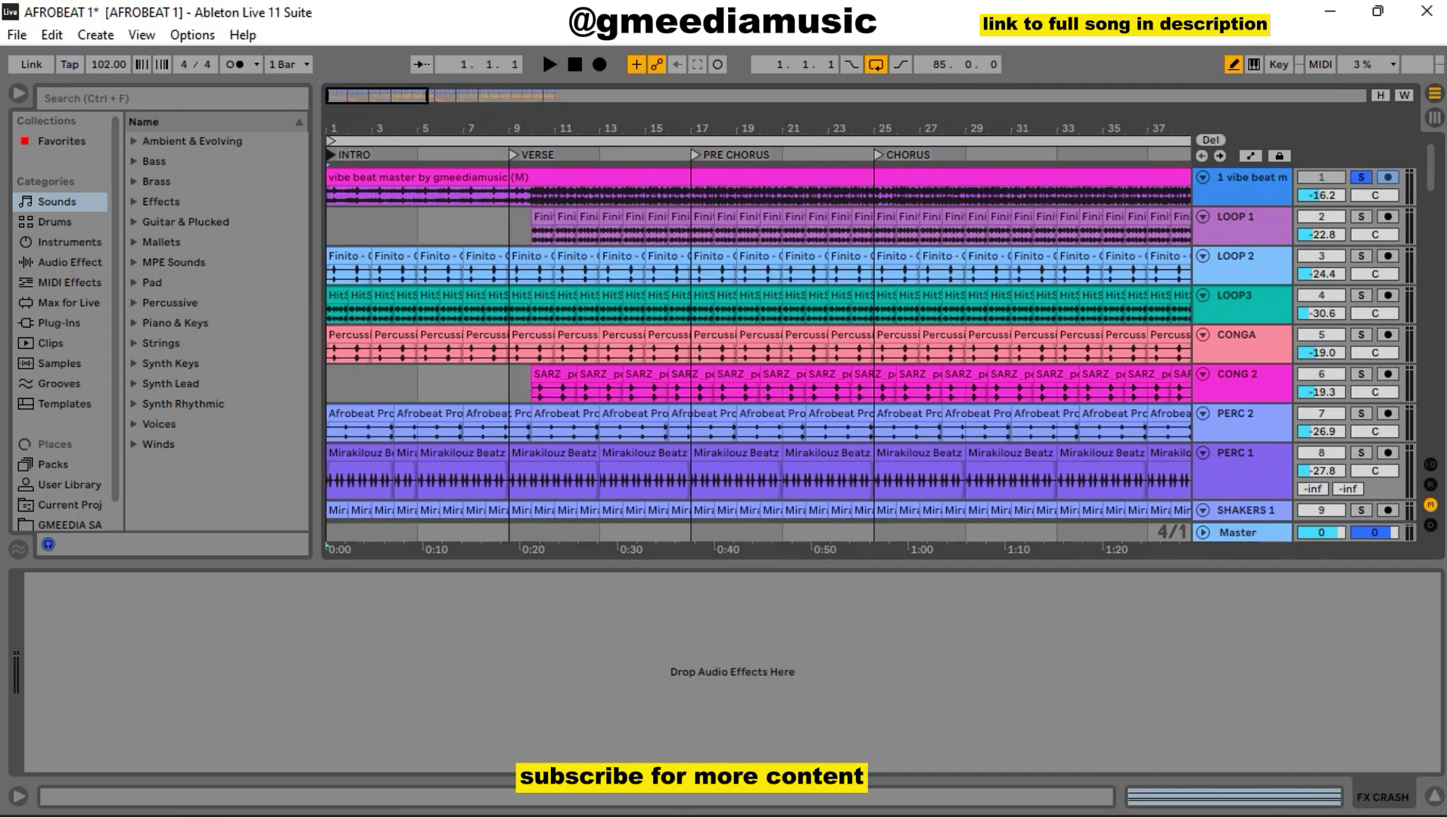
pyautogui.press('space')
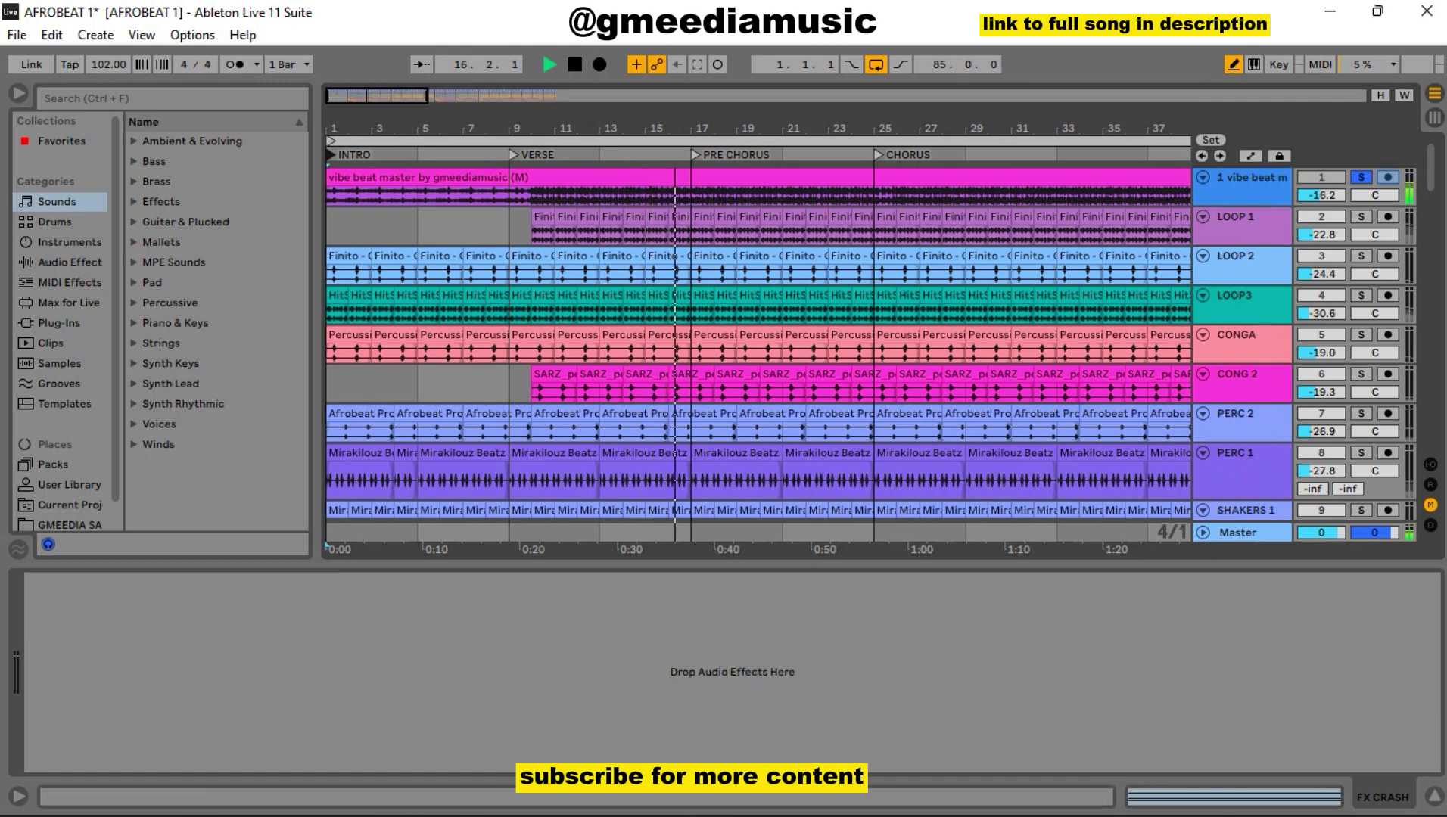
pyautogui.click(621, 154)
pyautogui.scroll(2, 620, 303)
pyautogui.scroll(-4, 621, 302)
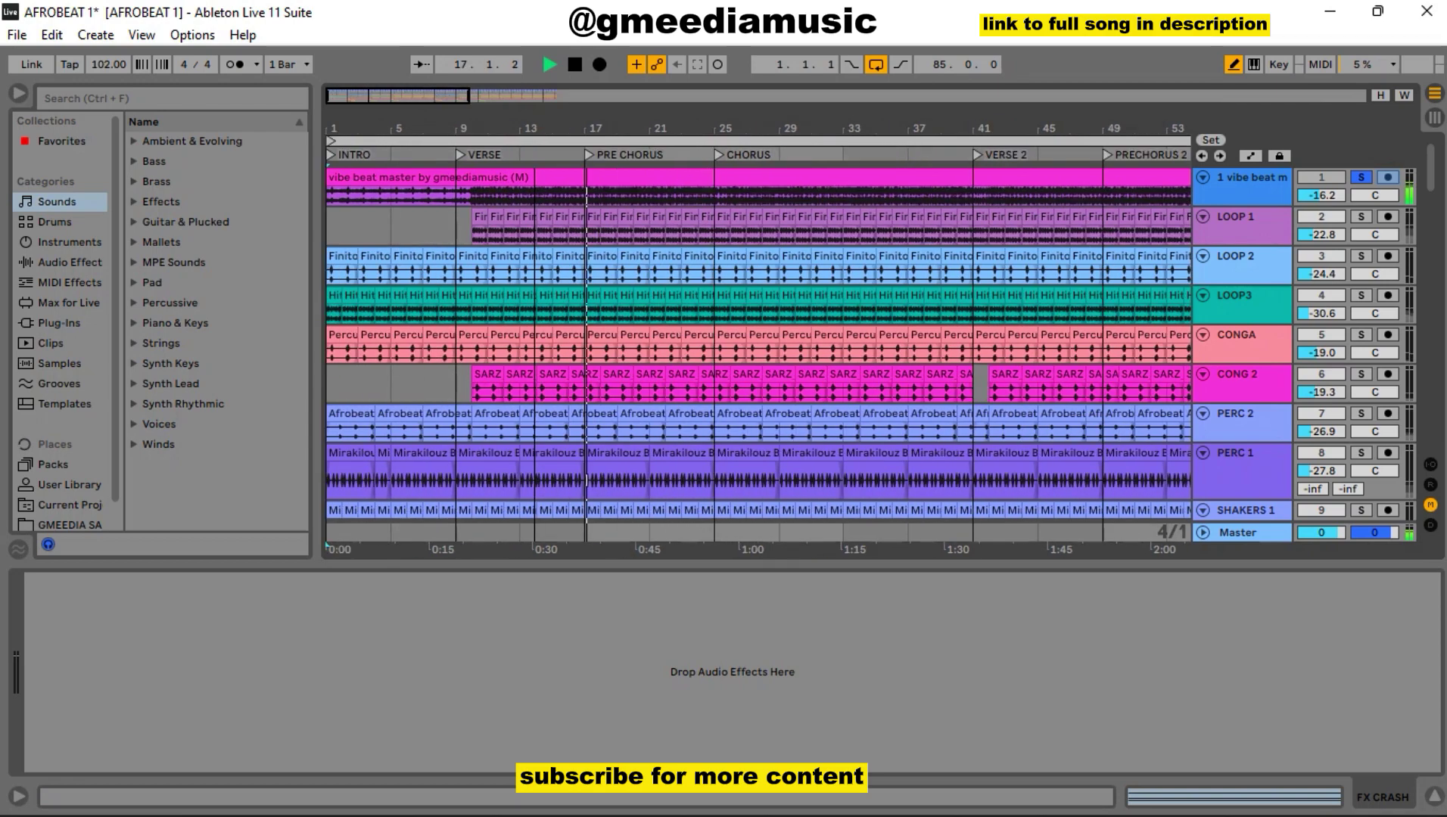
pyautogui.hscroll(2, 757, 341)
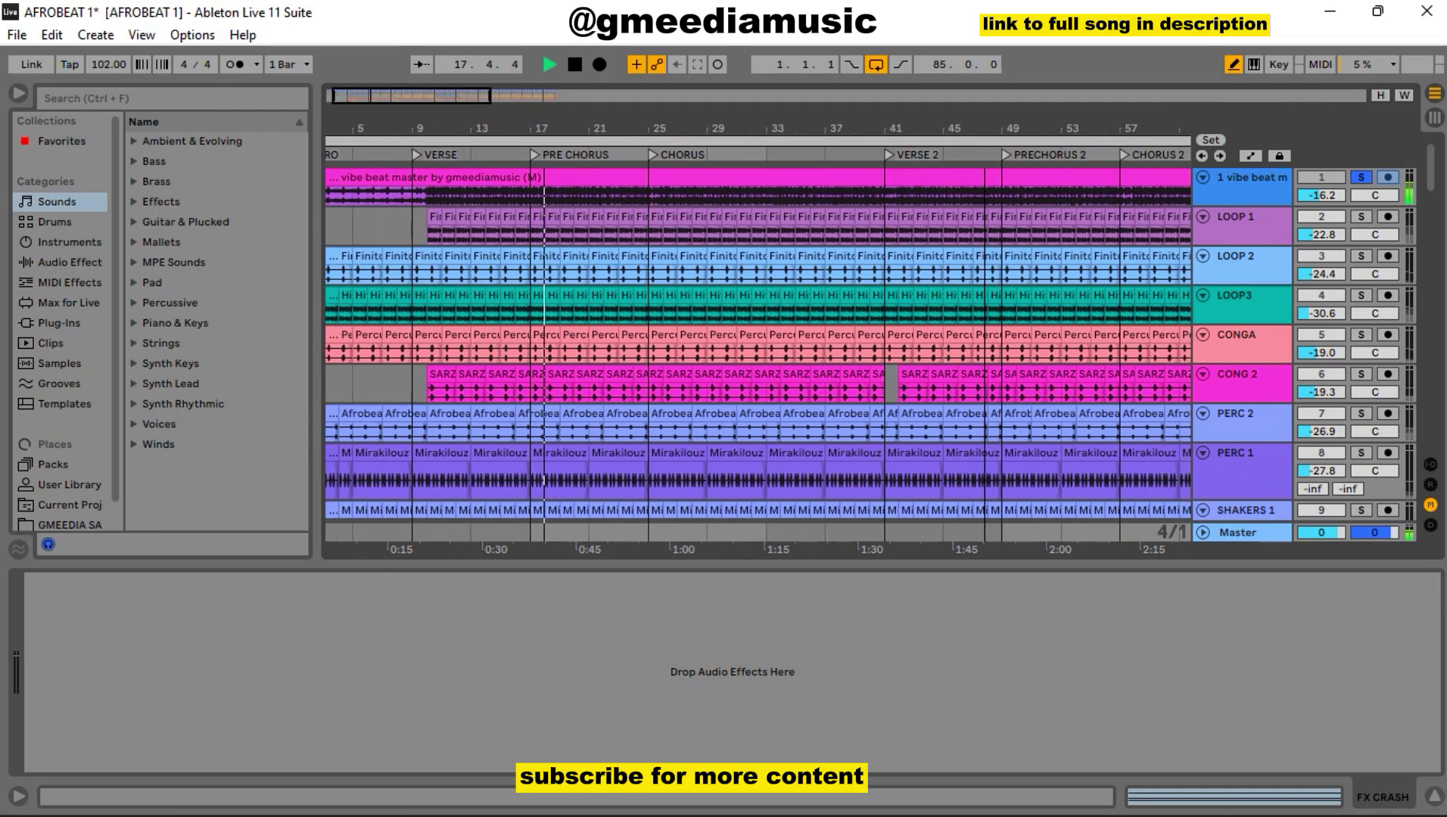